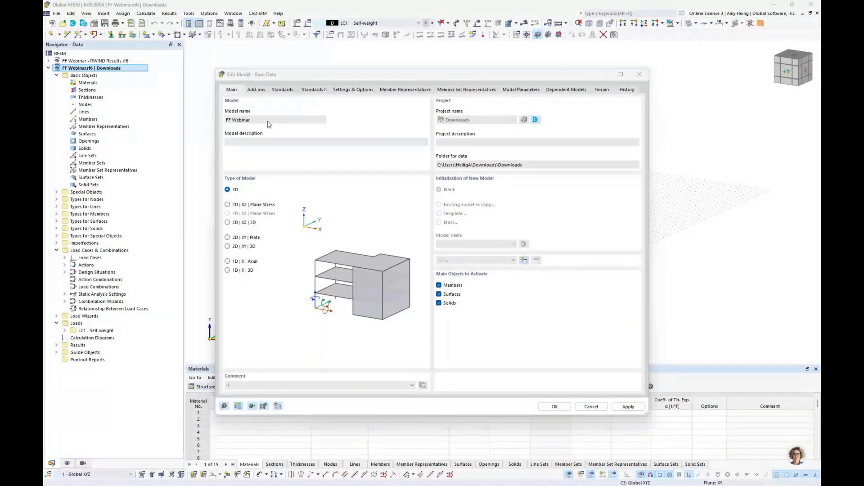
Activate the Form-Finding, Steel Design, Wind Simulation and Nonlinear Material Behavior add-ons for the model.
click(255, 90)
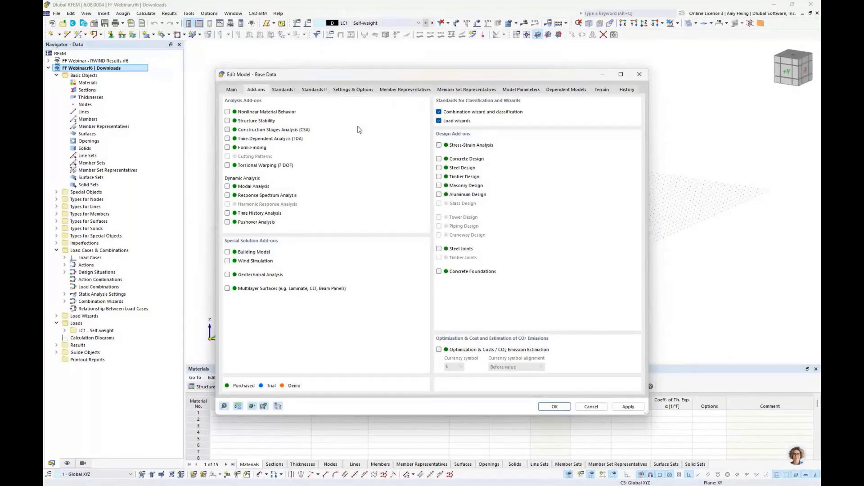
click(227, 147)
click(450, 171)
click(228, 261)
click(228, 112)
Review the available combination and steel design standards, keep ASCE 7 2022 and AISC 360 2022, and confirm the base data.
click(284, 90)
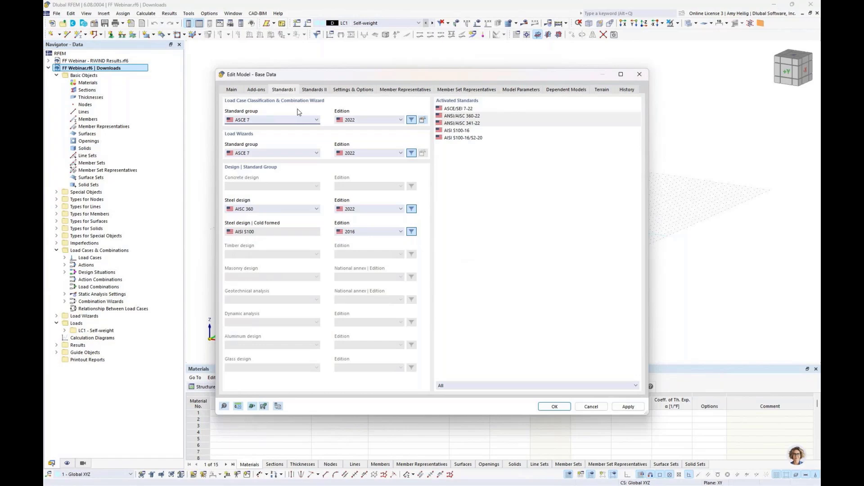
click(284, 122)
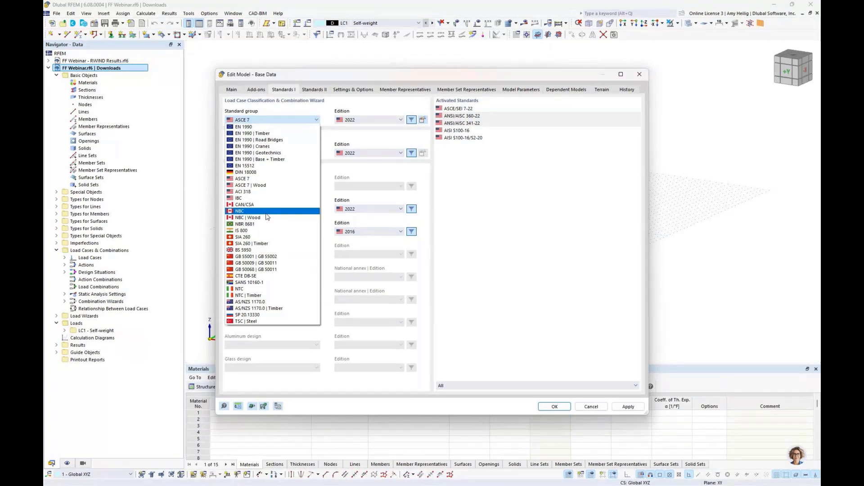
click(509, 243)
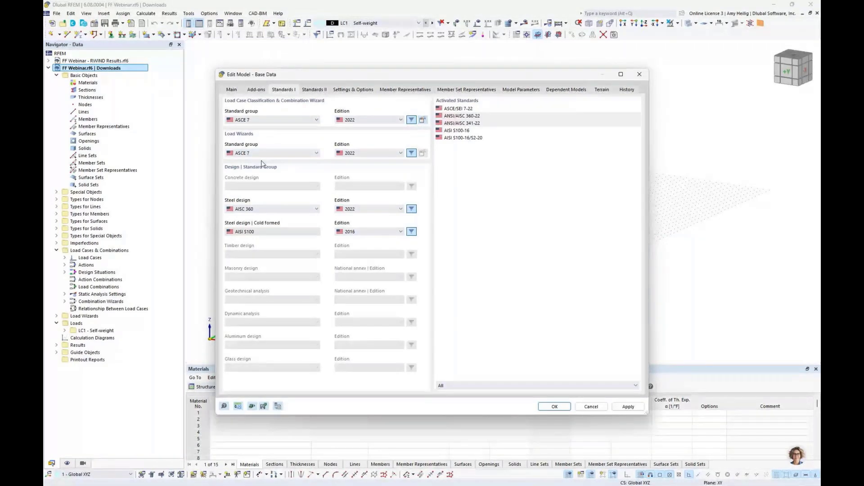
click(269, 208)
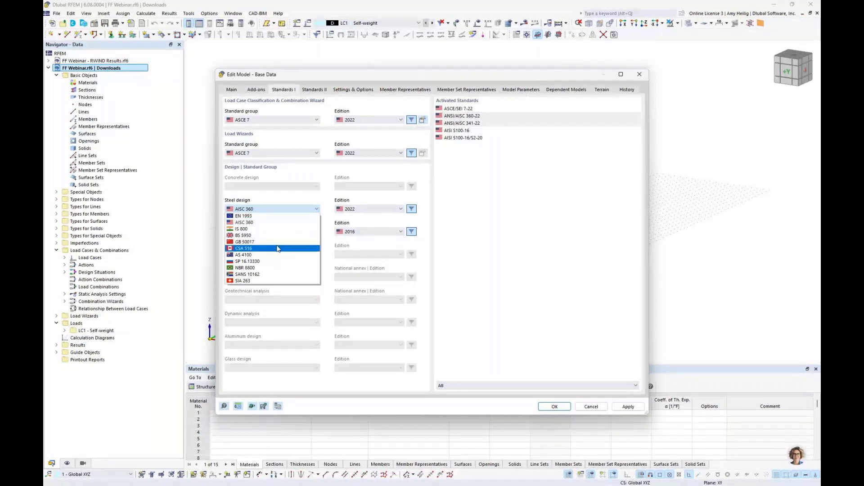
click(492, 278)
click(555, 406)
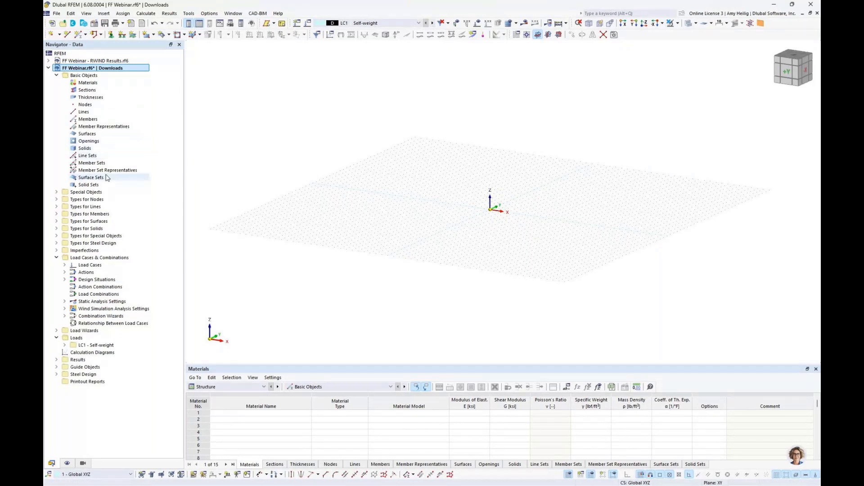
Bring up the enlarged Nodes table, switch to FF Webinar - Nodes.xlsx in Excel, and copy the global X, Y, Z coordinates of nodes 1 to 8.
drag(369, 363, 360, 284)
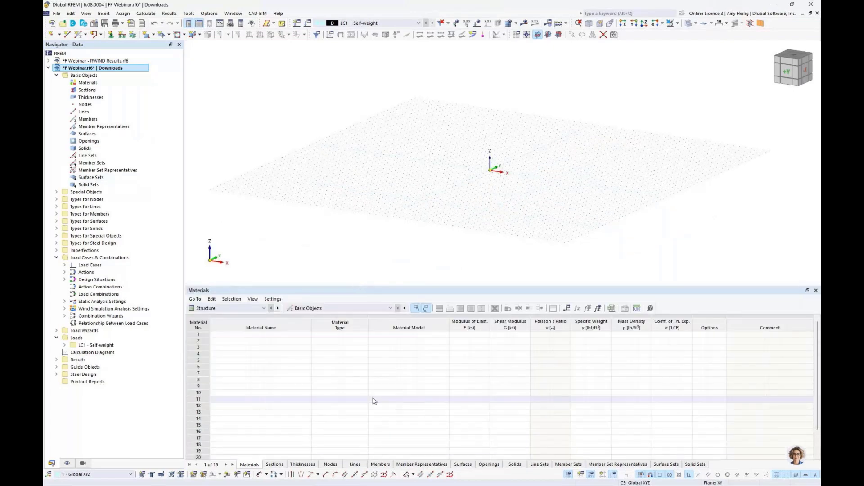
click(331, 464)
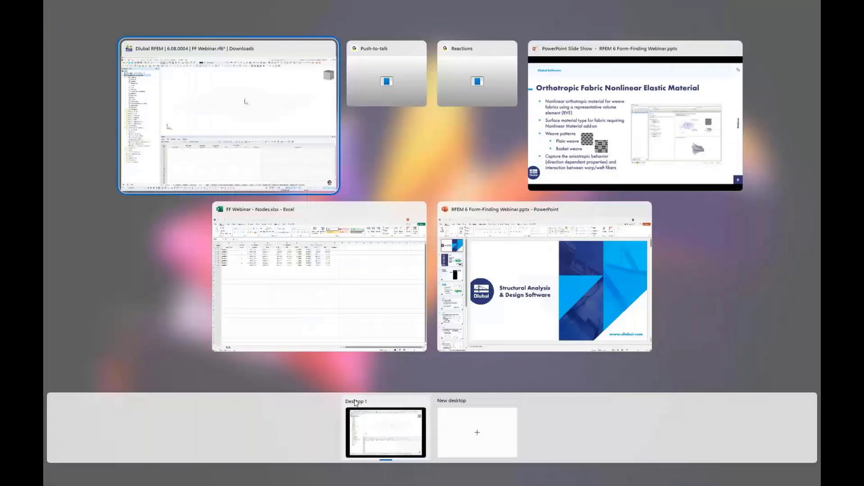
click(334, 325)
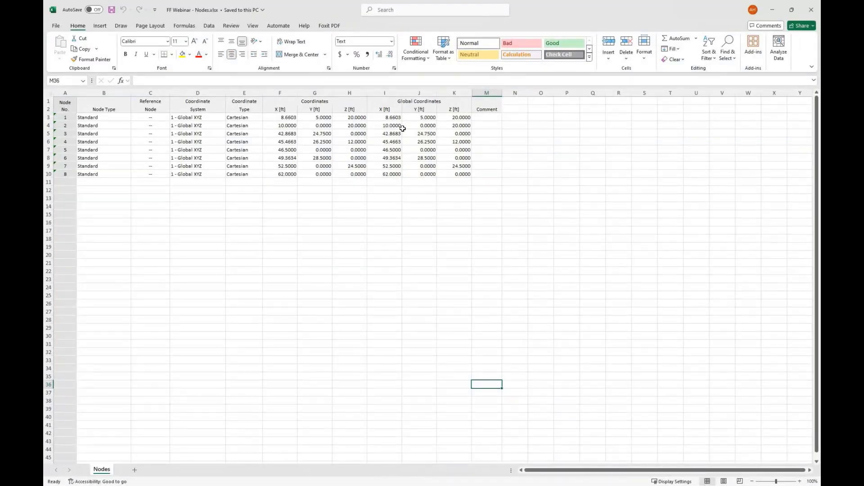
drag(391, 118, 448, 175)
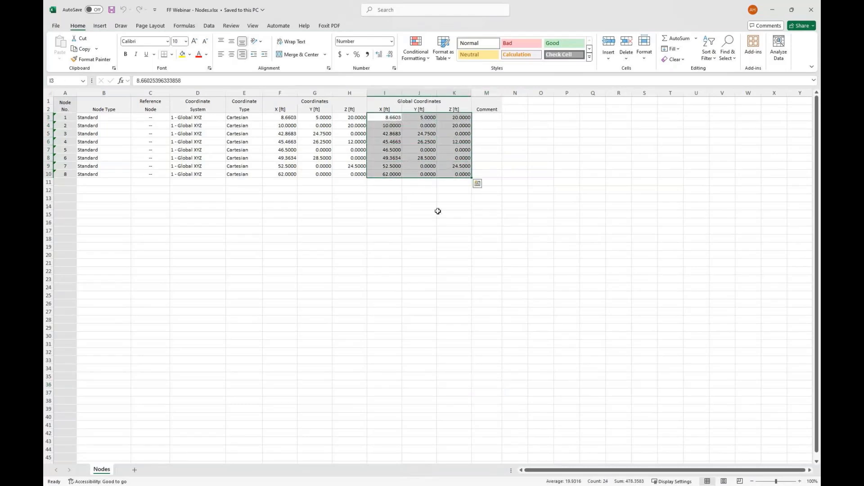
key(ctrl+c)
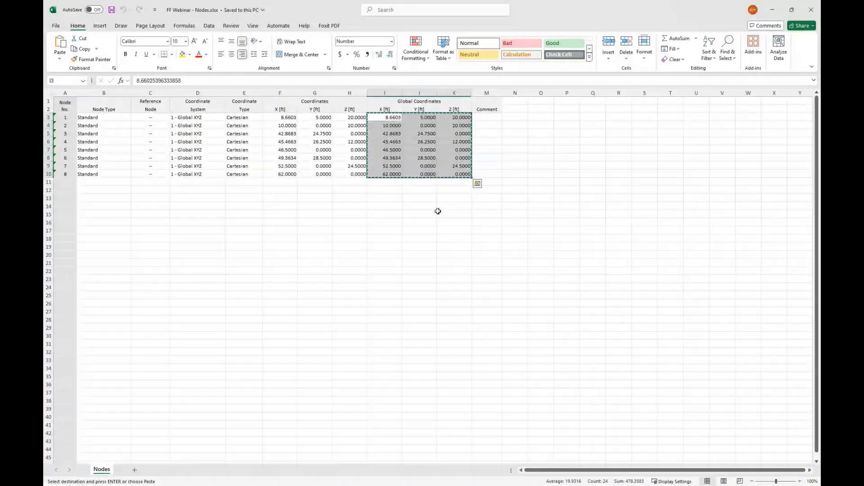
Switch back to RFEM and paste the copied coordinates into the empty Nodes table.
key(super+Tab)
click(482, 125)
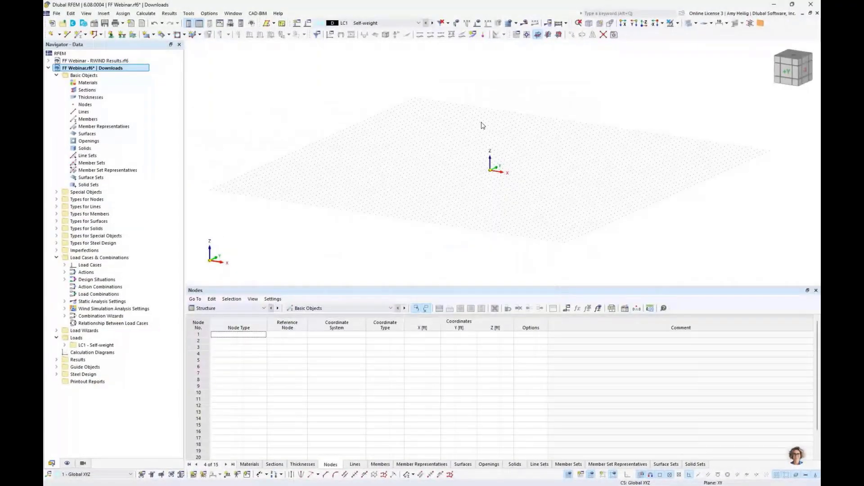
key(ctrl+v)
Set the work plane grid to 75 grid points in both the positive and negative sense of directions 1 and 2.
scroll(510, 235, down, 4)
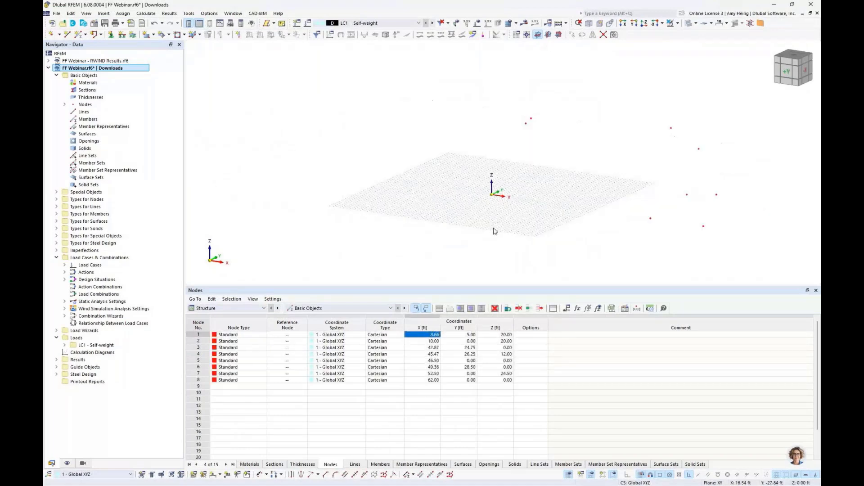
ctrl+middle_drag(545, 227, 433, 227)
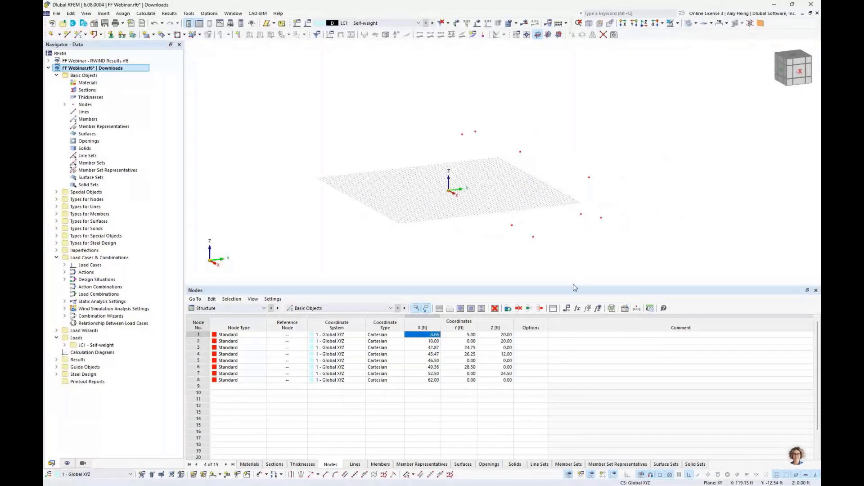
drag(574, 287, 574, 353)
scroll(554, 272, up, 1)
scroll(554, 274, up, 1)
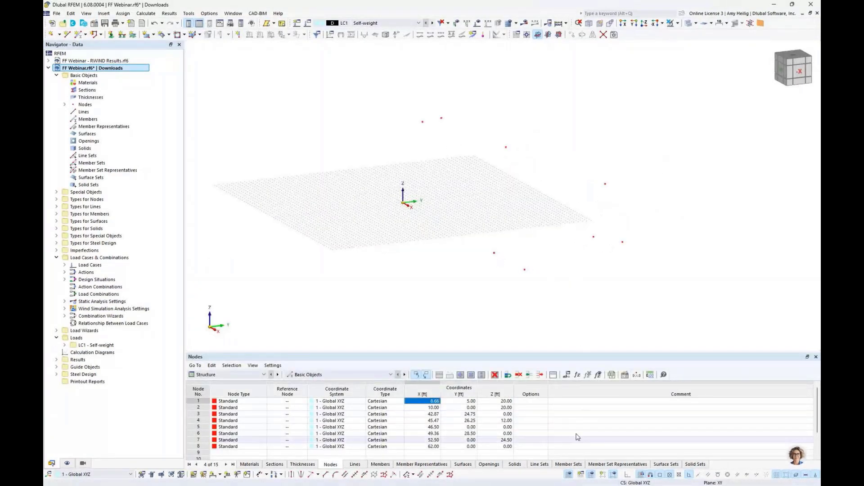
right_click(569, 476)
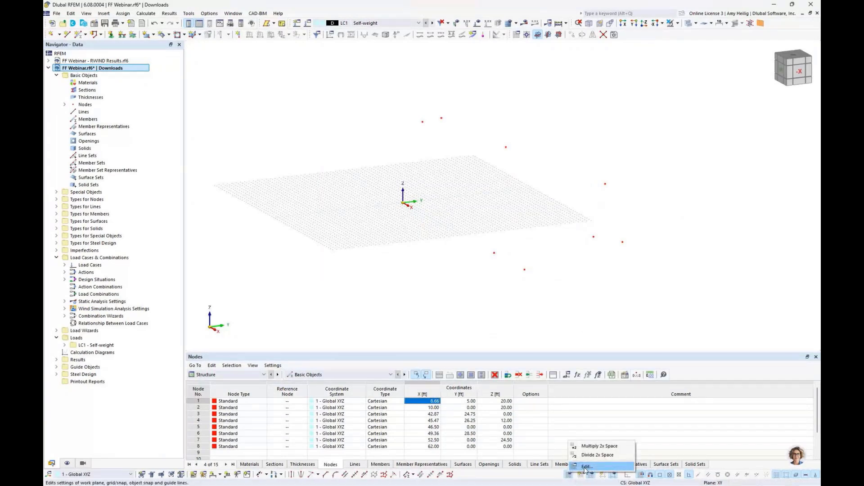
click(587, 467)
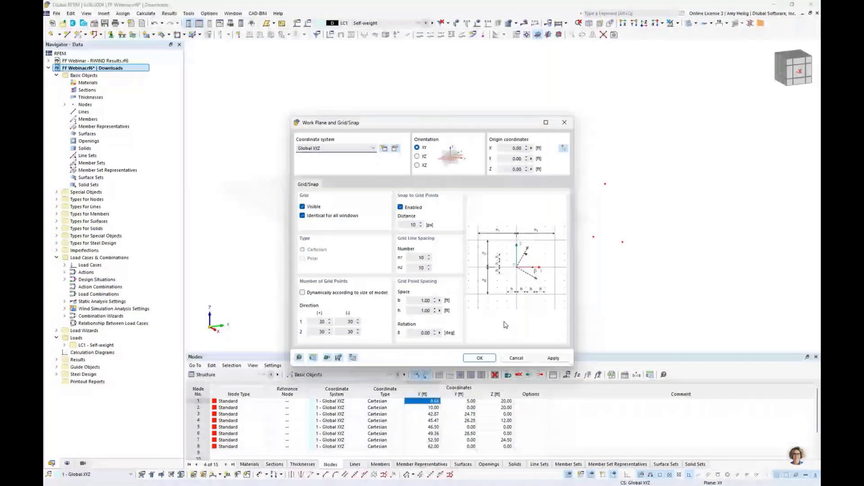
double_click(322, 321)
text(75)
key(Tab)
text(75)
key(Tab)
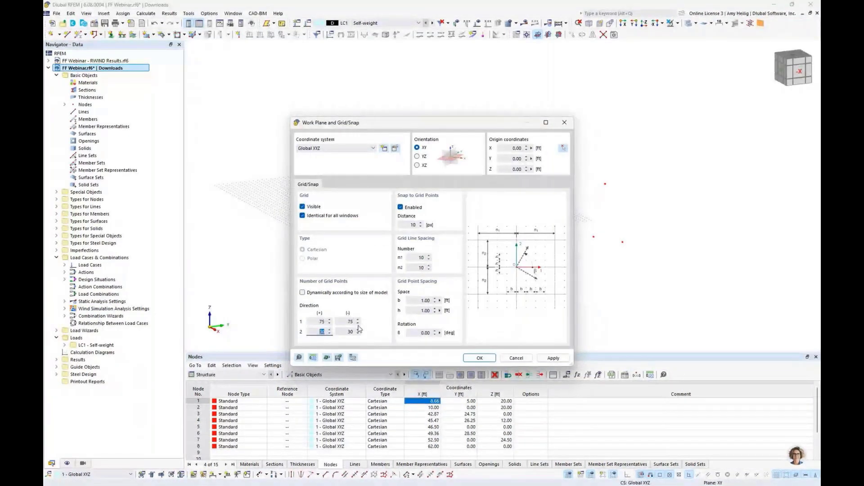
text(75)
key(Tab)
text(75)
key(Return)
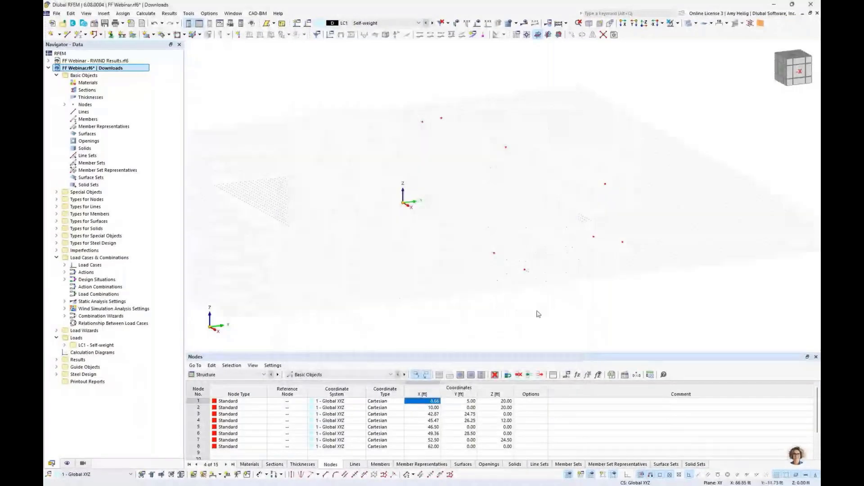
Start a new member and set its member type to Cable.
ctrl+middle_drag(536, 314, 511, 284)
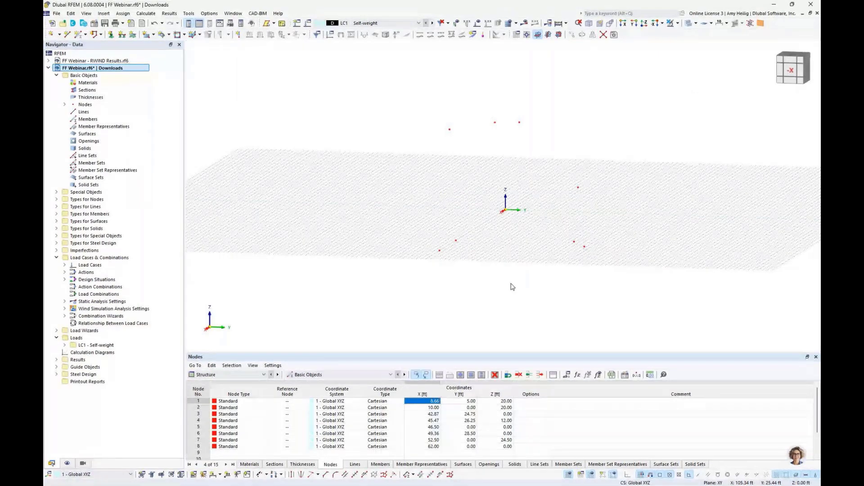
click(78, 35)
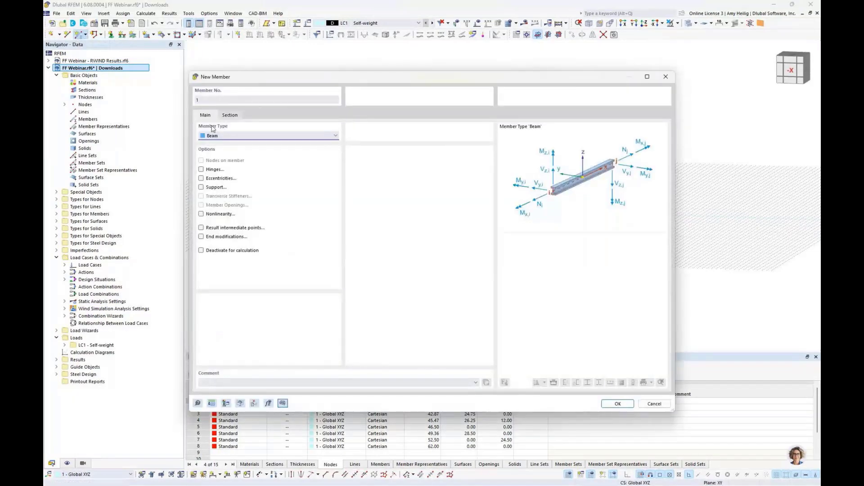
click(224, 136)
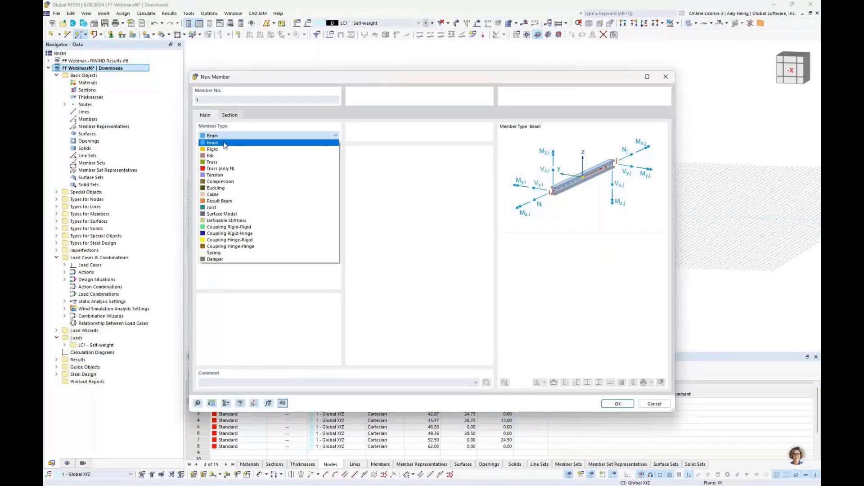
click(222, 195)
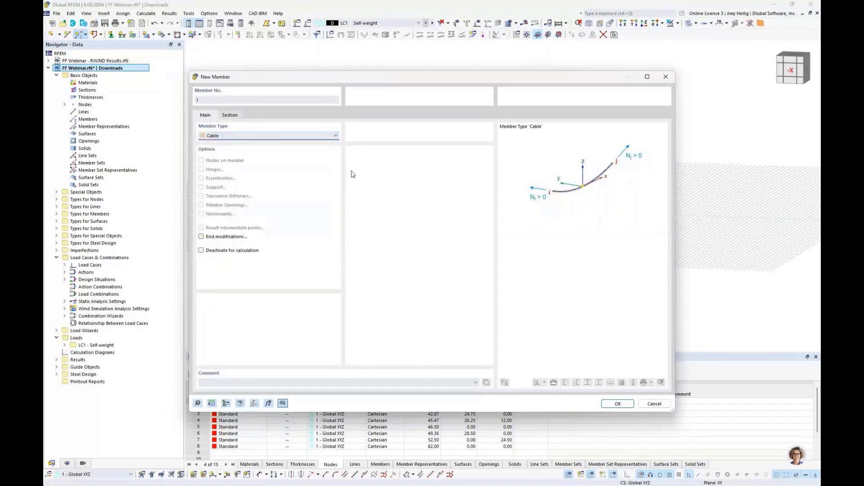
Open the section library for the cable's start section and display the standardized steel bar and cable sections.
click(230, 115)
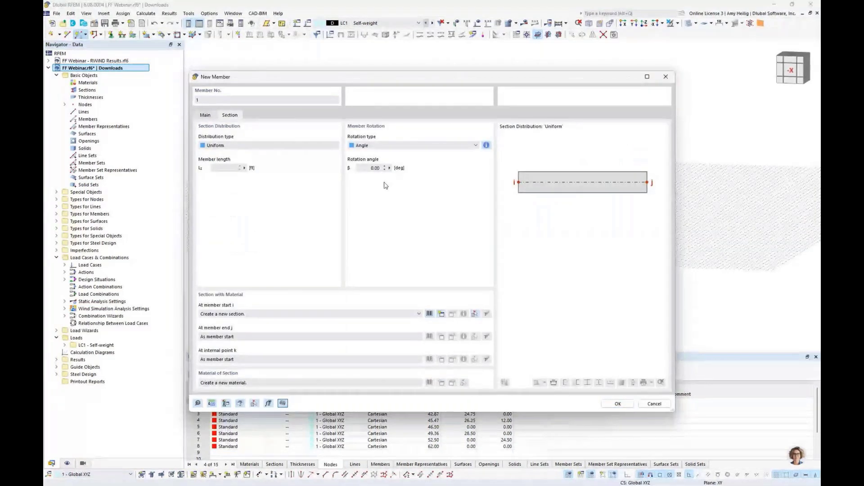
click(429, 314)
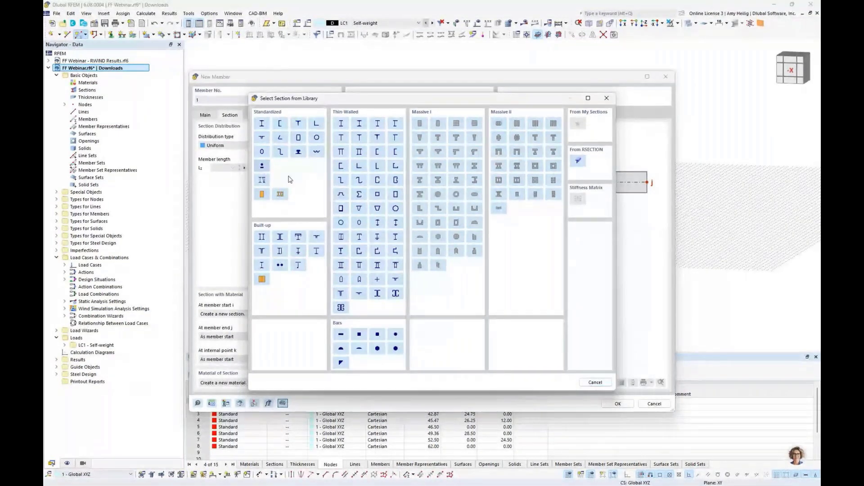
click(261, 165)
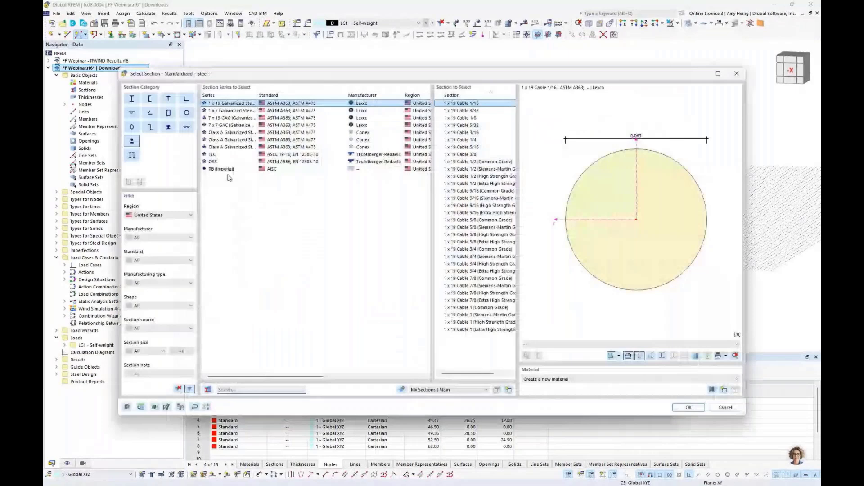
Browse the cable section series of all regions, and restore the United States region filter.
click(151, 228)
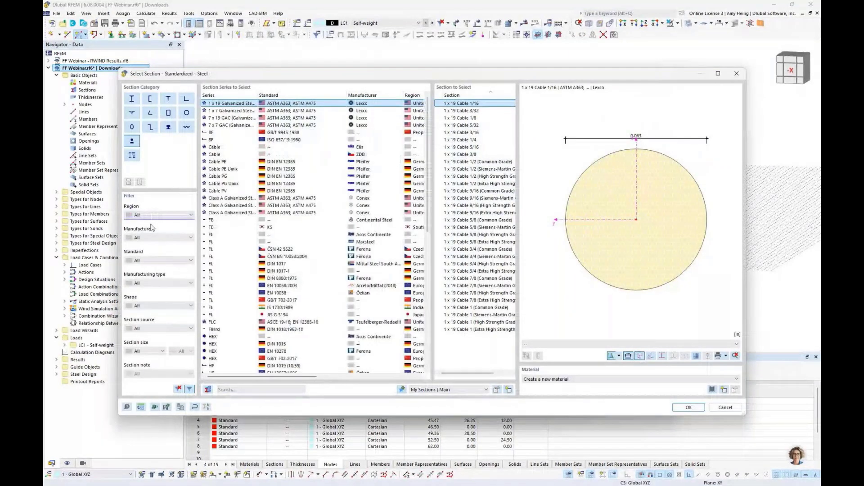
scroll(312, 169, down, 5)
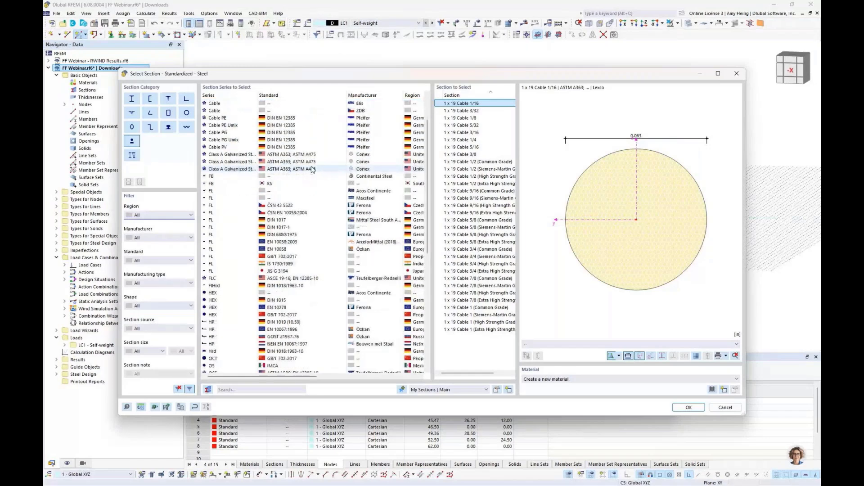
scroll(312, 169, down, 3)
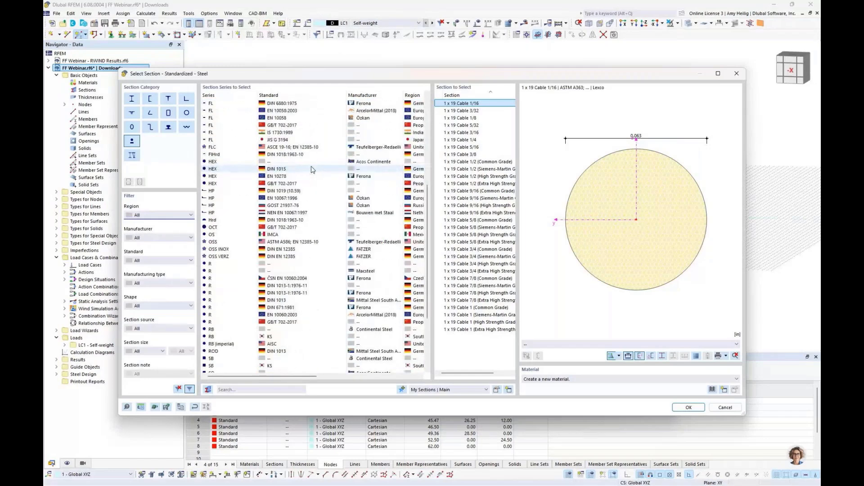
scroll(311, 170, down, 1)
scroll(312, 169, up, 9)
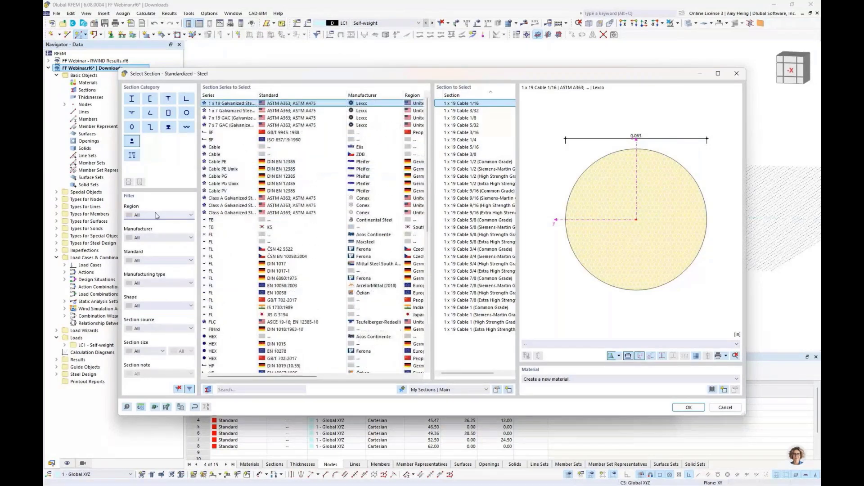
click(156, 216)
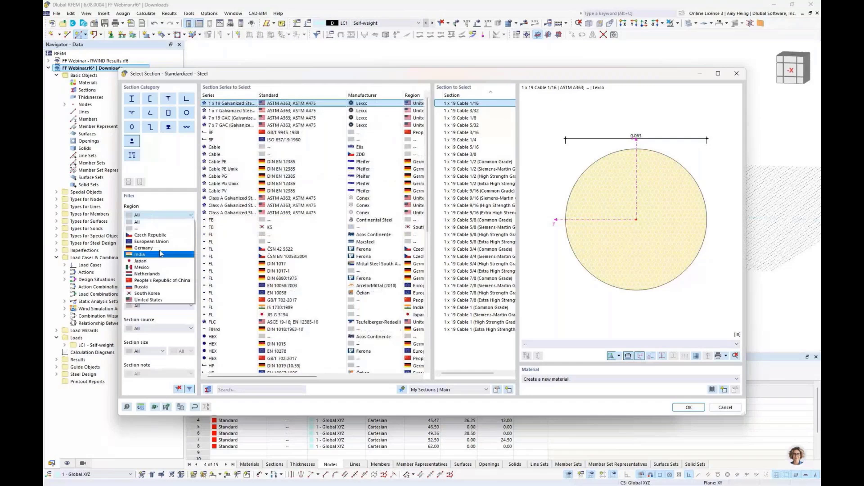
click(159, 301)
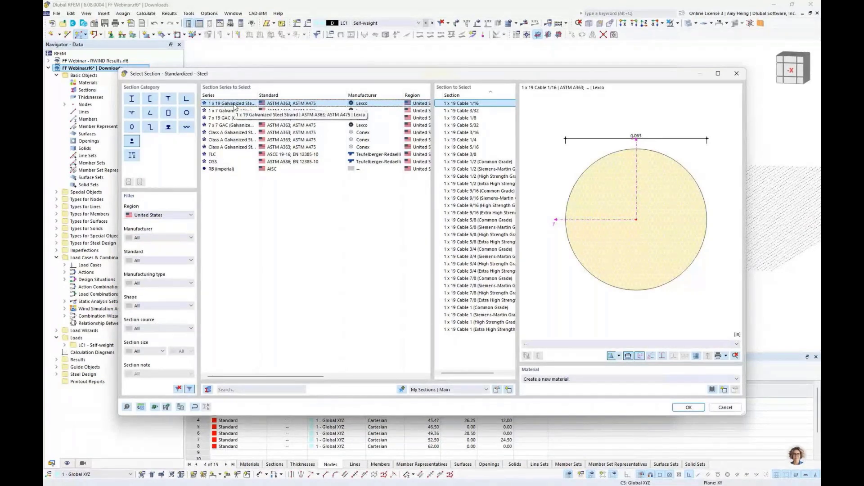
Select the 1 x 19 Cable 5/8 (Common Grade) section and filter the material library to metal materials for it.
click(481, 220)
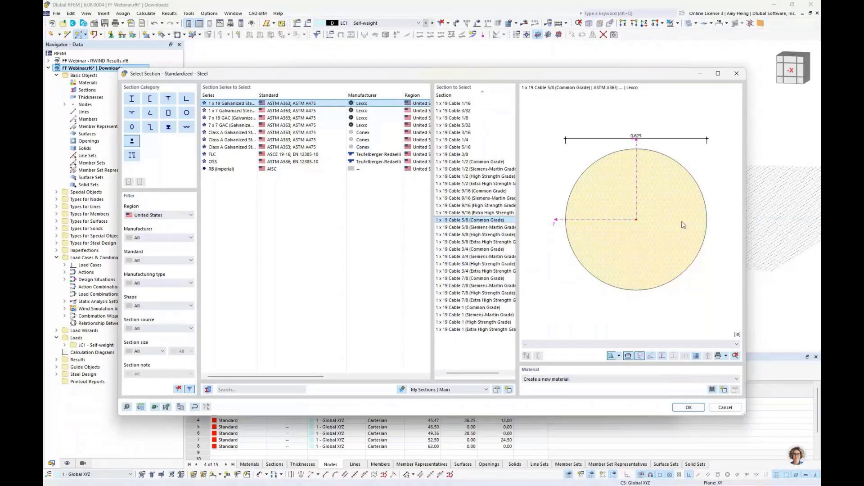
click(712, 390)
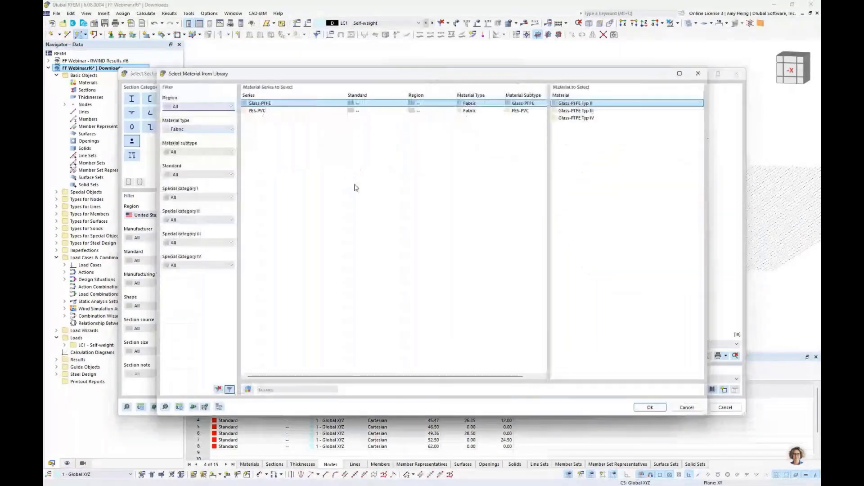
click(193, 129)
click(189, 139)
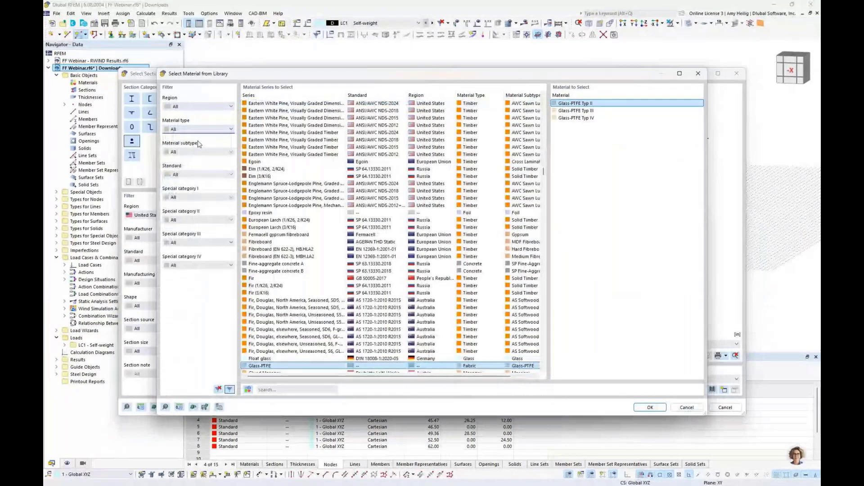
click(199, 130)
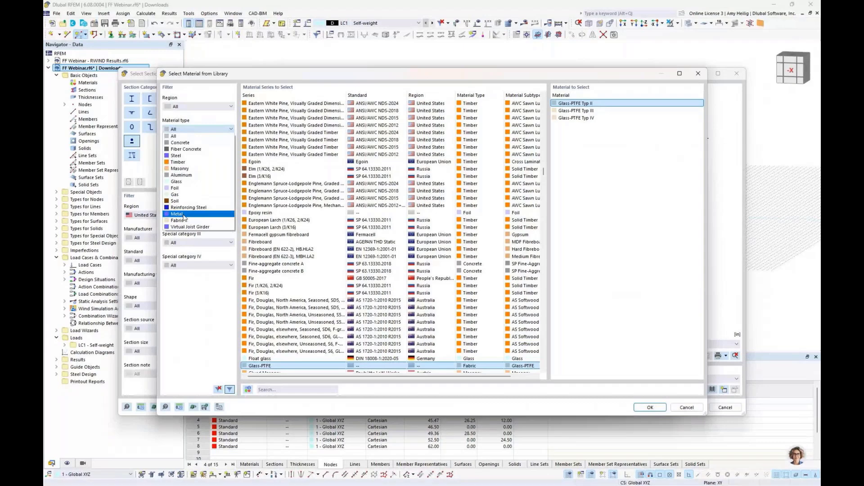
click(180, 215)
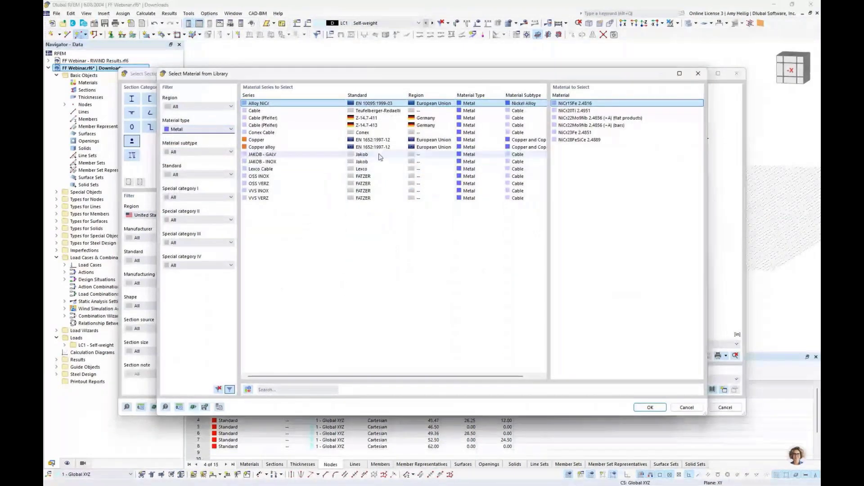
Assign the 19-Wire Steel Strand material from the Lexco Cable series to the section.
click(367, 169)
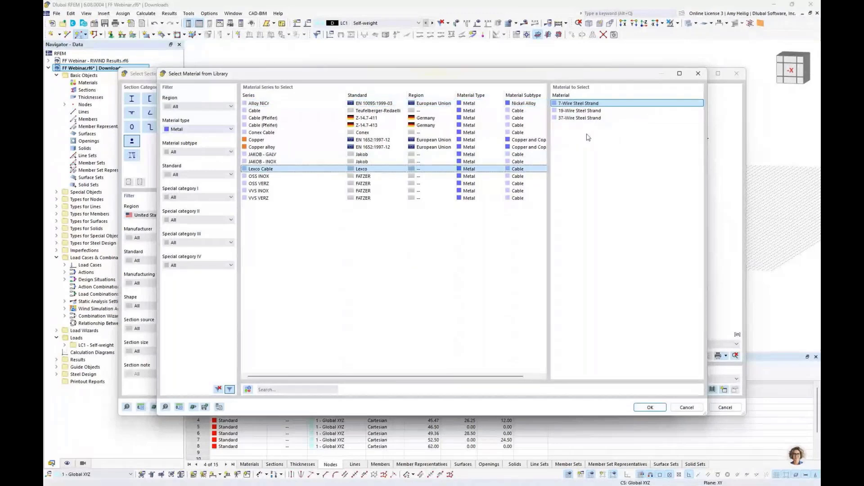
click(588, 111)
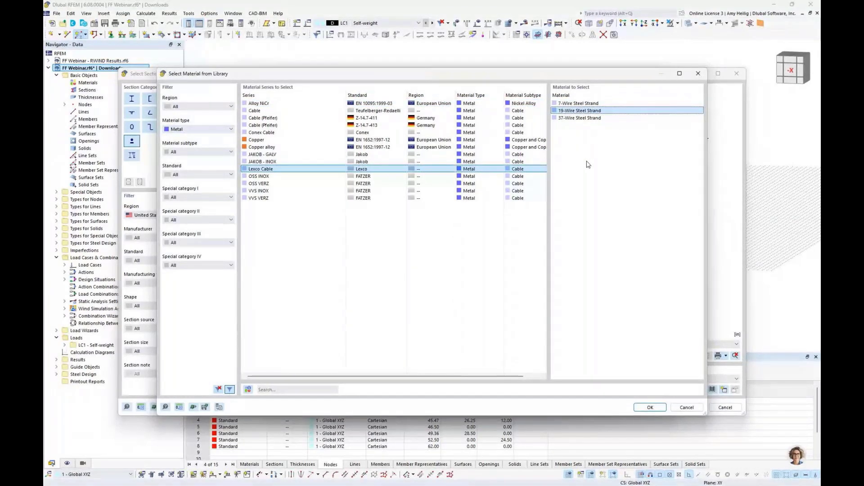
click(651, 409)
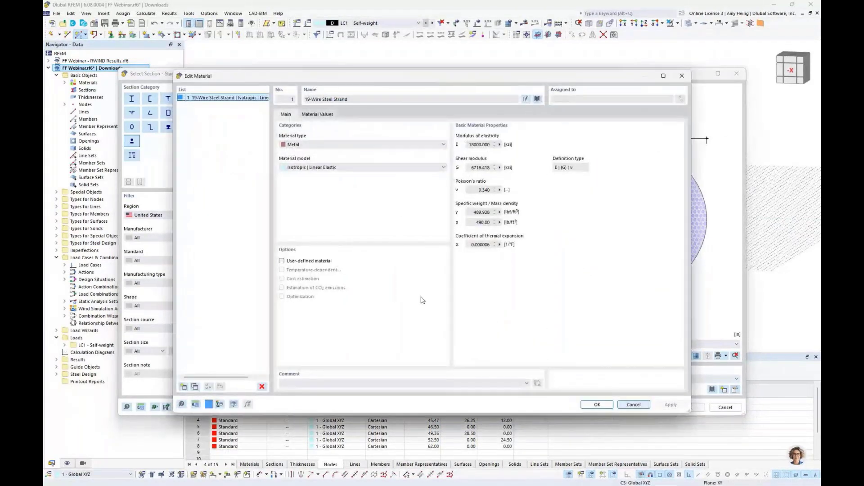
Examine the 19-Wire Steel Strand's material values with the user-defined option enabled, and leave without keeping any change.
click(311, 261)
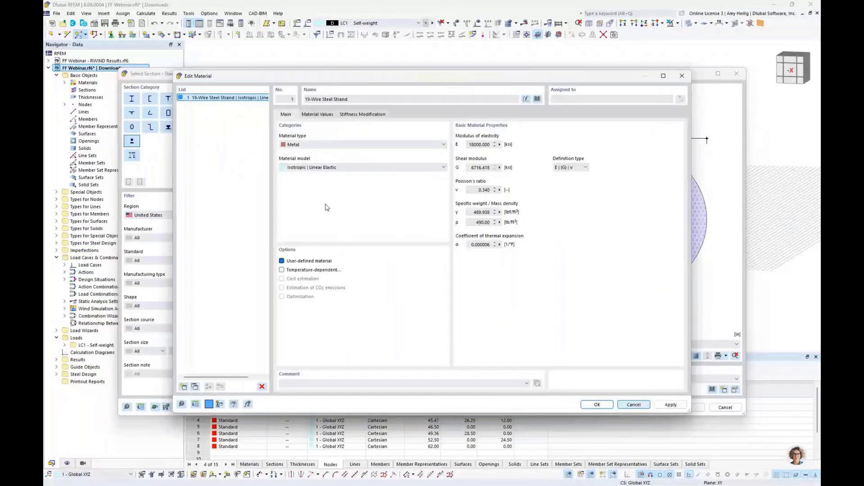
click(318, 114)
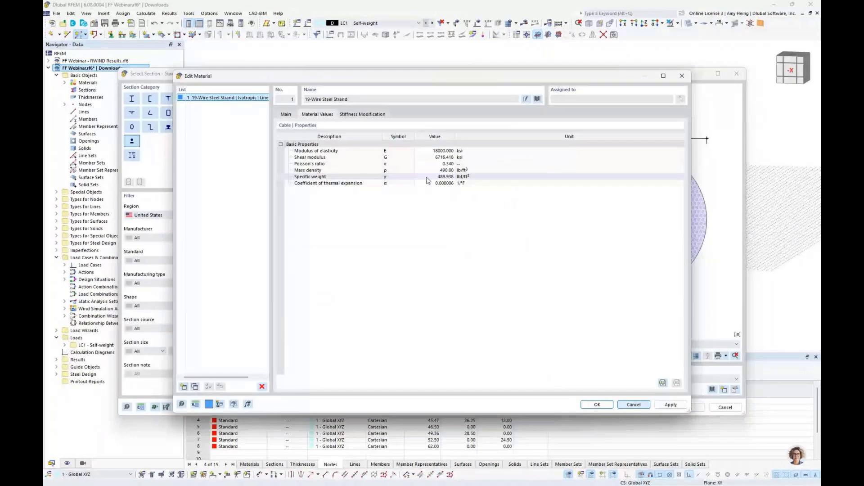
click(286, 115)
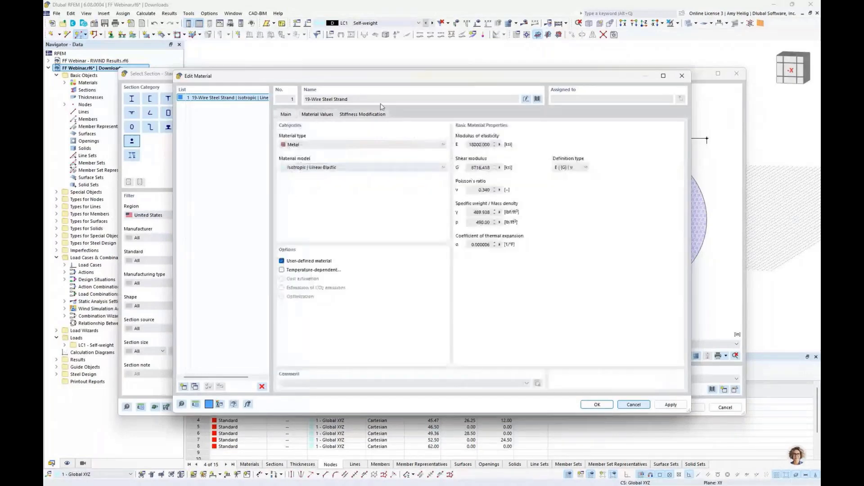
click(281, 261)
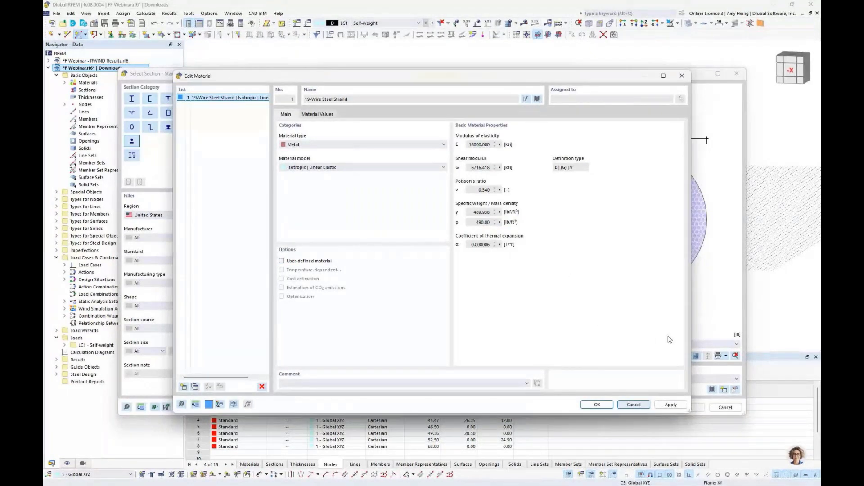
click(634, 404)
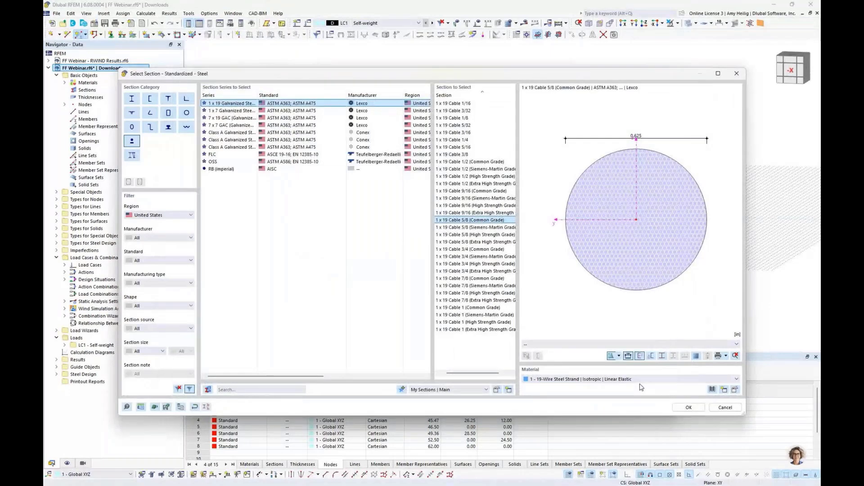
Accept the section and cable member definition, and draw single-line cables between nodes 2 and 7, 7 and 4, and 1 and 4.
click(689, 407)
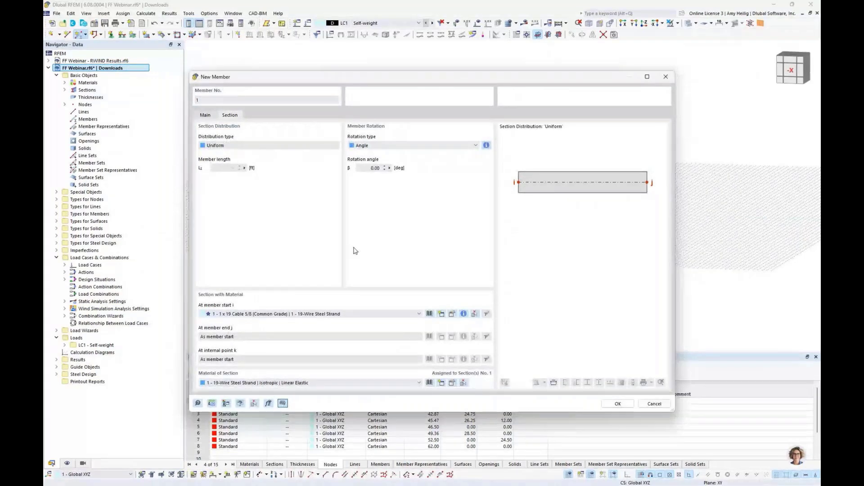
click(618, 404)
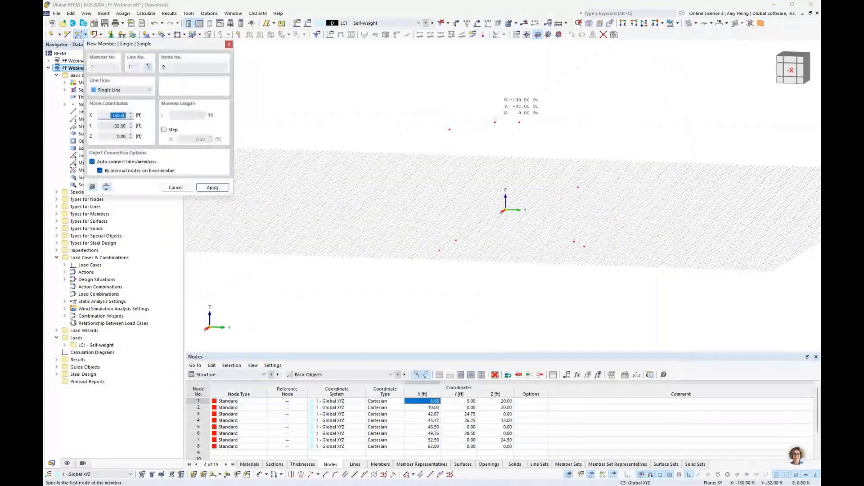
click(495, 121)
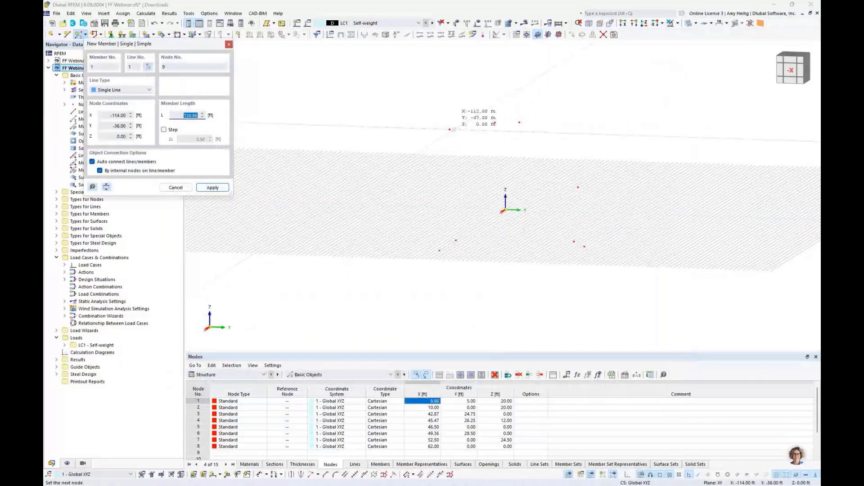
click(495, 122)
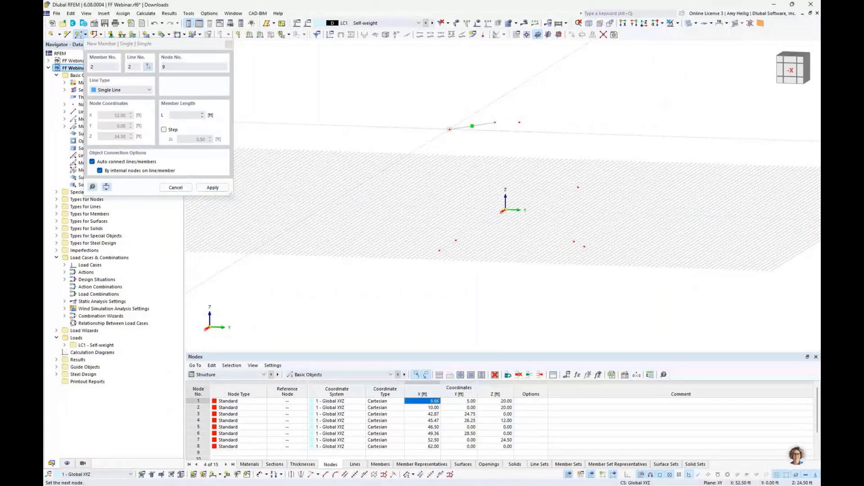
click(578, 187)
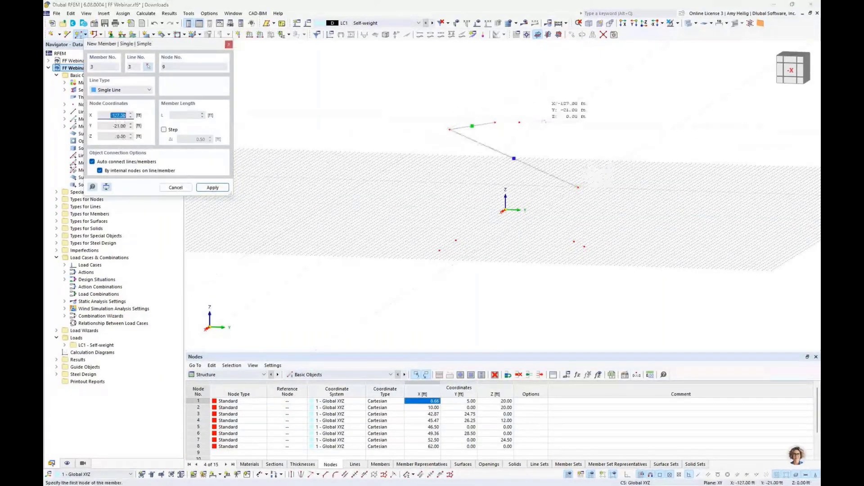
mouse_move(544, 121)
middle_down()
mouse_move(550, 161)
mouse_move(534, 135)
middle_up()
click(509, 163)
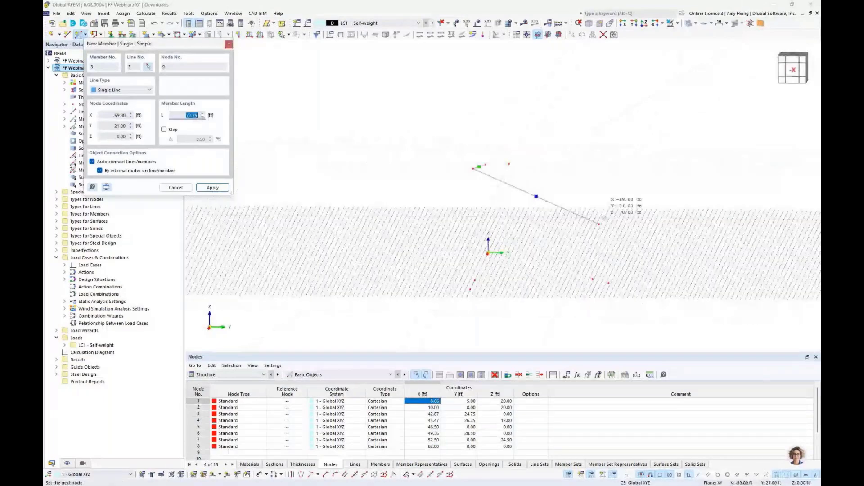
click(599, 224)
Draw two support cables down to the ground, from node 7 to node 8 and between nodes 4 and 6.
ctrl+middle_drag(495, 200, 505, 208)
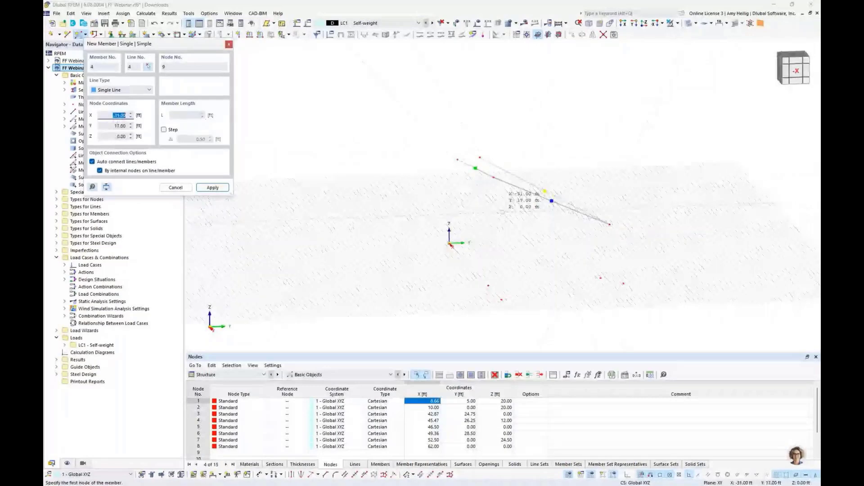
click(494, 177)
click(494, 177)
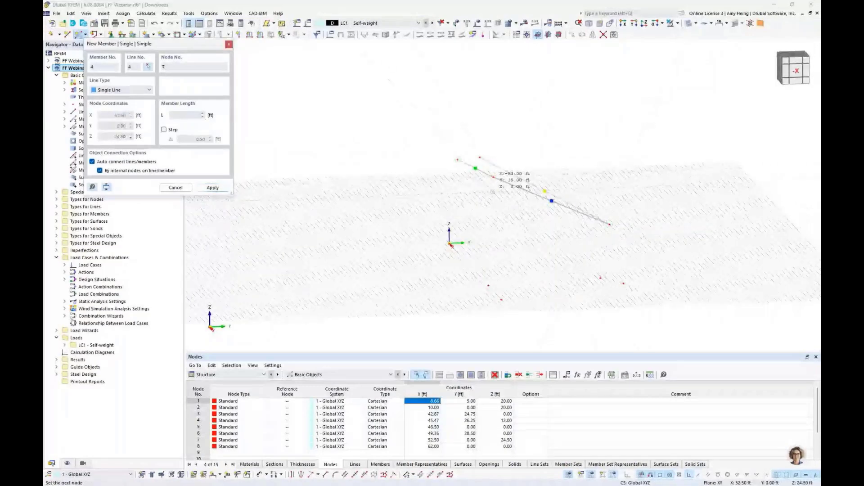
click(502, 300)
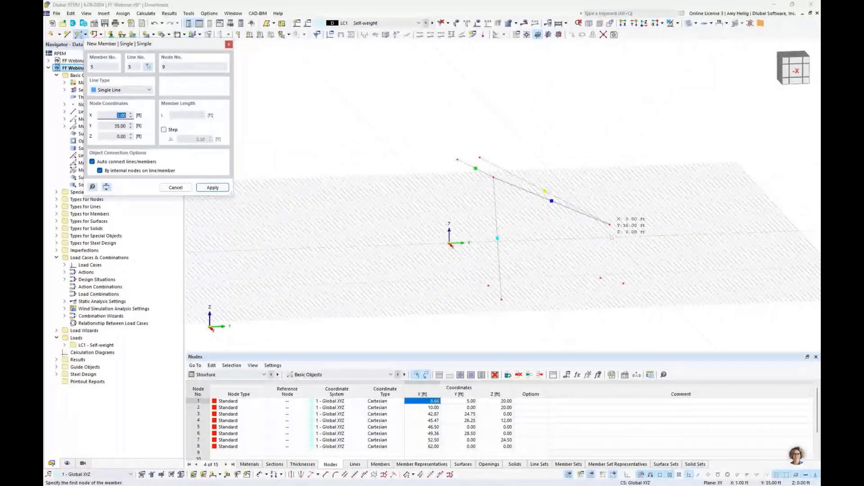
click(624, 283)
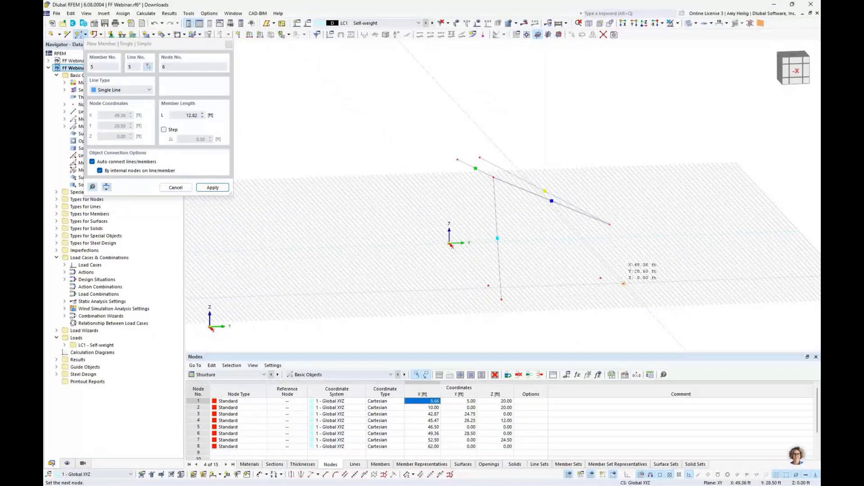
click(624, 283)
Start a cable as an arc via edge nodes and radius, angle or rise, from node 2 to node 1.
ctrl+middle_drag(624, 284, 578, 194)
scroll(517, 131, up, 4)
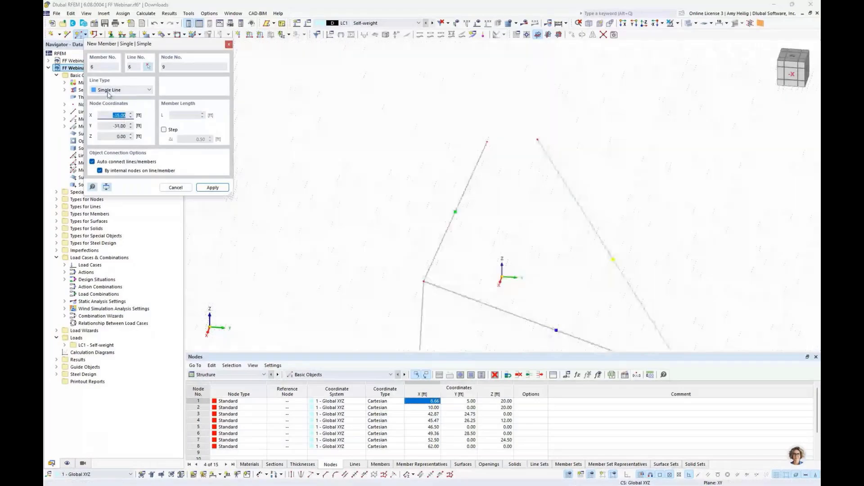
click(108, 90)
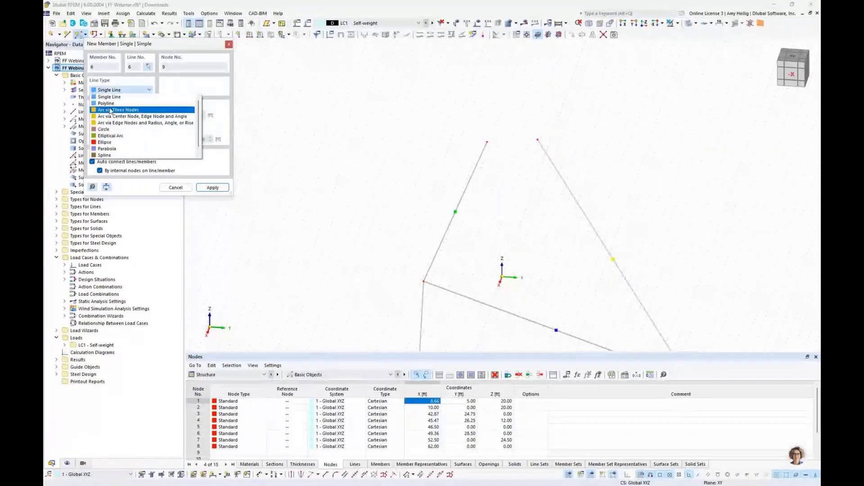
click(112, 124)
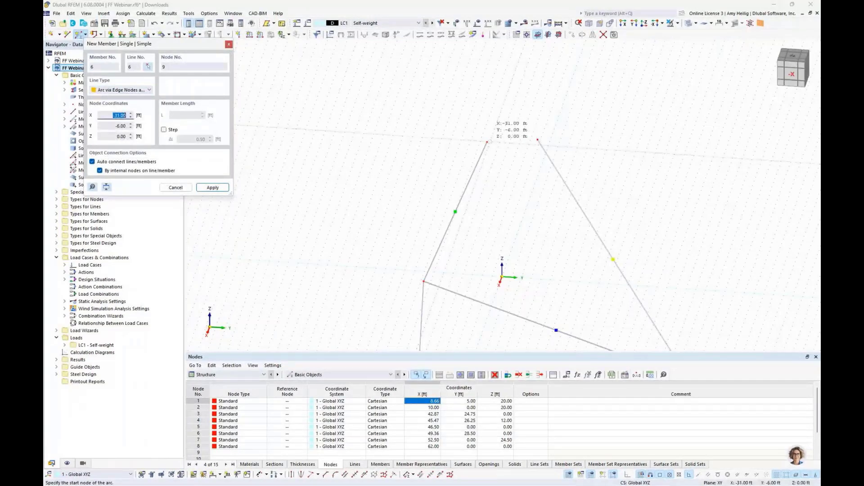
click(488, 143)
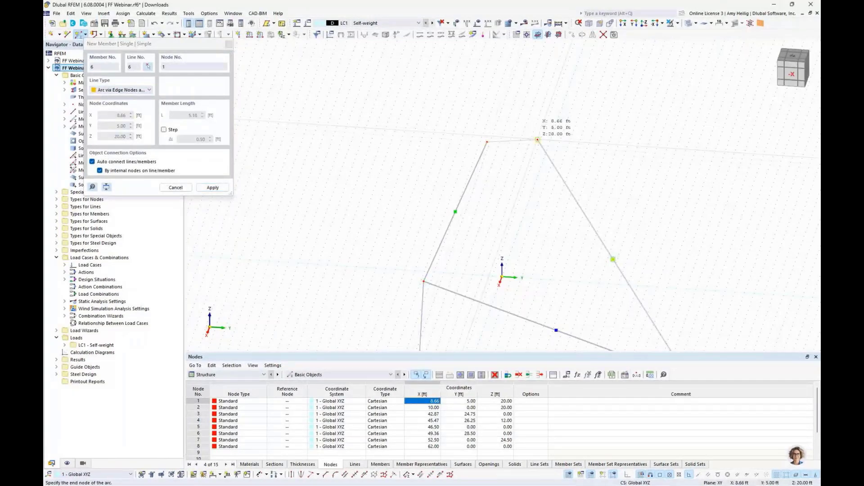
click(538, 140)
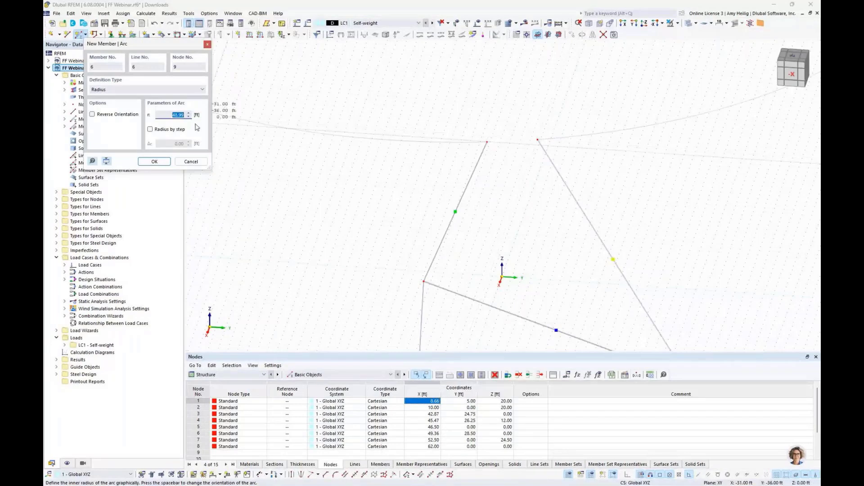
Reverse the arc's orientation, set its radius to 10 ft, and finish placing cable members.
click(93, 115)
drag(169, 115, 187, 115)
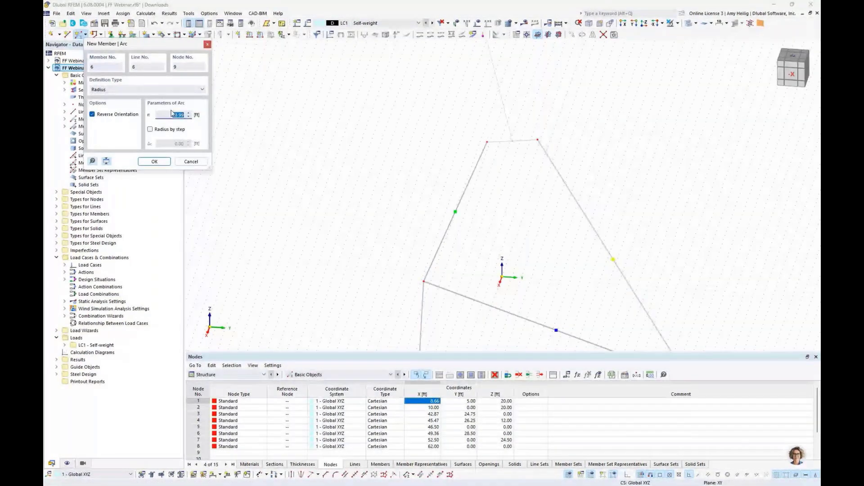
text(10)
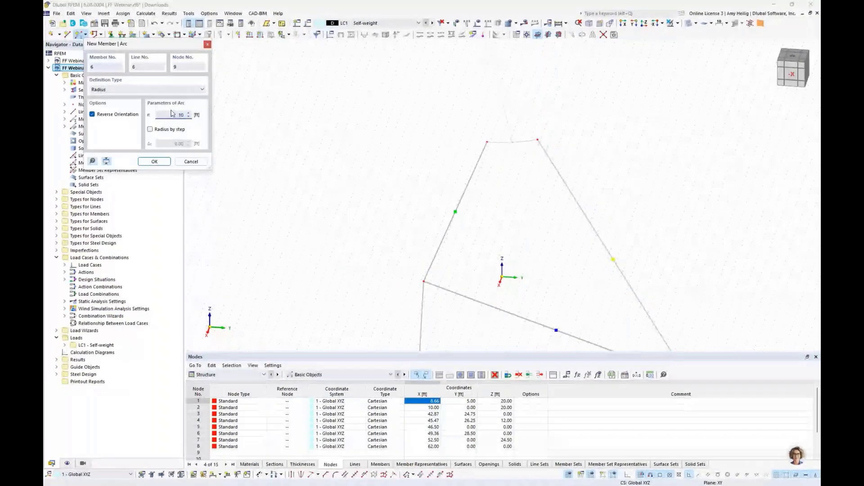
click(154, 162)
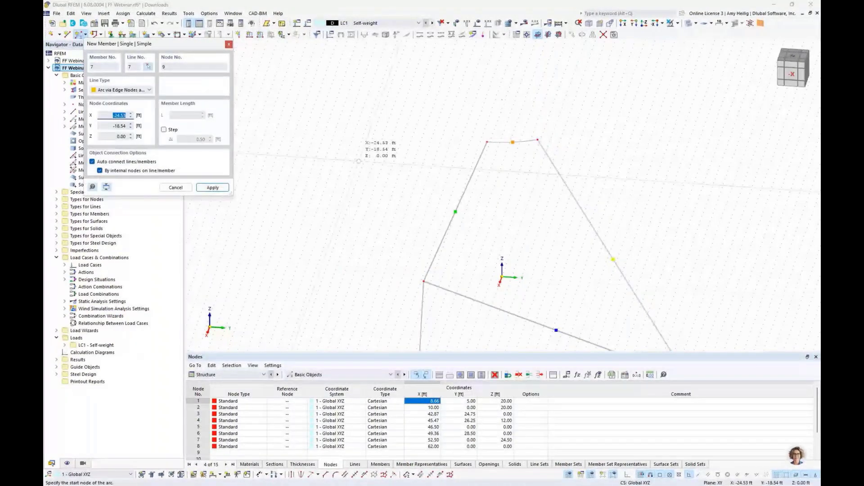
middle_drag(558, 221, 537, 165)
scroll(536, 163, down, 2)
scroll(503, 119, up, 4)
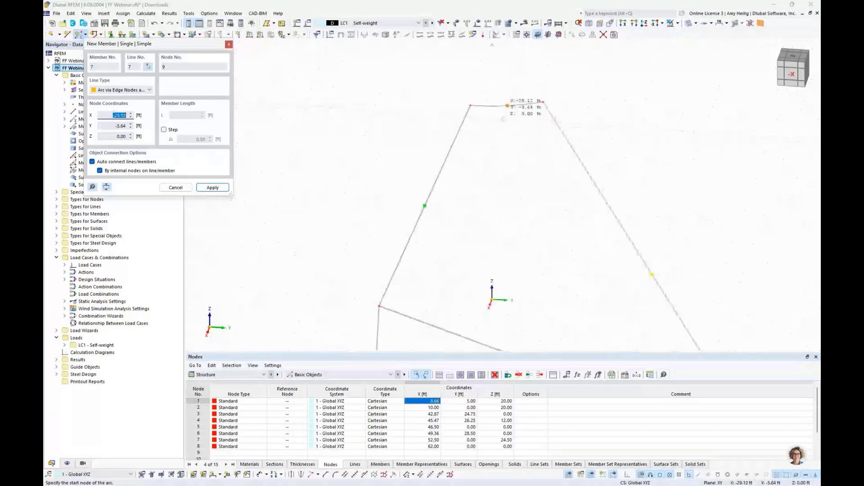
scroll(503, 119, up, 1)
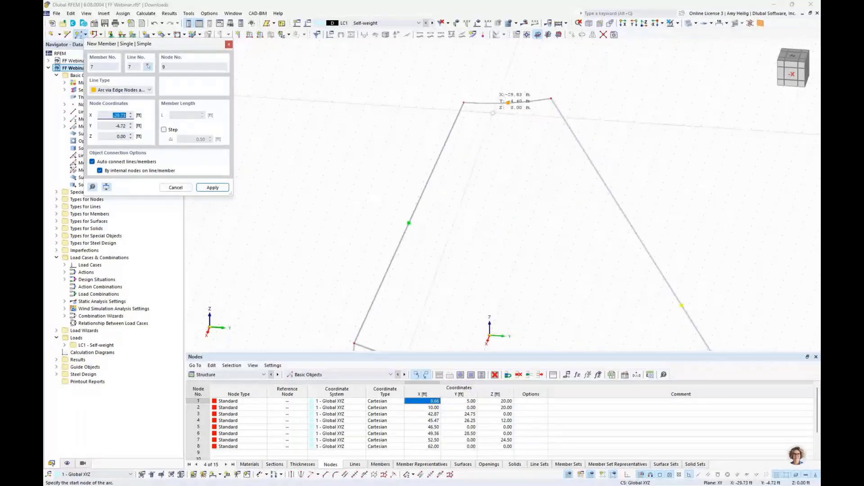
scroll(494, 135, down, 3)
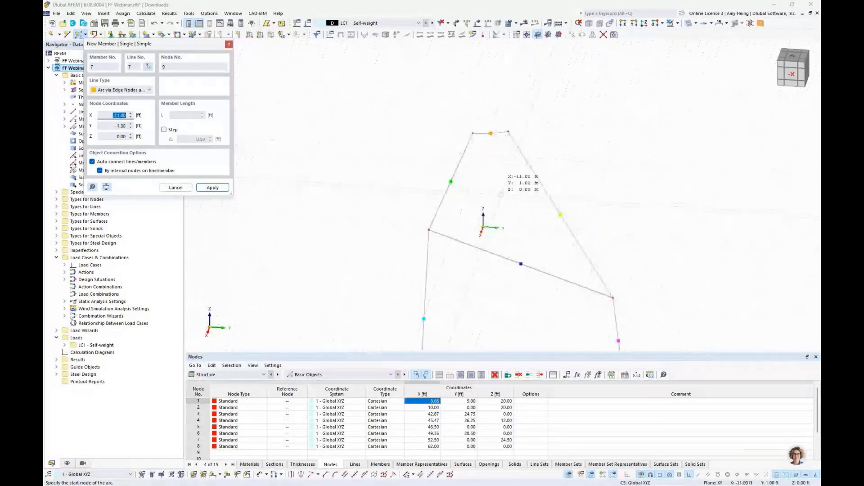
key(Escape)
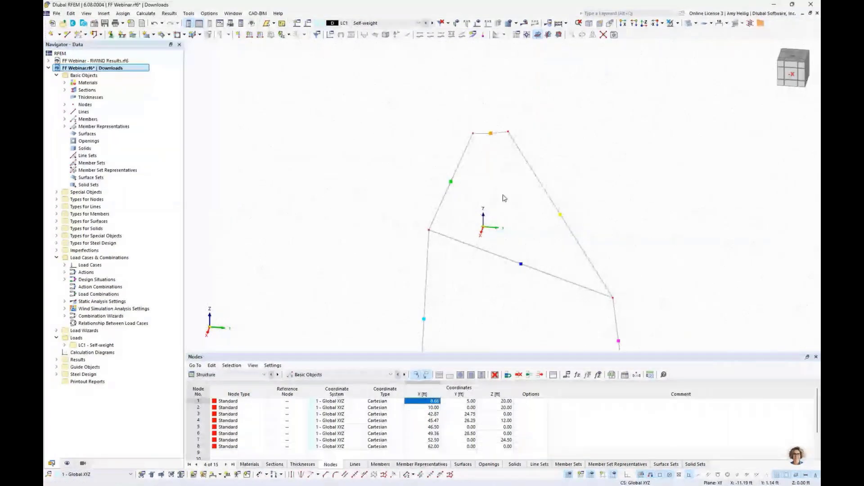
Hide the member representatives in the model display and turn off the work plane grid.
ctrl+middle_drag(504, 198, 473, 136)
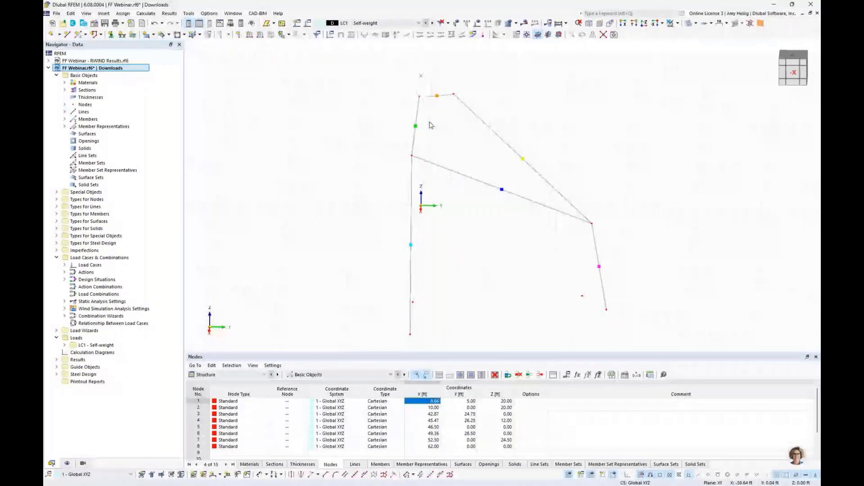
click(68, 464)
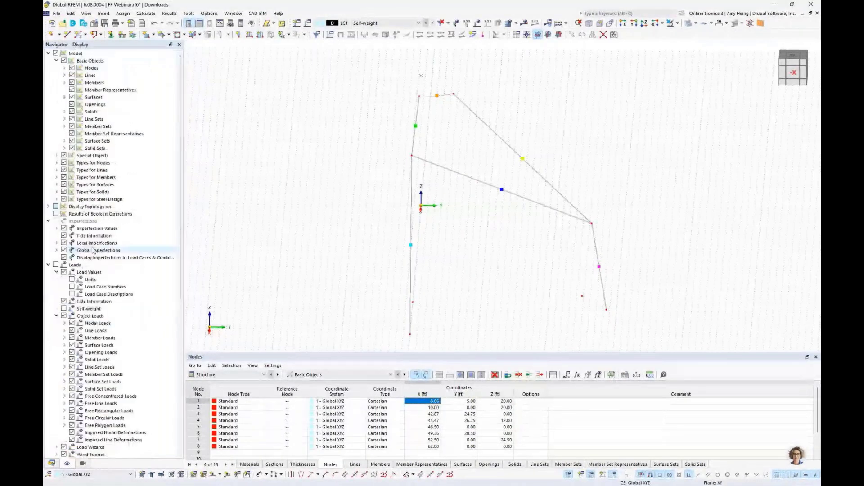
click(72, 90)
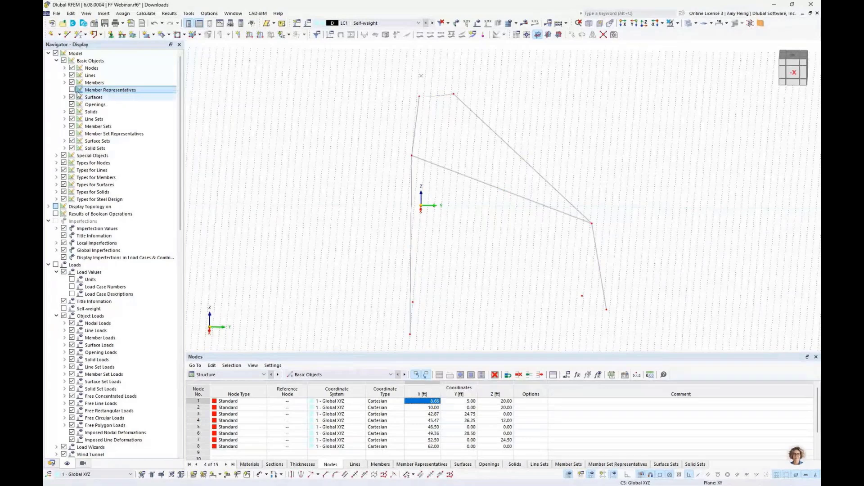
click(569, 476)
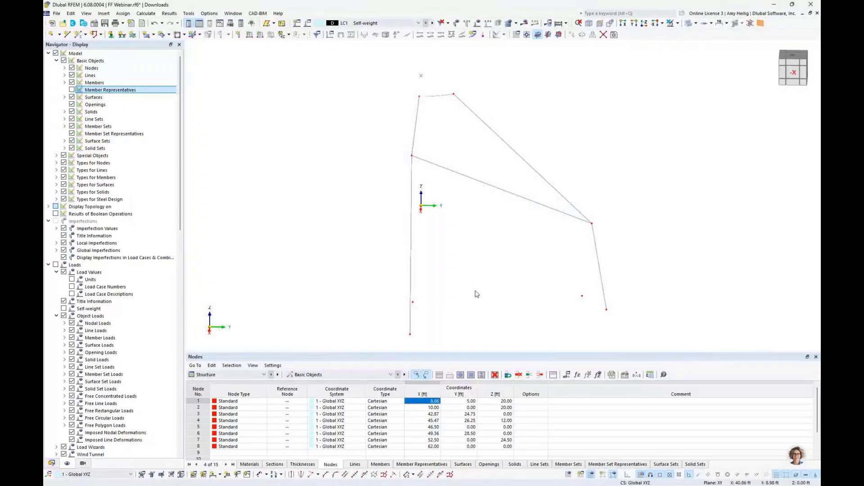
Start a new member of type Beam and open the standardized circular hollow steel sections for its start section.
mouse_move(476, 295)
middle_down()
mouse_move(490, 272)
mouse_move(477, 282)
middle_up()
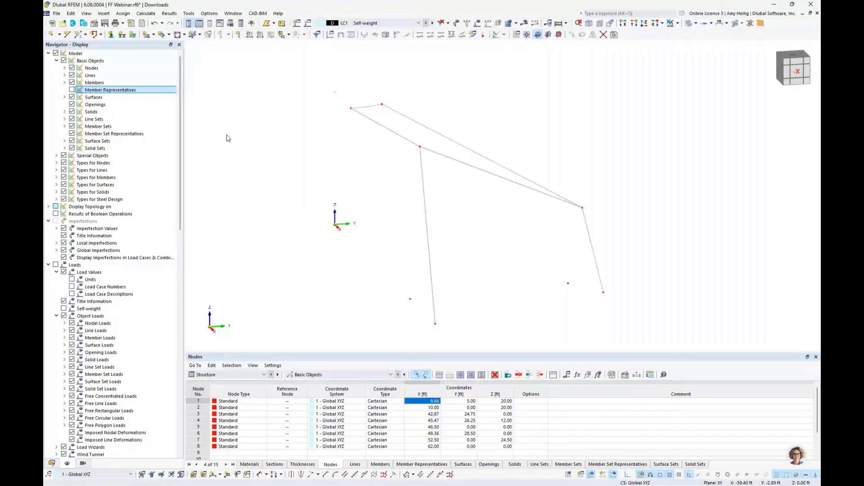
click(81, 39)
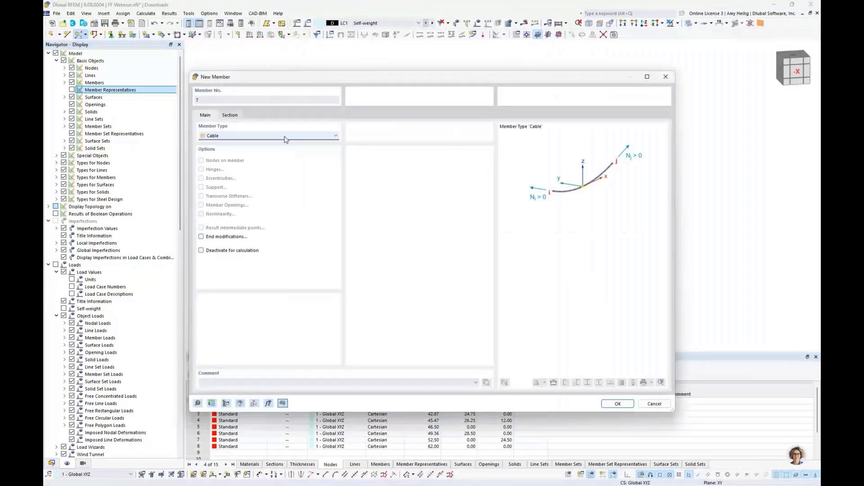
scroll(285, 140, up, 8)
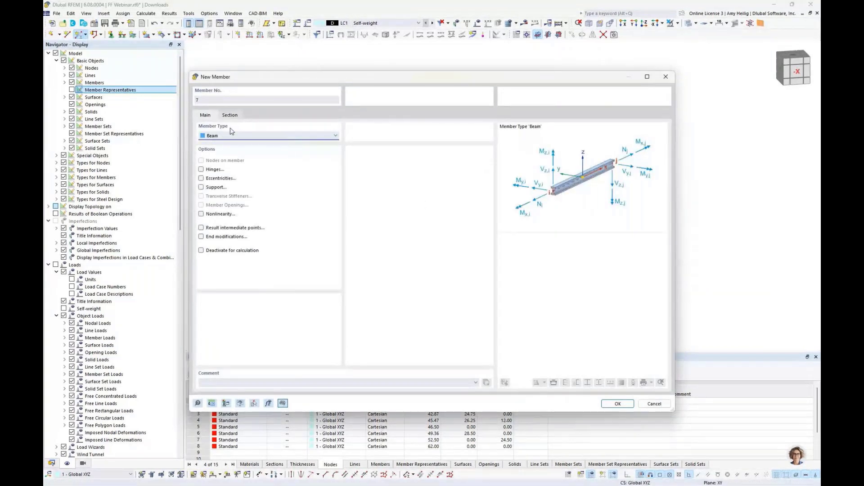
click(230, 115)
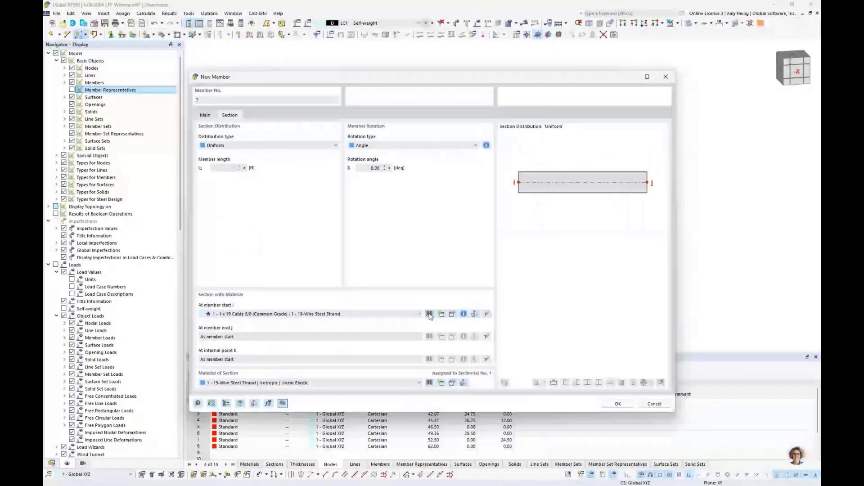
click(429, 314)
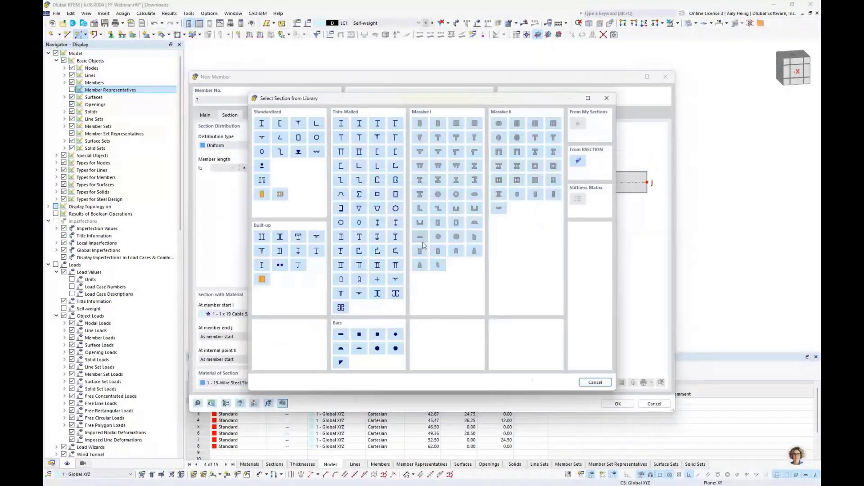
click(317, 138)
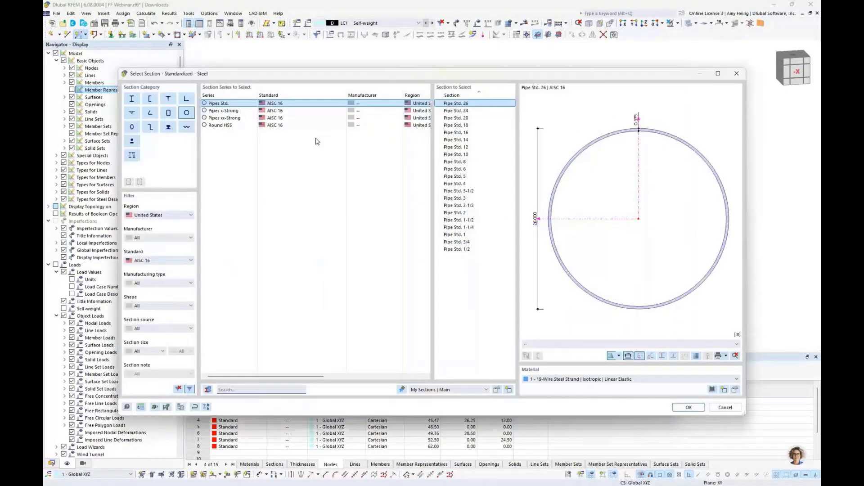
Filter the sections to United States and AISC 16, and select Round HSS 7.5x0.188.
click(171, 216)
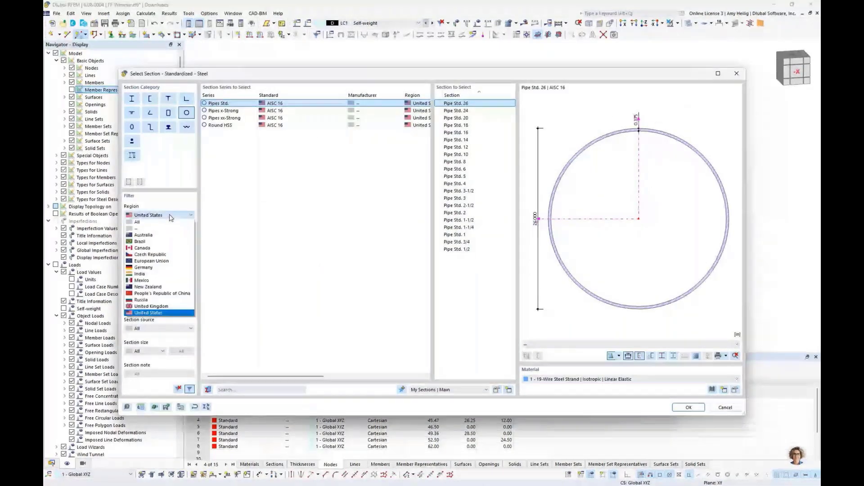
click(156, 314)
click(156, 260)
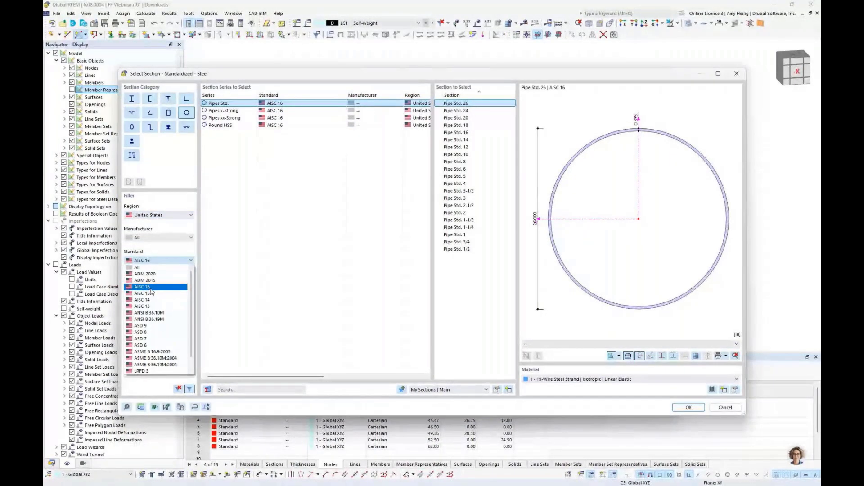
click(151, 288)
click(226, 125)
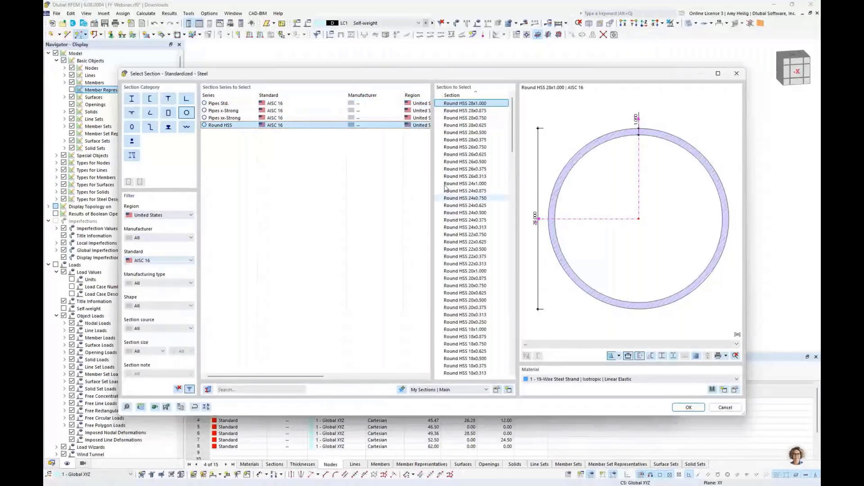
scroll(477, 261, down, 20)
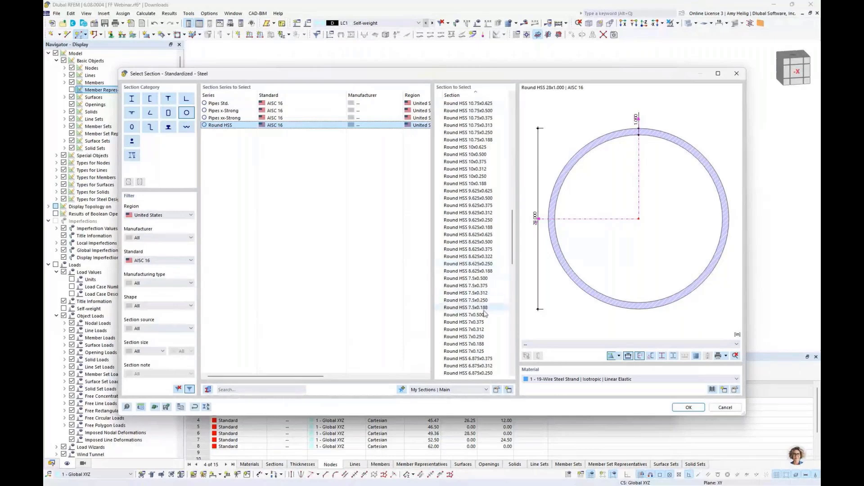
click(488, 309)
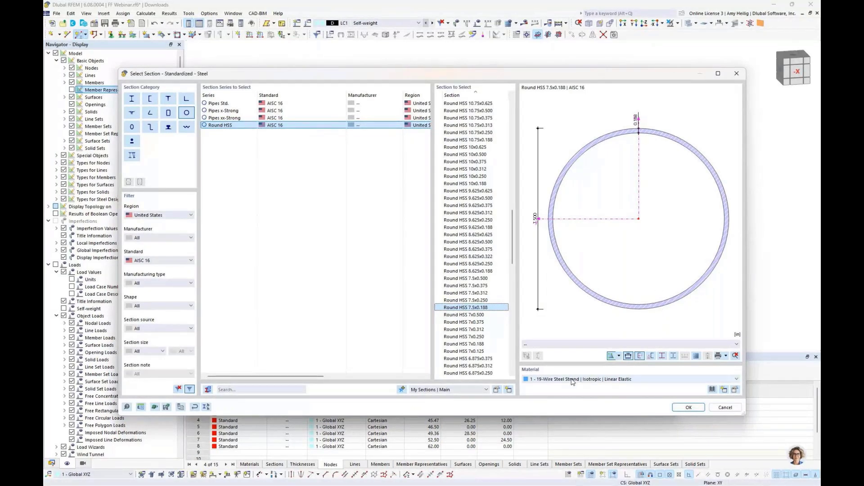
Assign the AISC 360-22 imperial steel A500, Grade B from the material library to the round section.
click(712, 391)
click(191, 131)
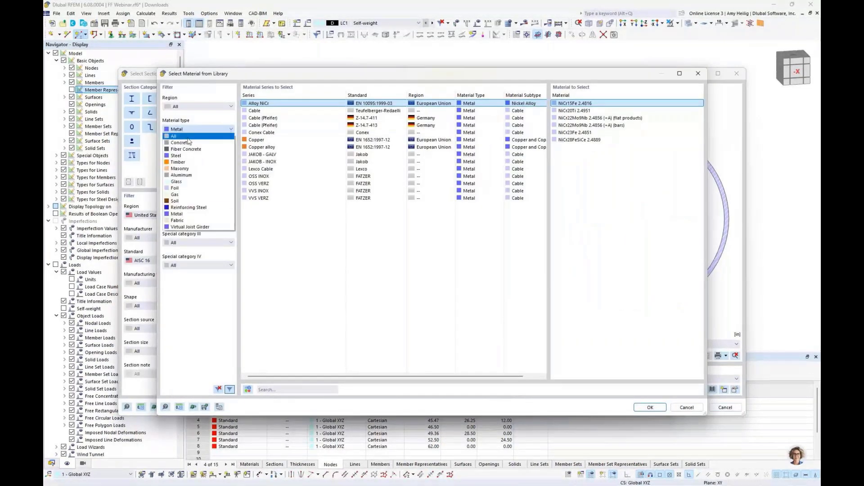
click(183, 156)
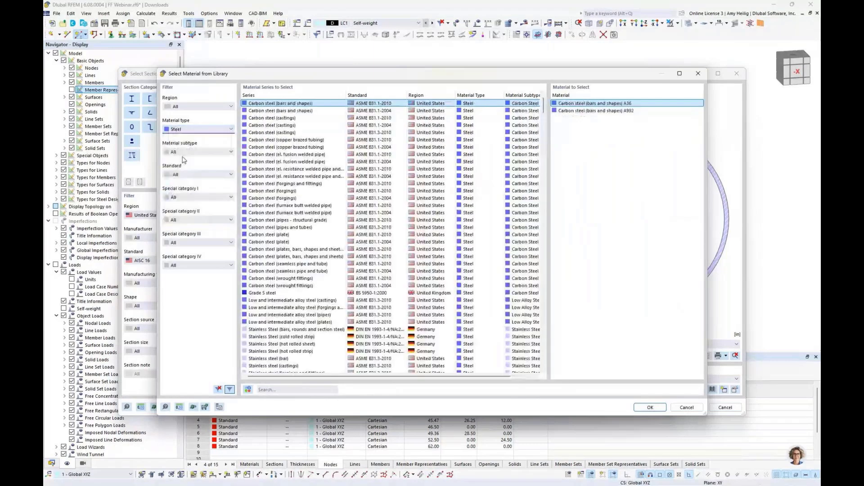
click(193, 175)
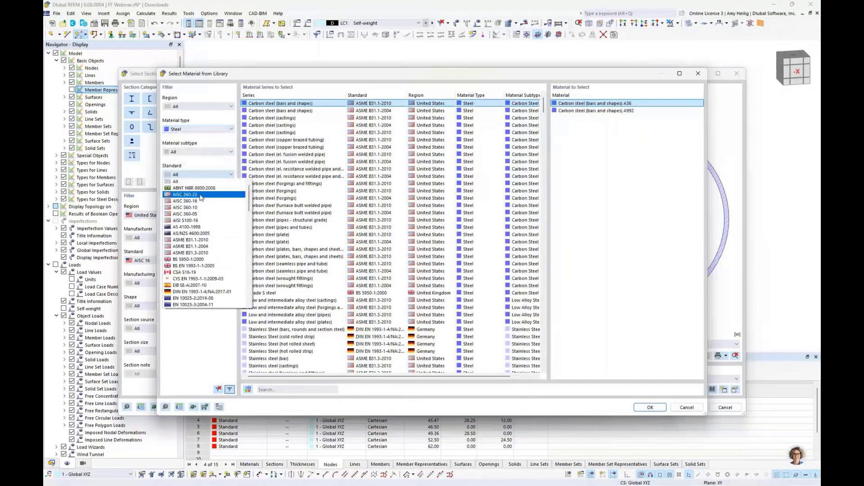
click(200, 196)
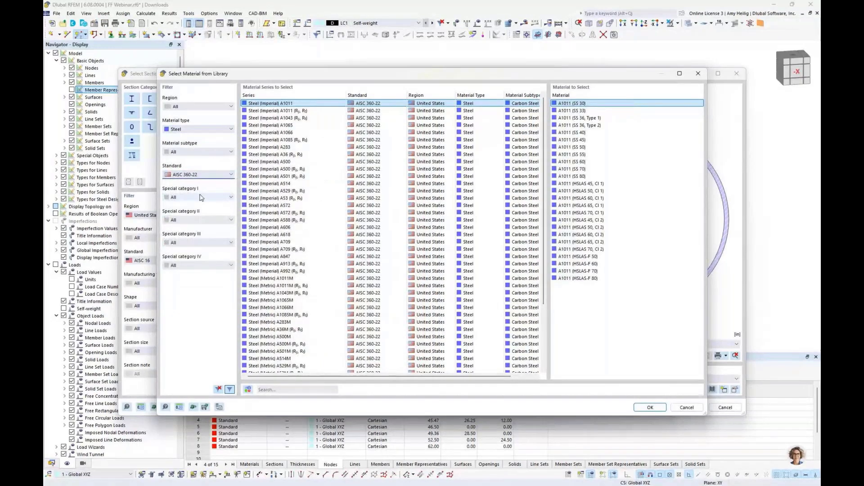
click(279, 169)
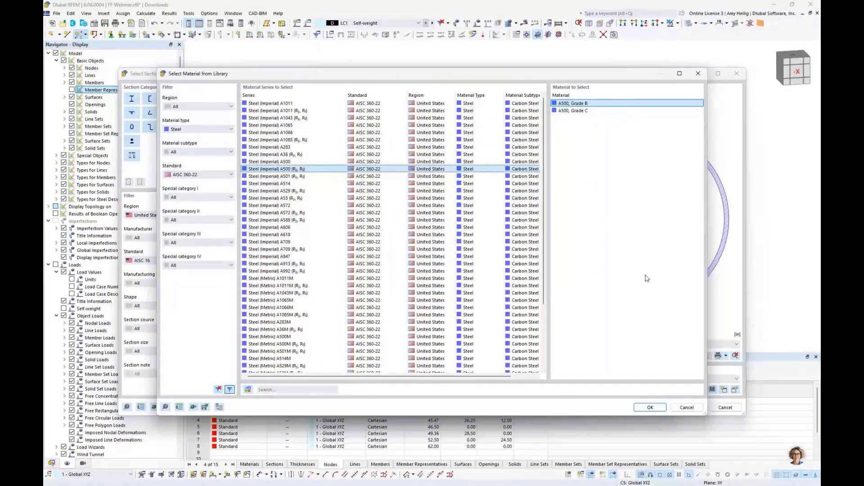
click(650, 407)
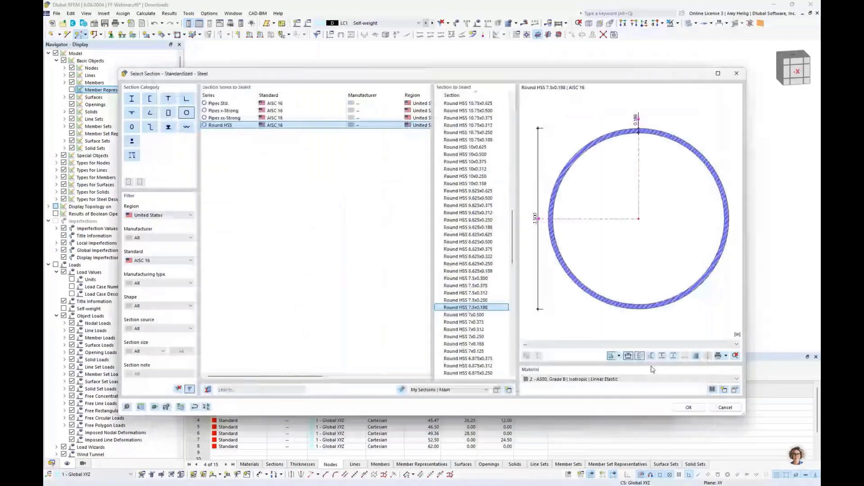
Accept the beam definition and draw two single-line columns, from node 7 to node 5 and from node 4 to node 3.
click(688, 408)
click(618, 405)
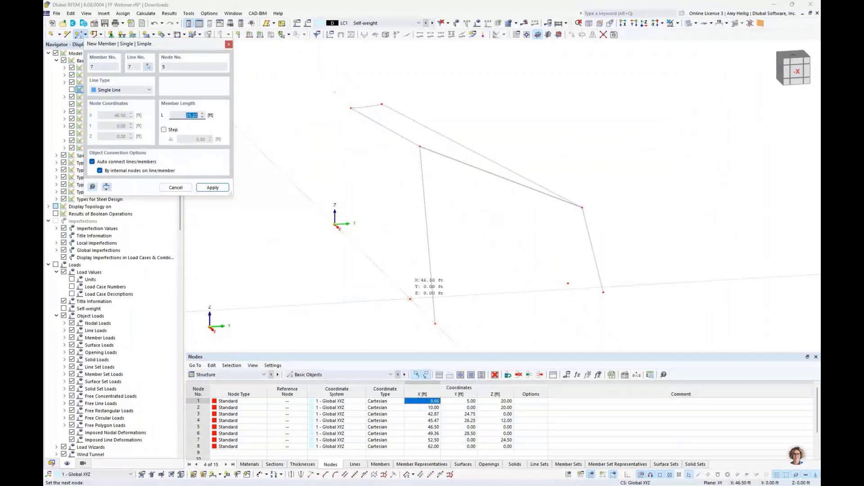
click(410, 299)
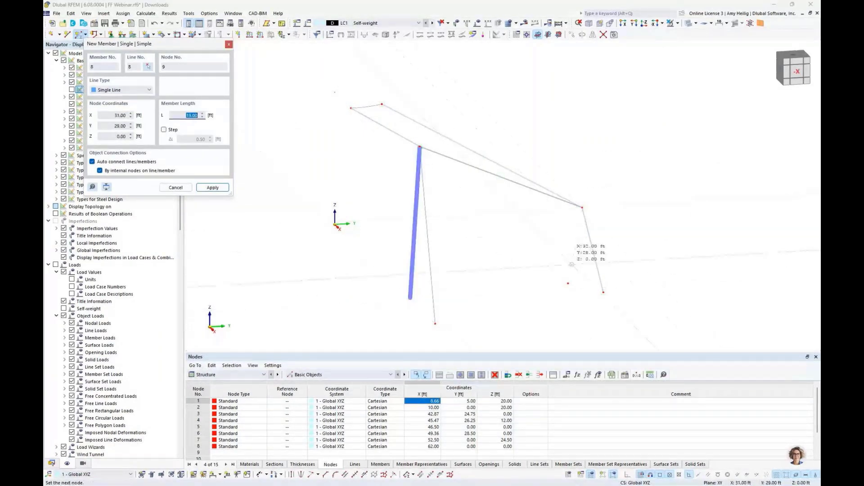
click(567, 283)
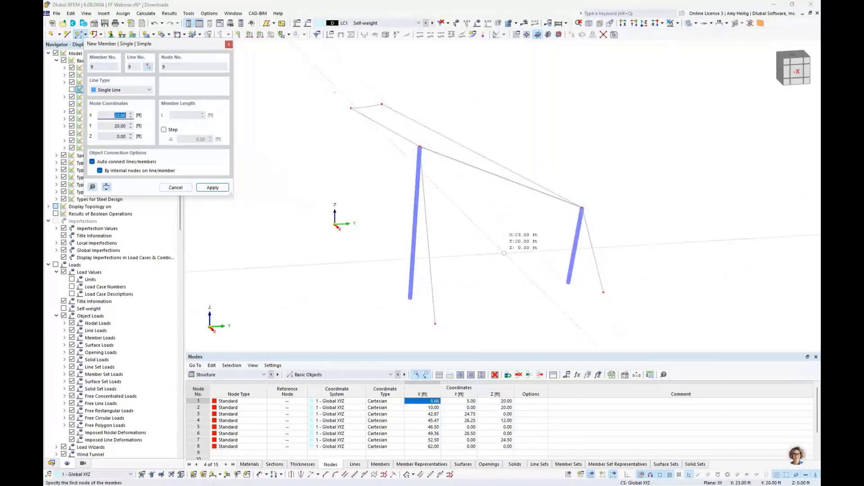
key(Escape)
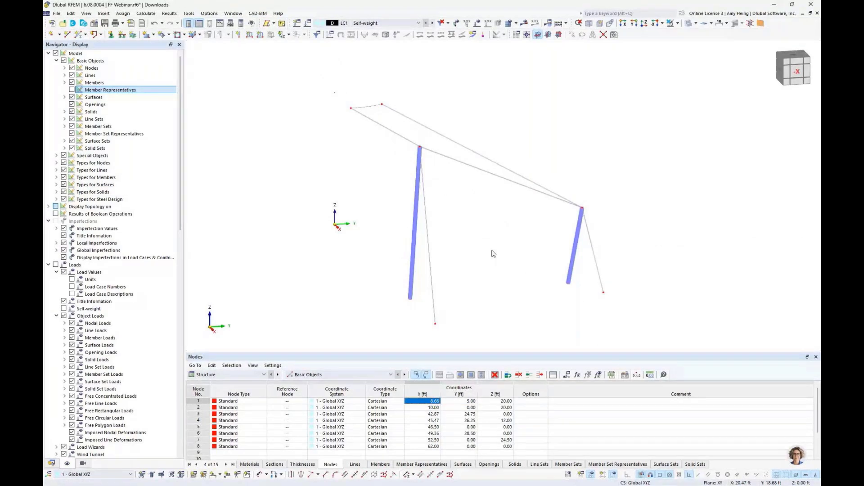
Start a new quadrangle surface and set its stiffness type to Membrane.
middle_drag(505, 268, 473, 253)
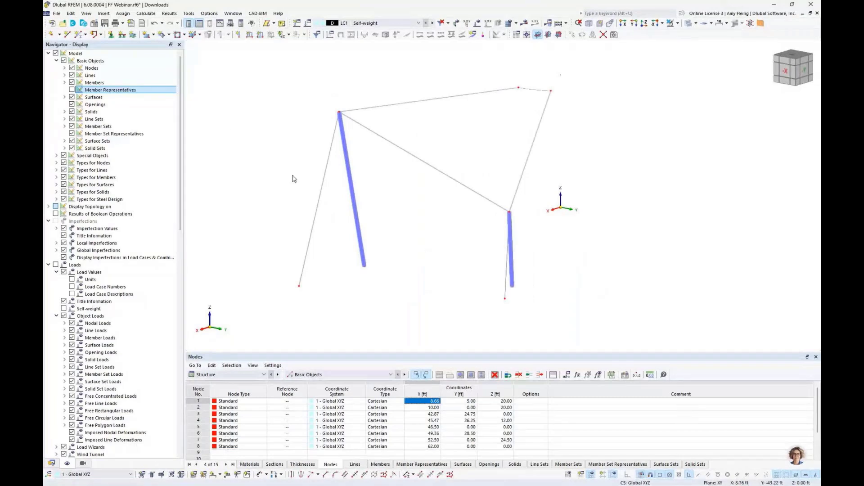
click(154, 35)
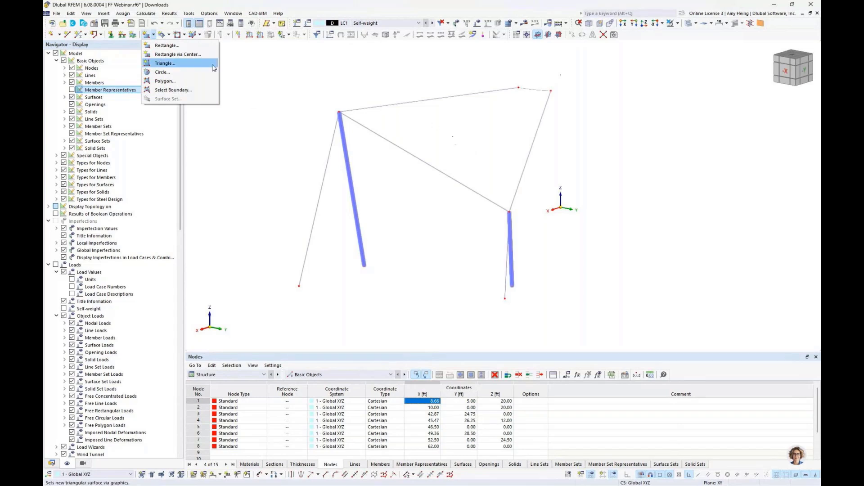
click(169, 36)
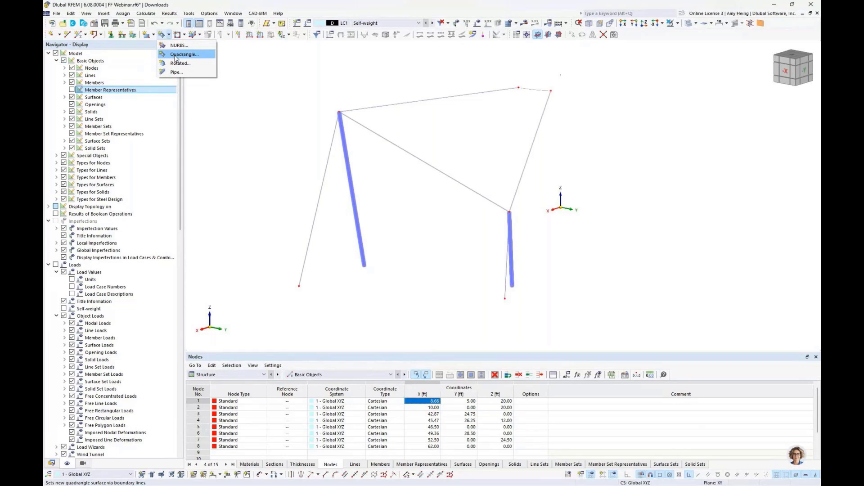
click(177, 55)
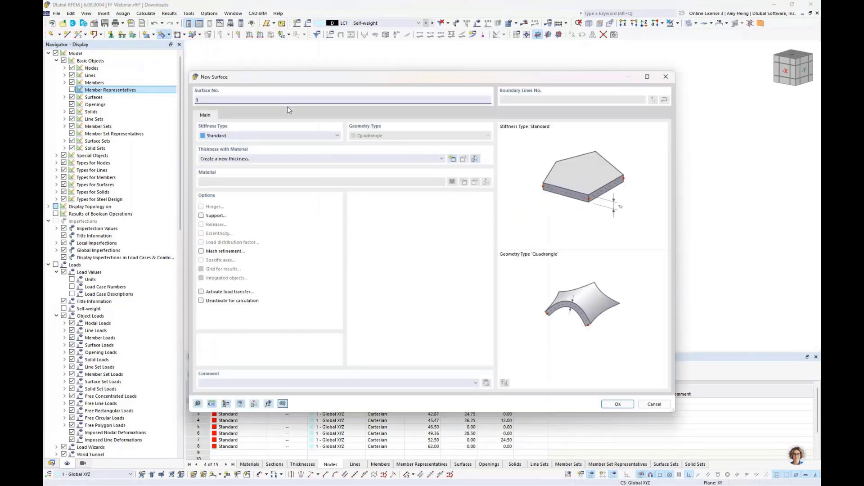
click(258, 136)
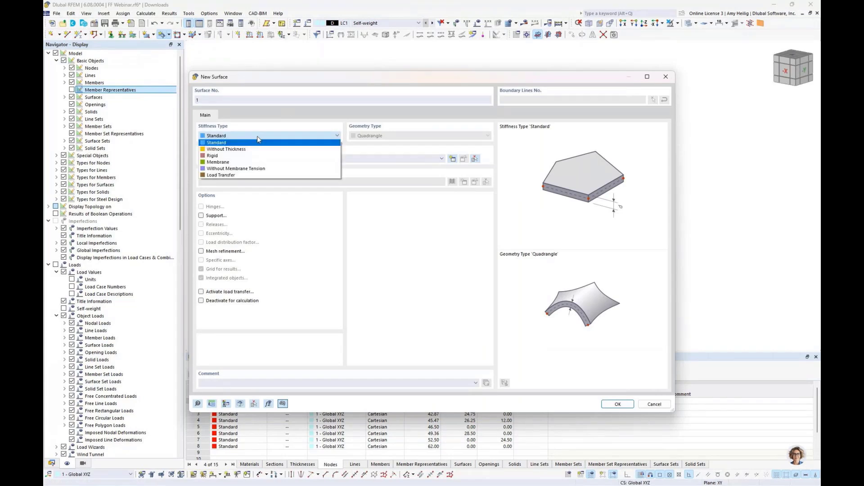
click(238, 163)
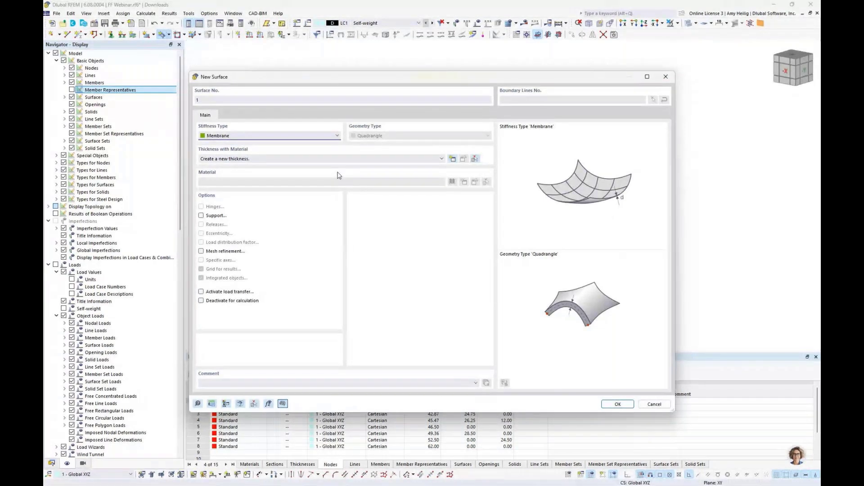
Create a new uniform thickness for the membrane surface and assign the fabric material PES-PVC Typ I from the material library.
click(453, 159)
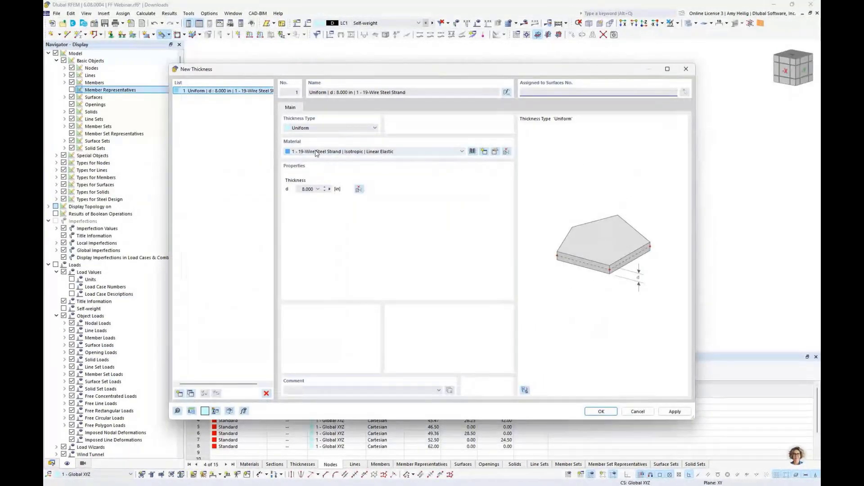
click(472, 152)
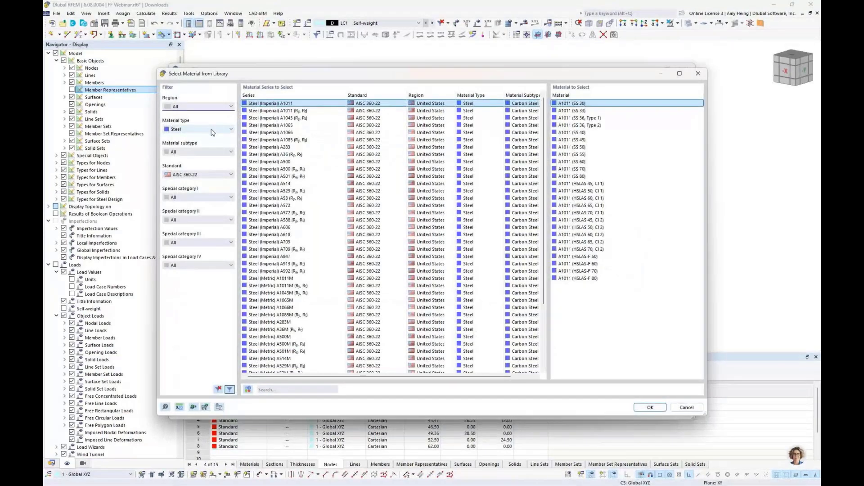
click(216, 129)
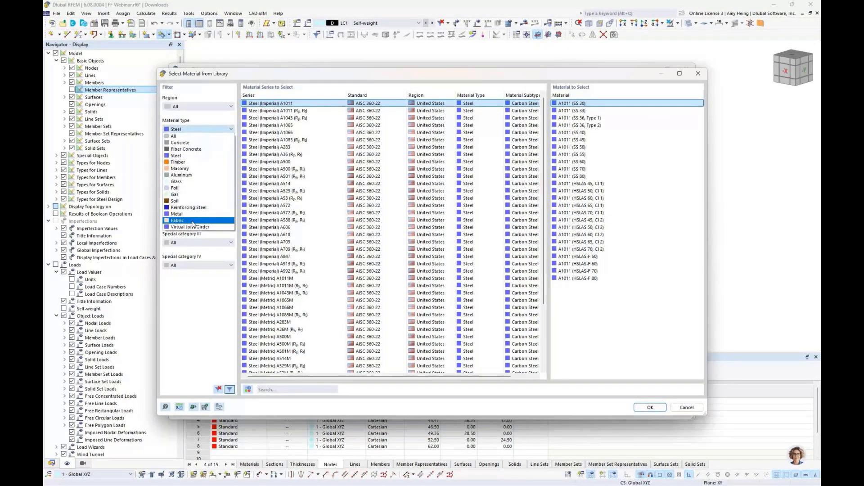
click(192, 220)
click(266, 111)
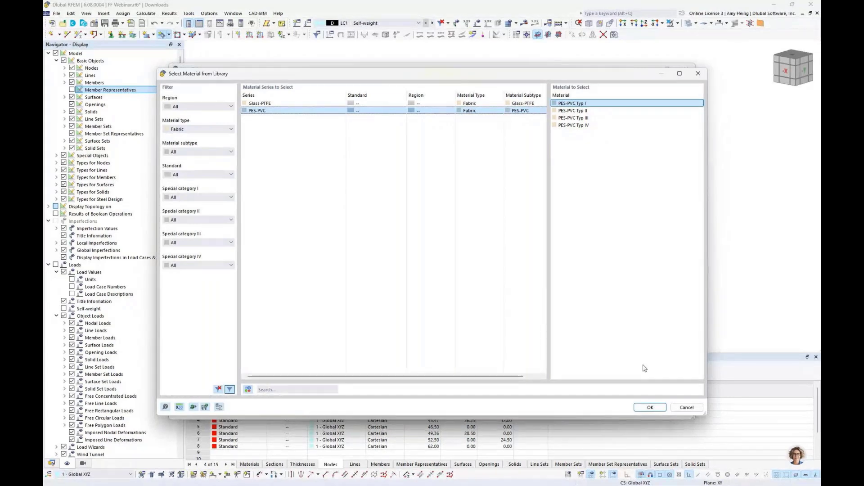
click(644, 410)
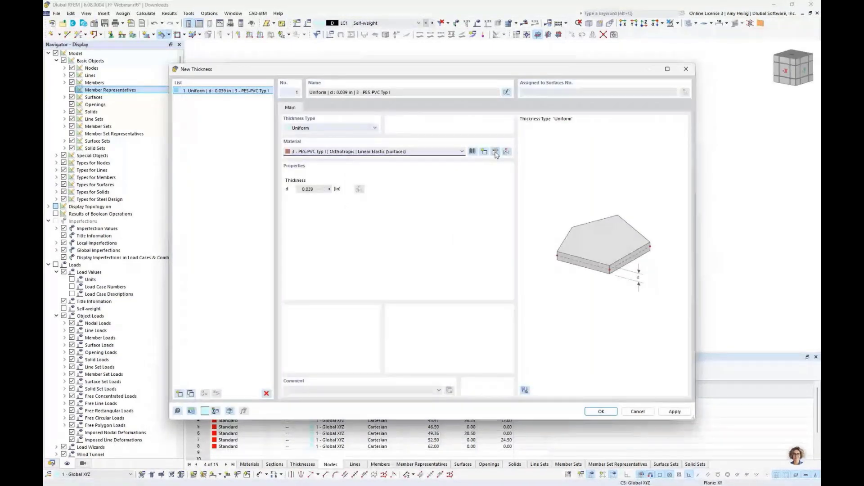
Try making PES-PVC Typ I a user-defined material and review its material values, discarding the edit.
click(495, 152)
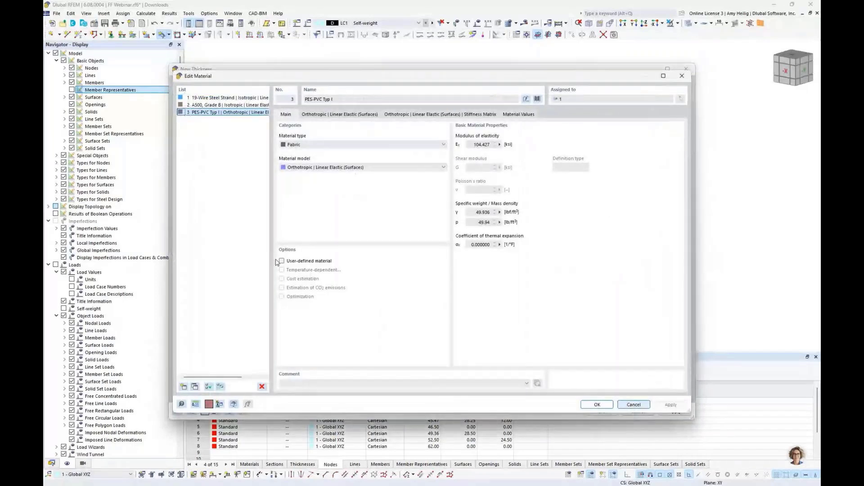
click(281, 261)
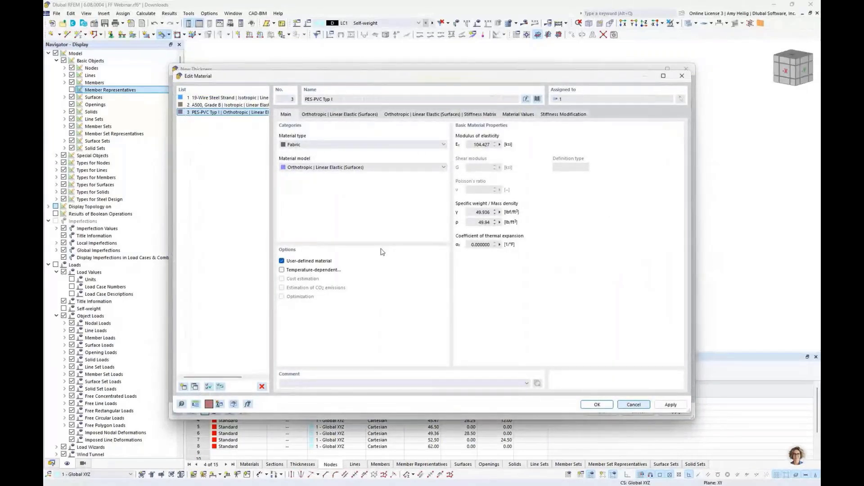
click(509, 114)
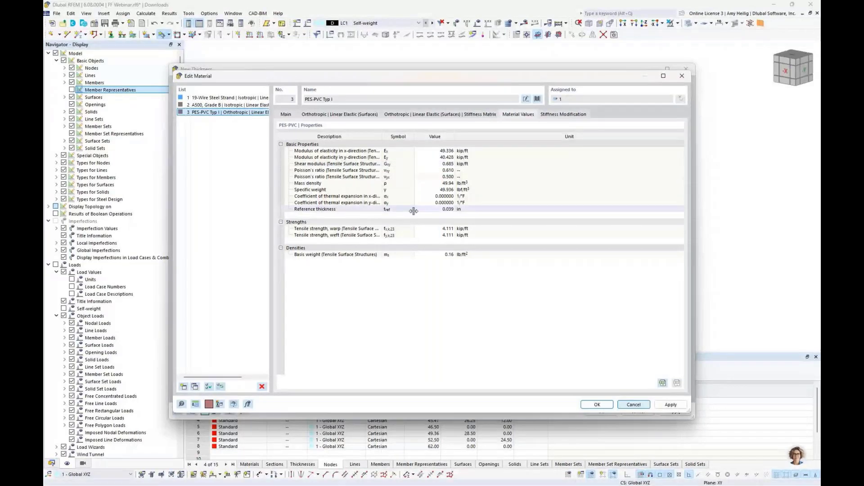
click(633, 404)
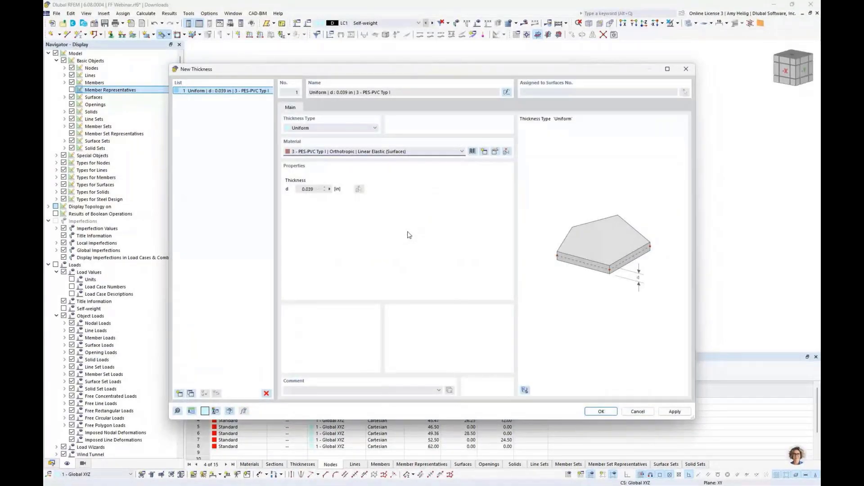
Try the Orthotropic | Fabric | Nonlinear Elastic (Surfaces) model for PES-PVC Typ I, review its weave parameters, and switch to the PowerPoint slide show.
click(495, 152)
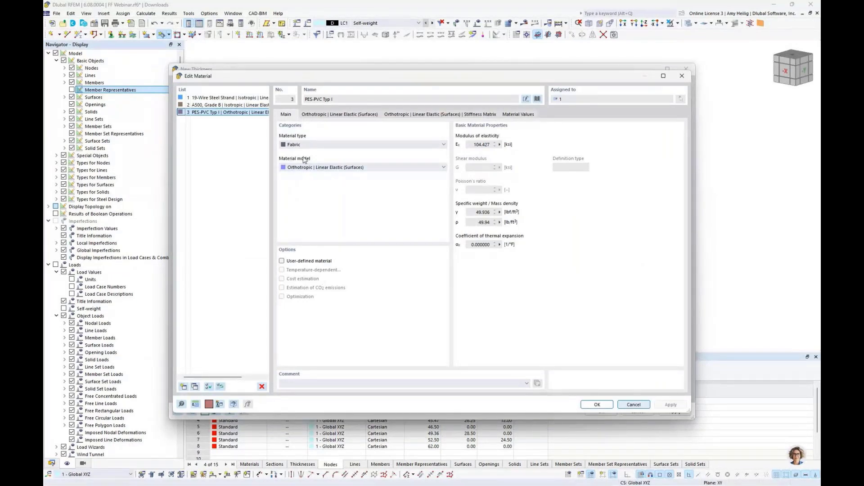
click(315, 167)
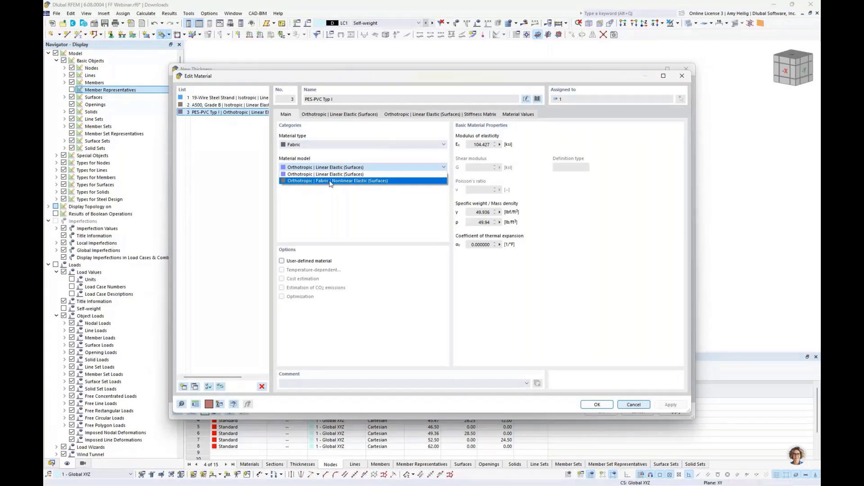
click(337, 181)
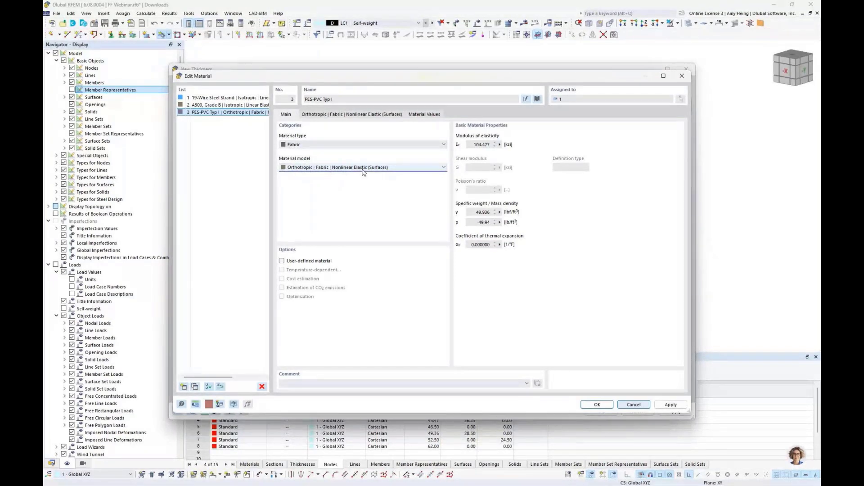
click(367, 115)
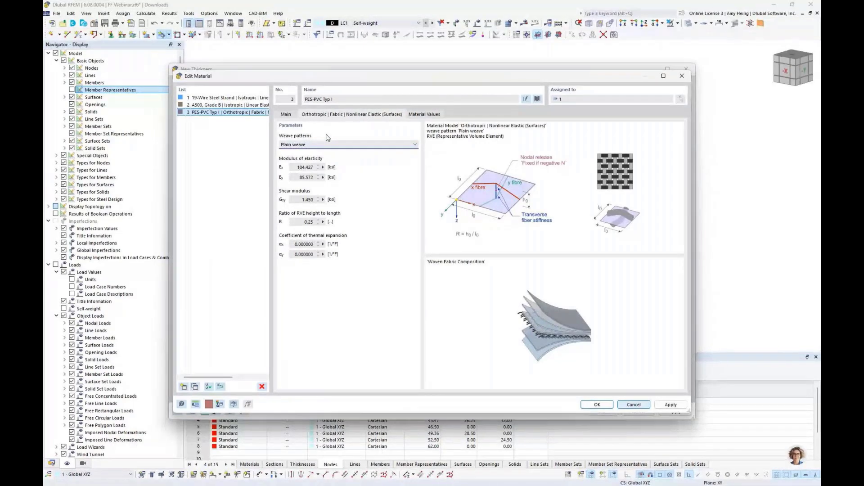
key(super+Tab)
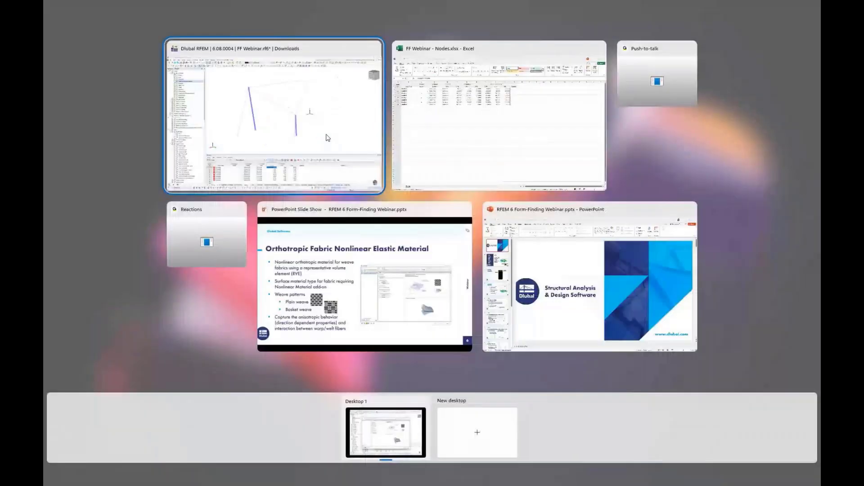
click(334, 256)
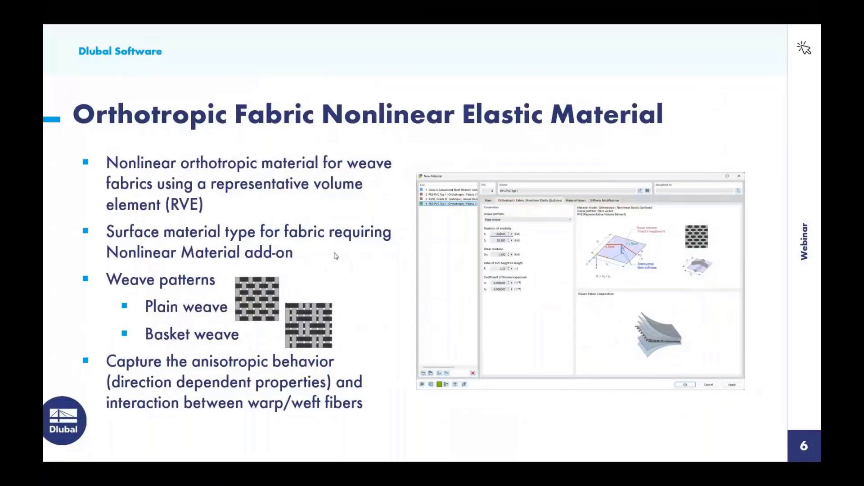
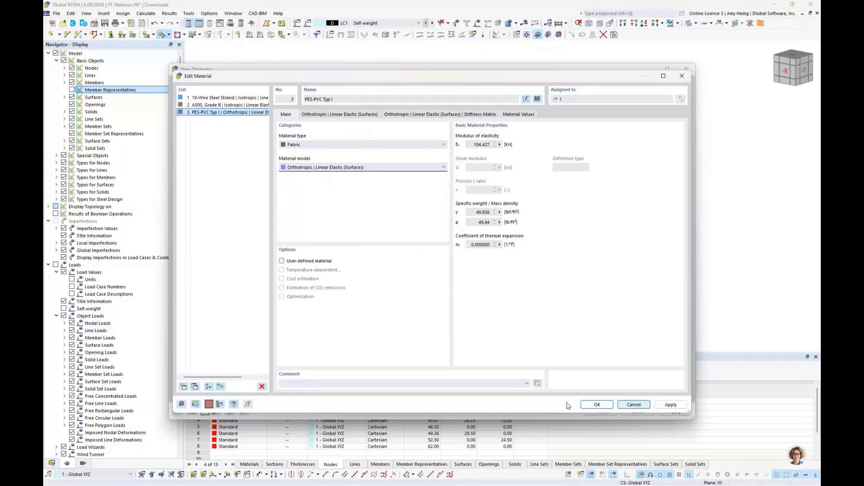
Accept the linear elastic fabric material, thickness and surface definition, and create the quadrangle membrane from its four boundary lines.
click(597, 405)
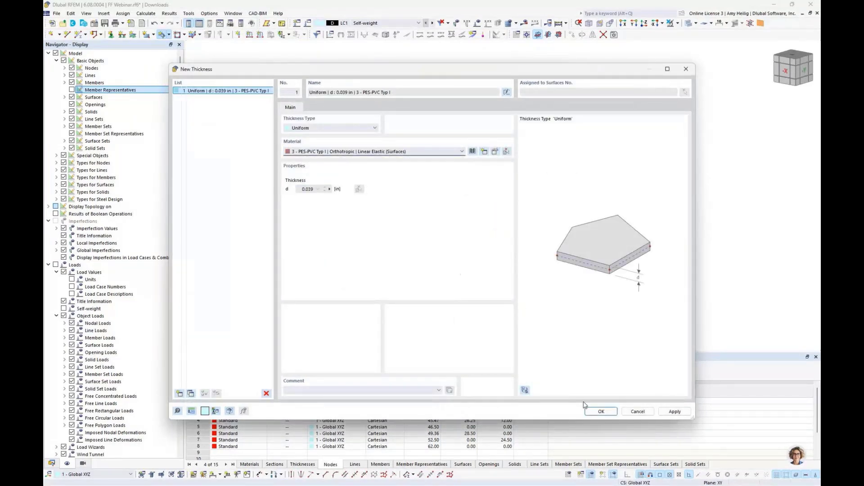
click(599, 414)
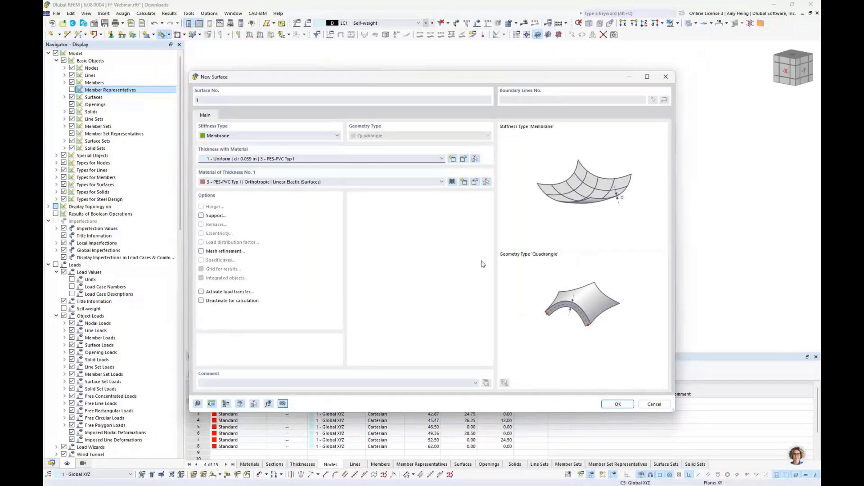
click(618, 404)
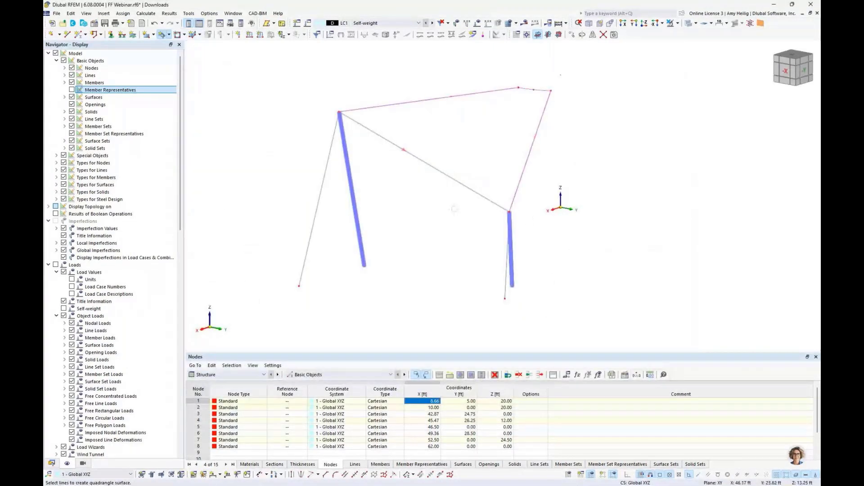
click(492, 200)
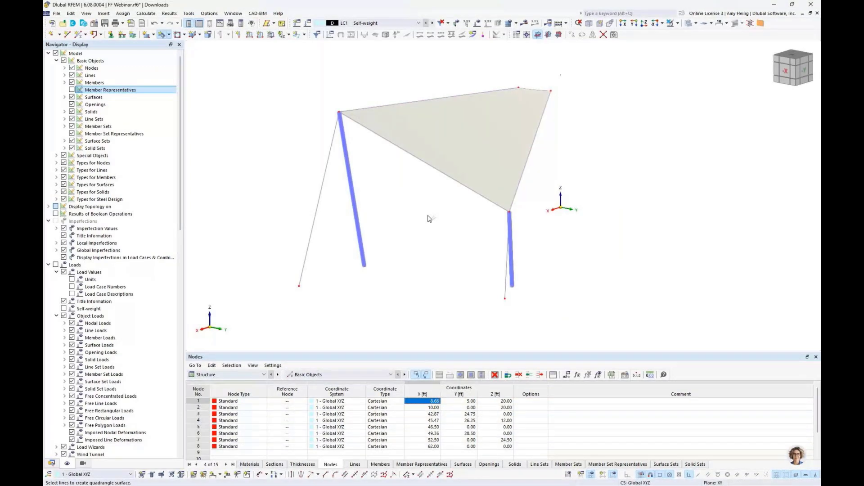
key(Escape)
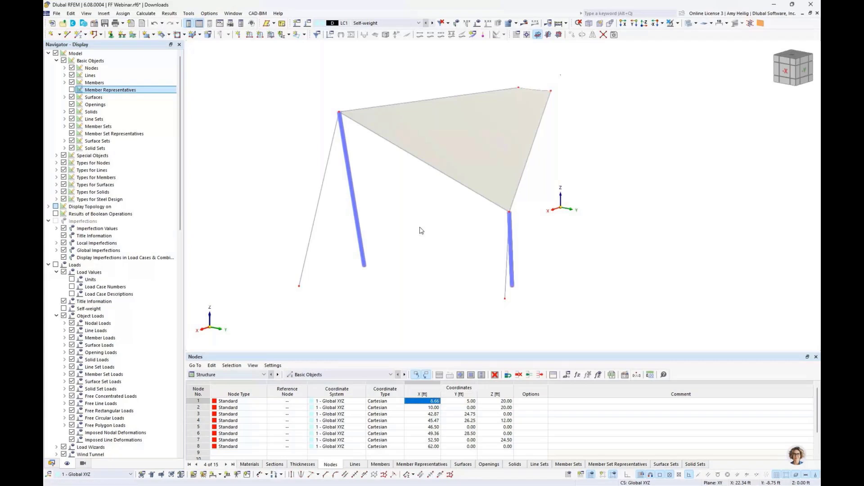
Assign the Hinged nodal support to the four base nodes of the columns and support cables.
scroll(421, 231, down, 2)
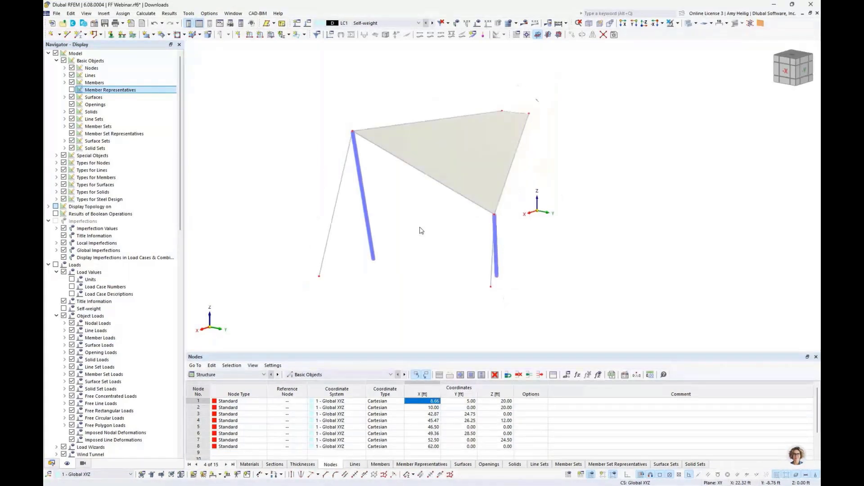
ctrl+middle_drag(421, 228, 505, 235)
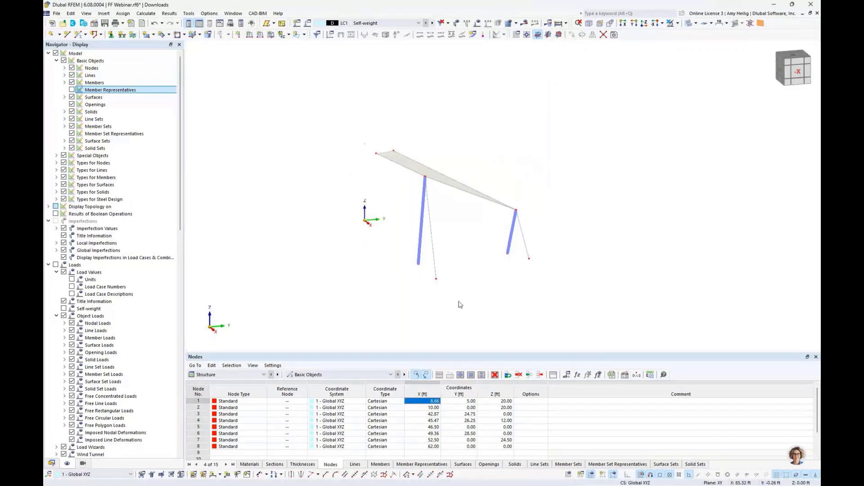
click(111, 35)
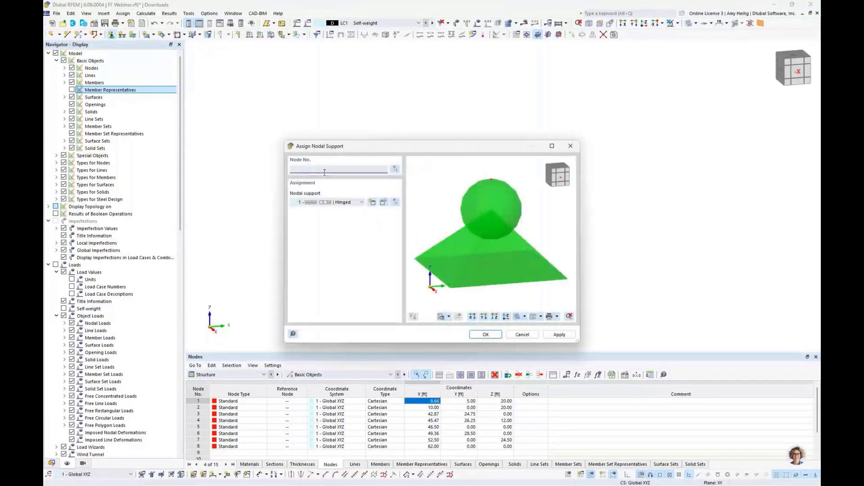
click(344, 203)
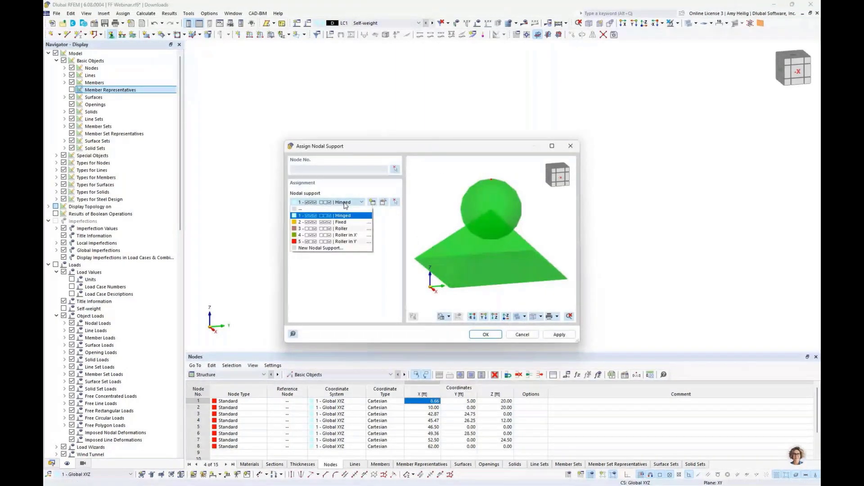
click(358, 218)
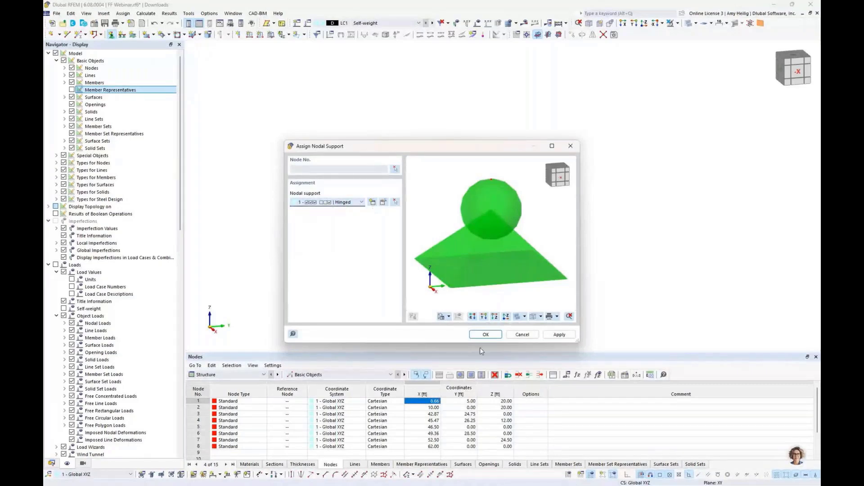
click(485, 334)
drag(399, 239, 562, 307)
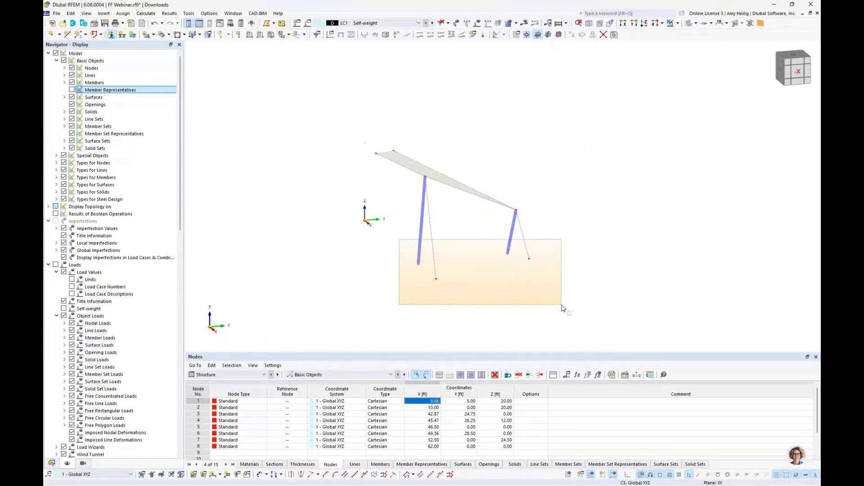
drag(562, 308, 562, 308)
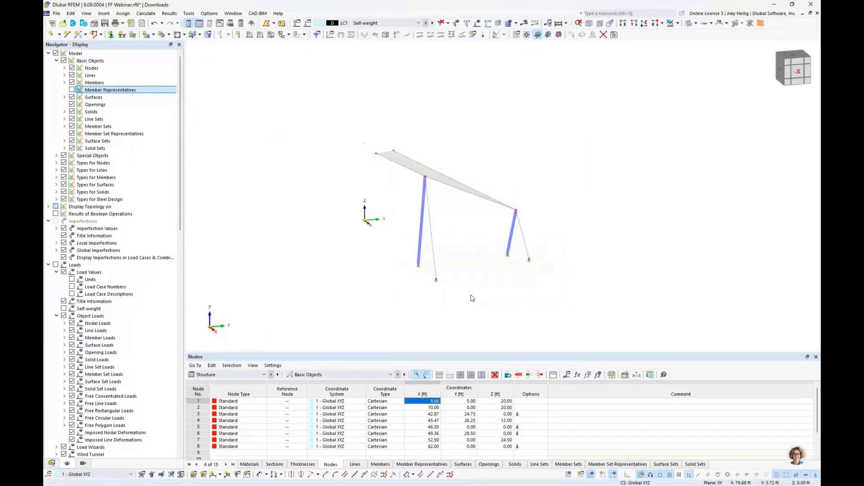
Adjust the display size of the nodal support symbols.
scroll(443, 284, up, 2)
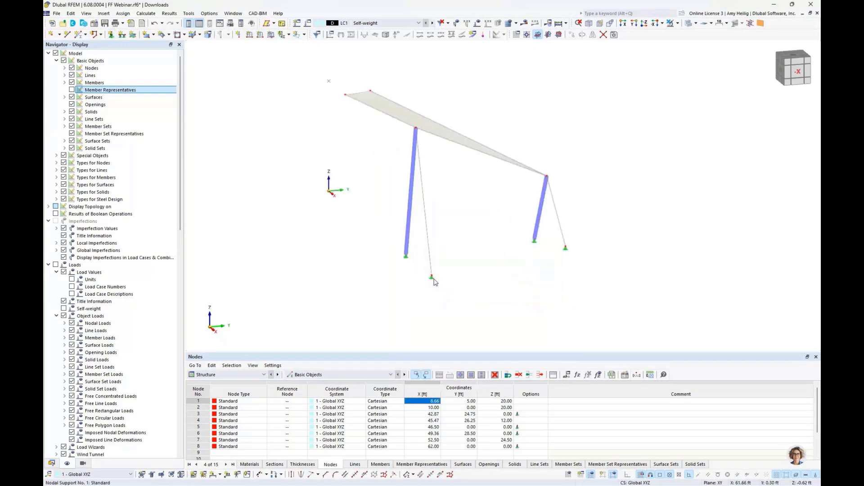
right_click(434, 282)
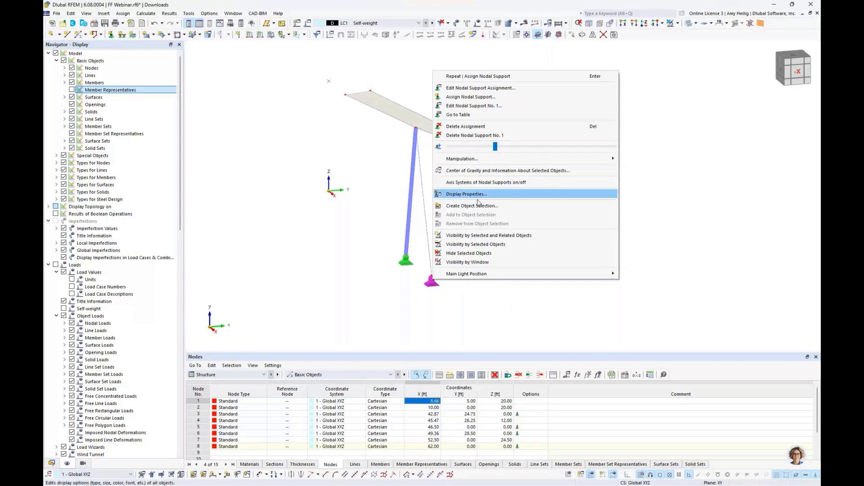
drag(495, 147, 453, 147)
click(521, 310)
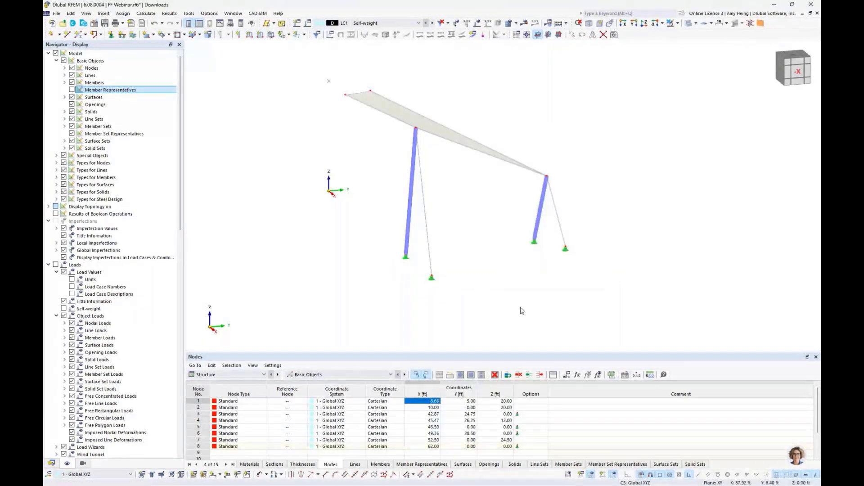
Mirror the entire half structure as a copy about the XZ plane through the point 0, 0, 0.
ctrl+middle_drag(522, 311, 460, 300)
drag(336, 131, 580, 315)
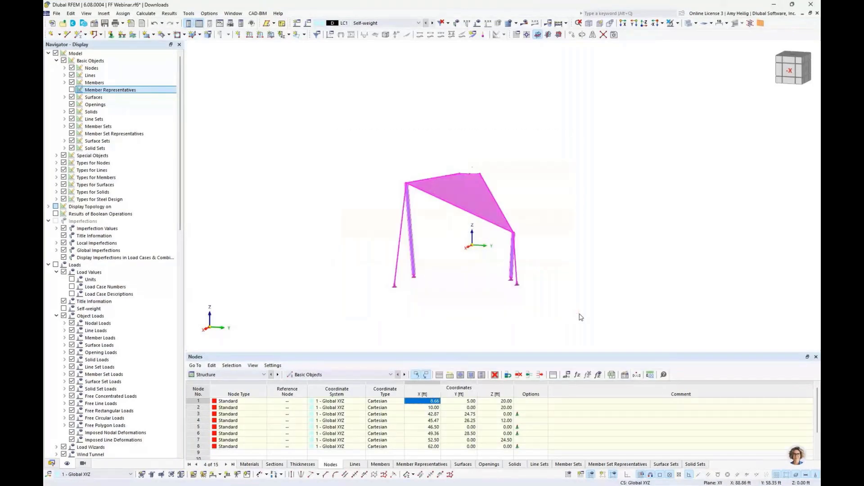
click(592, 35)
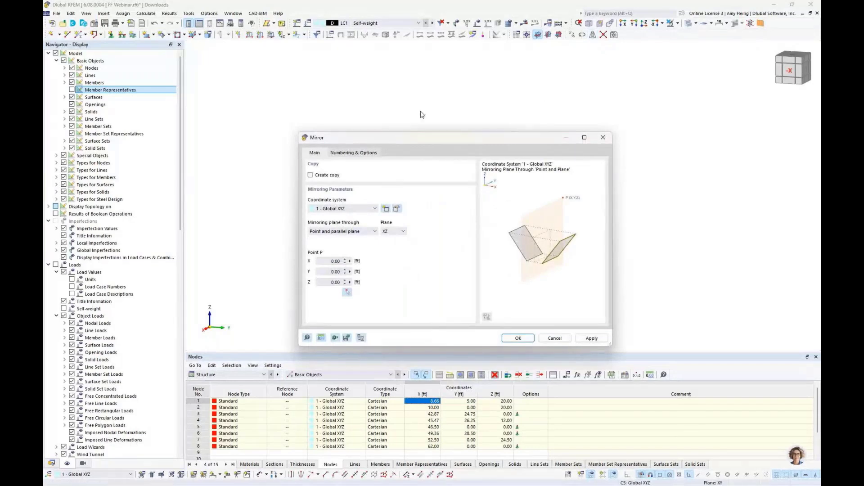
click(311, 175)
click(517, 338)
ctrl+middle_drag(398, 303, 450, 306)
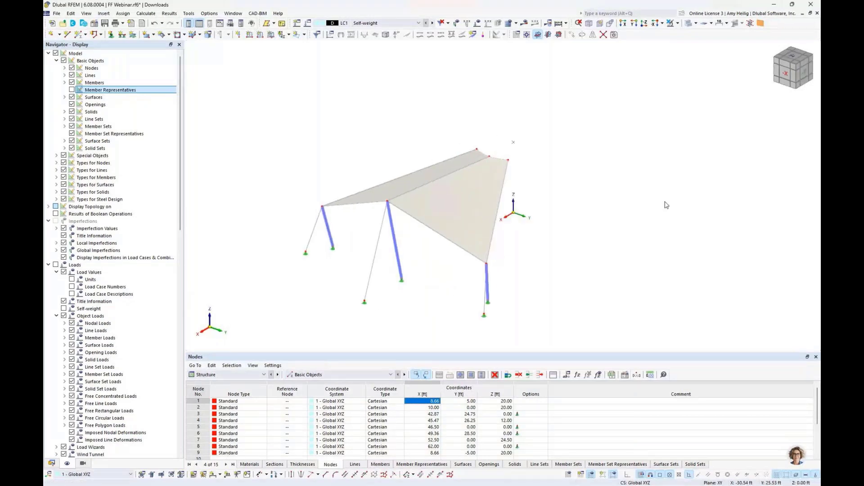
mouse_move(507, 182)
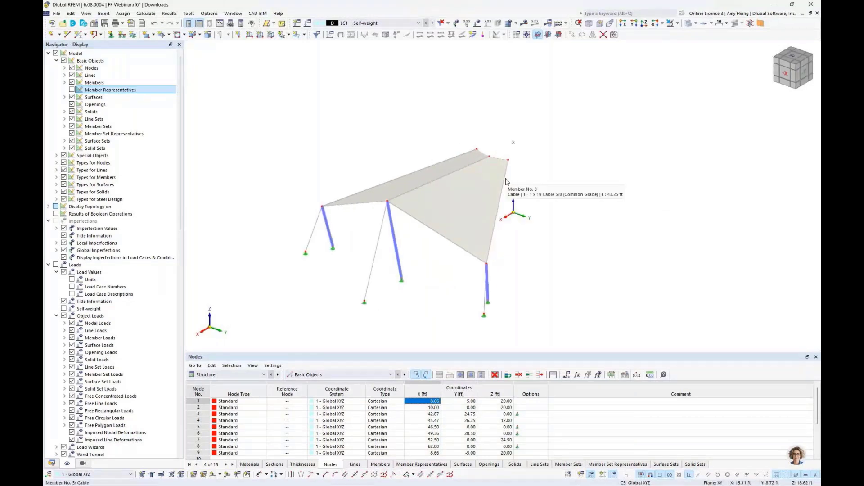
Show the local axis systems of the membrane surfaces and display the model in transparent mode.
right_click(456, 197)
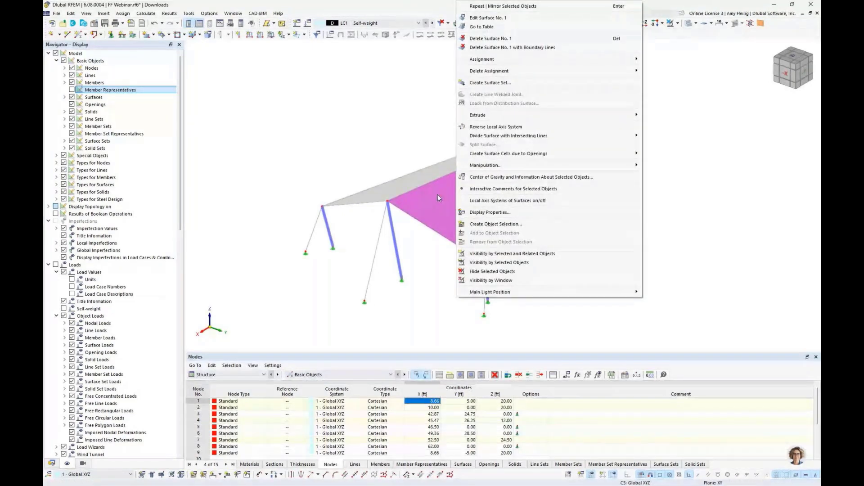
click(488, 200)
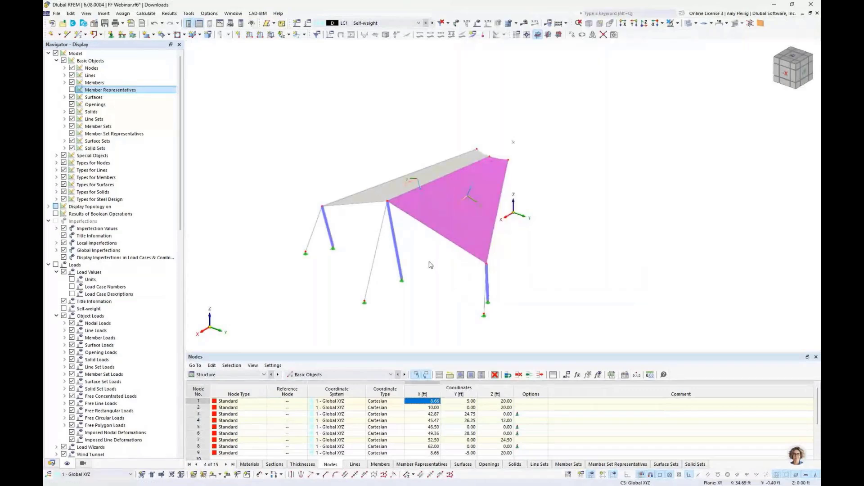
key(Escape)
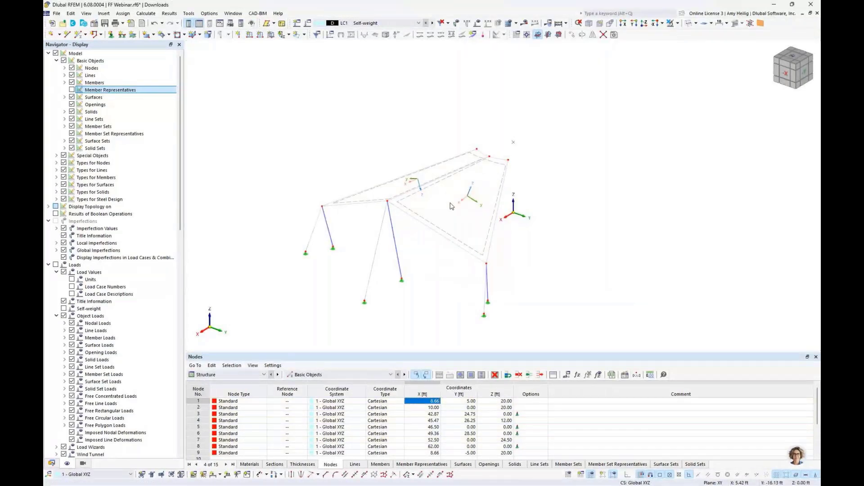
scroll(451, 201, up, 5)
scroll(451, 205, up, 1)
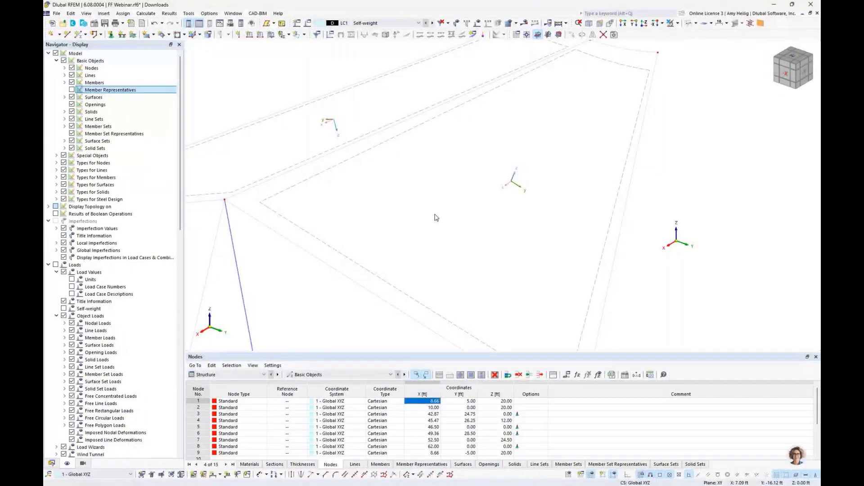
scroll(436, 218, down, 3)
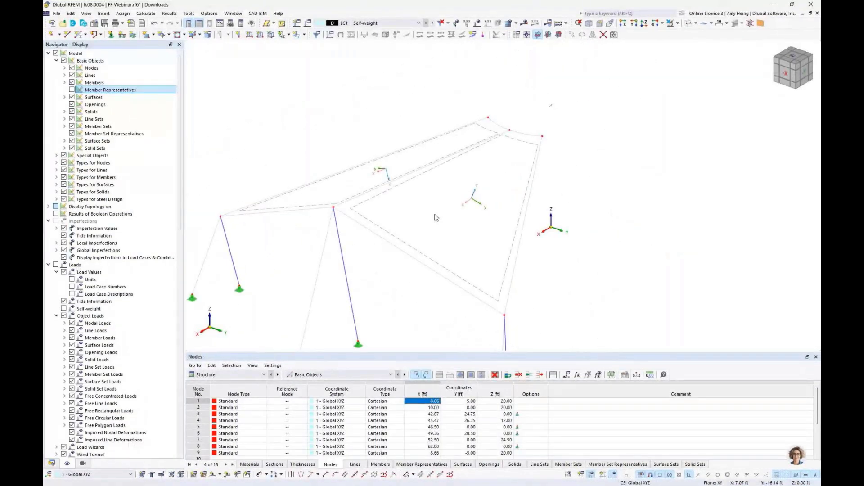
Reverse the local axis system of the mirrored membrane surface.
ctrl+middle_drag(435, 217, 389, 191)
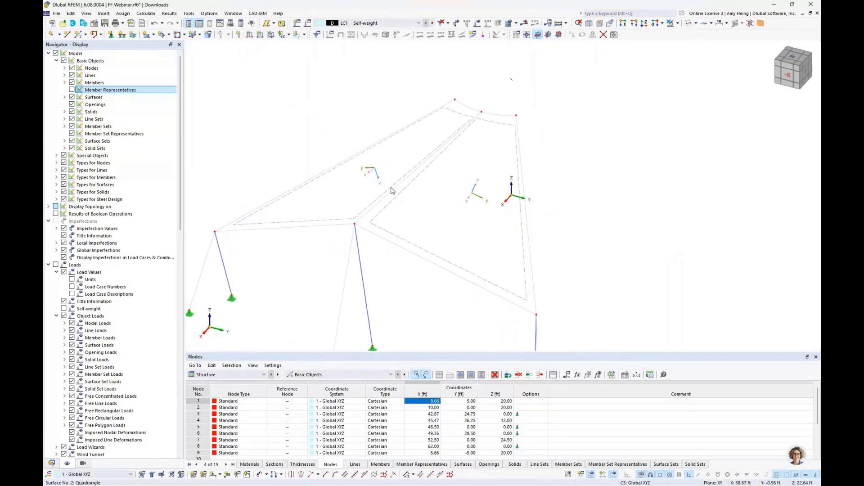
right_click(391, 190)
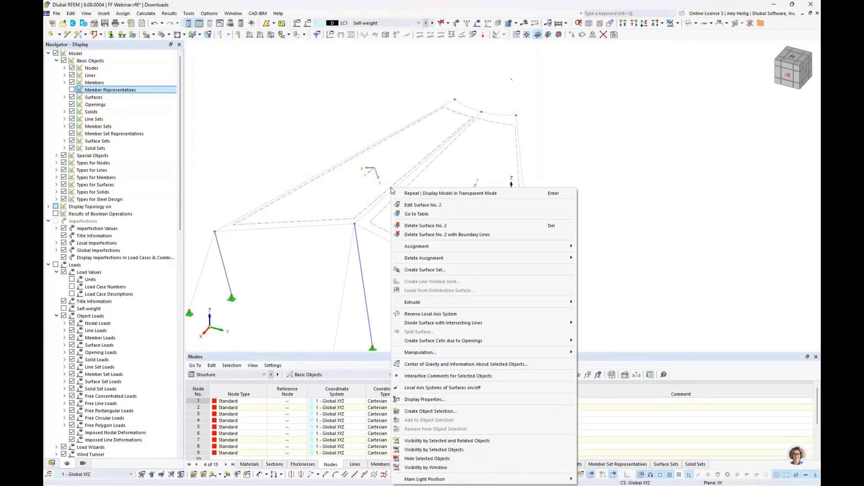
click(431, 313)
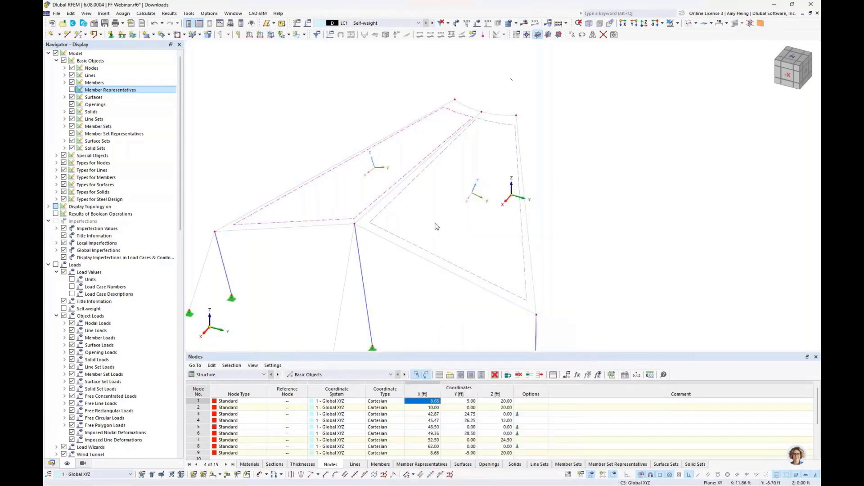
Set the input axes of both membrane surfaces to Axis directed to point for the x-axis, with the second point at Z 5 ft.
double_click(402, 197)
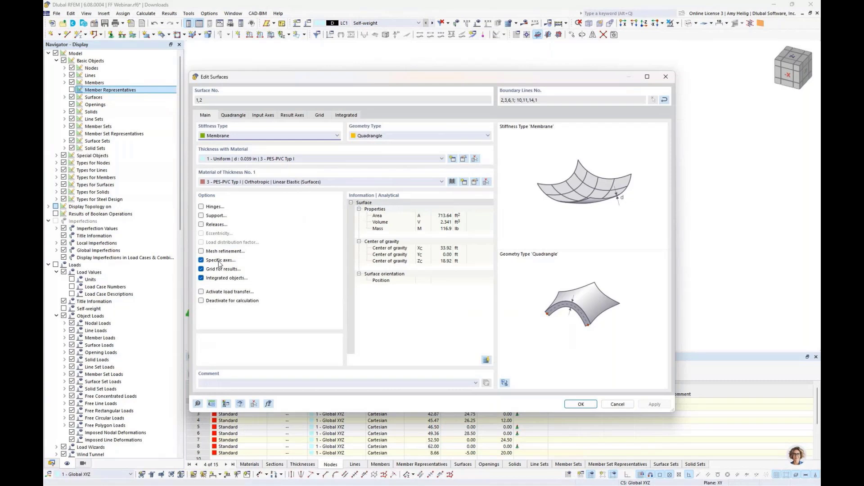
click(264, 115)
click(266, 138)
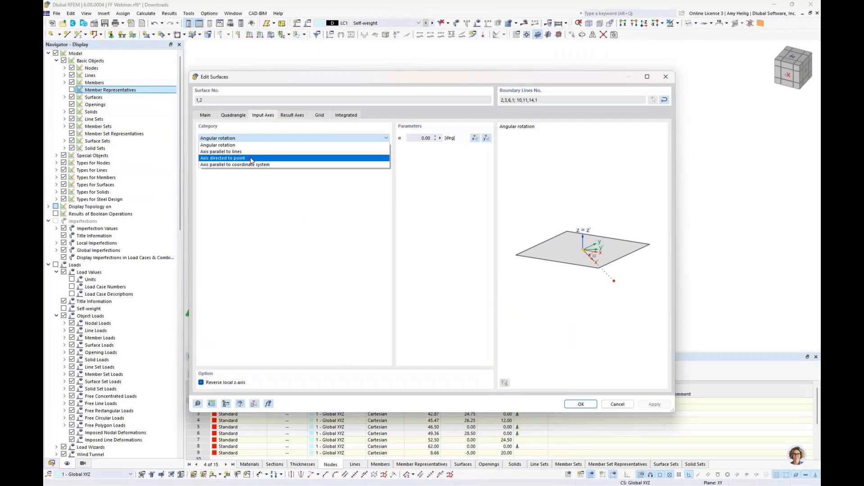
click(250, 159)
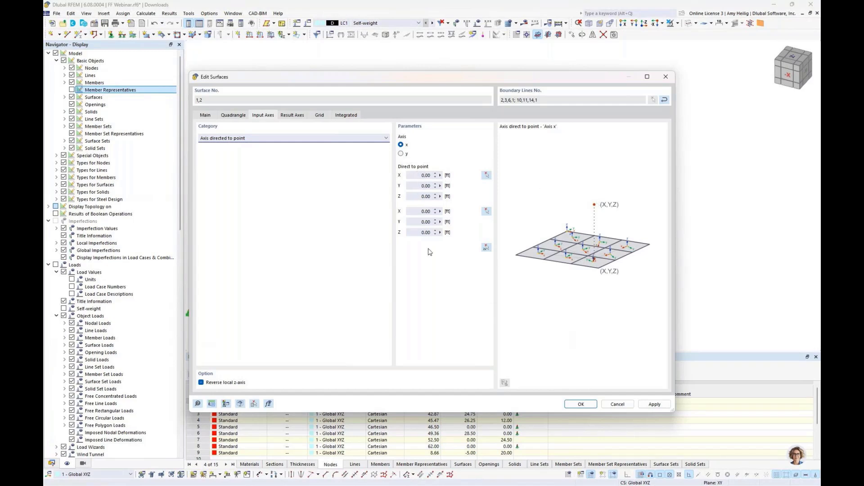
click(415, 231)
drag(415, 231, 472, 236)
text(5)
click(429, 222)
click(573, 406)
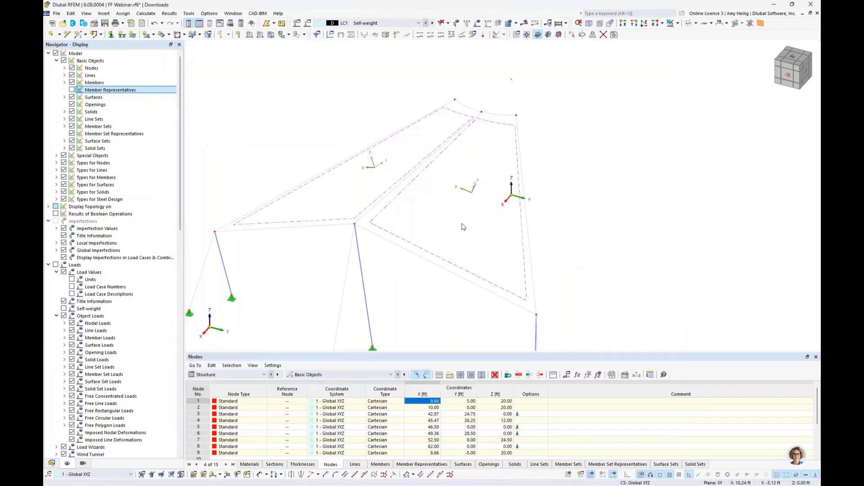
Select the whole structure and rotate it as 5 copies at 60° steps about the global Z-axis through the point 0, 0, 0.
middle_drag(420, 197, 429, 53)
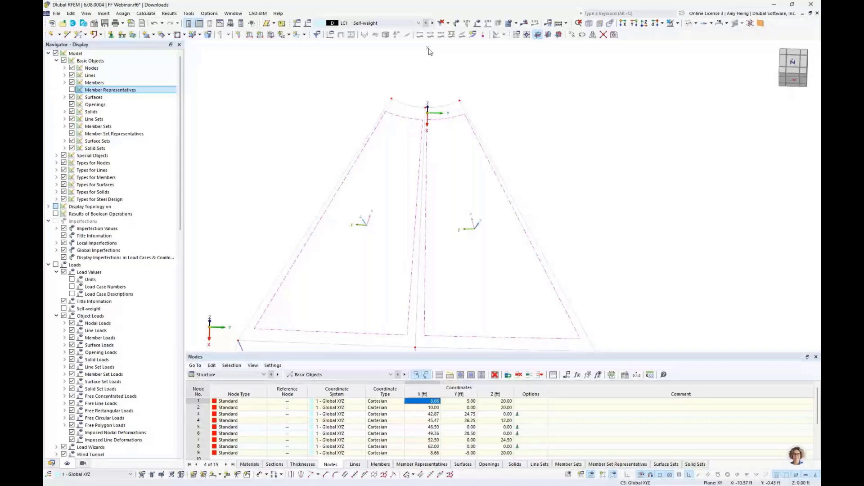
scroll(453, 252, down, 3)
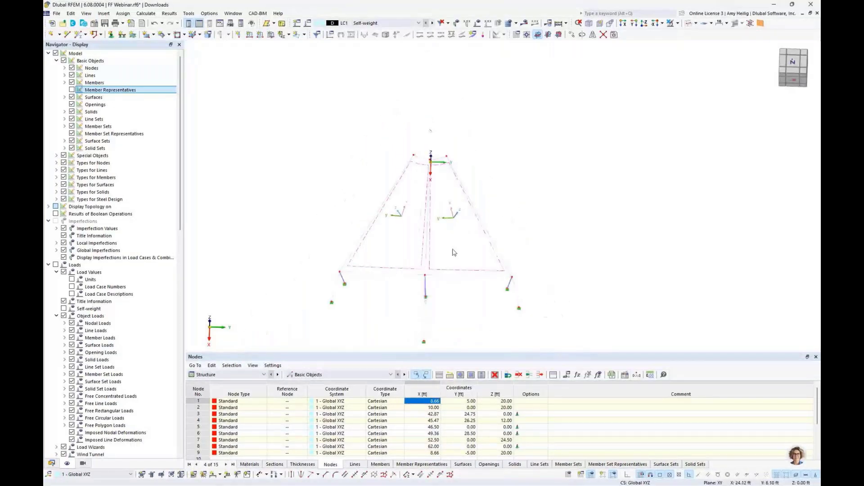
middle_drag(454, 253, 409, 184)
drag(551, 325, 296, 146)
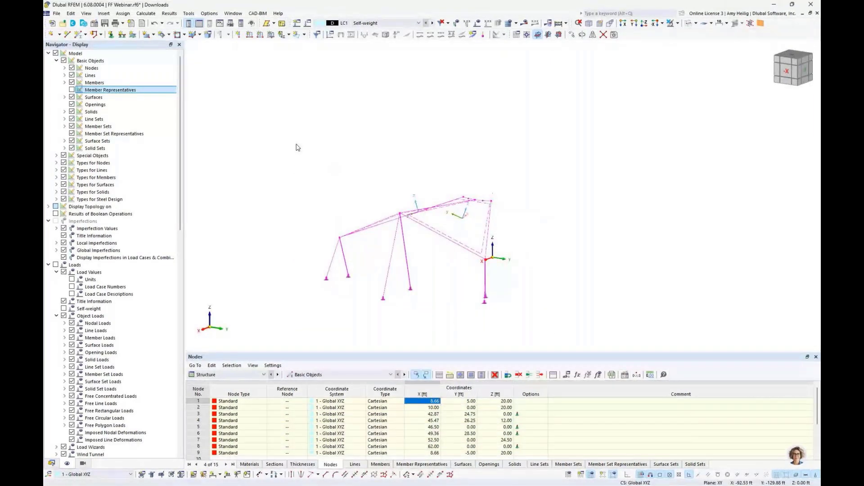
click(583, 36)
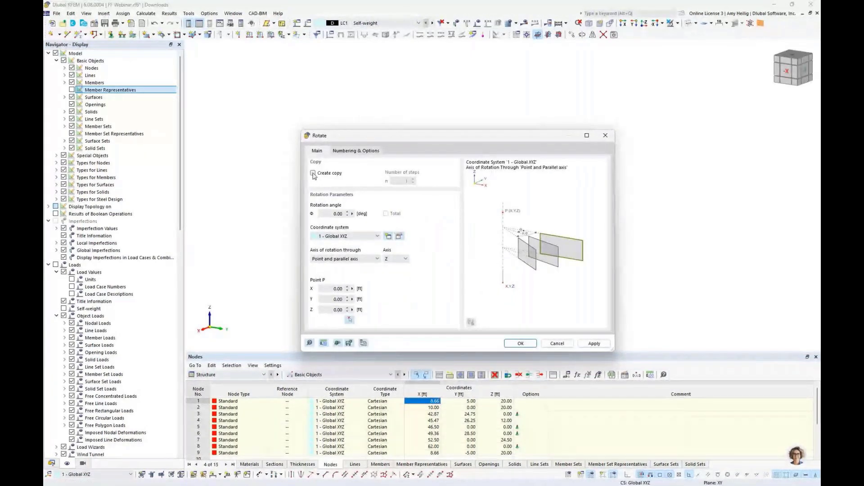
click(314, 173)
double_click(413, 181)
text(5)
key(Tab)
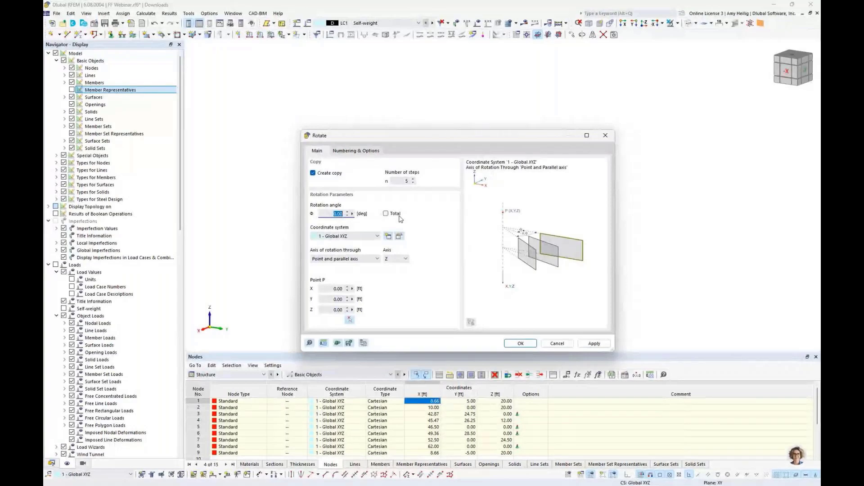
text(60)
click(520, 343)
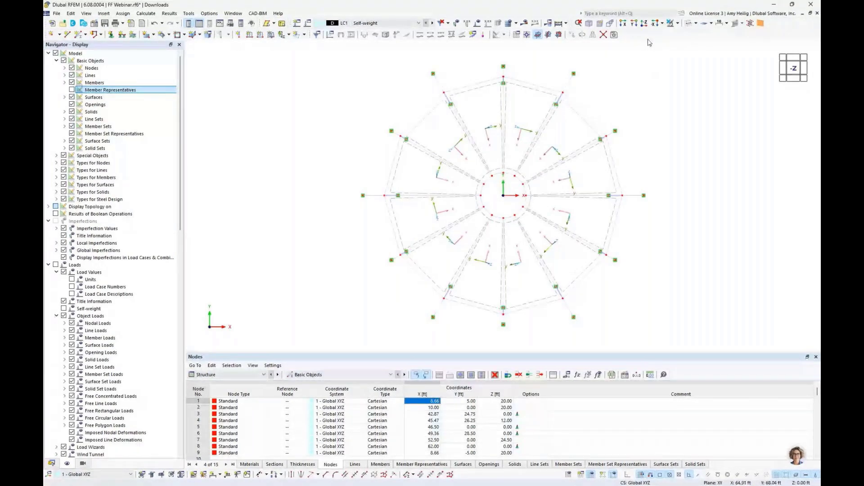
Switch to the default axonometric view and hide the local axis systems of the surfaces.
click(589, 23)
right_click(590, 225)
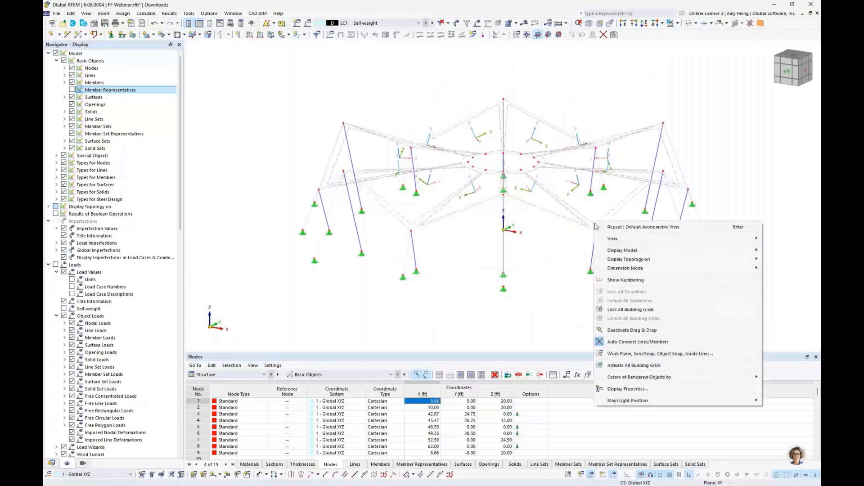
right_click(590, 225)
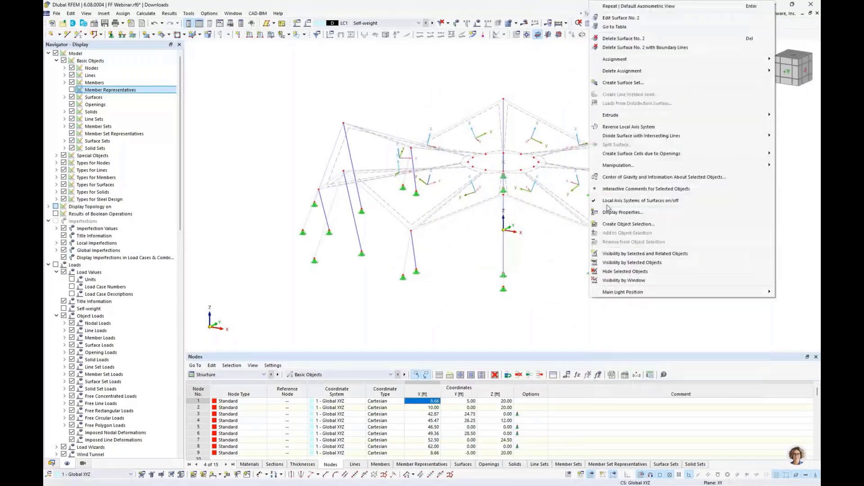
click(608, 204)
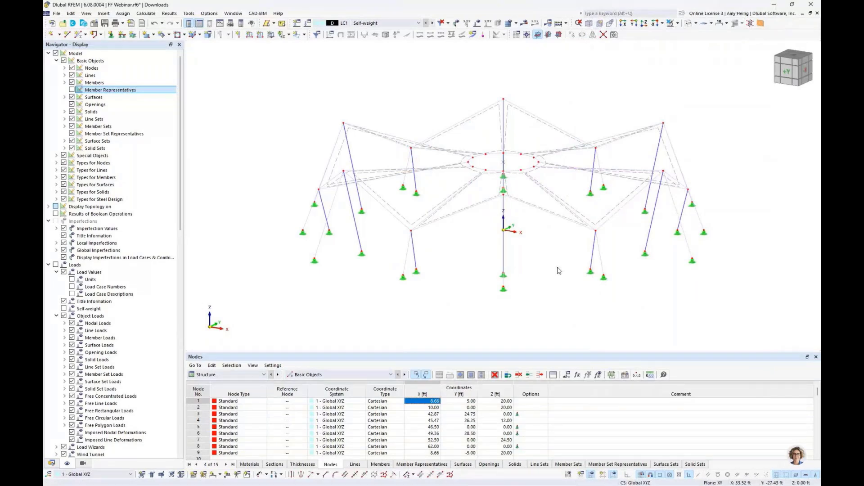
Rename load case LC1 as Prestress, deactivate its self-weight and set the action category to Self-straining force, permanent.
ctrl+middle_drag(559, 270, 446, 99)
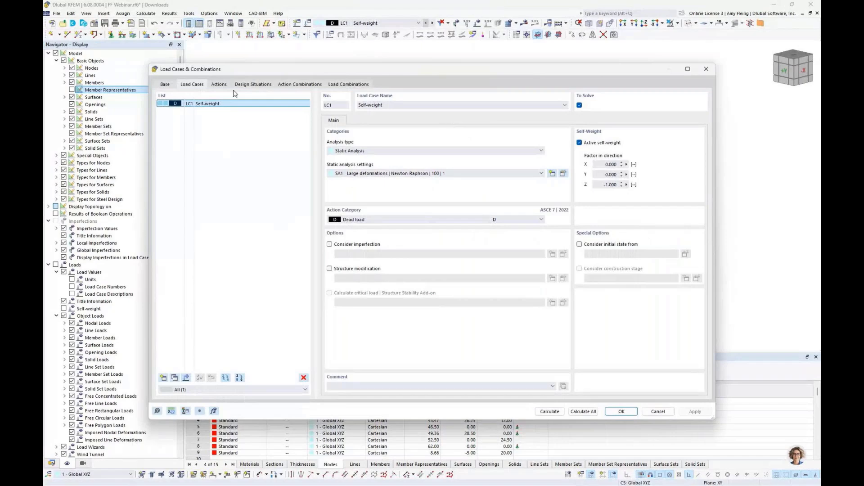
triple_click(401, 105)
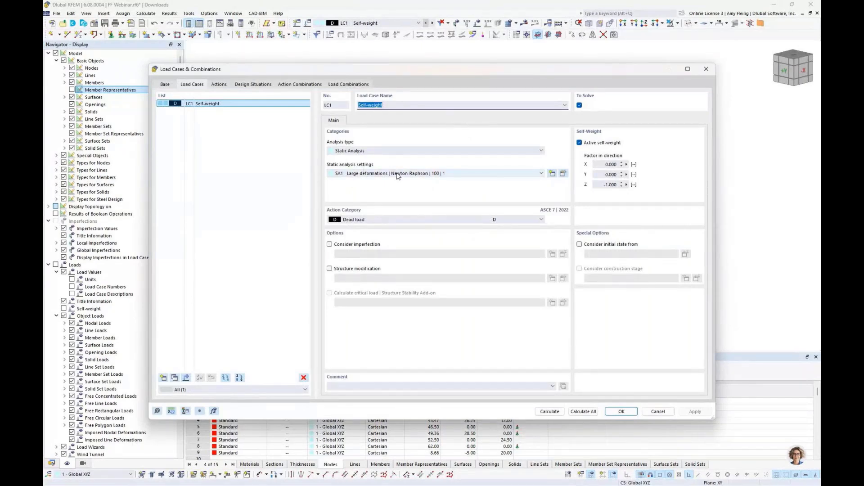
text(Prestress)
click(580, 143)
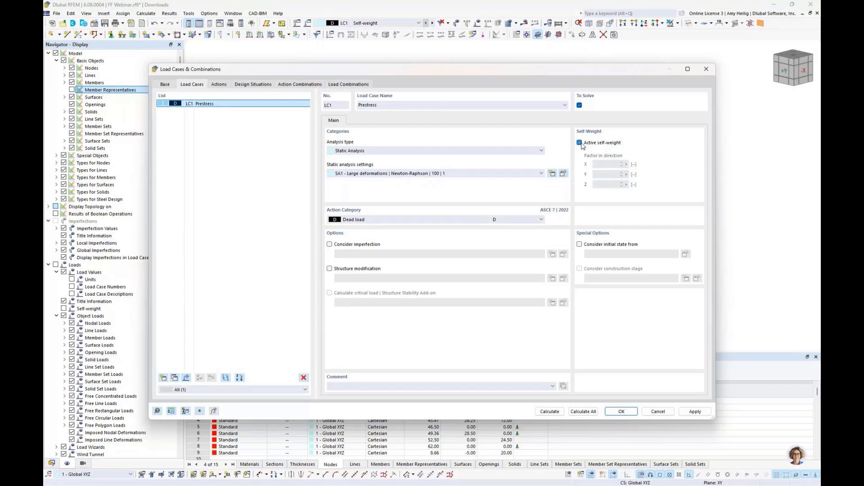
click(522, 220)
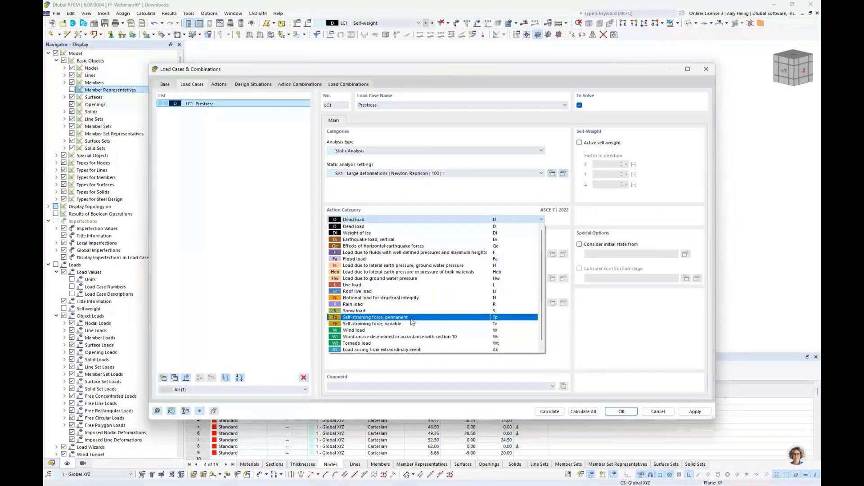
click(412, 323)
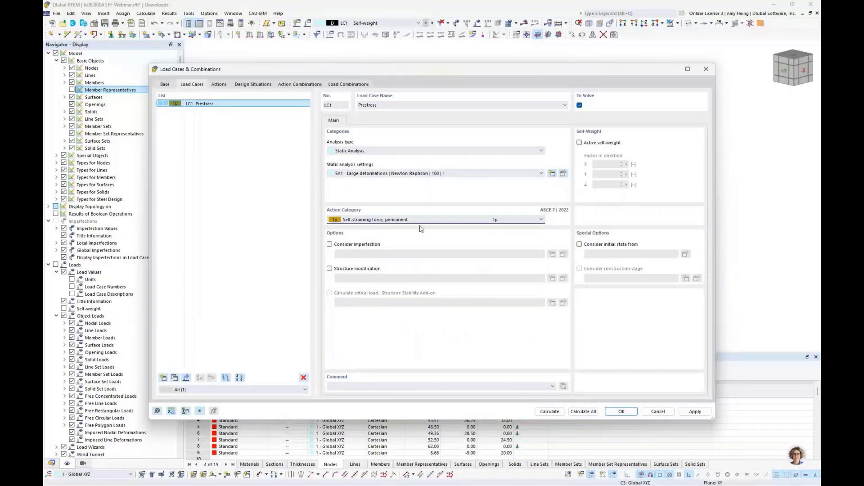
click(609, 410)
Start a new member load in the Prestress load case with the load type Form-Finding.
middle_drag(544, 243, 525, 242)
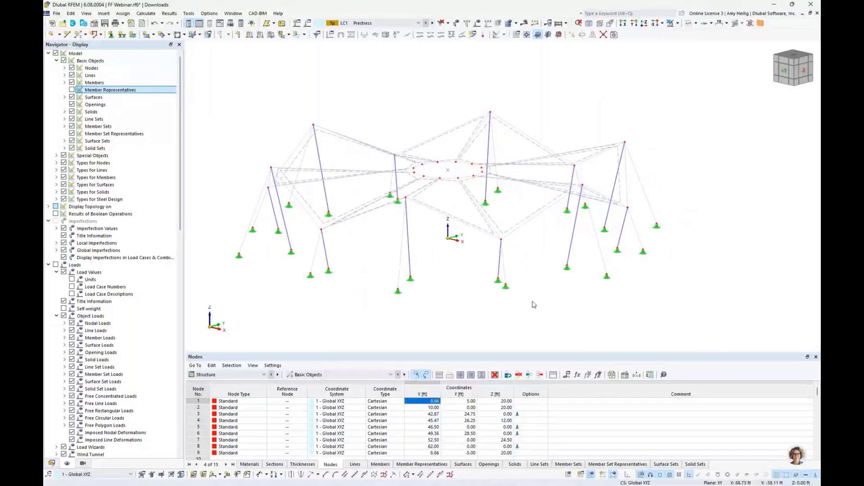
click(261, 38)
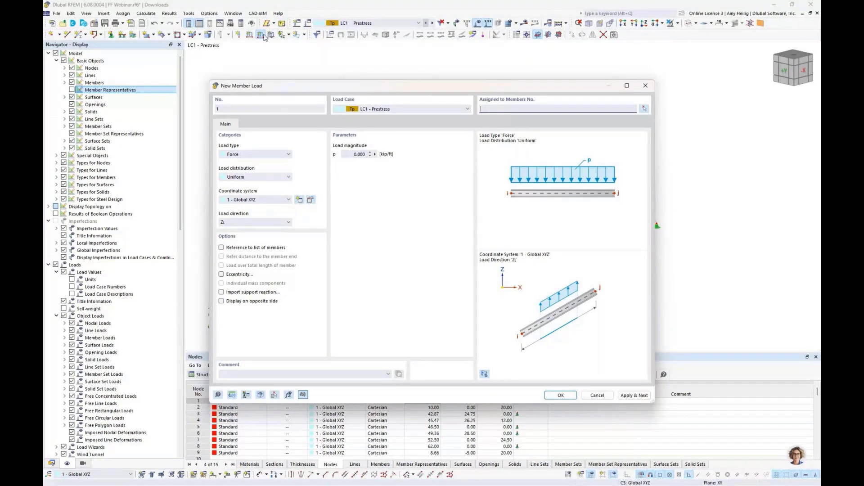
click(261, 155)
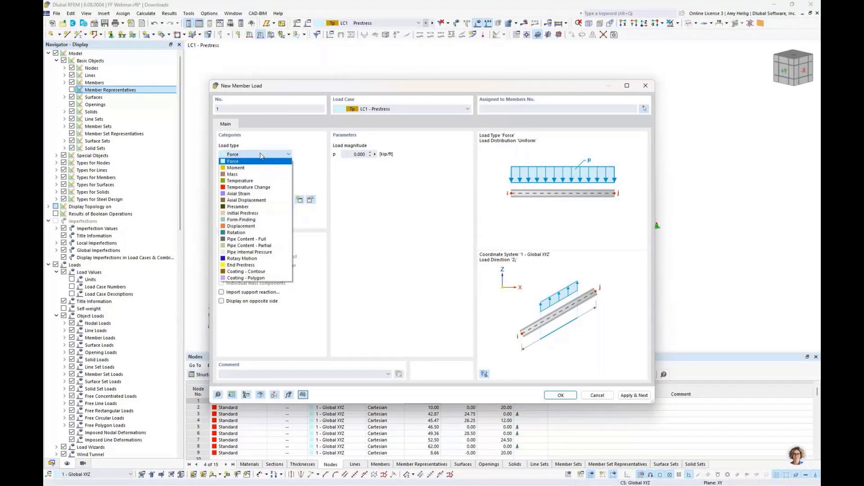
click(257, 220)
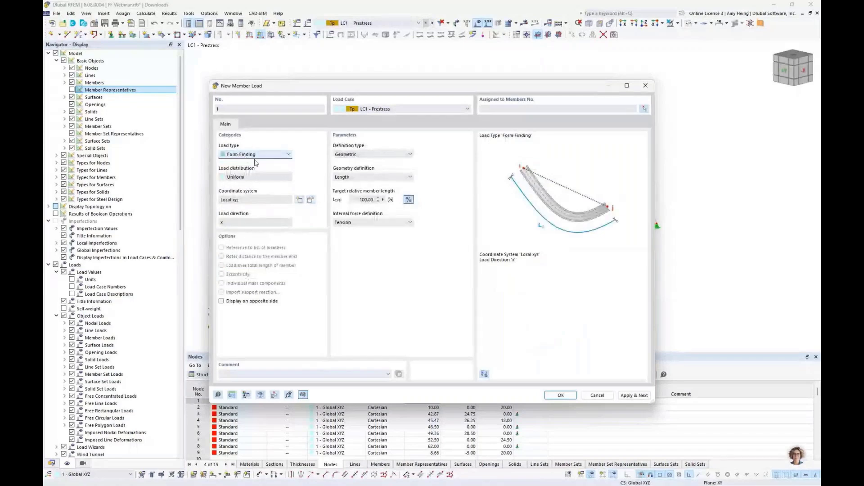
click(371, 155)
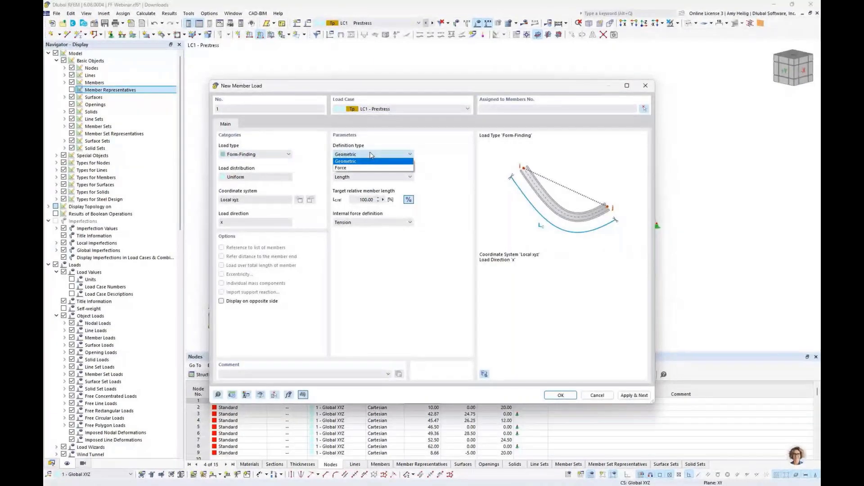
click(360, 162)
click(406, 178)
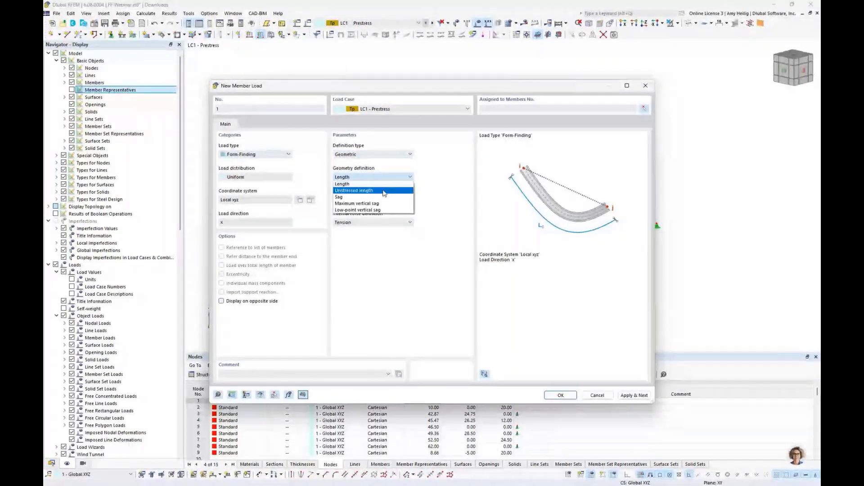
click(428, 201)
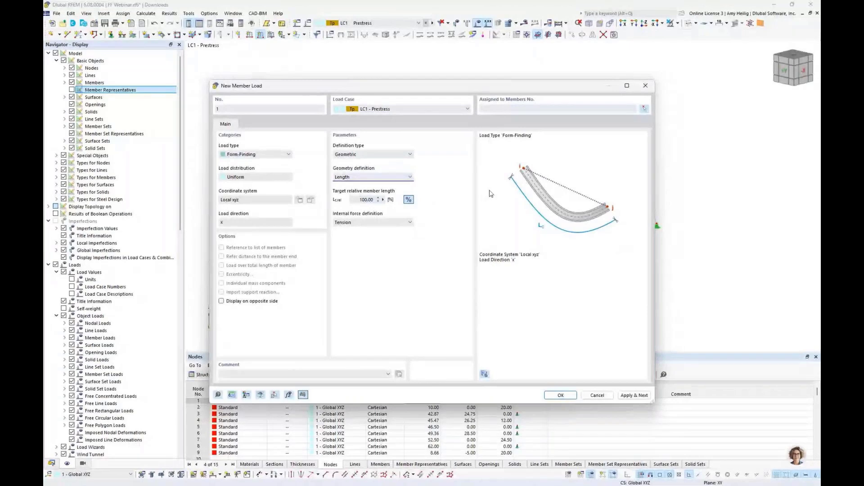
click(390, 154)
click(391, 168)
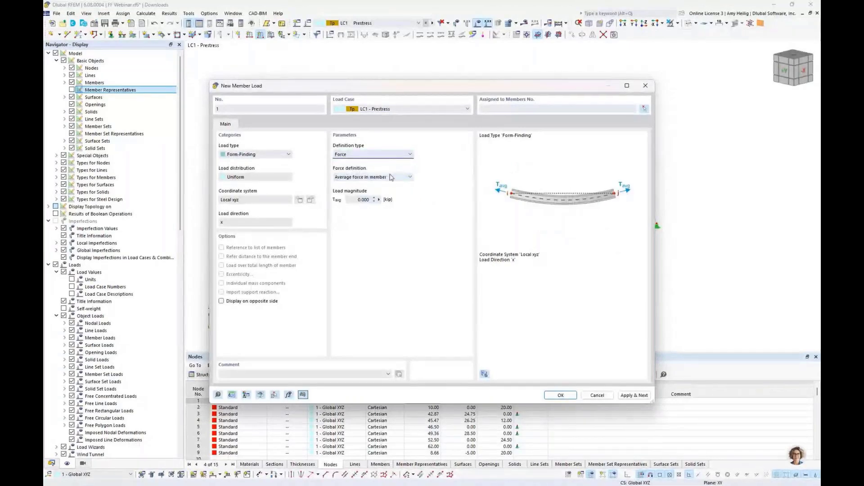
click(392, 178)
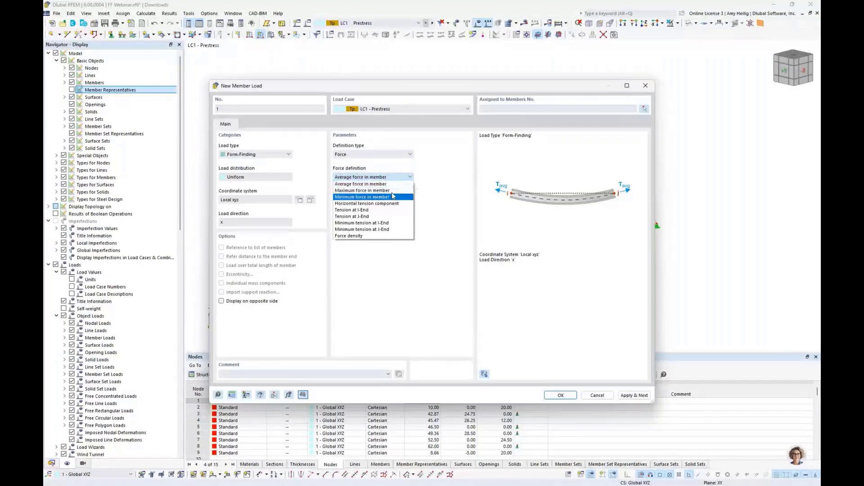
click(432, 249)
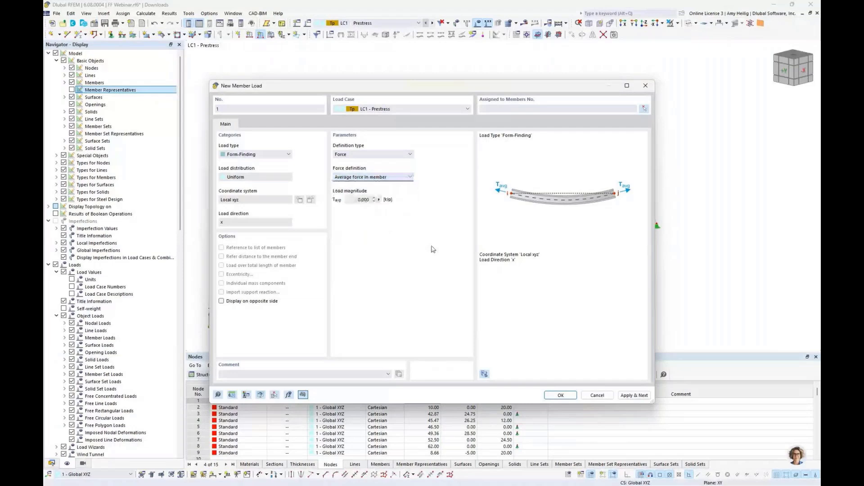
click(376, 155)
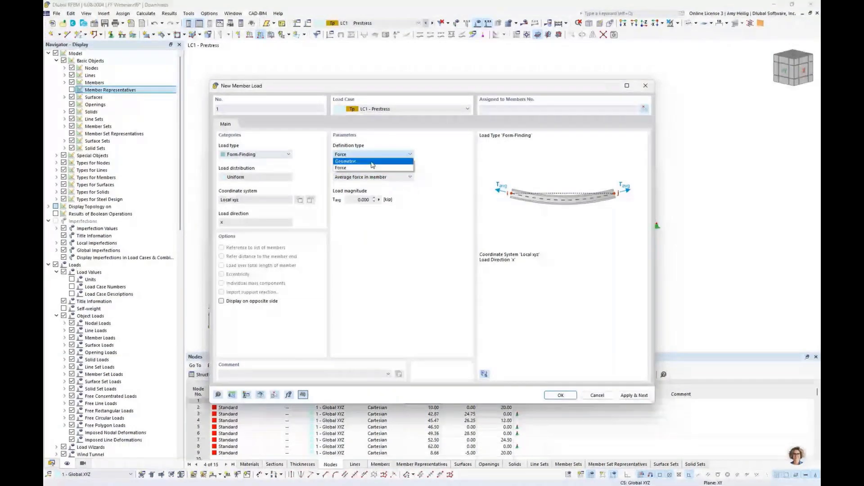
click(372, 162)
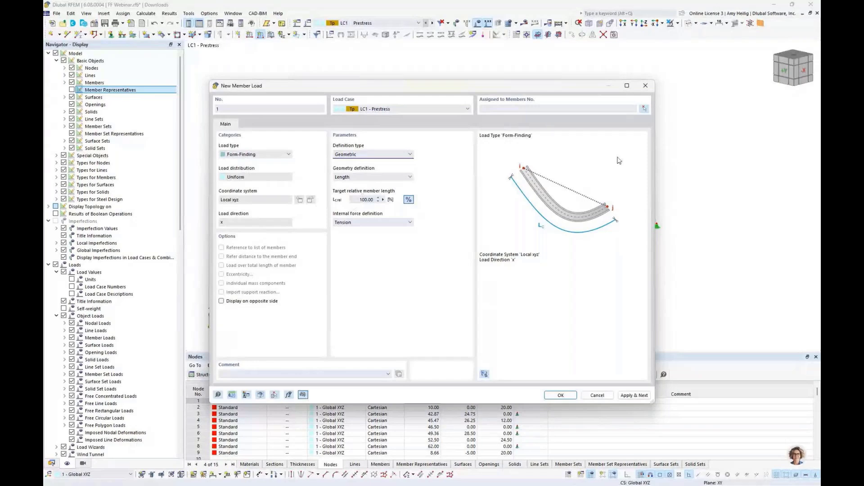
Start assigning the 100% length form-finding load to members and restrict the visible objects to members of type Cable.
click(644, 110)
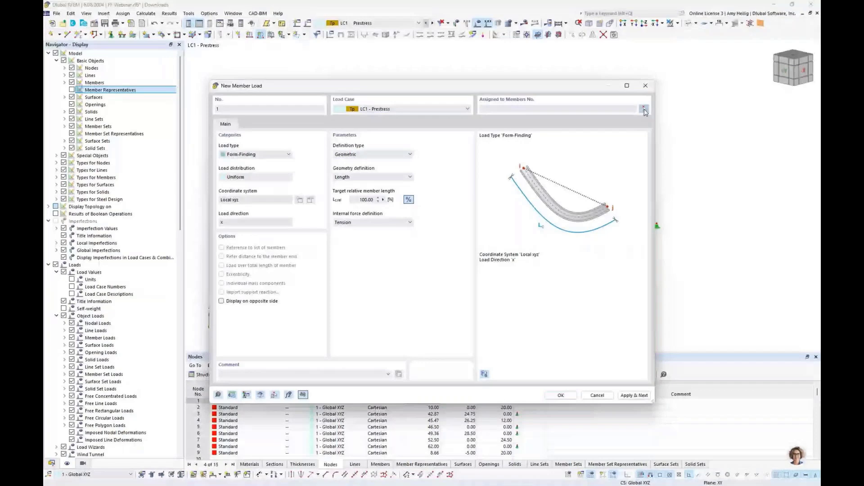
drag(195, 45, 287, 53)
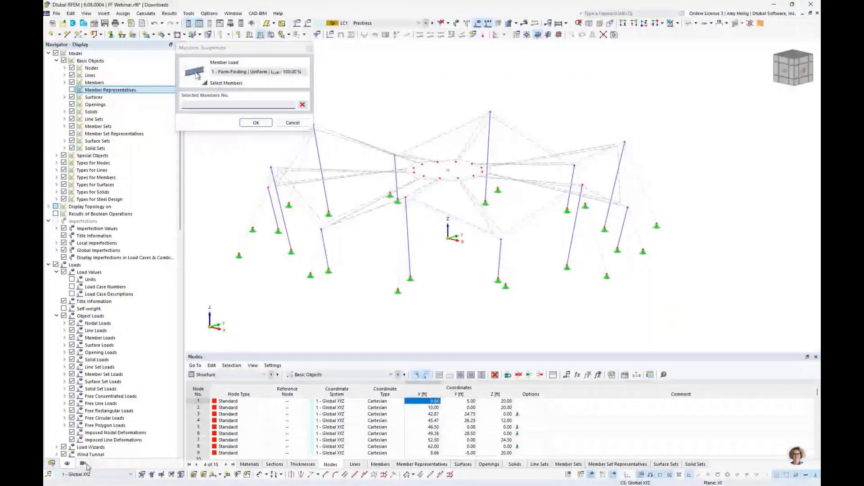
click(83, 464)
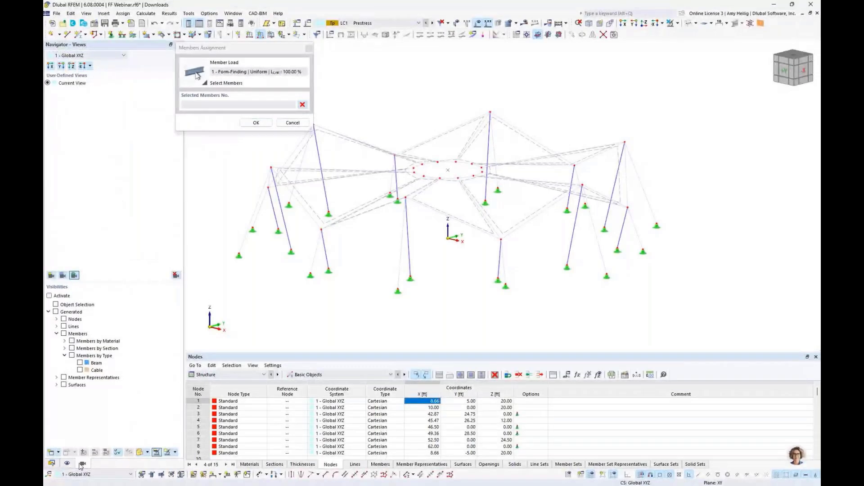
click(56, 334)
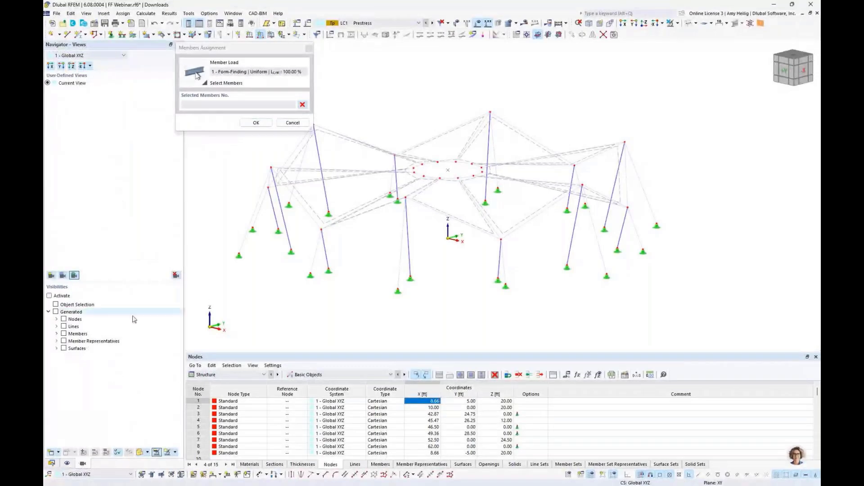
click(57, 333)
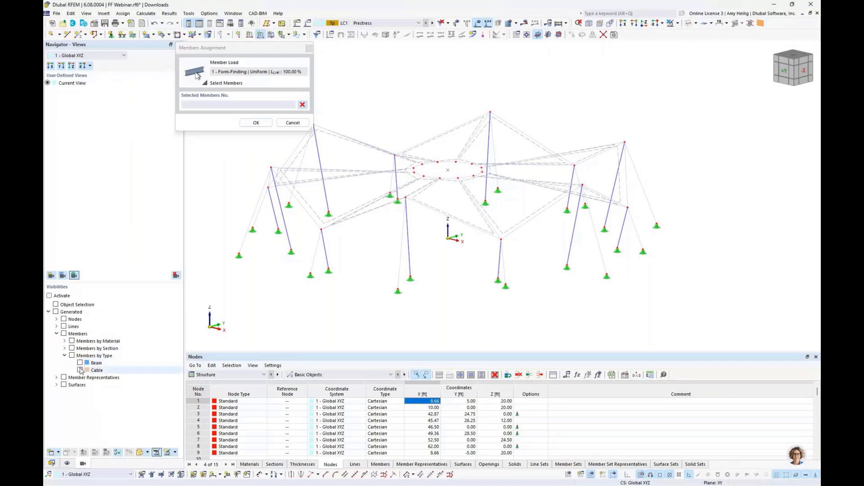
click(80, 370)
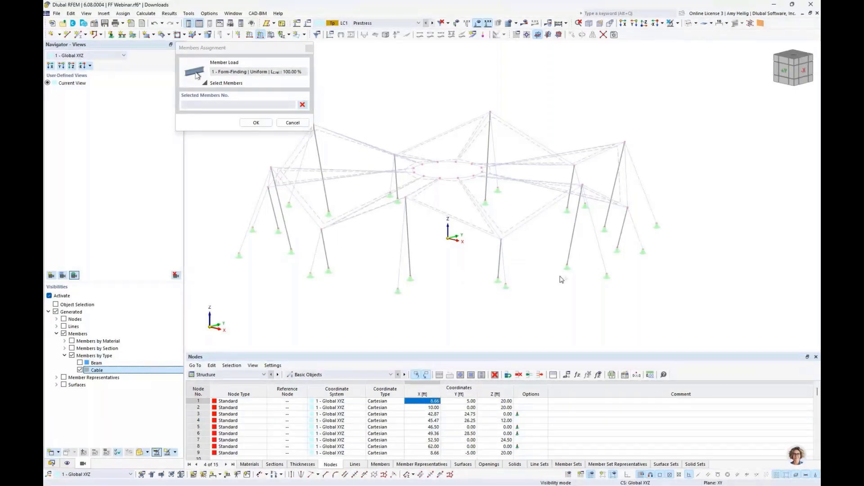
In the X-direction view, select all outer guy cables running from the mast heads to the ground supports for the load.
click(624, 22)
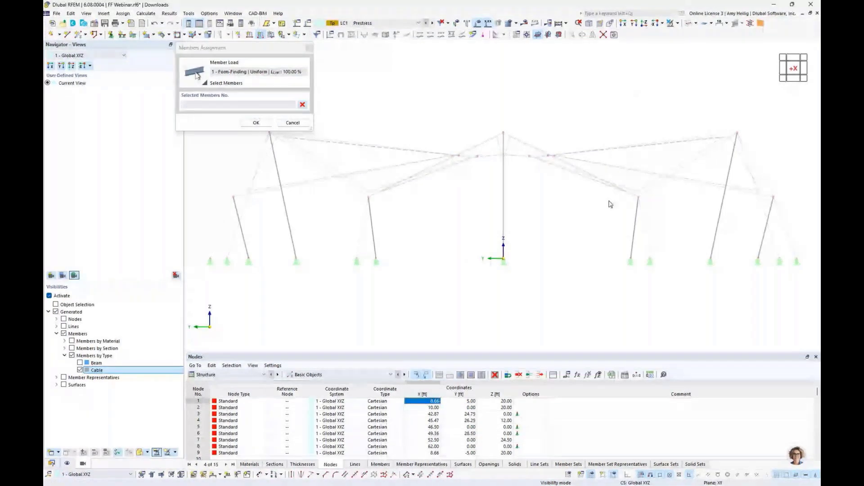
scroll(610, 204, down, 2)
drag(760, 228, 321, 218)
middle_drag(495, 238, 438, 241)
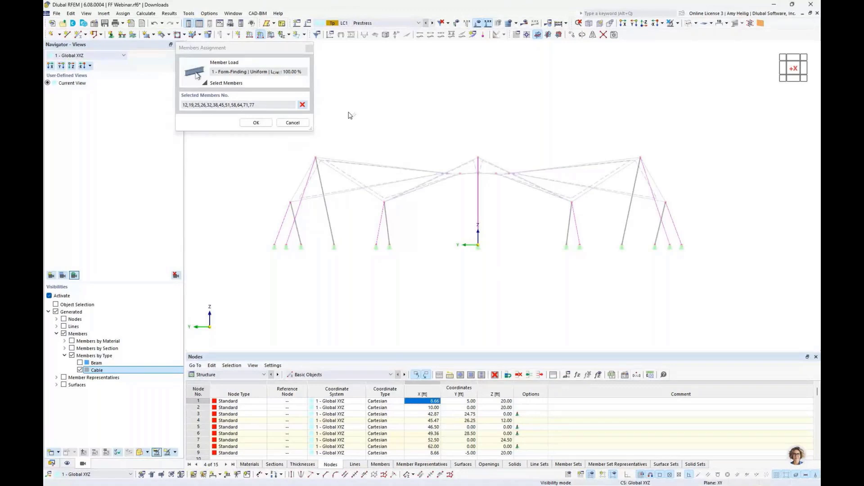
In plan view, add the inner ring cables and the six radial cables to the low masts, and apply the 100% length load.
click(645, 23)
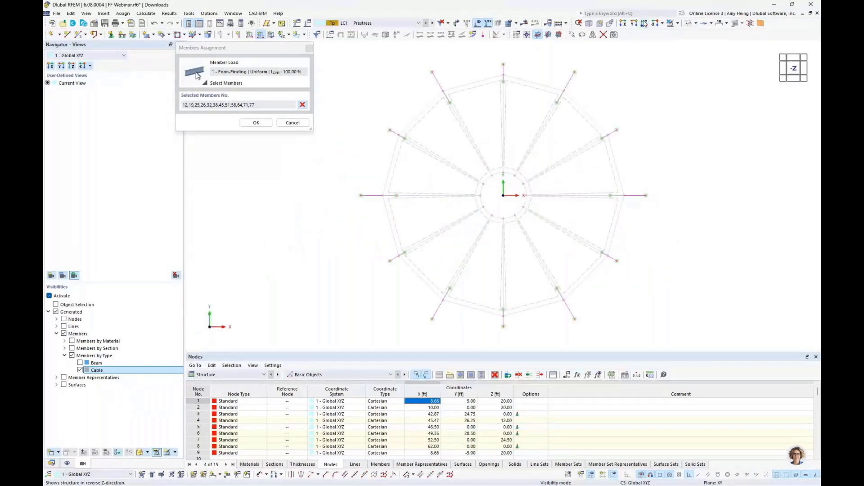
drag(455, 150, 551, 229)
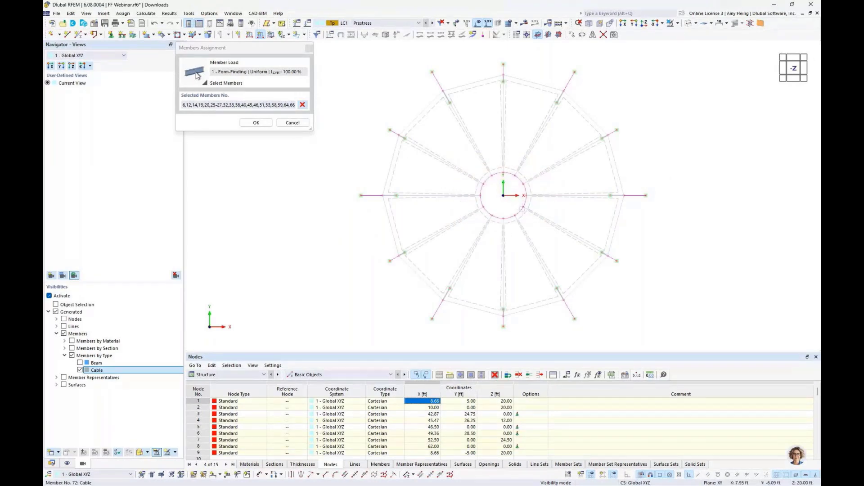
click(514, 255)
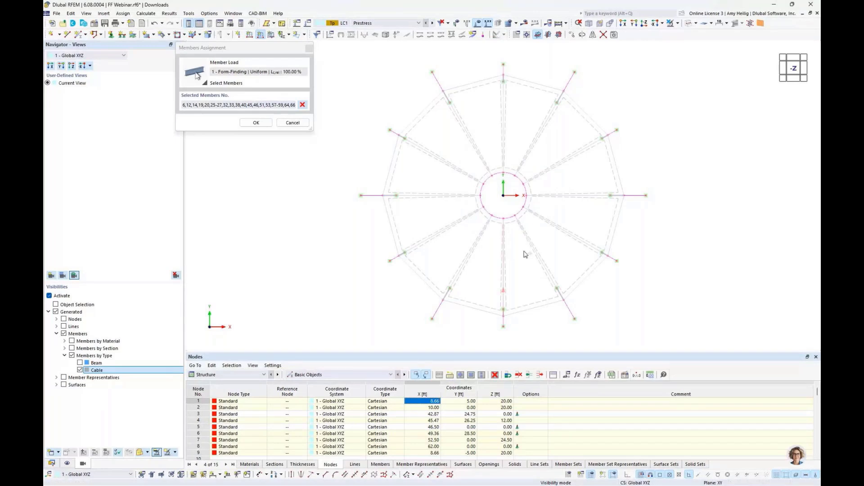
click(564, 233)
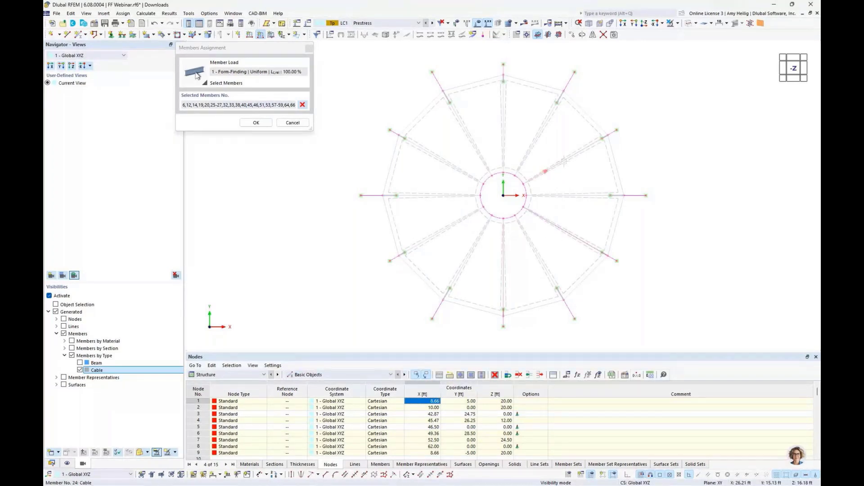
click(503, 138)
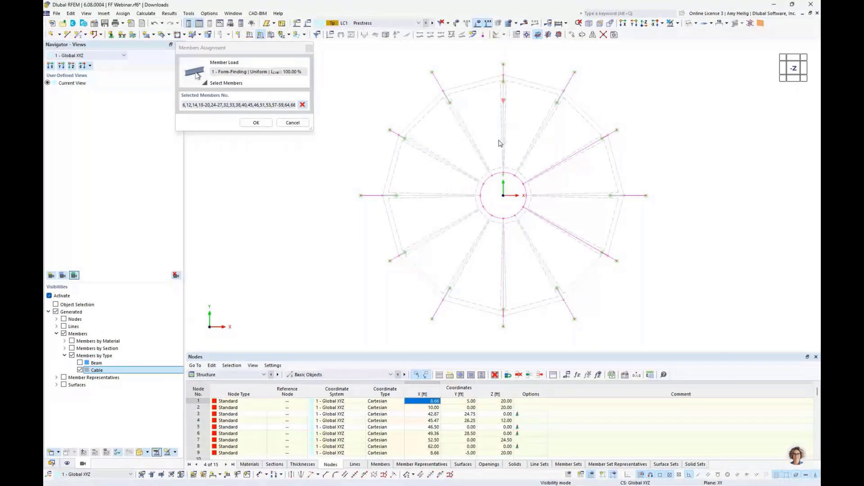
click(453, 166)
click(450, 227)
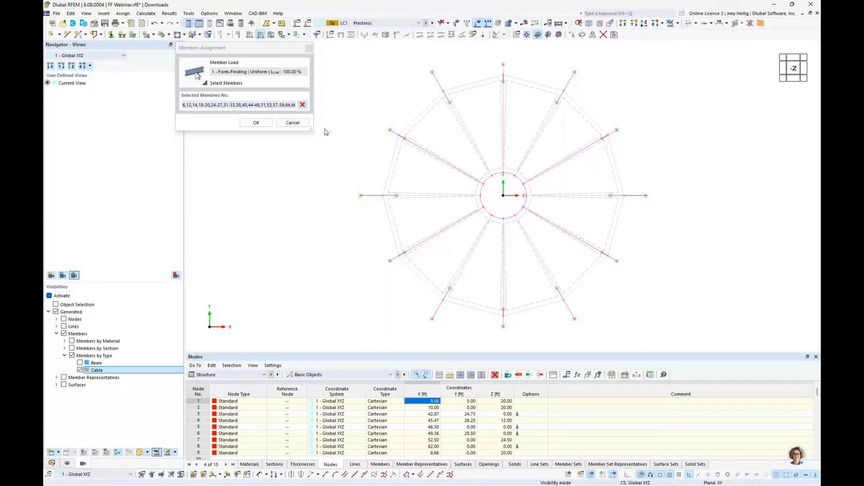
click(254, 123)
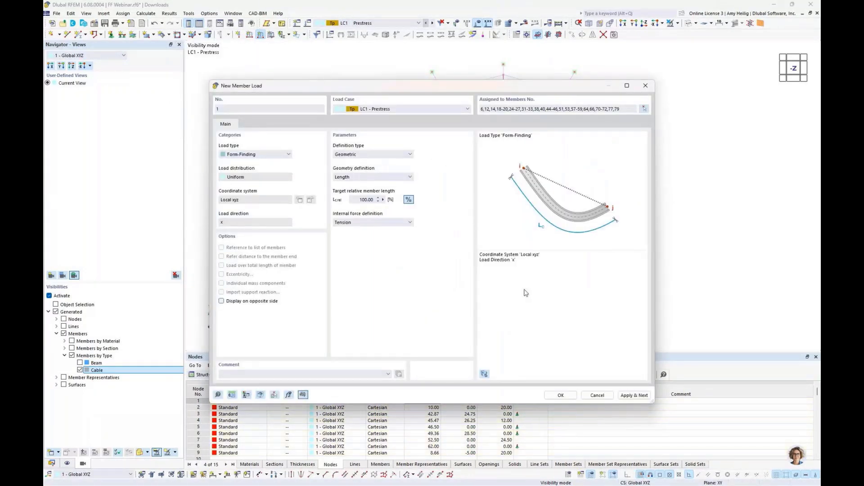
click(634, 395)
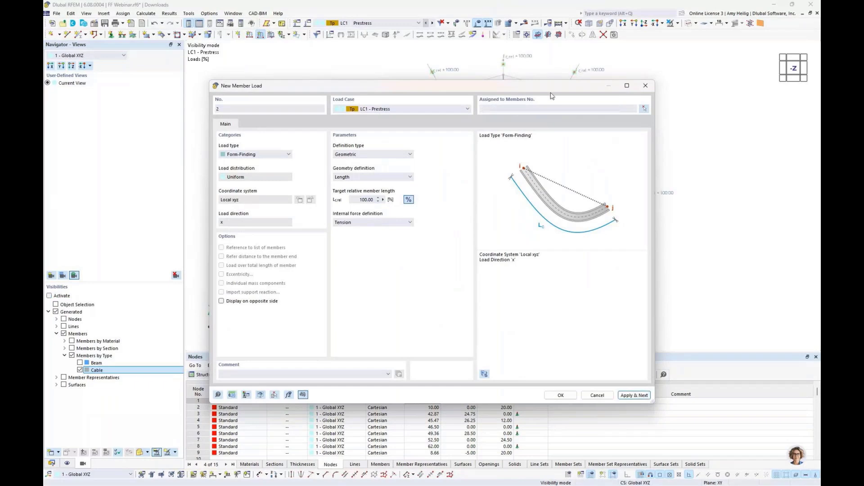
Define the next form-finding member load with geometry definition Sag and a target relative member sag of 12%.
drag(549, 85, 558, 299)
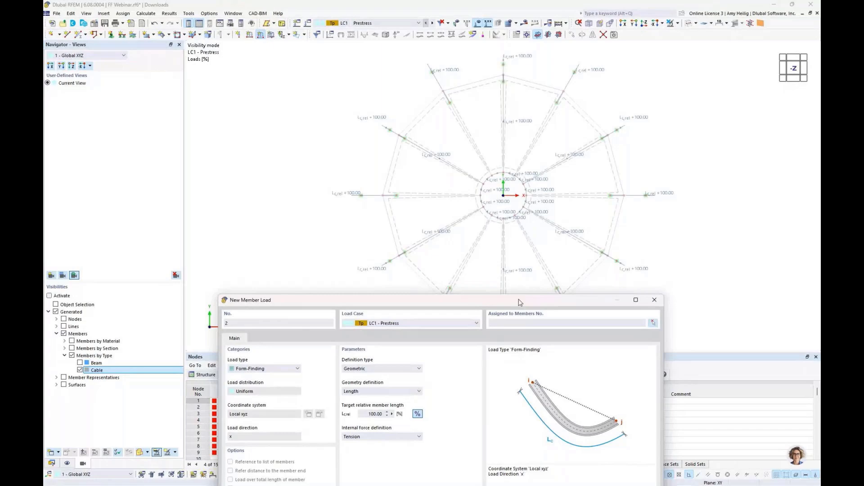
drag(520, 301, 533, 96)
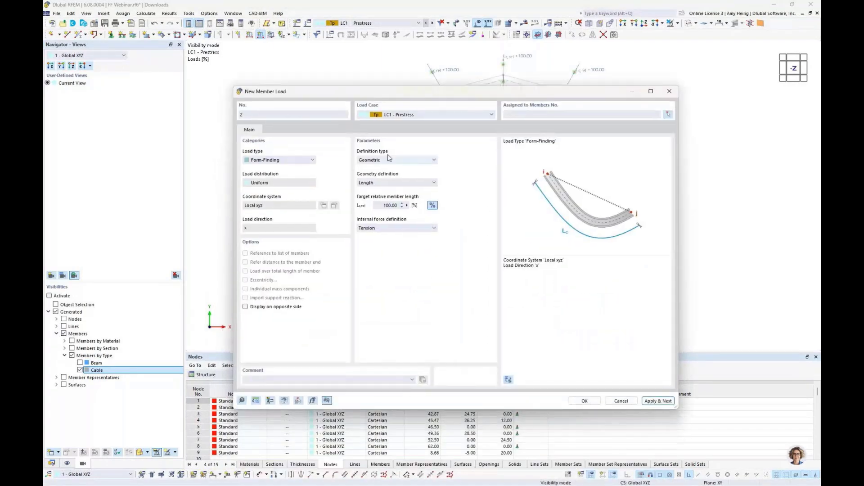
click(389, 184)
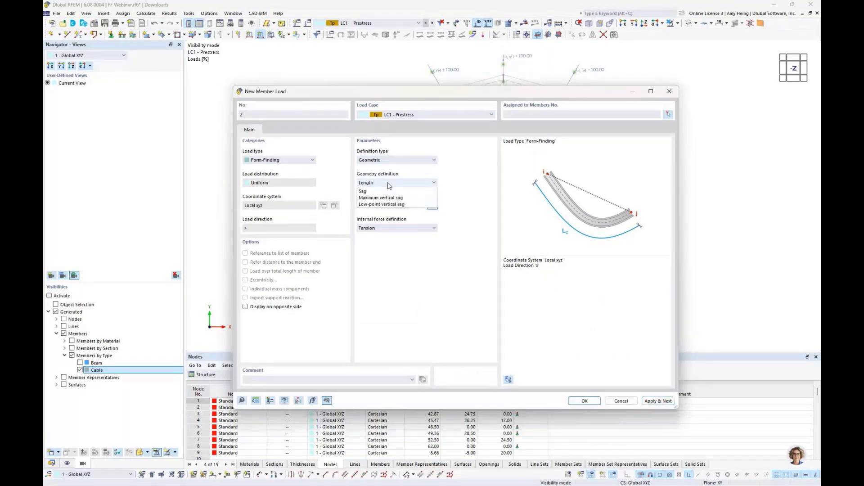
click(389, 203)
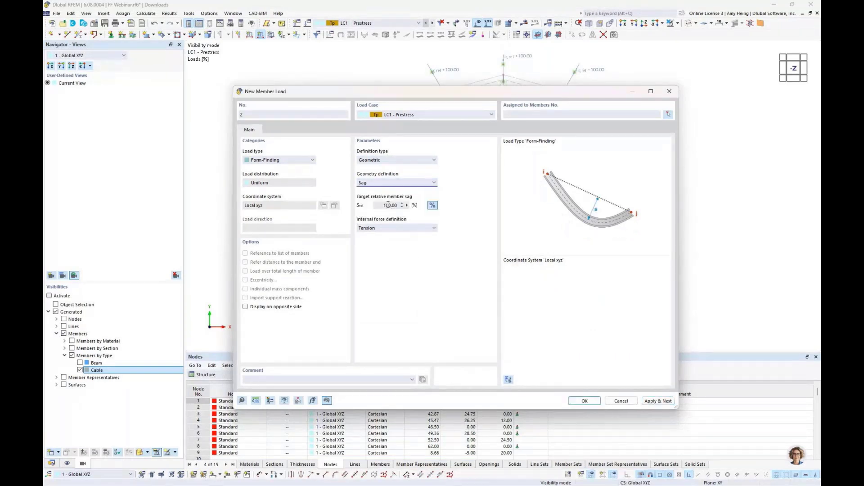
double_click(388, 206)
text(12)
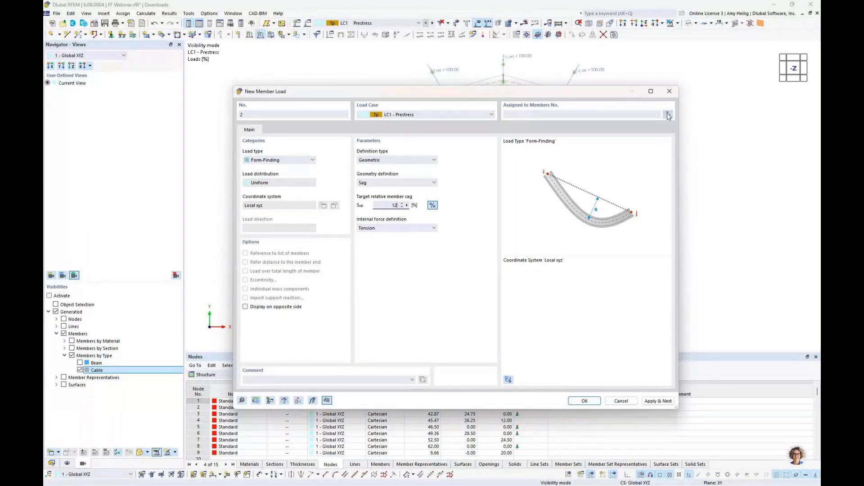
Start the member assignment for the sag load and pick all twelve edge cables around the outer perimeter.
click(668, 114)
click(558, 89)
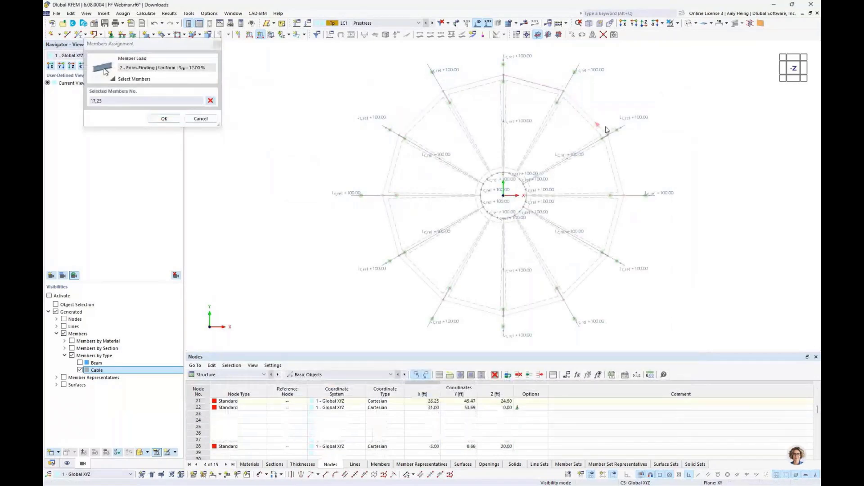
click(616, 161)
click(618, 219)
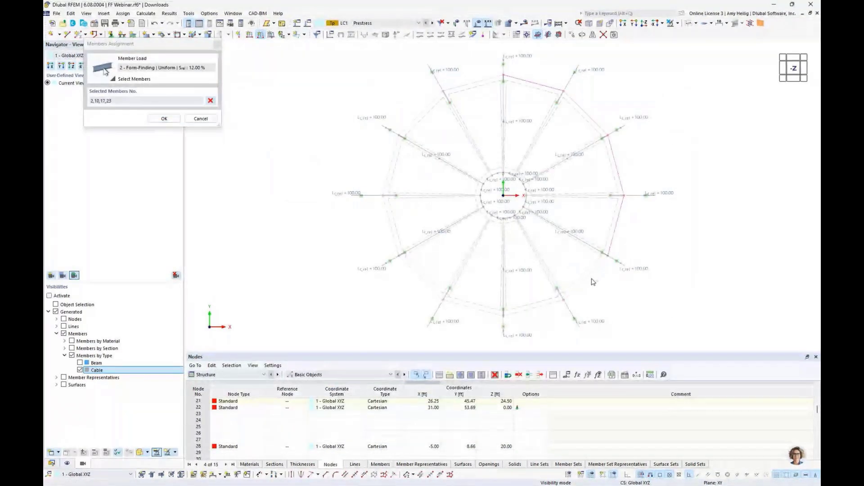
click(588, 275)
click(534, 307)
click(466, 311)
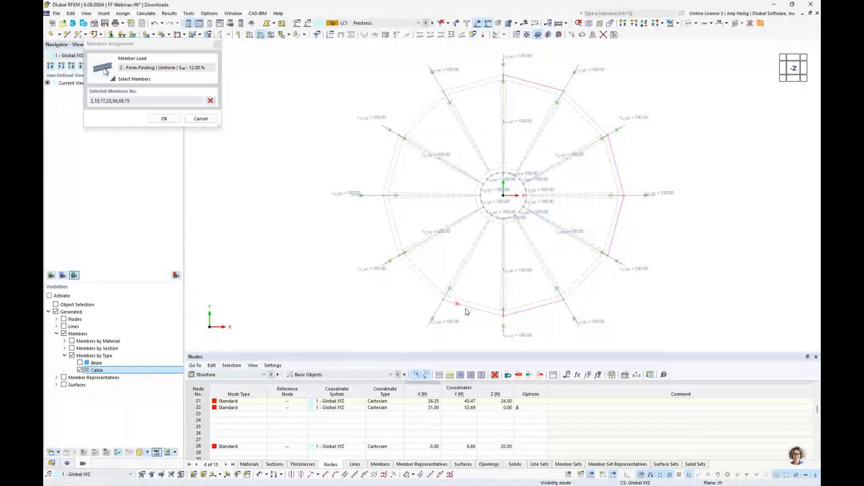
click(419, 276)
click(390, 222)
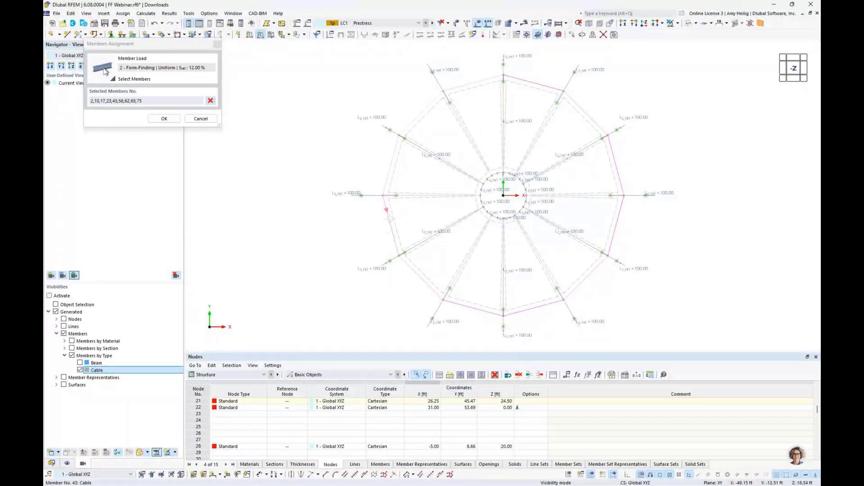
click(387, 178)
click(421, 113)
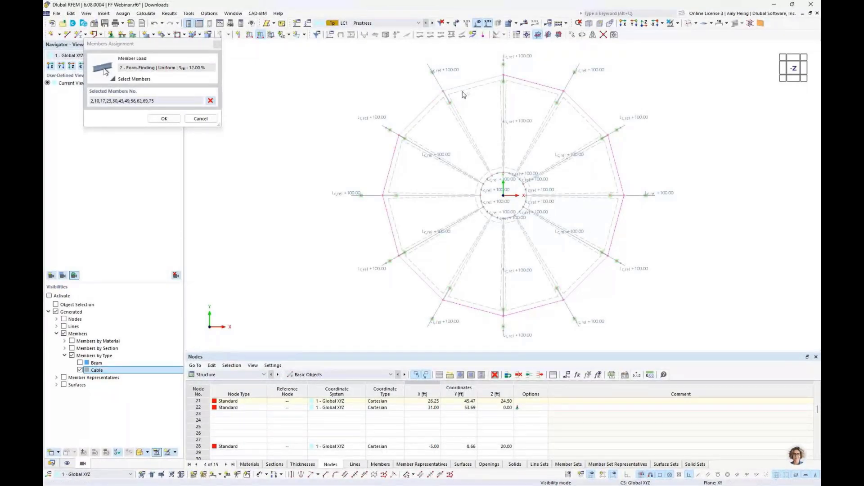
click(470, 84)
Add the six radial cables running from the inner ring to the tall masts to the sag load's member selection.
click(463, 127)
click(536, 138)
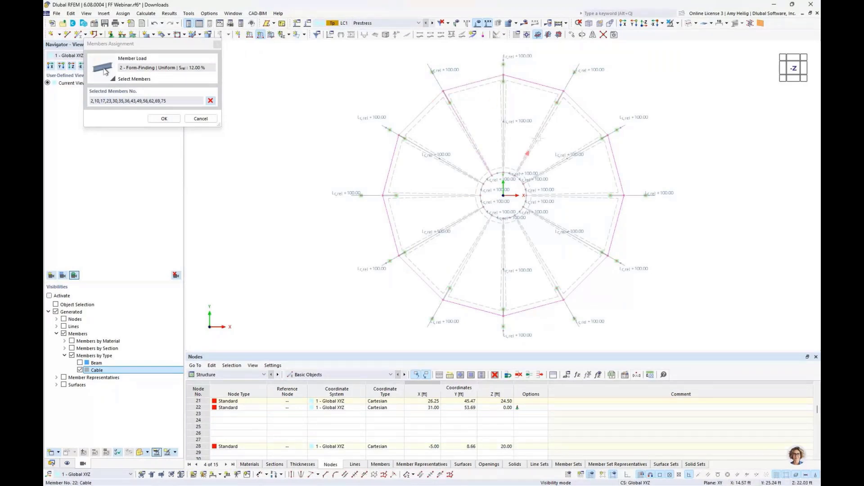
click(568, 195)
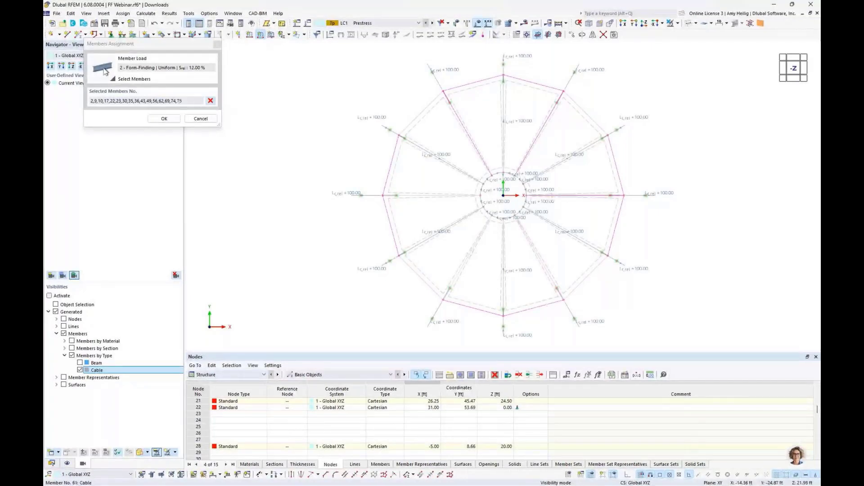
click(472, 251)
click(433, 195)
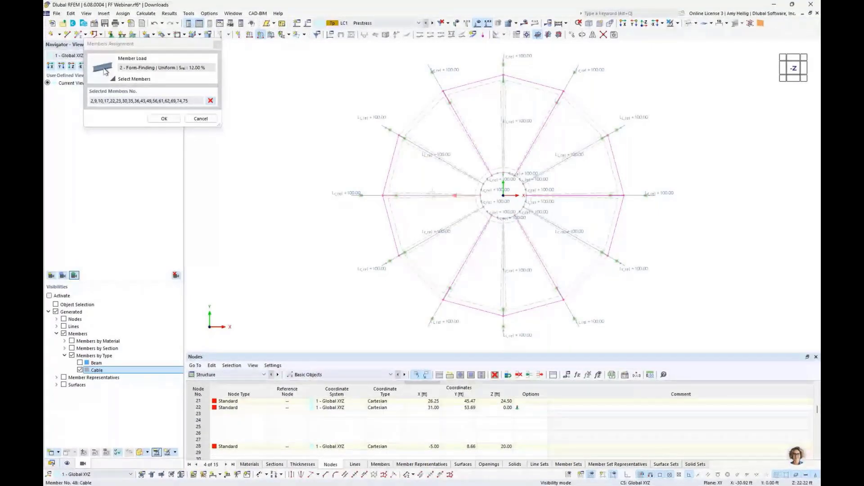
click(455, 196)
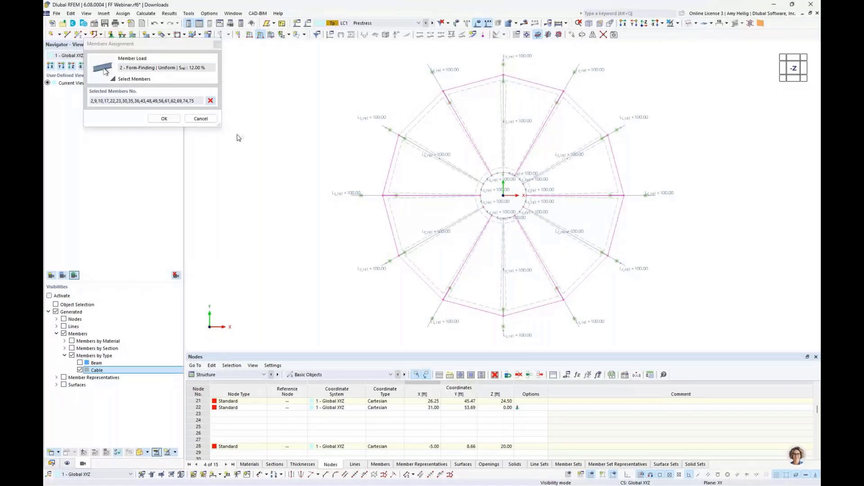
Confirm the selected edge and radial cables and apply the 12% sag form-finding load to them.
click(164, 119)
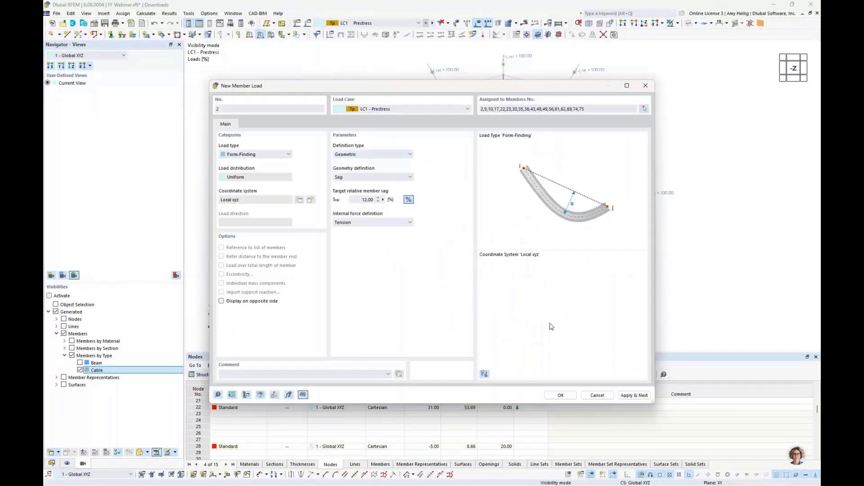
click(563, 395)
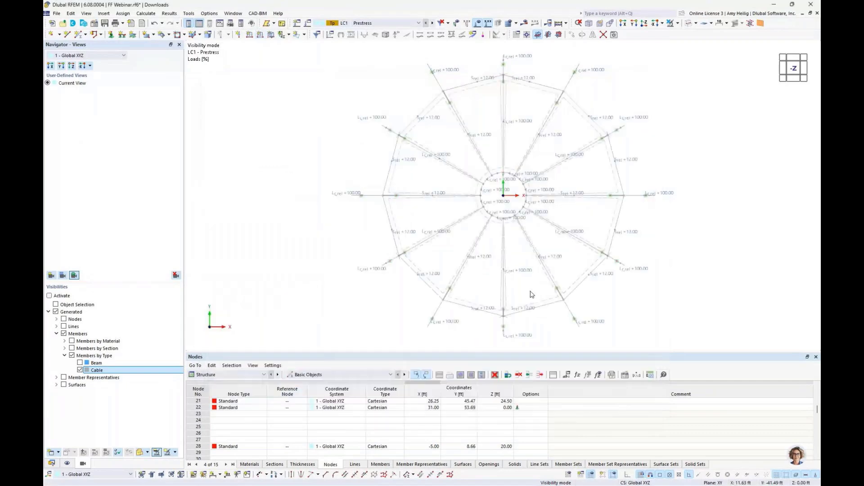
ctrl+middle_drag(532, 295, 520, 191)
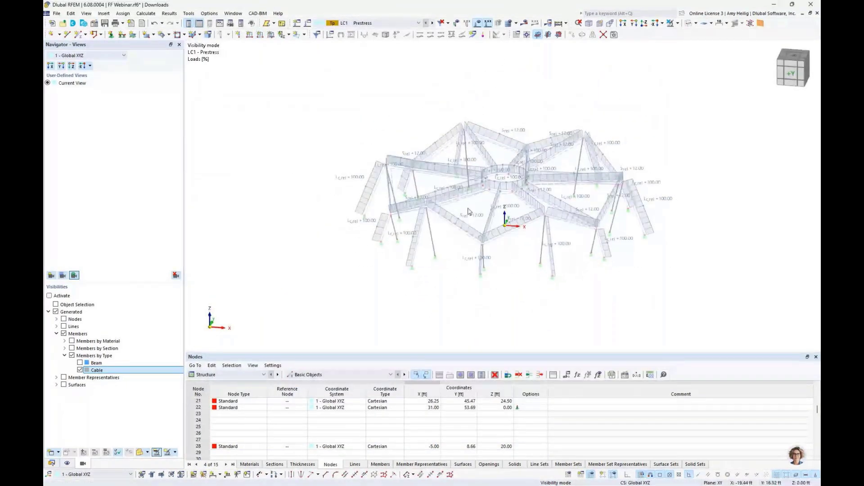
ctrl+middle_drag(468, 212, 429, 260)
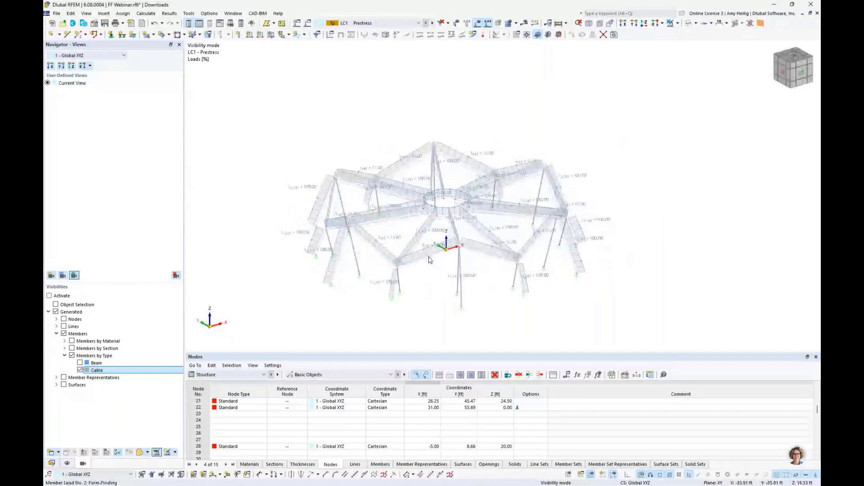
scroll(429, 261, up, 2)
scroll(422, 263, up, 2)
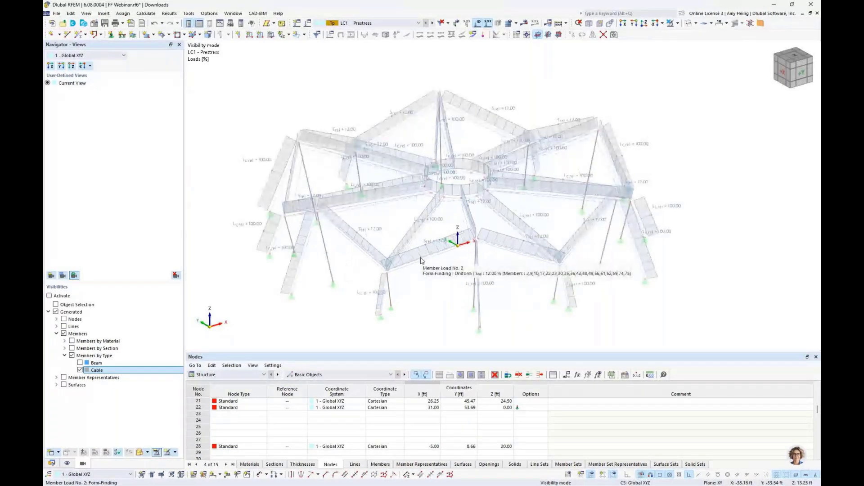
Start a new surface load in LC1 - Prestress with load type Form-Finding and calculation method Projection.
click(272, 38)
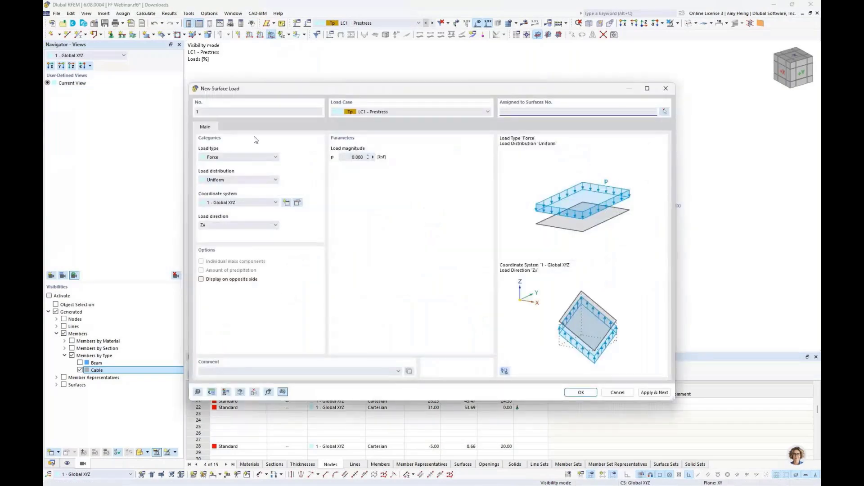
click(238, 157)
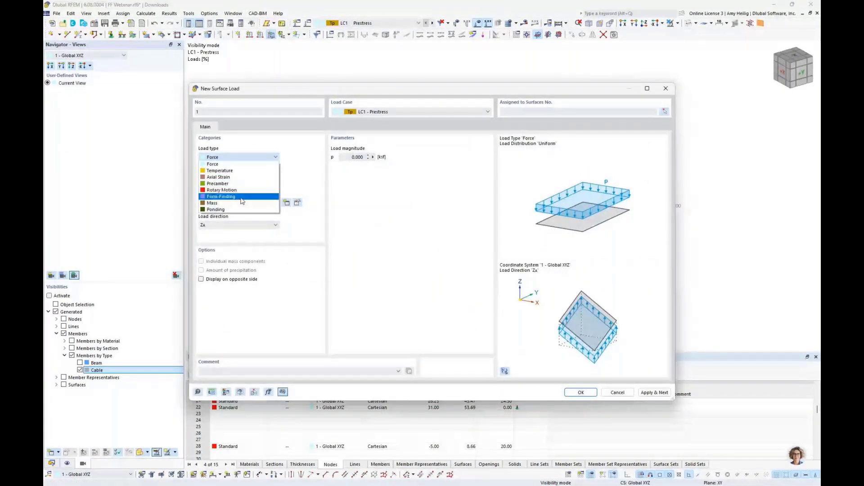
click(242, 197)
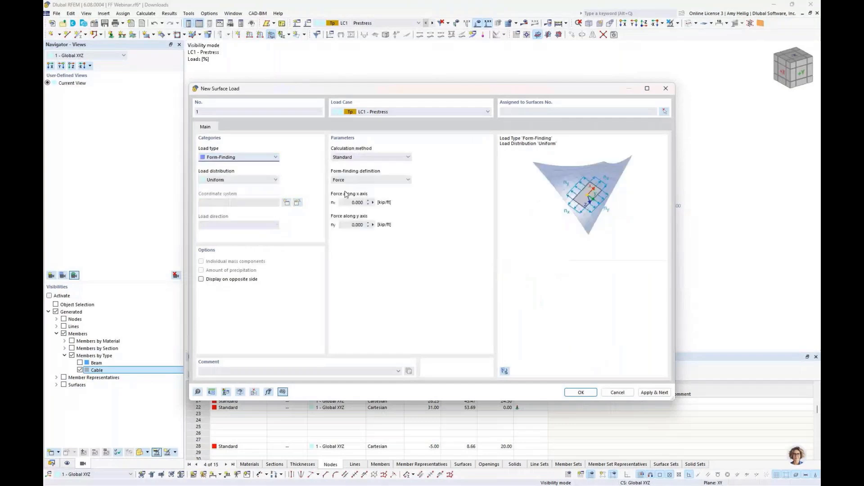
click(363, 157)
click(362, 158)
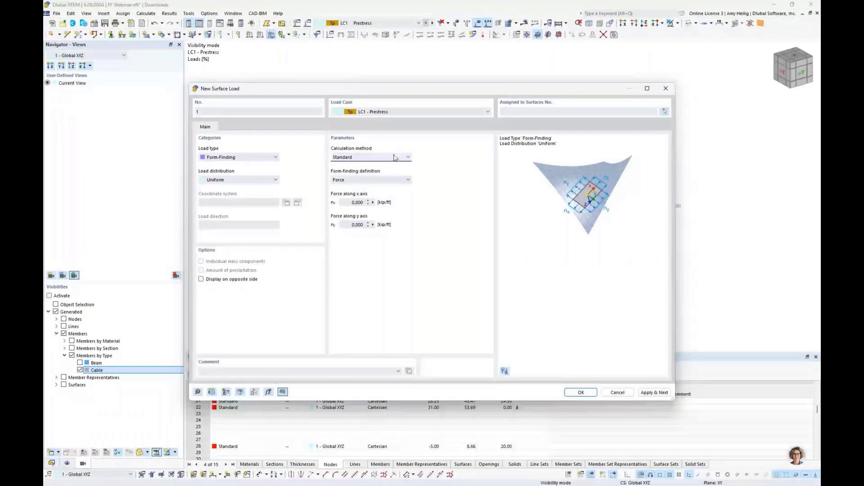
click(394, 158)
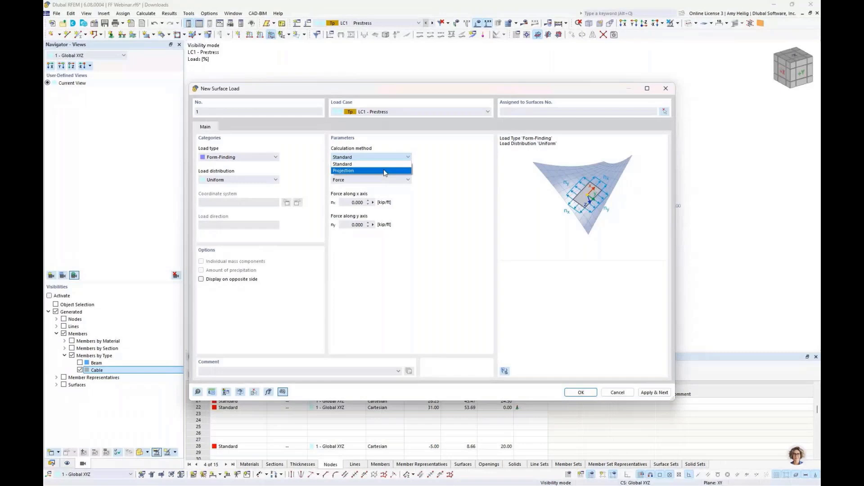
click(385, 171)
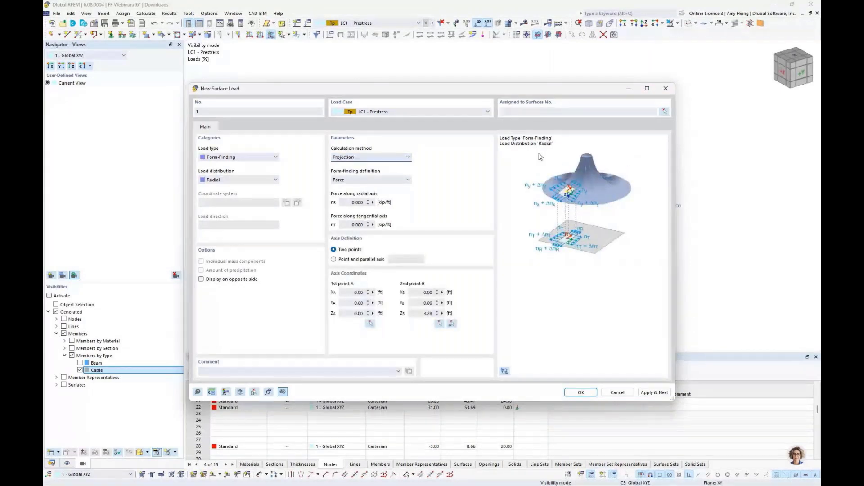
drag(549, 88, 530, 258)
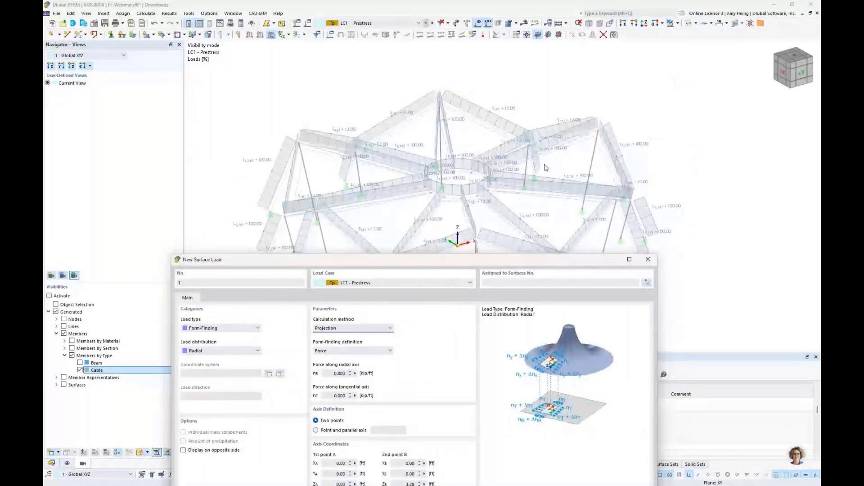
drag(515, 264, 537, 96)
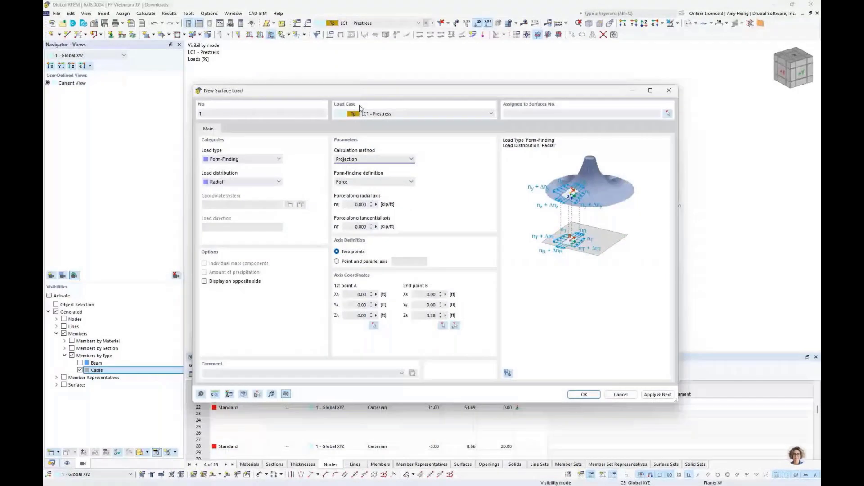
Try Sag as the surface load's form-finding definition and return it to Force.
click(374, 182)
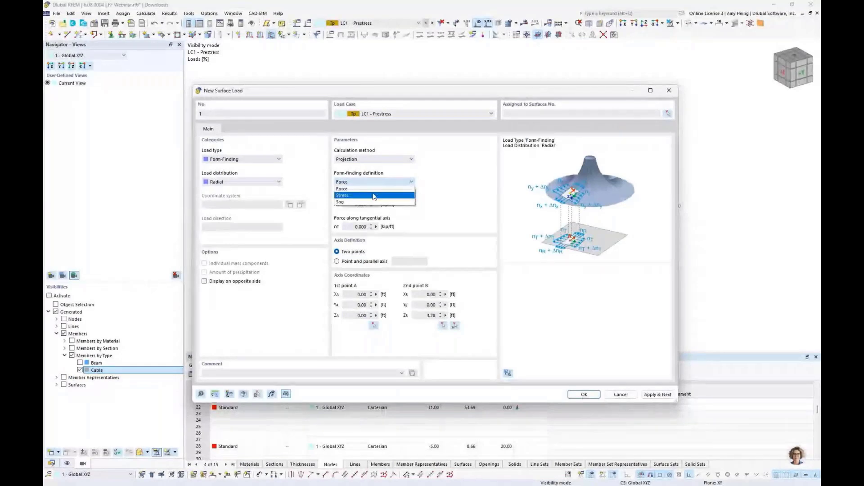
click(371, 201)
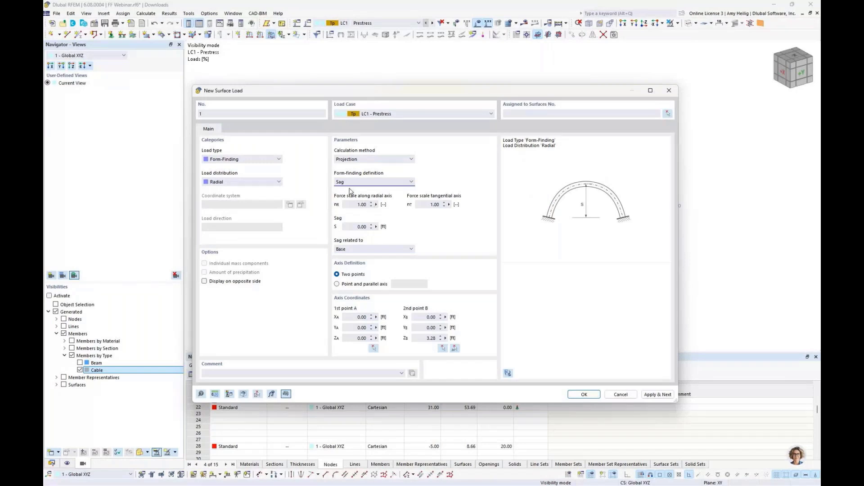
click(359, 182)
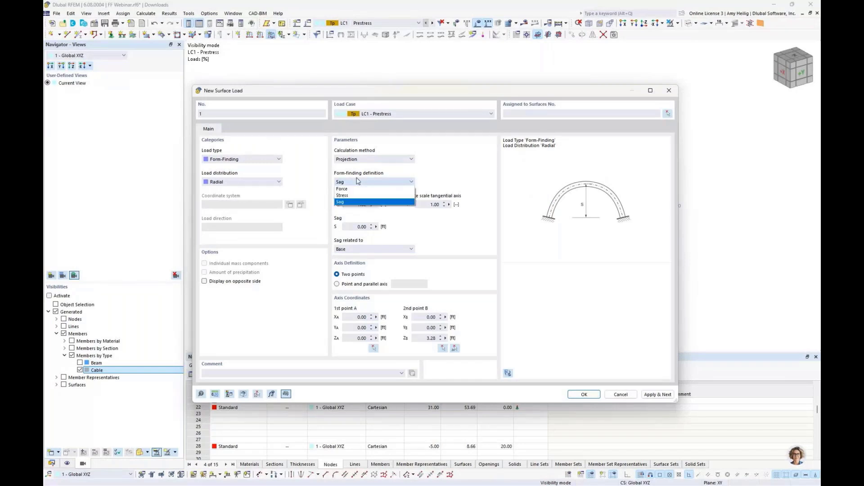
click(362, 189)
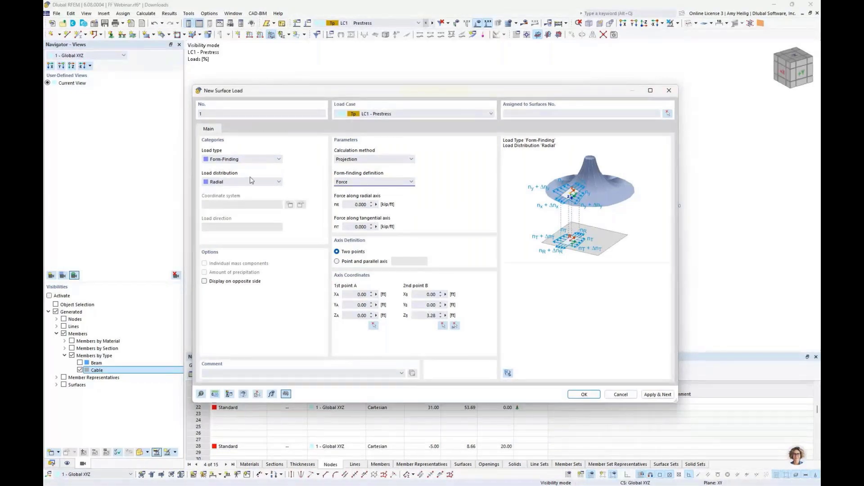
Set the surface load's force along both the radial and the tangential axis to 0.07 kip/ft.
click(354, 205)
double_click(353, 205)
text(0.07)
double_click(360, 226)
text(0.07)
click(358, 203)
mouse_move(478, 92)
mouse_down()
mouse_move(481, 223)
mouse_move(482, 101)
mouse_up()
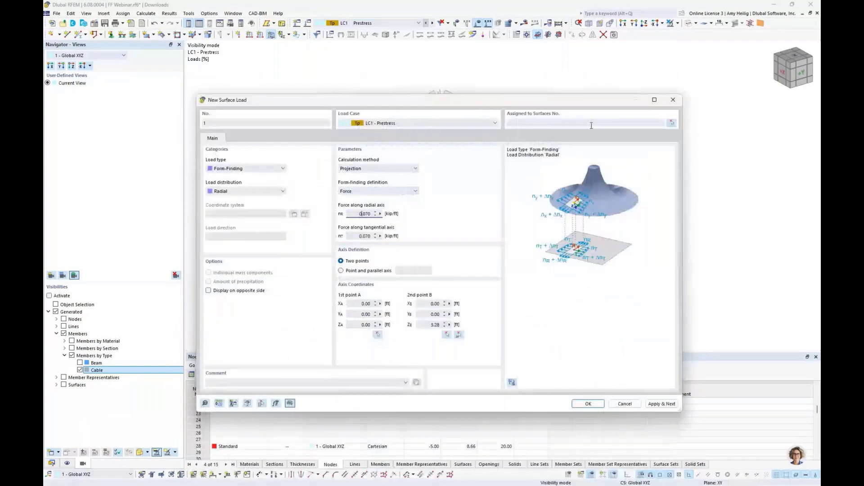
Cancel the visibility mode, assign the form-finding surface load to all membrane surfaces 1-12 and apply it.
click(671, 123)
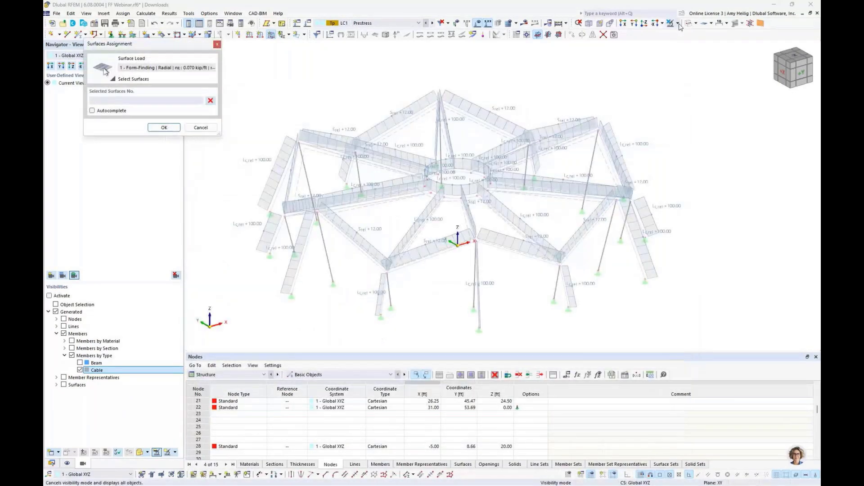
click(672, 24)
drag(701, 308, 271, 63)
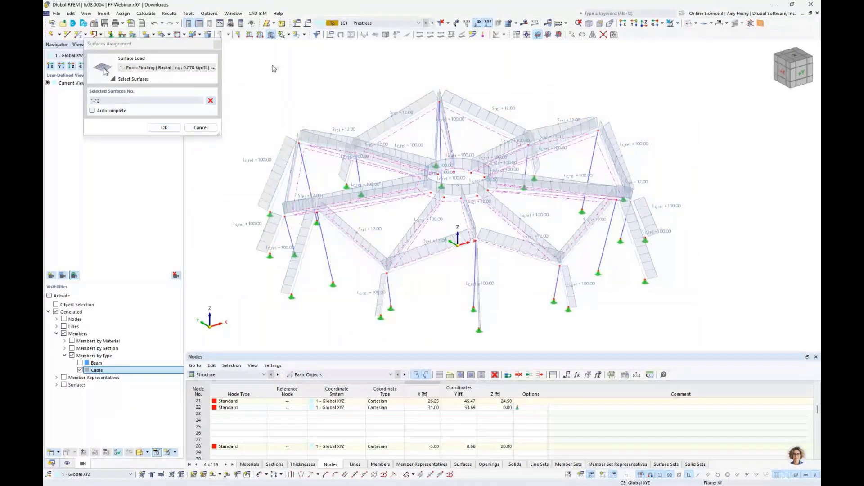
key(Return)
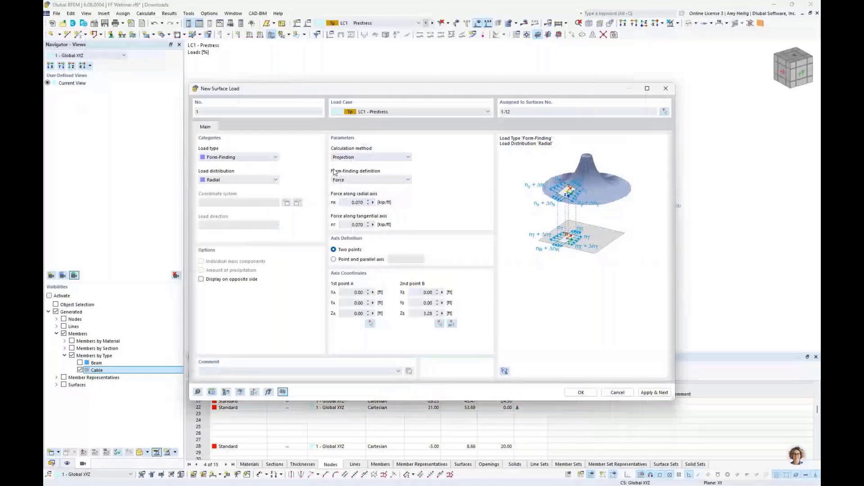
click(581, 392)
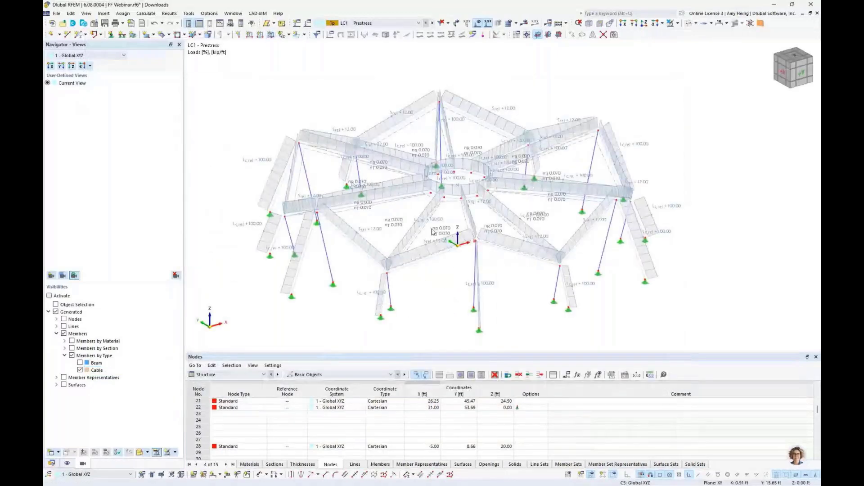
Calculate the results of LC1 - Prestress and hide the load symbols and the FE mesh in the deformation display.
ctrl+middle_drag(433, 232, 449, 259)
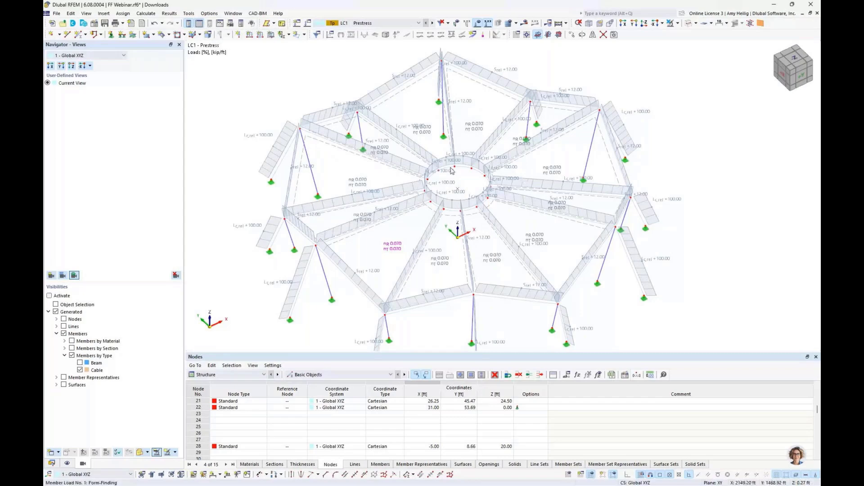
click(524, 23)
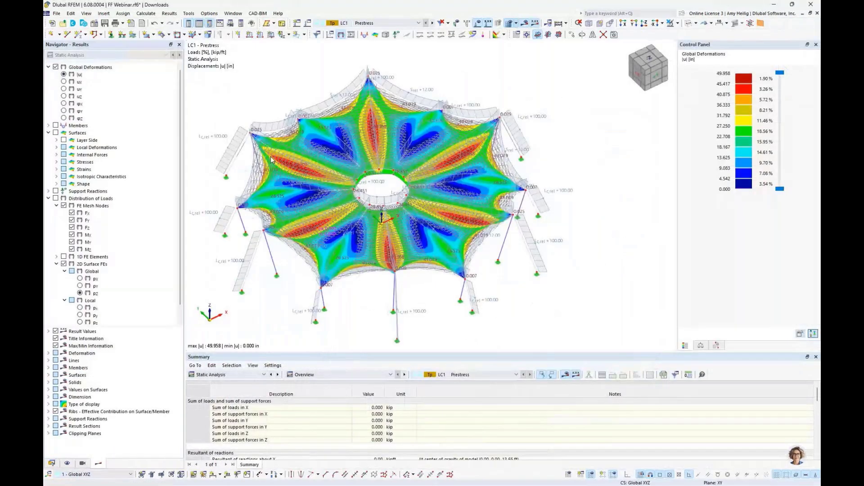
click(475, 24)
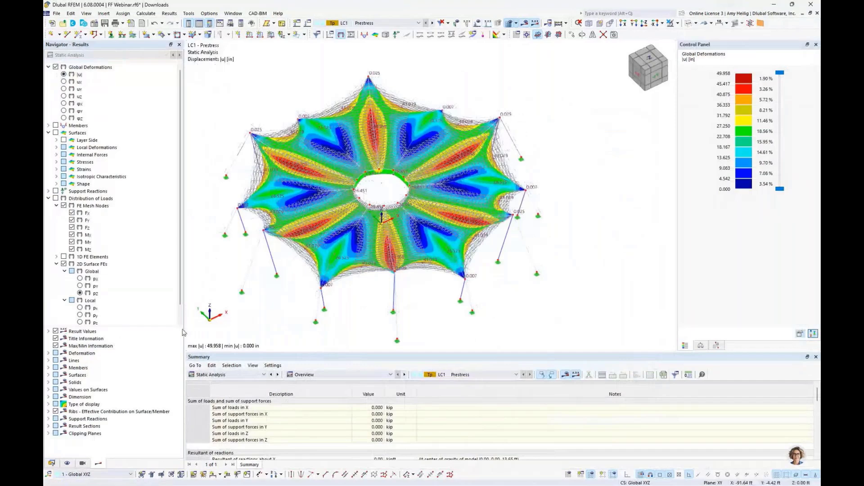
click(67, 463)
scroll(112, 270, down, 10)
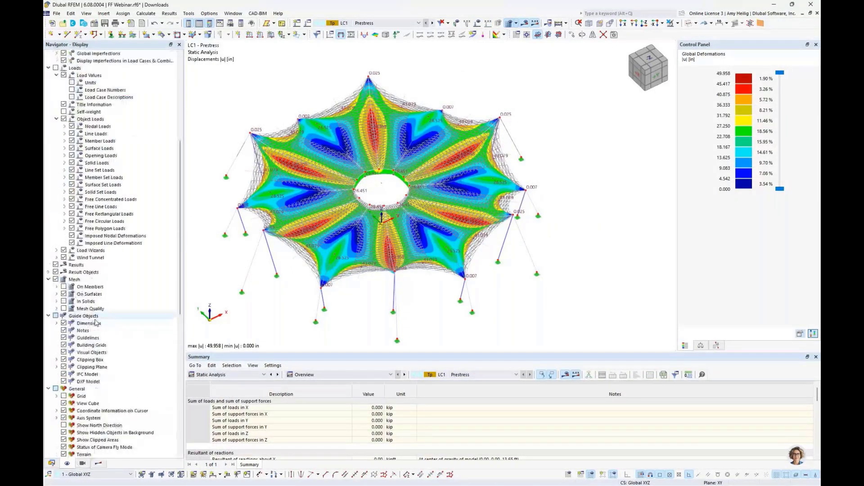
click(56, 280)
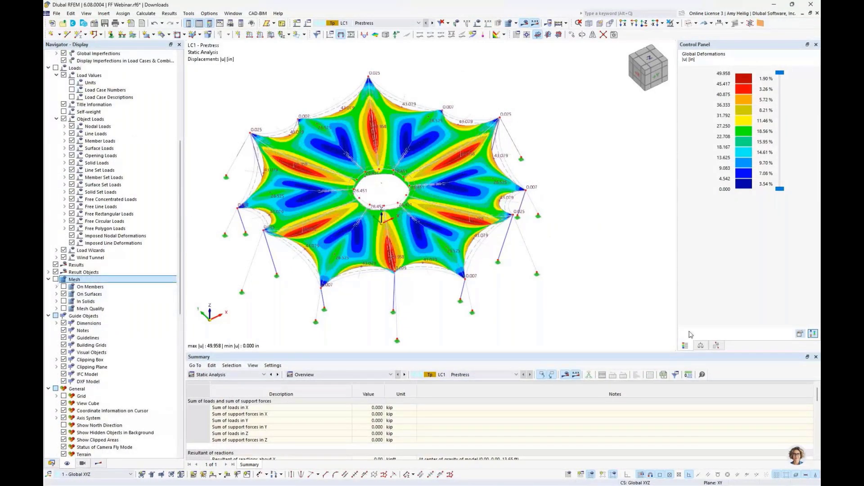
Set the general display factor for deformations to 1 to show the form-found shape at true scale.
click(701, 346)
click(794, 75)
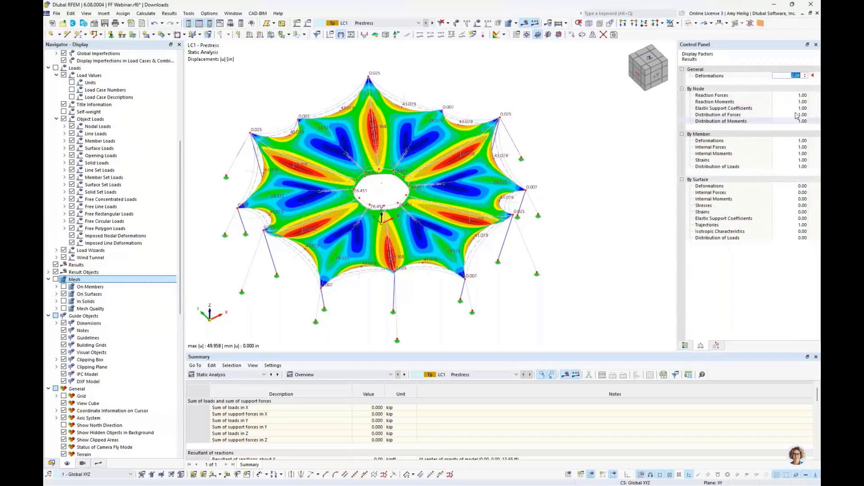
text(1)
key(Tab)
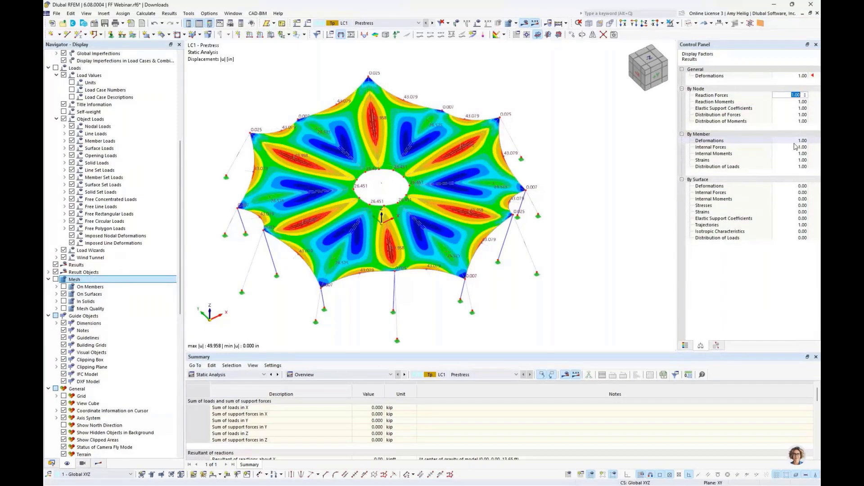
ctrl+middle_drag(518, 276, 500, 237)
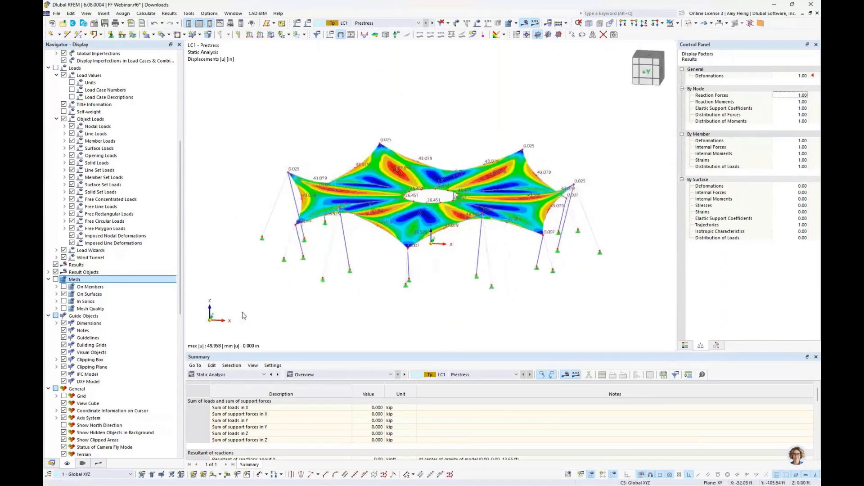
Examine the form-found deformations with their color scale and display the axial forces N of the members.
click(98, 464)
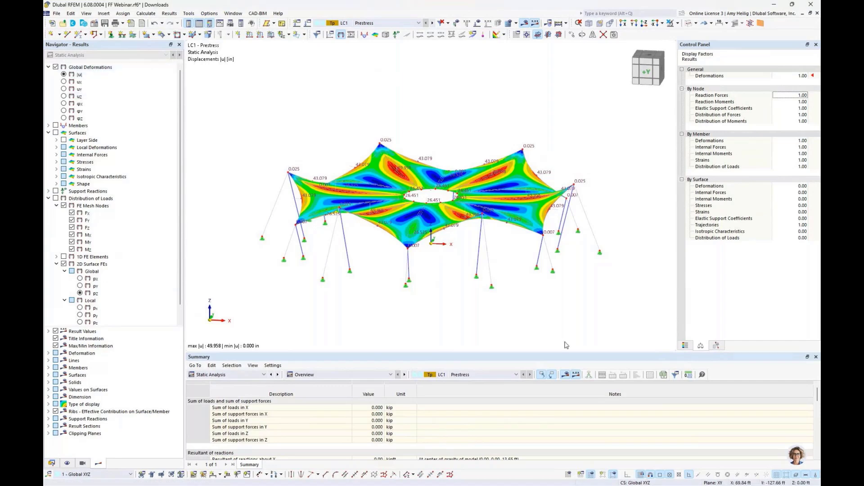
click(685, 345)
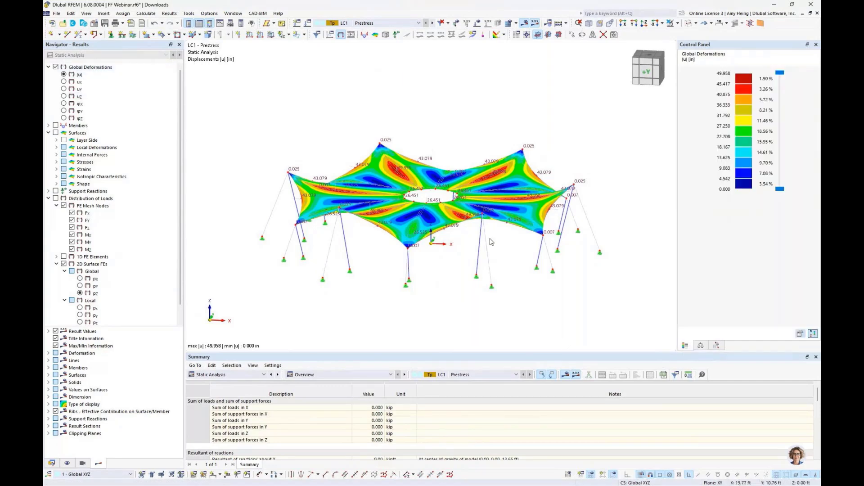
middle_drag(500, 250, 460, 262)
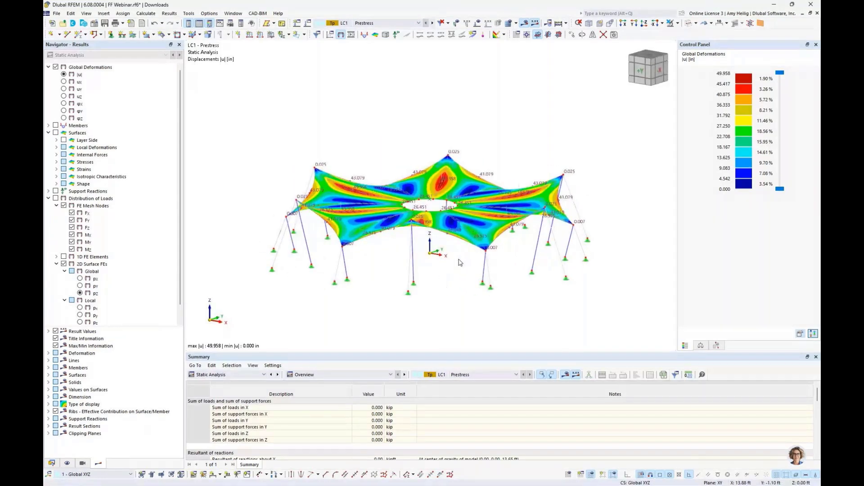
click(48, 125)
click(55, 125)
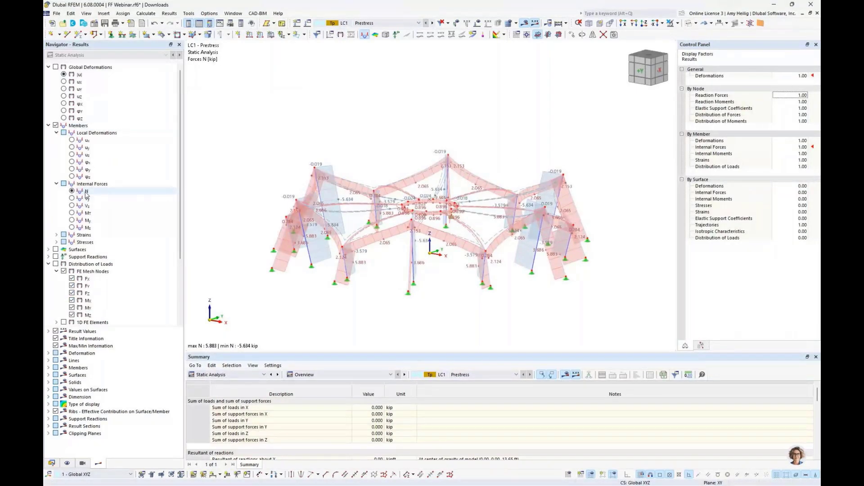
mouse_move(369, 249)
middle_down()
mouse_move(379, 229)
mouse_move(379, 251)
middle_up()
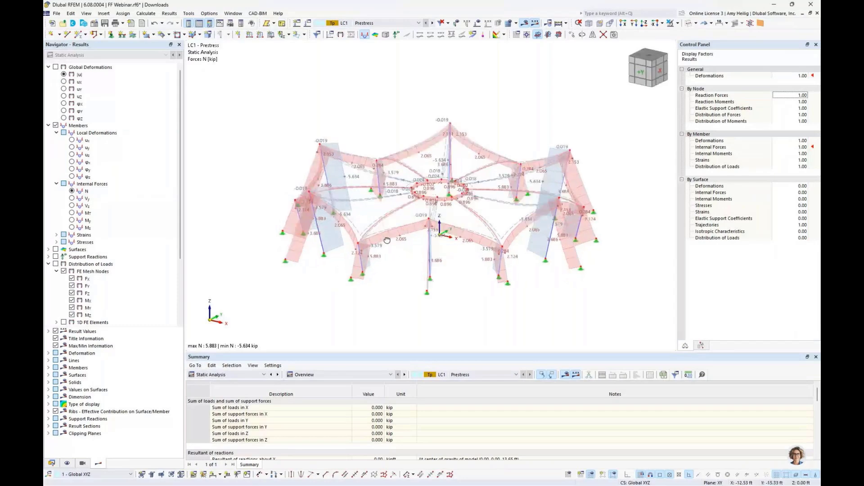
Examine the member axial forces N up close and in top view, and display the members' local deformations uy.
scroll(358, 275, up, 3)
scroll(357, 276, up, 2)
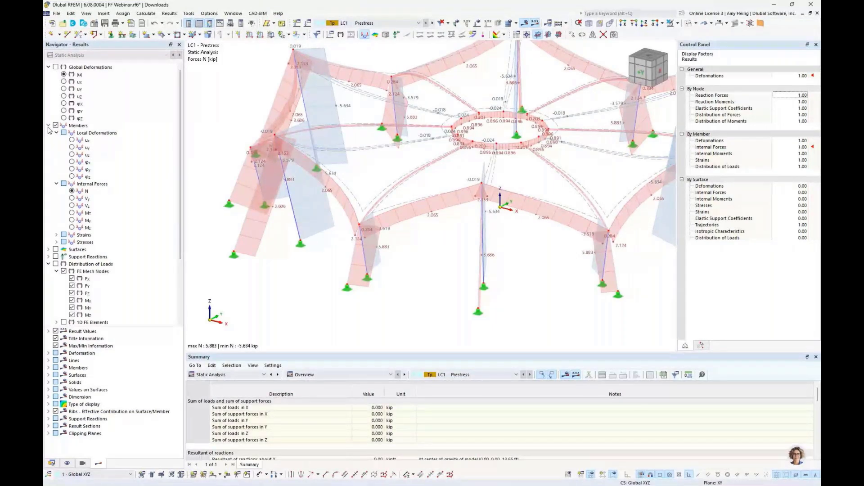
click(648, 29)
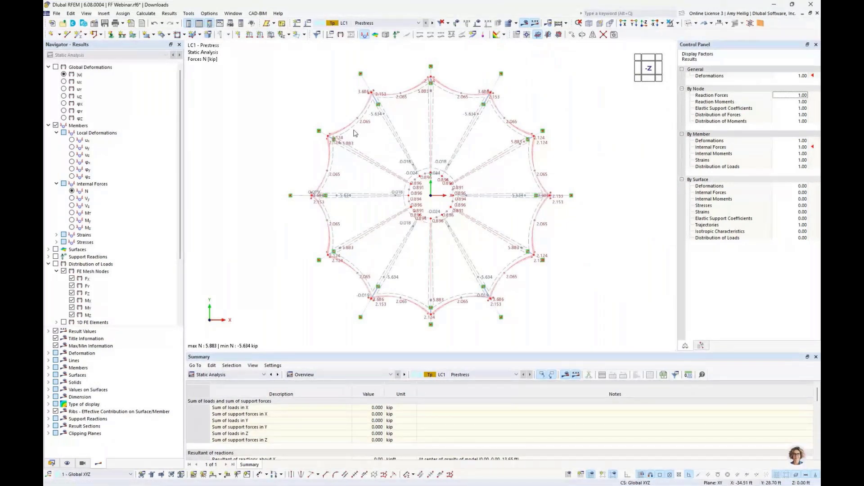
click(73, 148)
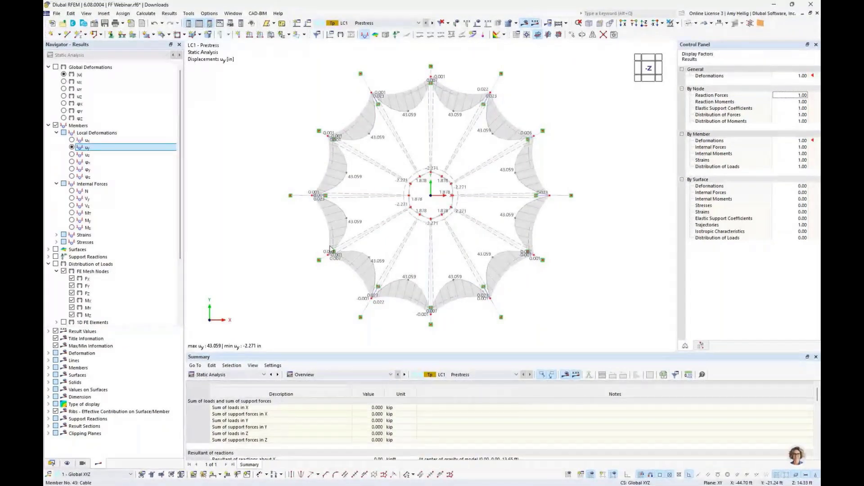
Hide the member results and display the surfaces' basic internal force nx with its color scale.
click(48, 126)
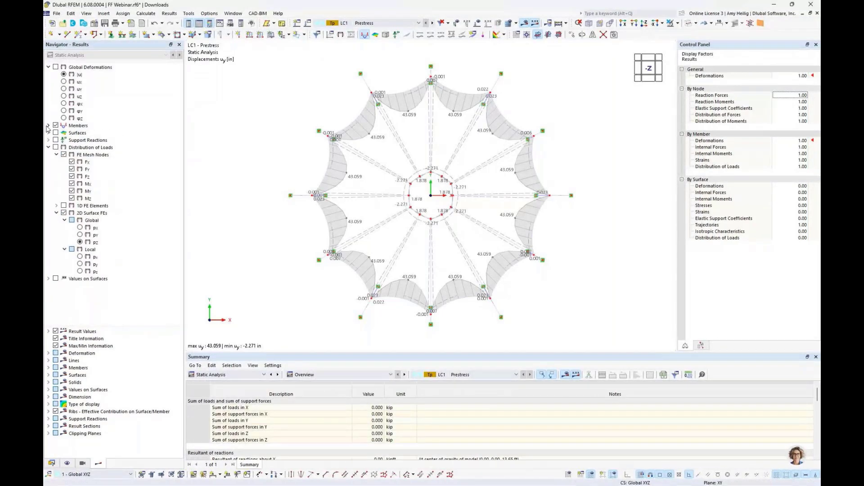
click(55, 126)
click(48, 133)
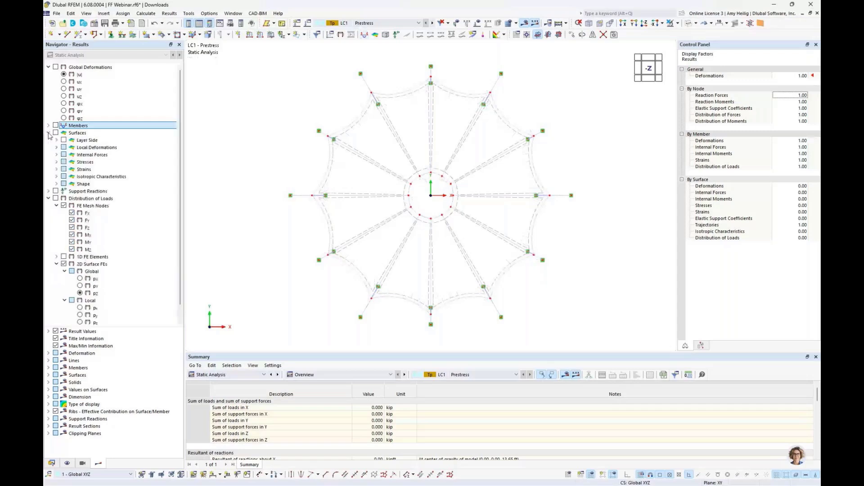
click(56, 154)
click(79, 206)
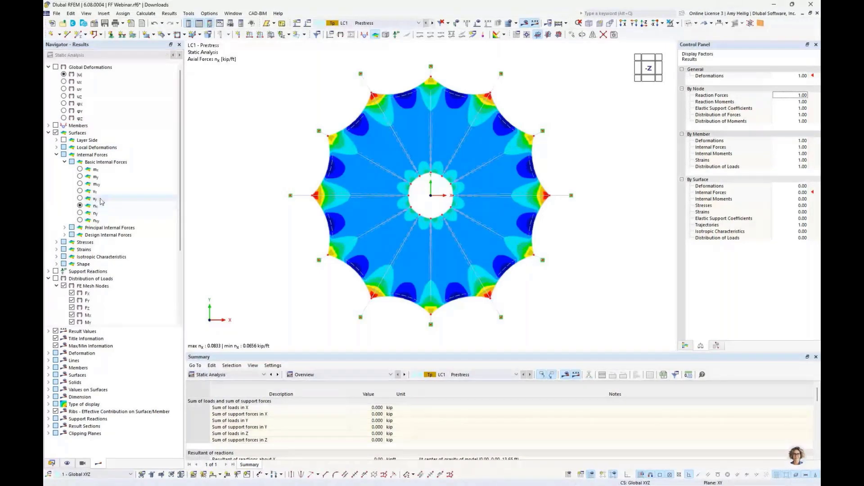
click(685, 346)
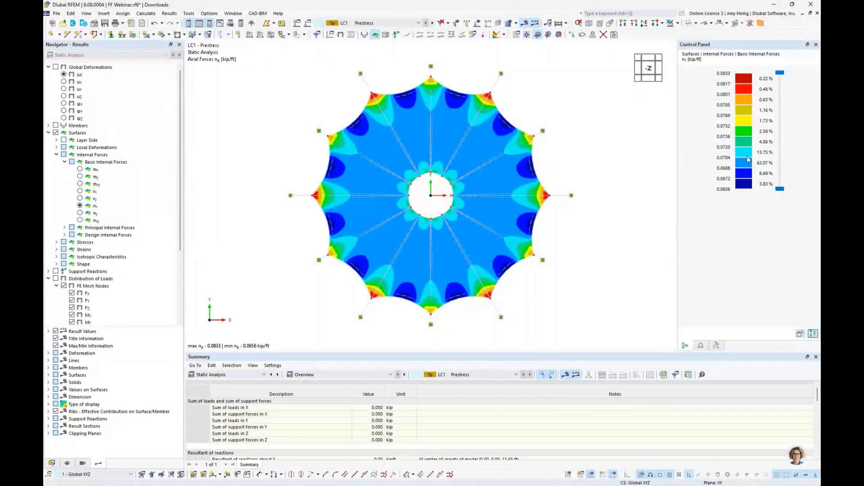
Display the surface axial forces ny and examine their distribution over the membrane in a 3D view.
click(79, 213)
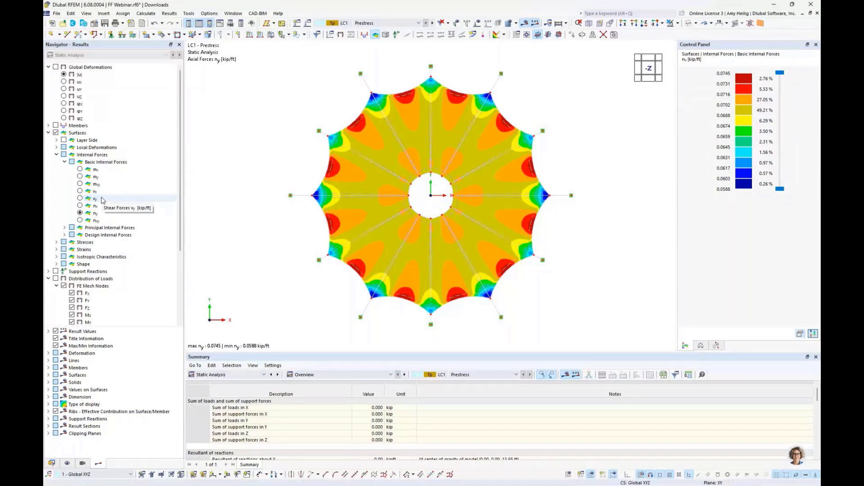
click(524, 24)
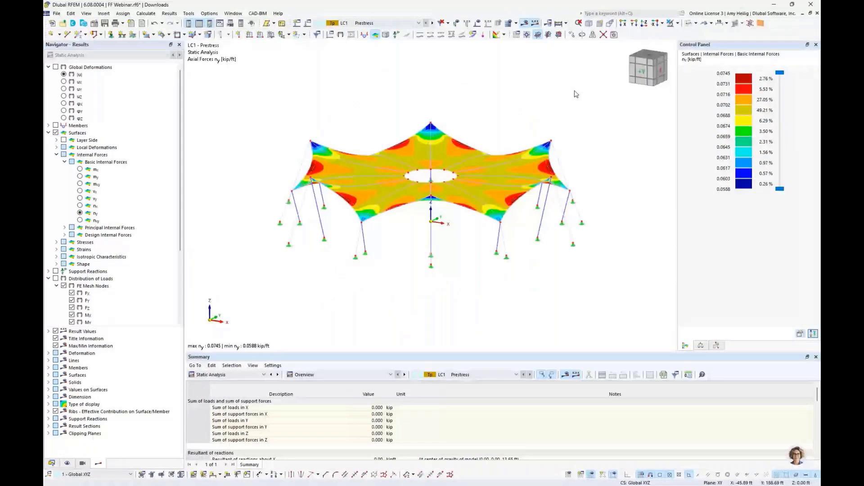
scroll(499, 130, up, 3)
mouse_move(498, 130)
middle_down()
mouse_move(517, 119)
mouse_move(497, 125)
middle_up()
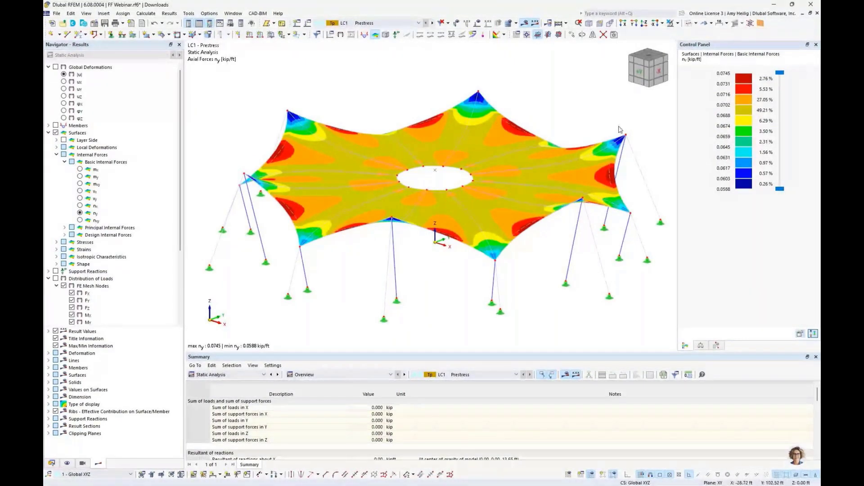
mouse_move(578, 203)
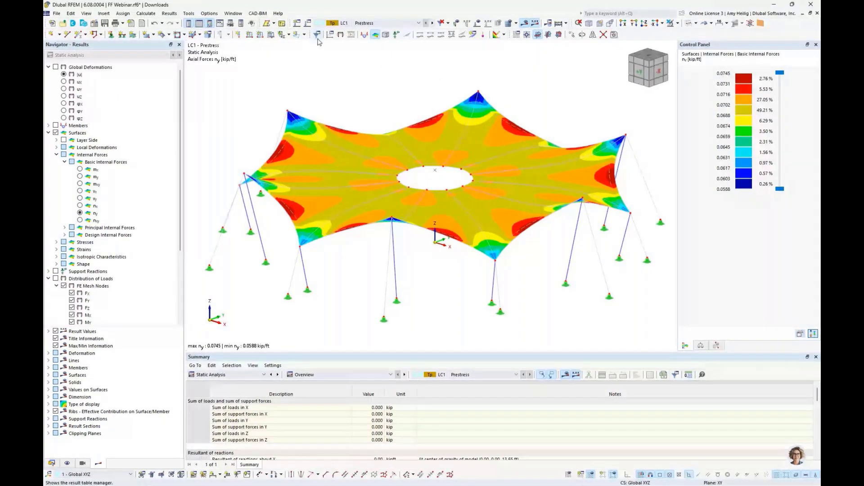
Create load case LC2 named Dead with active self-weight and the action category Dead load.
click(308, 24)
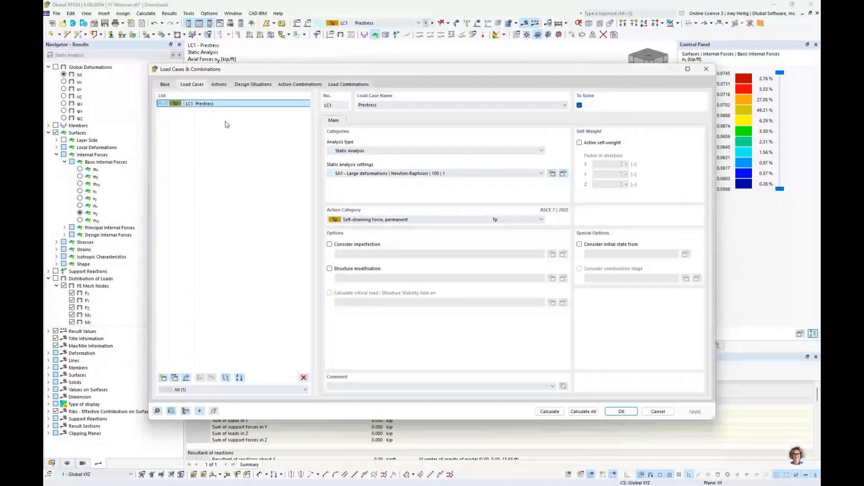
click(164, 378)
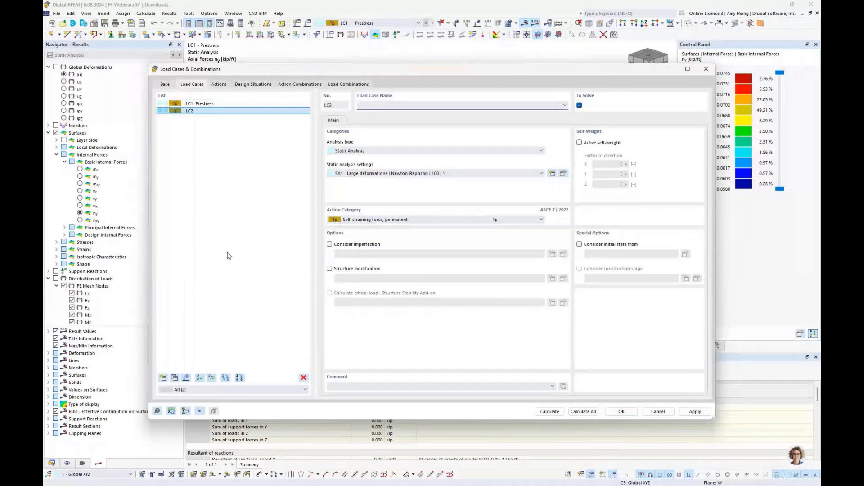
text(Dead)
click(579, 143)
click(396, 220)
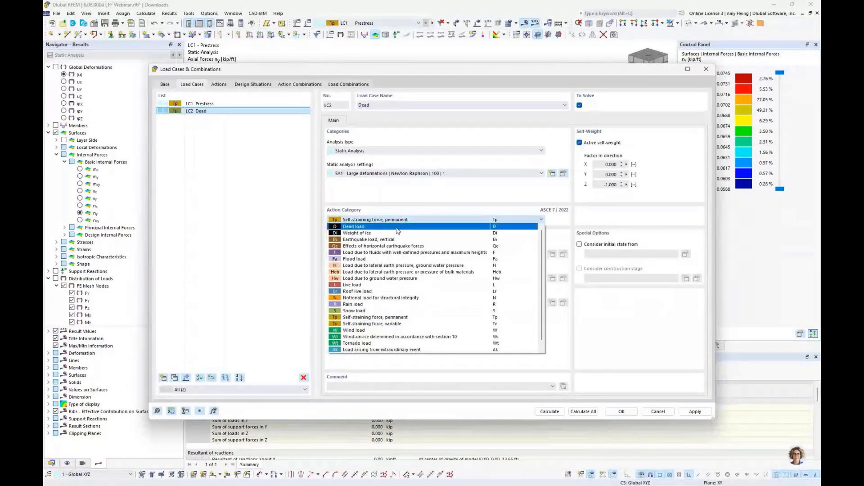
click(397, 227)
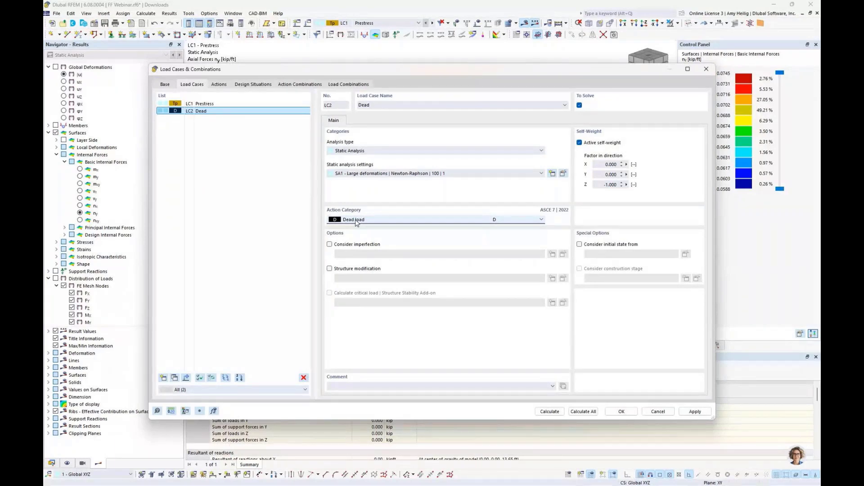
Enable structure modification for the Dead load case and create a new modification named Remove FF Supports.
click(357, 268)
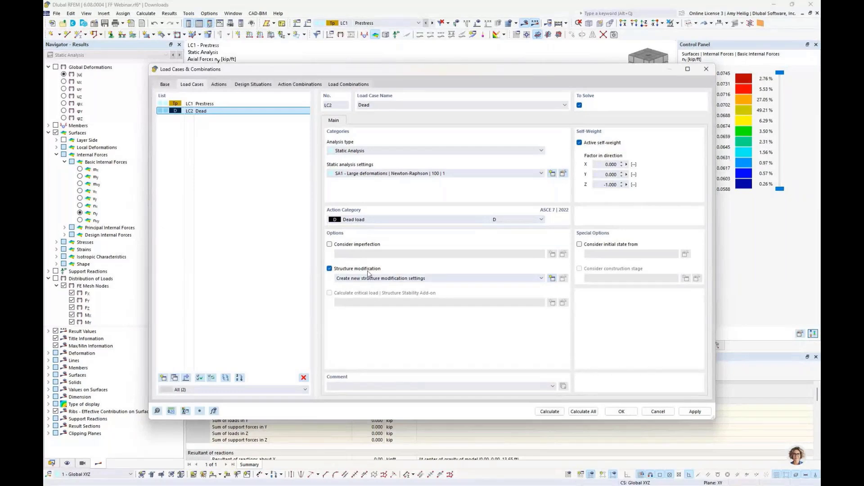
click(552, 278)
key(ctrl+a)
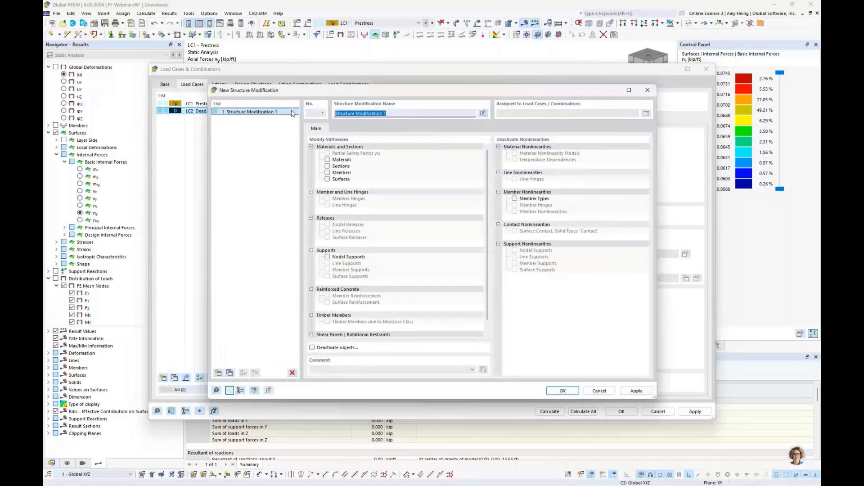
key(BackSpace)
text(D)
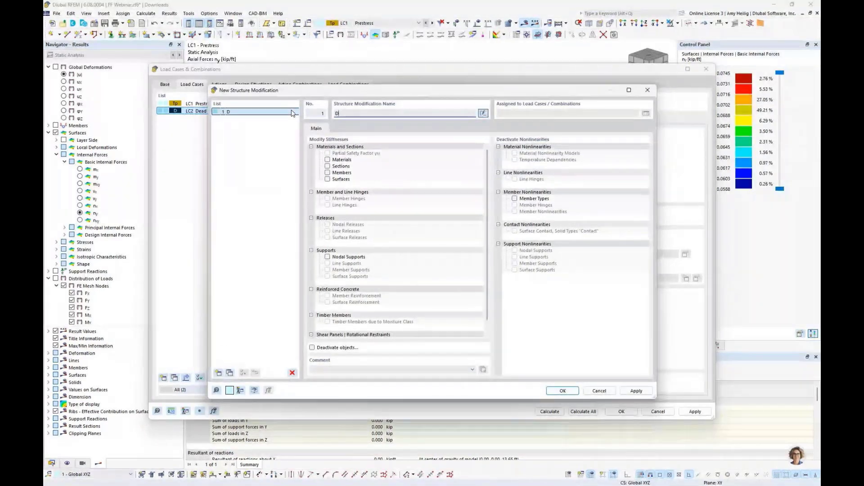
text(emove FF Support)
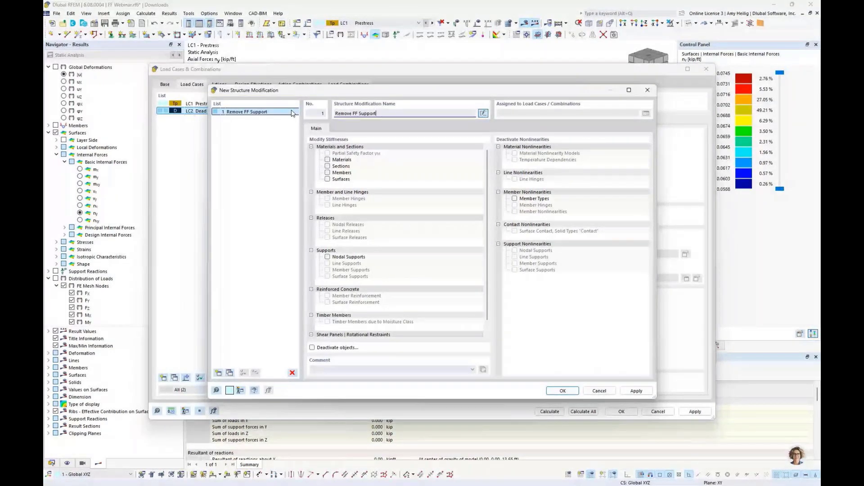
text(s)
Enable object deactivation in the structure modification and choose to deactivate supports on nodes.
click(322, 347)
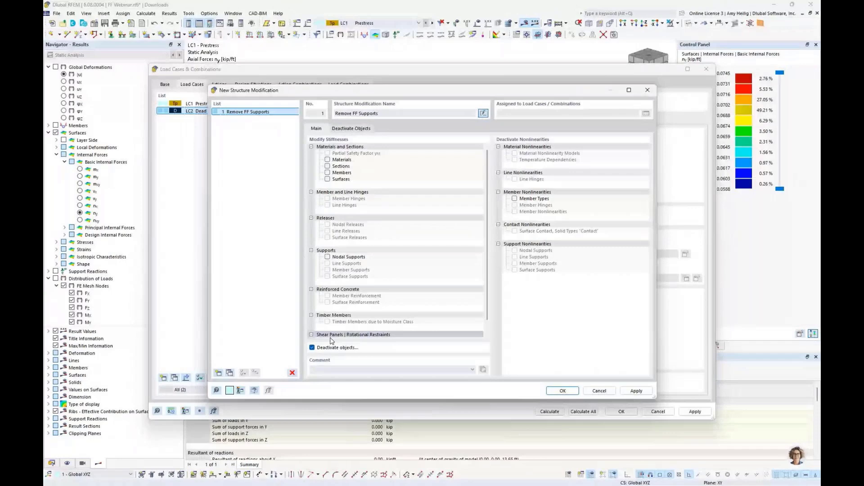
click(364, 129)
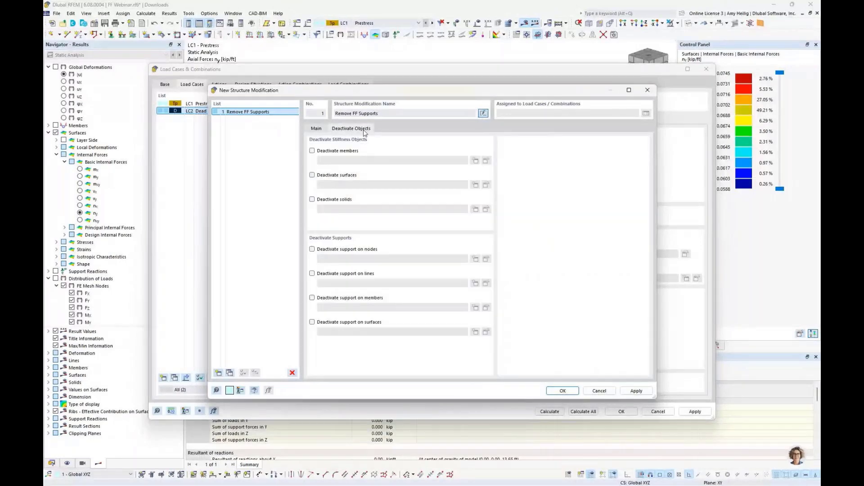
click(312, 249)
Create an object selection of nodes where Node No. equals chosen nodes, and begin picking those nodes in the model.
click(475, 259)
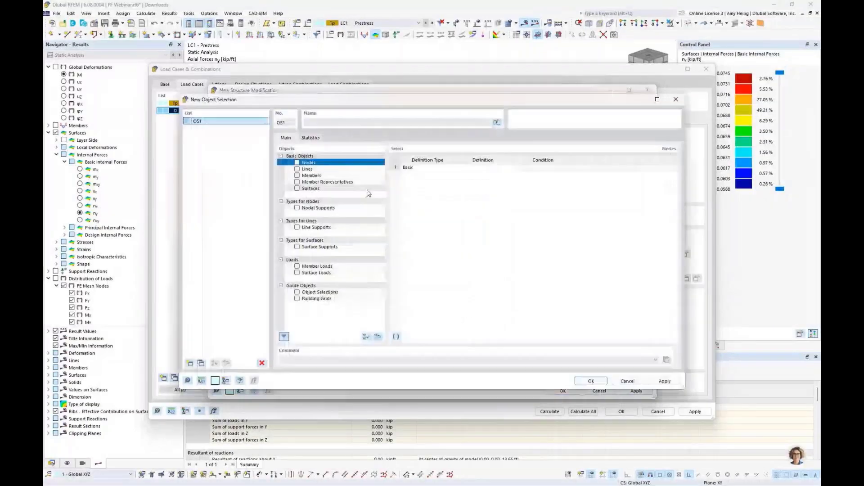
click(297, 162)
click(468, 179)
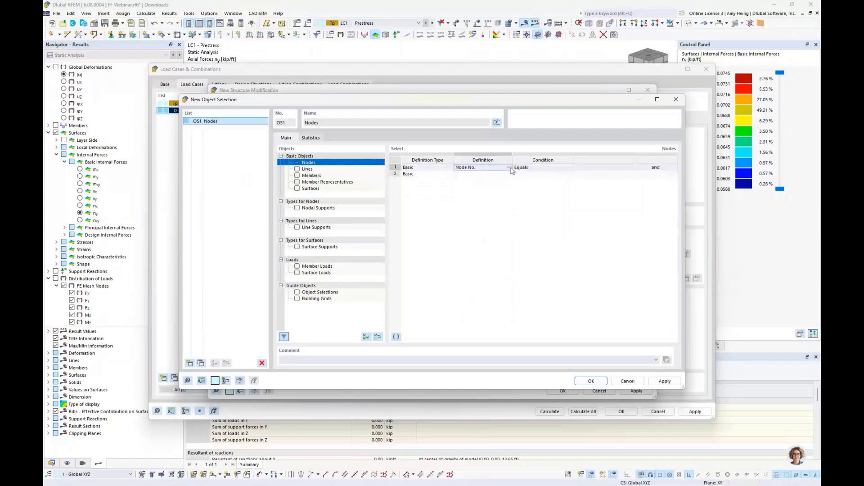
click(625, 169)
click(630, 167)
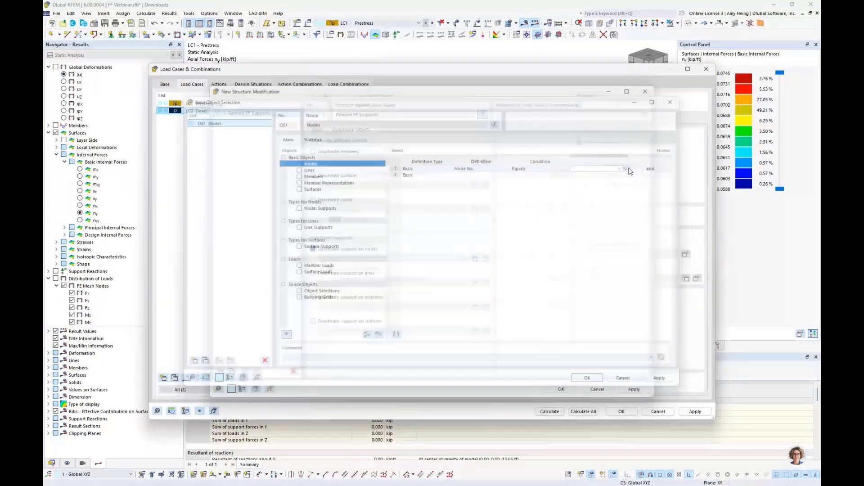
click(622, 23)
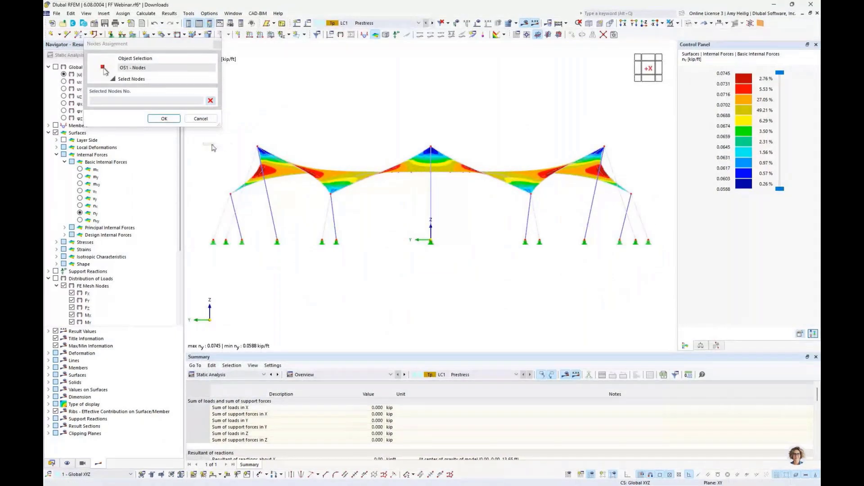
drag(203, 143, 350, 219)
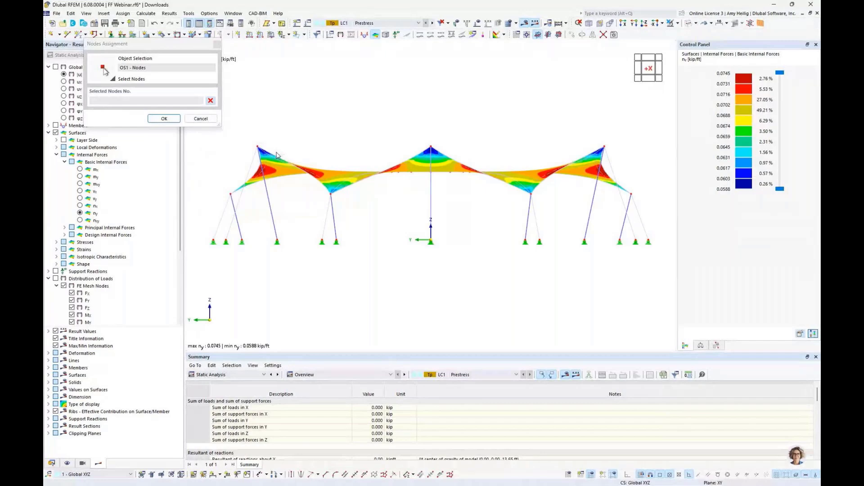
click(164, 118)
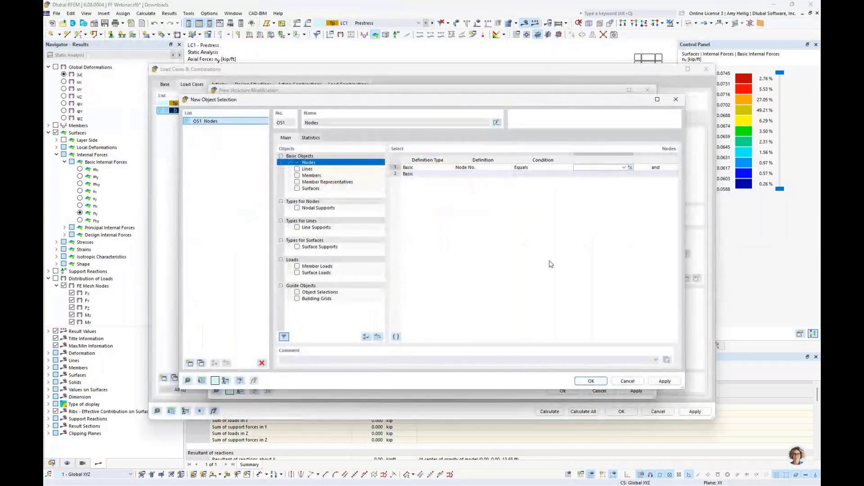
click(298, 169)
click(499, 290)
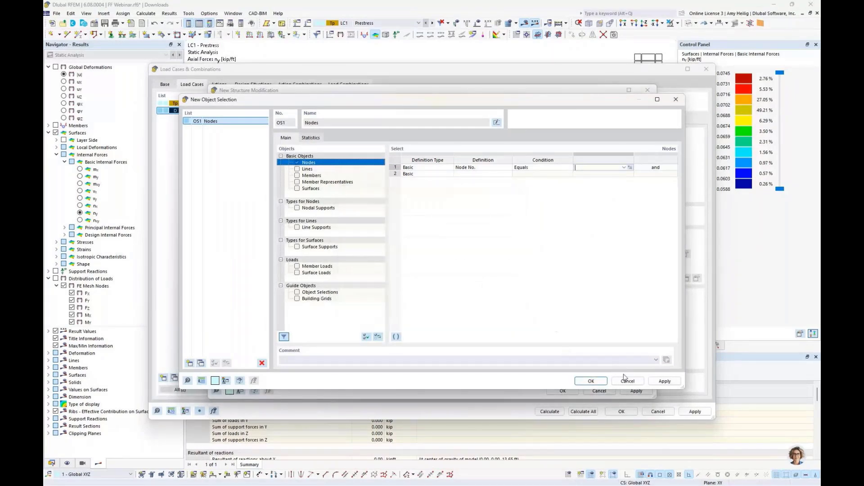
click(628, 382)
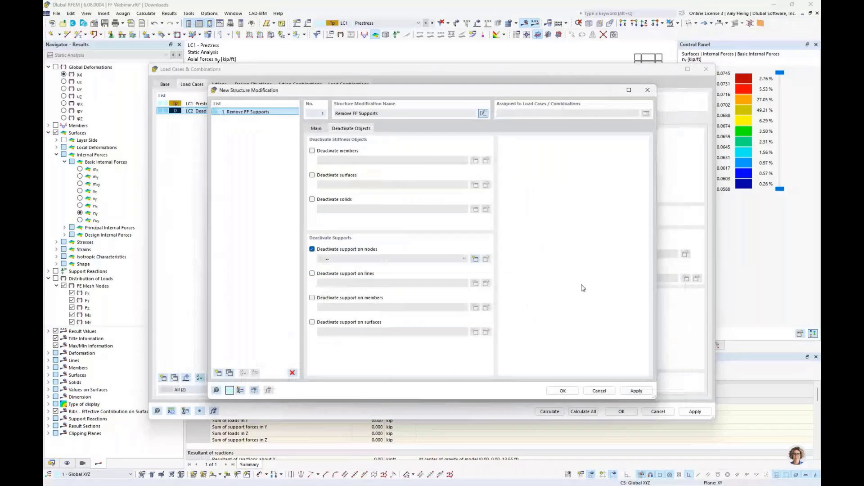
Turn off structure modification for the Dead load case and make it consider the initial state from LC1 - Prestress.
click(563, 391)
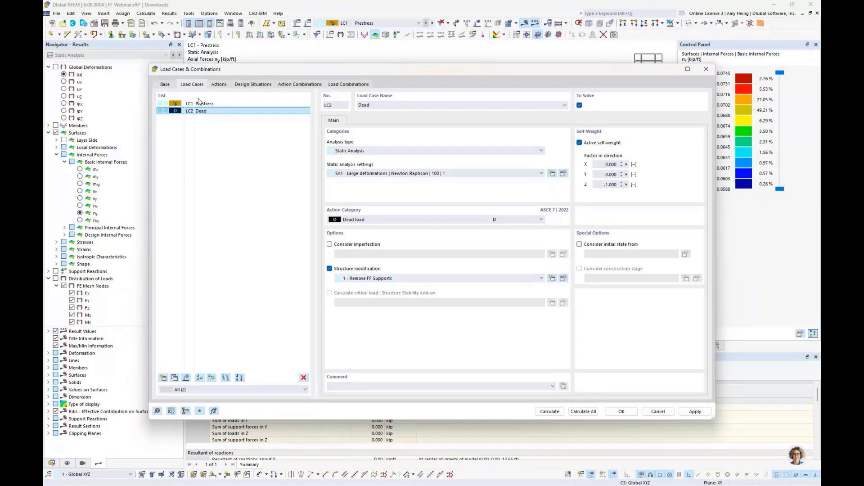
click(329, 269)
click(579, 245)
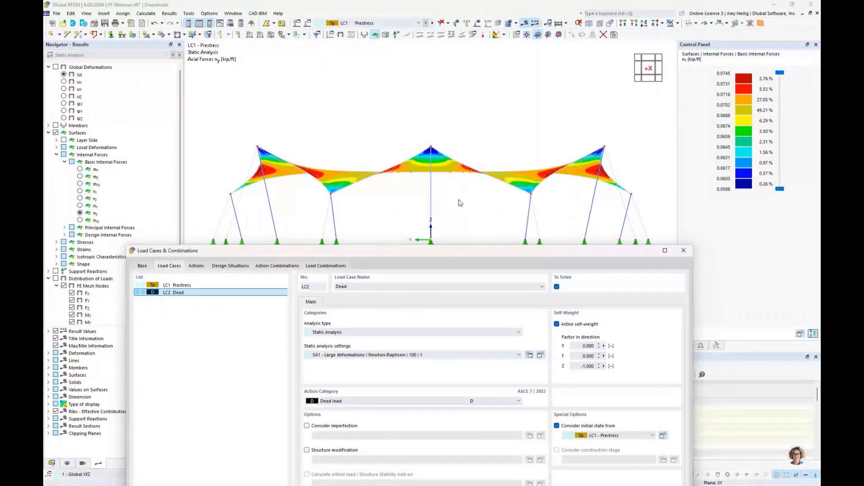
drag(454, 250, 472, 72)
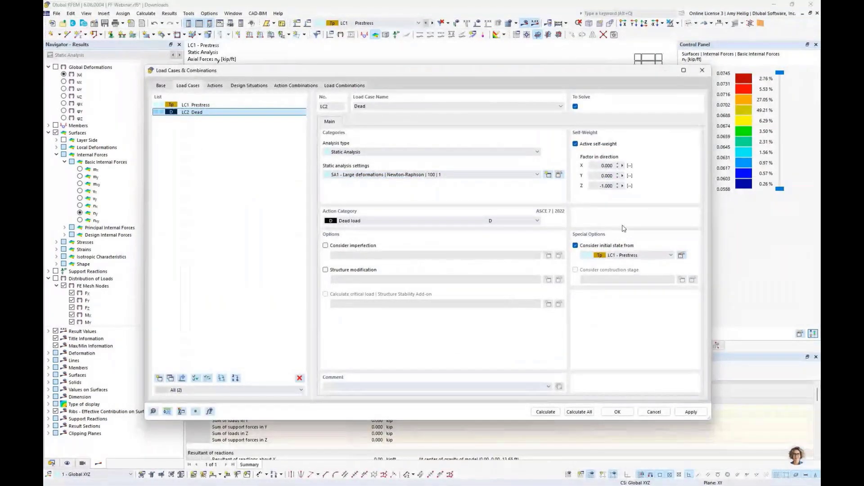
Copy the Dead load case as Live, assign the Live load action category, and deactivate its self-weight.
click(171, 379)
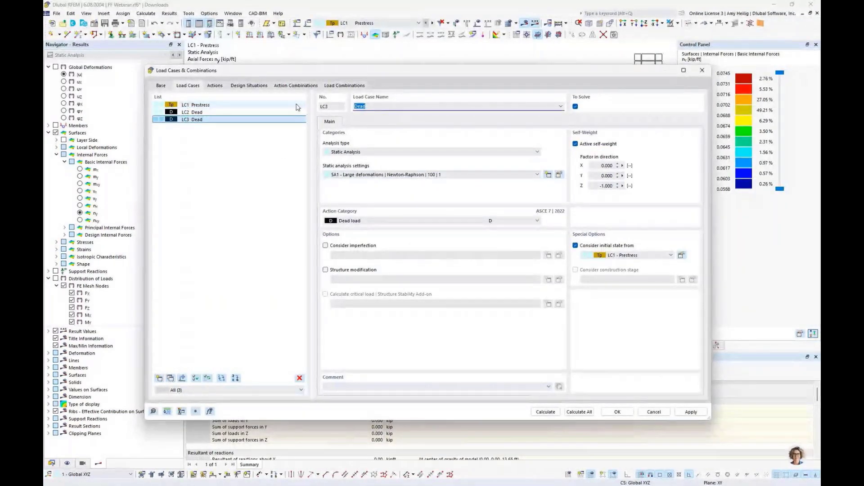
text(Live)
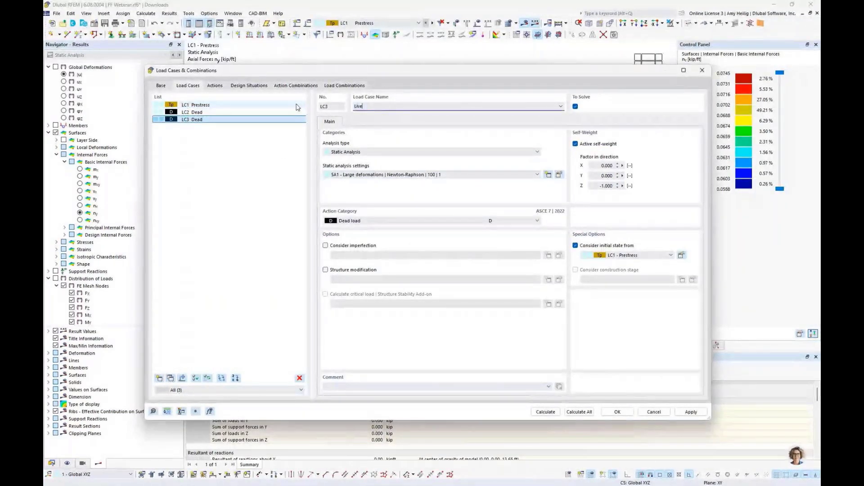
click(351, 222)
click(366, 286)
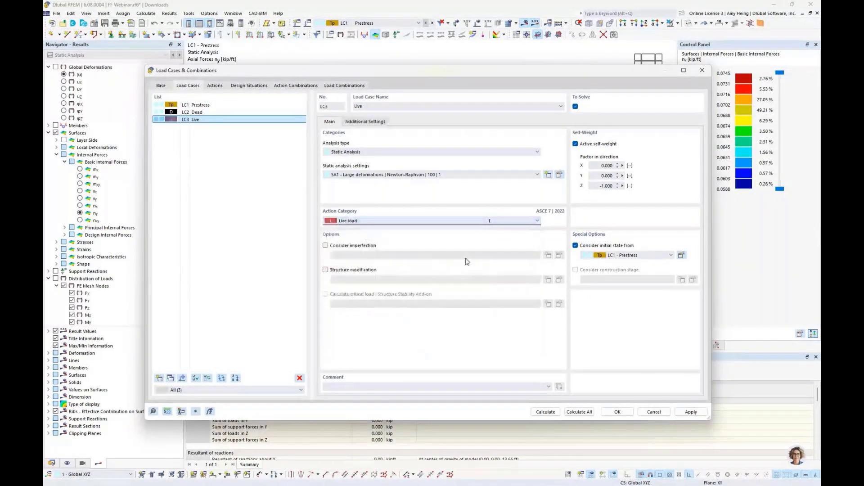
click(576, 144)
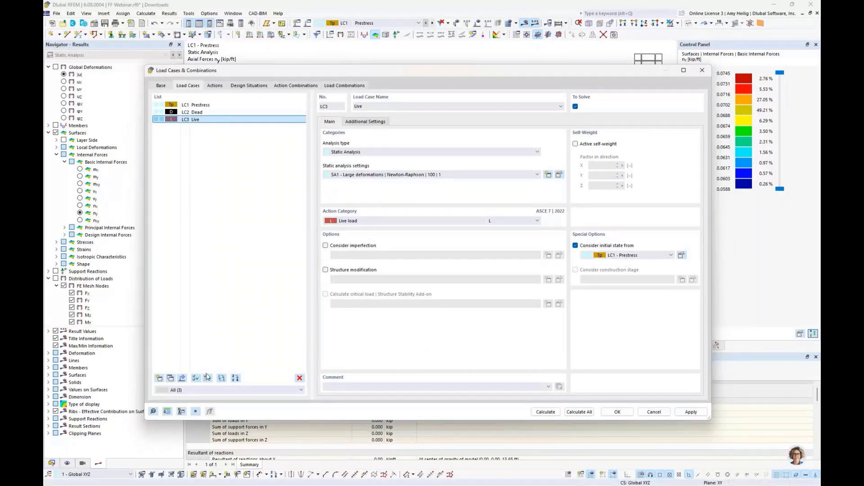
Copy the Live load case as Rain and assign the Rain load action category.
click(170, 379)
key(BackSpace)
text(Rain)
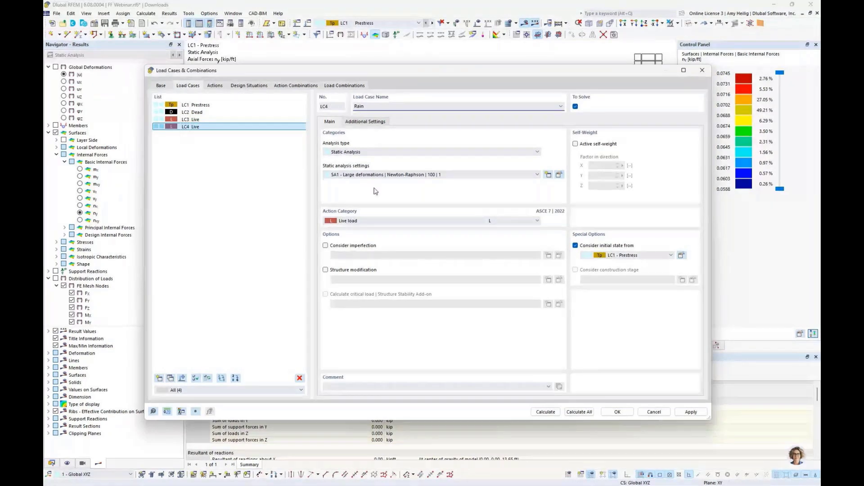
click(371, 220)
click(366, 305)
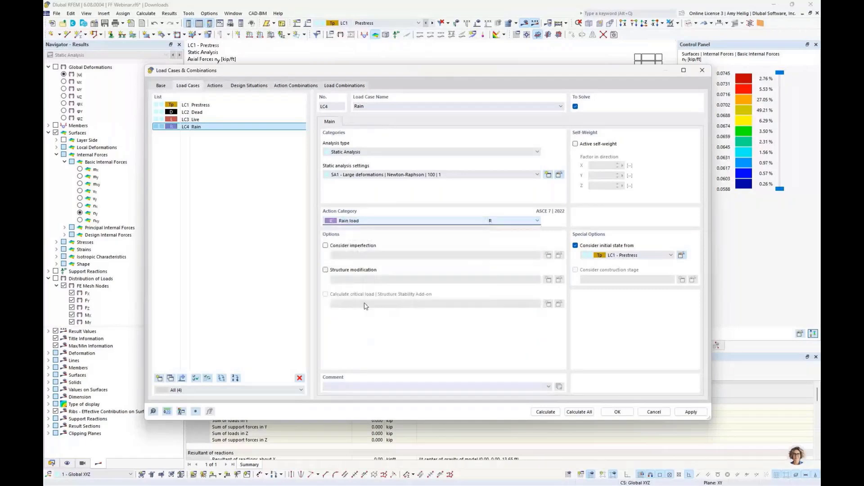
Copy the Rain load case as Wind and assign the Wind load action category.
click(171, 379)
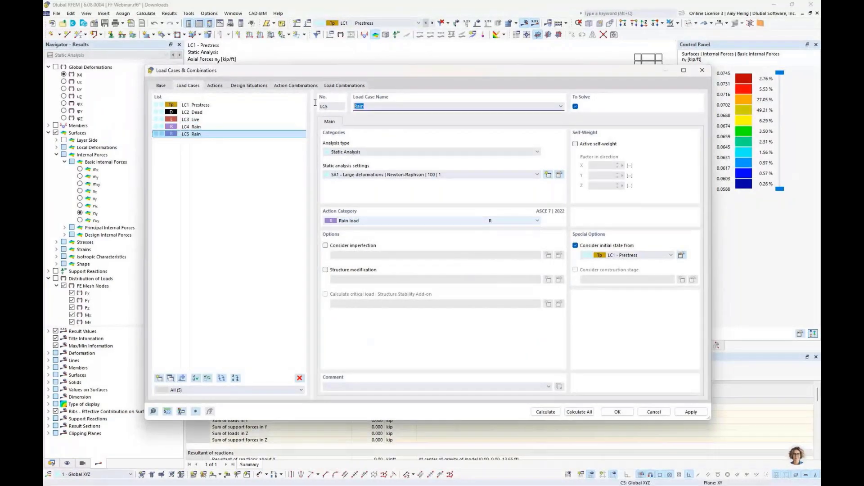
text(Wind)
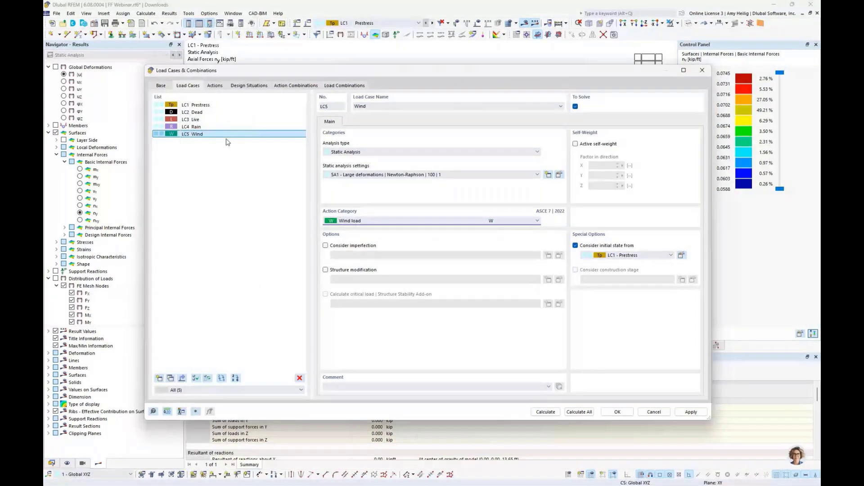
Deactivate the permanent self-straining force action so prestress is left out of the generated combinations.
click(214, 85)
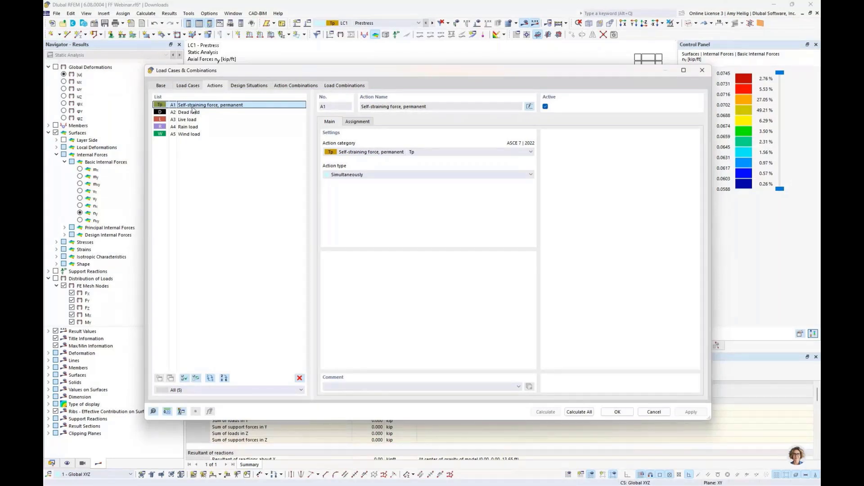
click(545, 108)
click(195, 87)
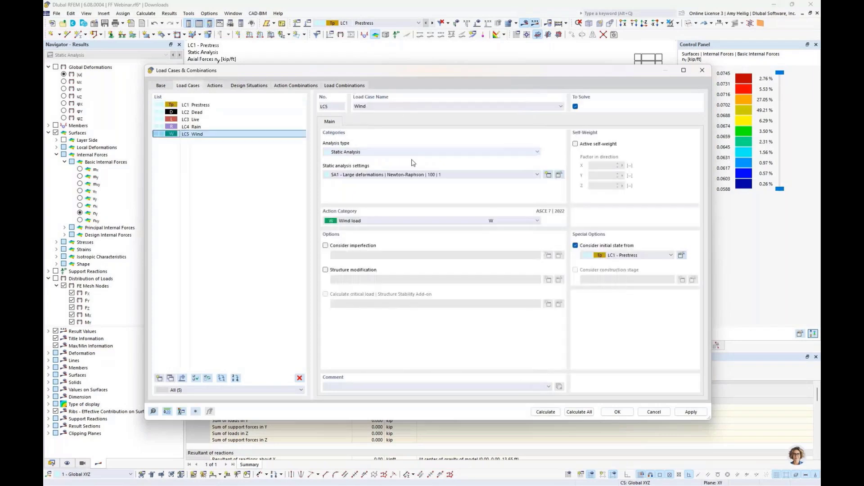
click(214, 87)
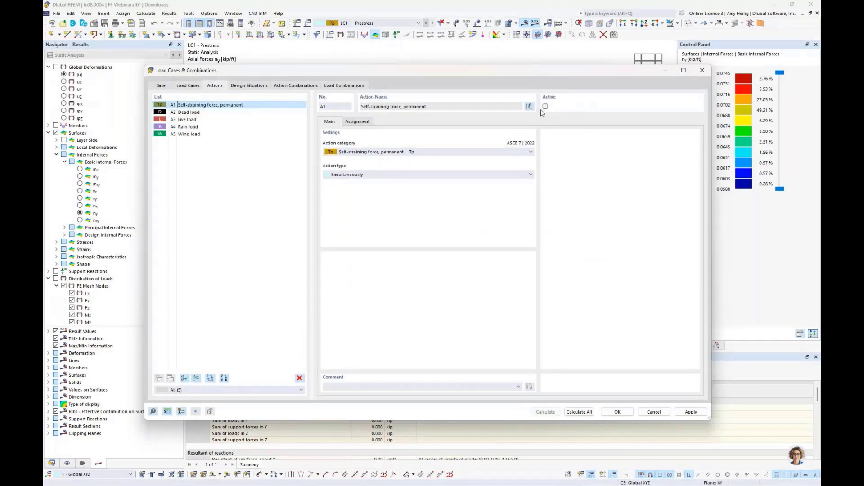
click(184, 113)
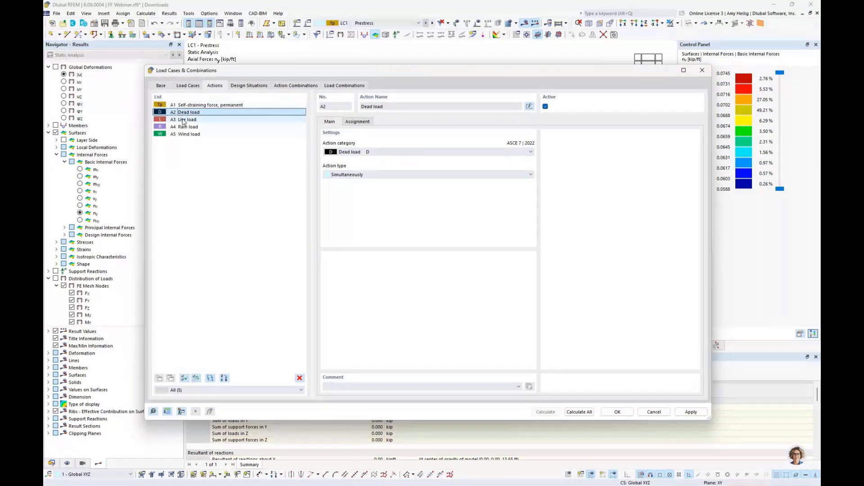
Edit the combination wizard of the ASD design situation to consider an initial state, assigning LC1 Prestress.
click(256, 89)
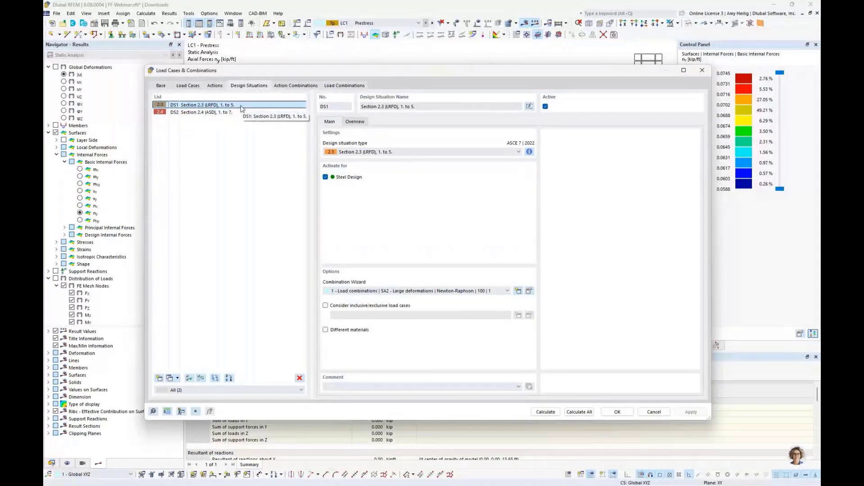
click(245, 112)
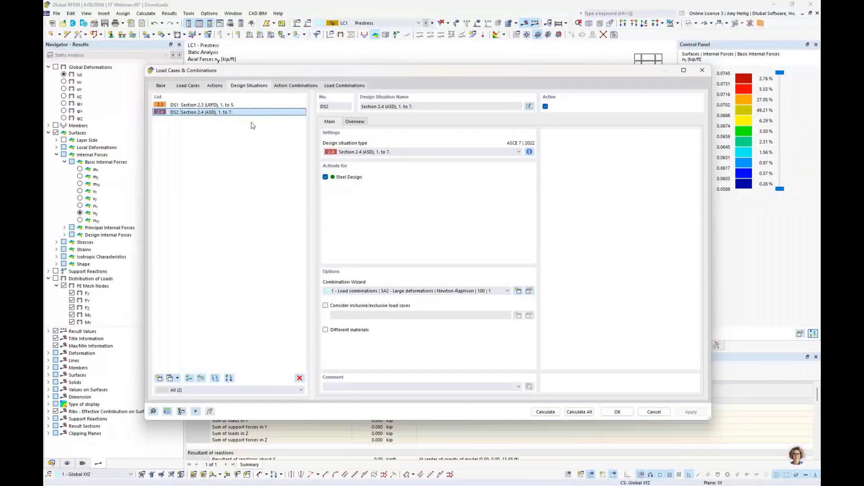
click(529, 292)
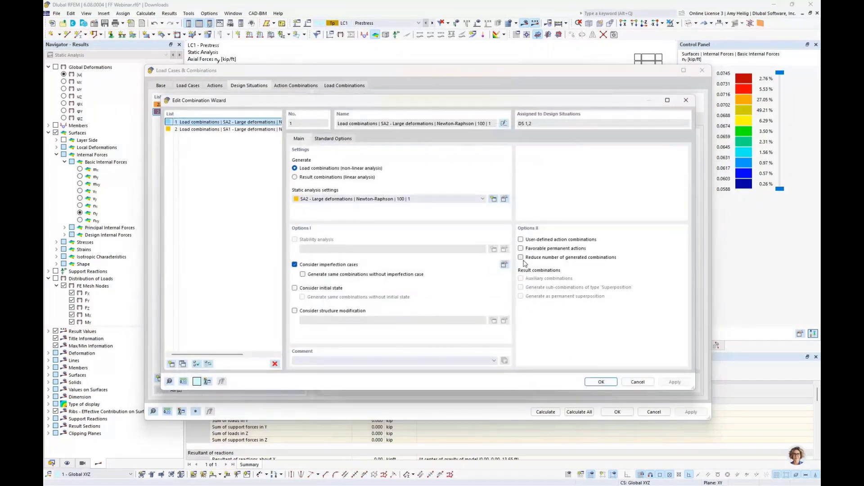
click(295, 288)
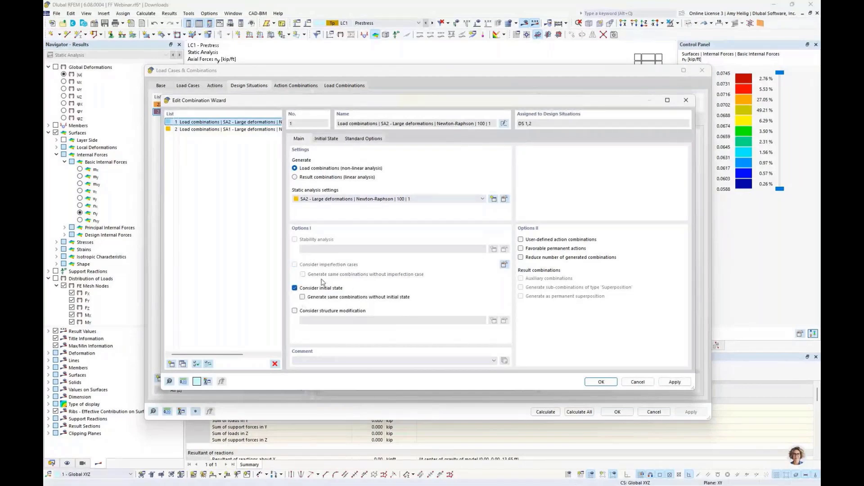
click(331, 139)
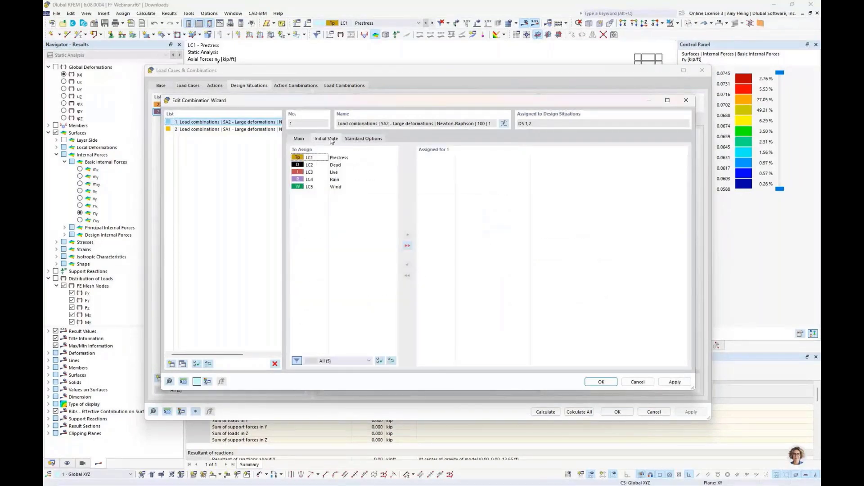
double_click(343, 159)
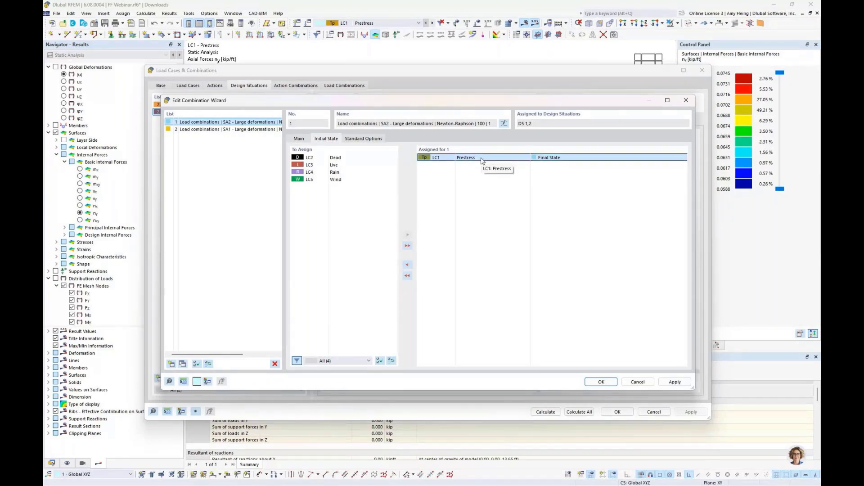
click(601, 382)
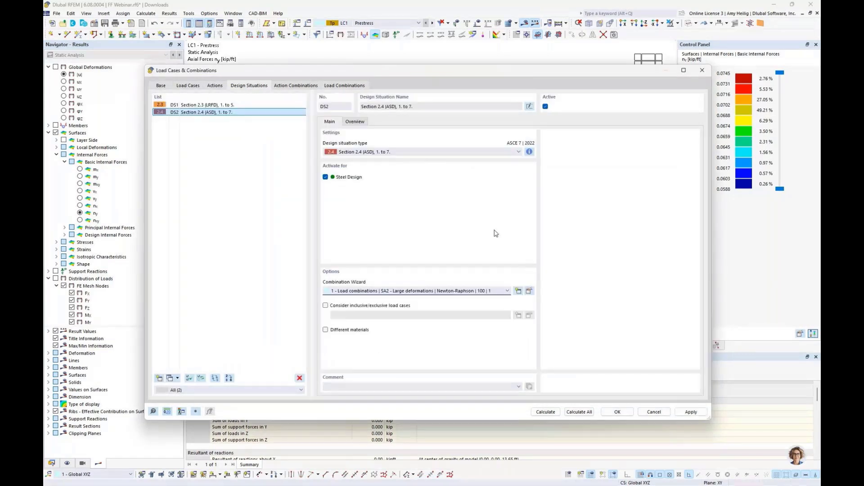
Review the generated LRFD and ASD load combinations, checking their design situation and initial state settings.
click(357, 87)
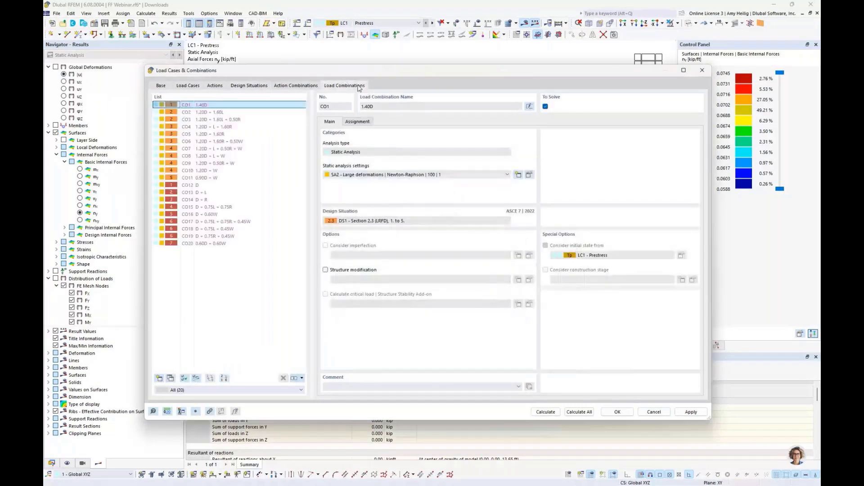
click(243, 113)
click(237, 128)
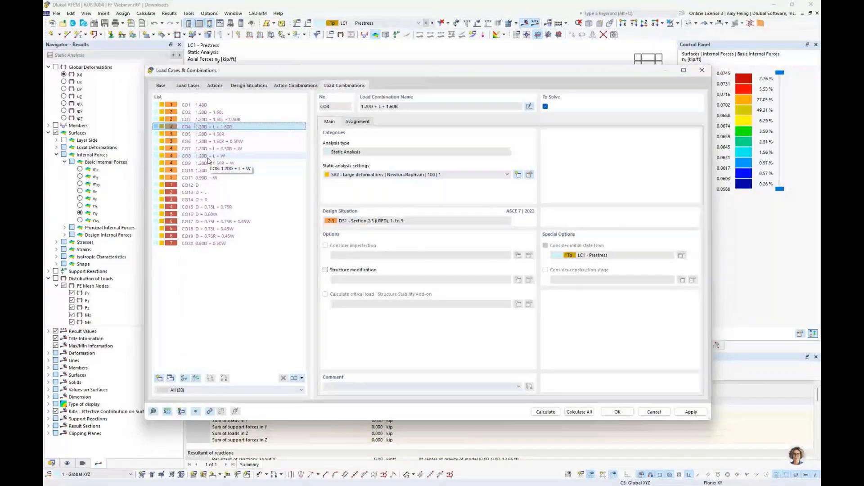
click(211, 185)
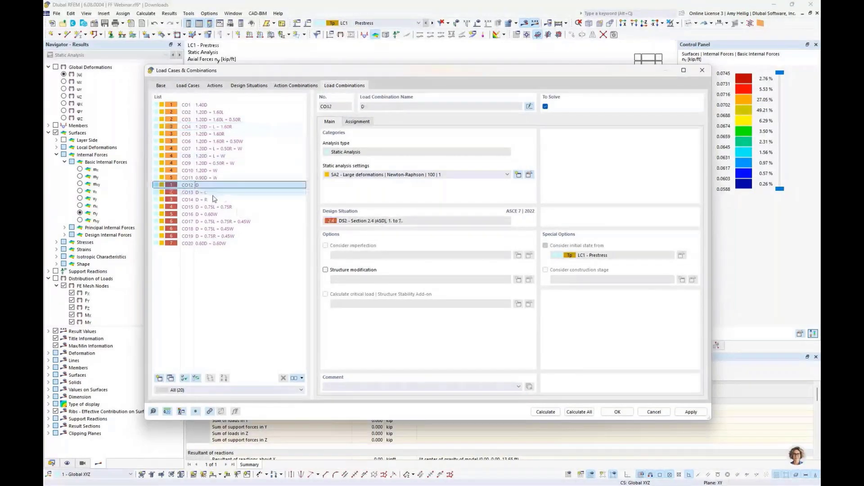
click(214, 214)
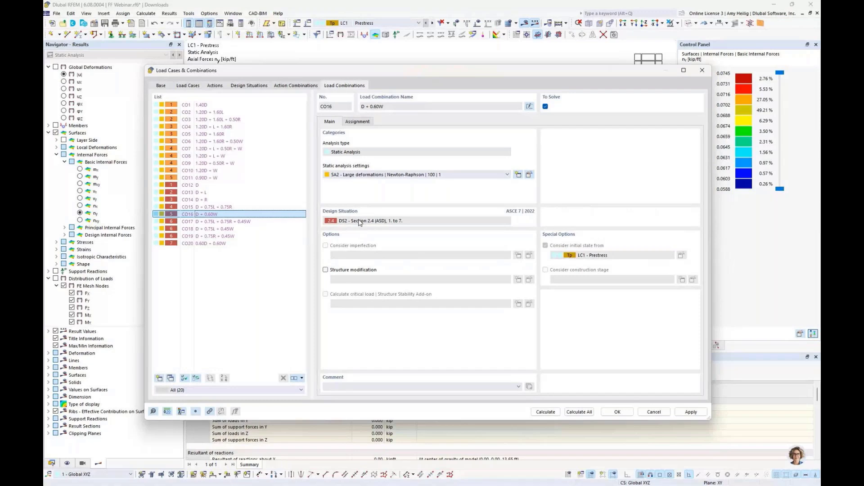
Check the Dead load case settings once more and accept the load case and combination definitions.
click(193, 86)
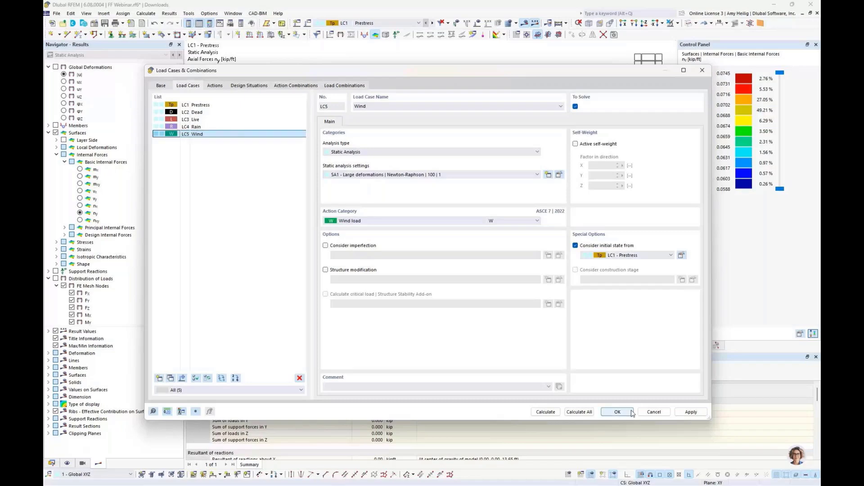
click(234, 118)
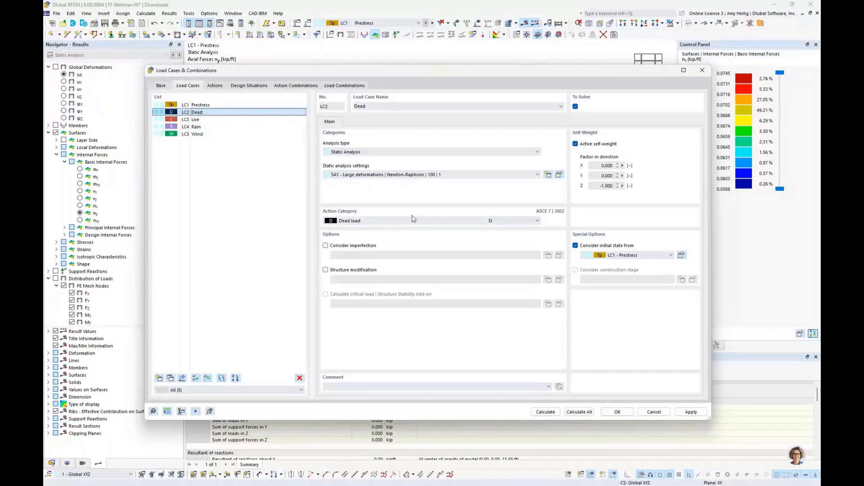
click(617, 412)
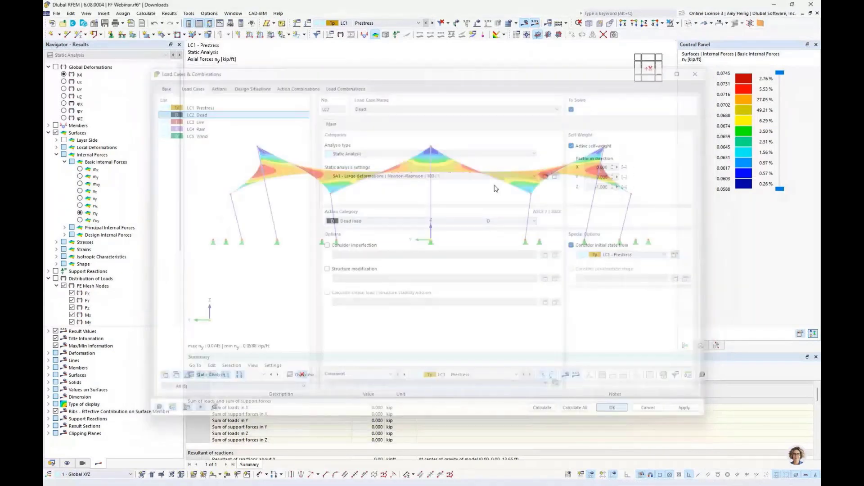
ctrl+middle_drag(540, 191, 477, 223)
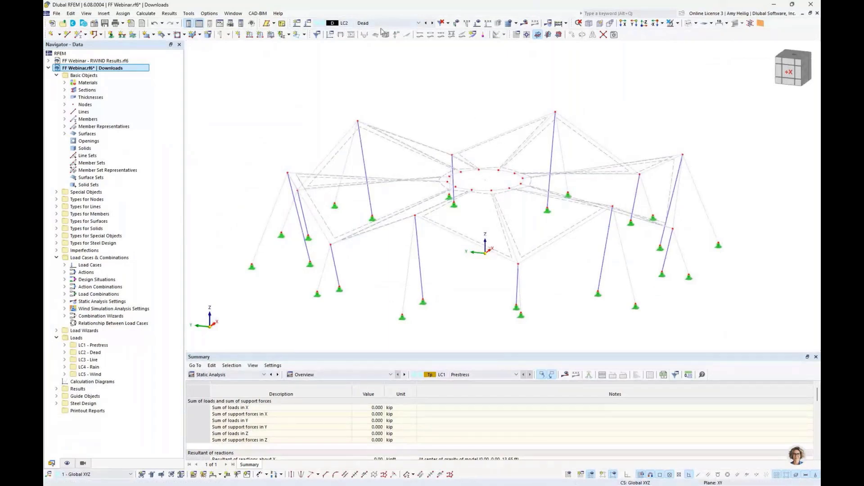
Start a new surface load in load case LC3 Live with load type Force and a uniform distribution.
click(432, 22)
click(271, 35)
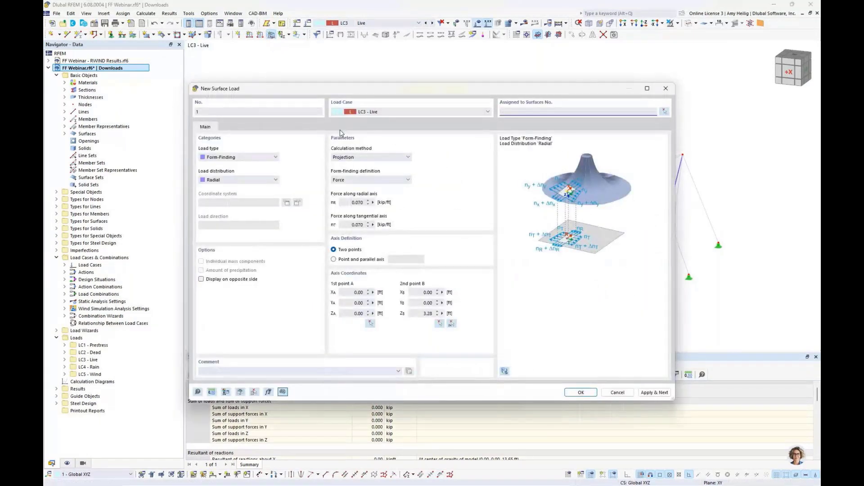
click(255, 158)
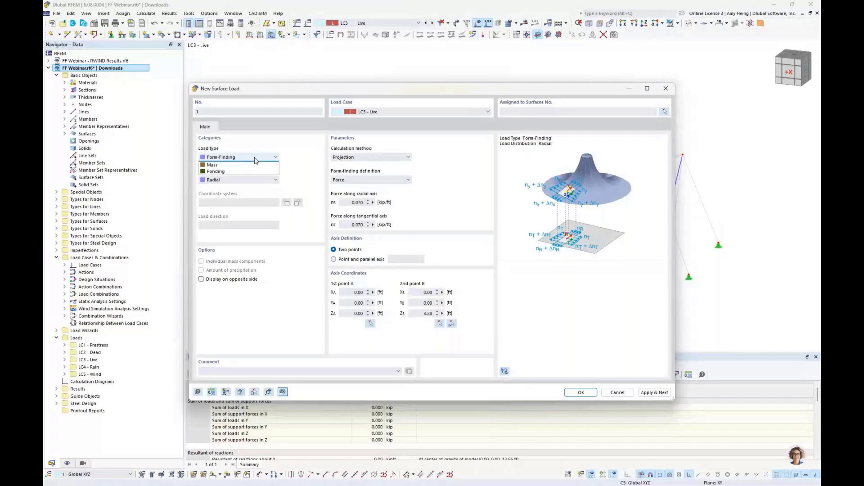
click(250, 164)
click(258, 180)
click(258, 185)
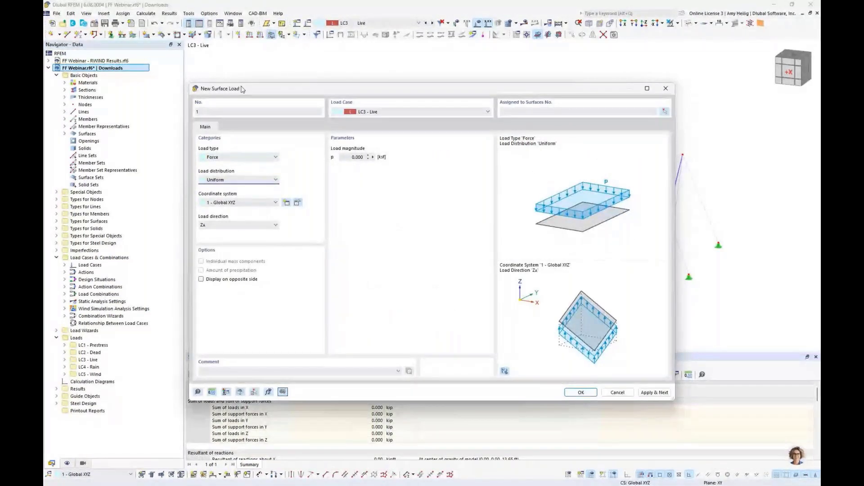
Set the live load magnitude to -0.005 ksf, acting globally in Z on the projected area.
click(358, 157)
key(BackSpace)
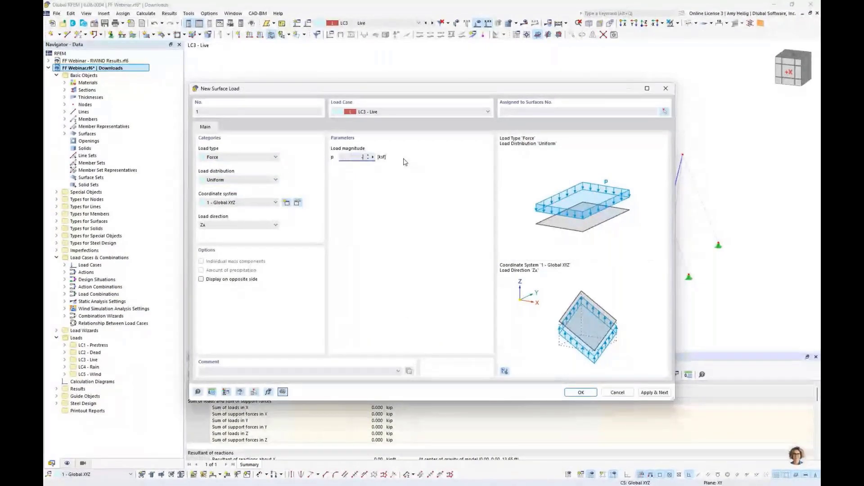
text(-0.005)
click(246, 229)
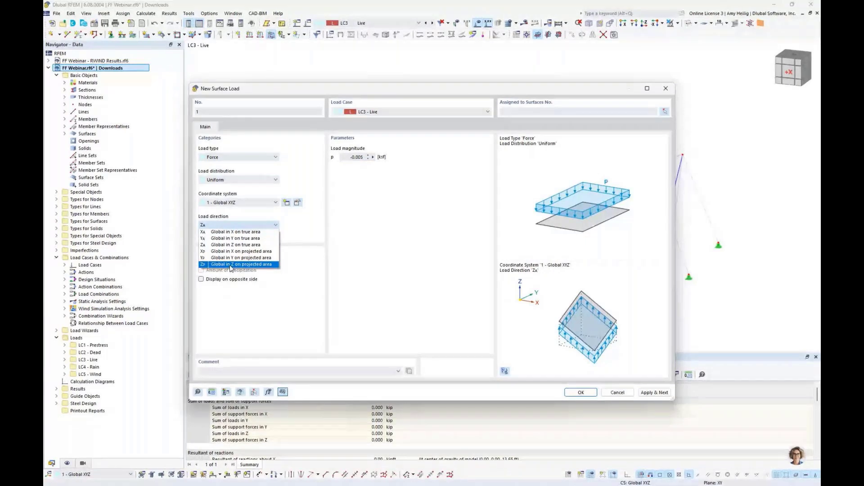
click(231, 265)
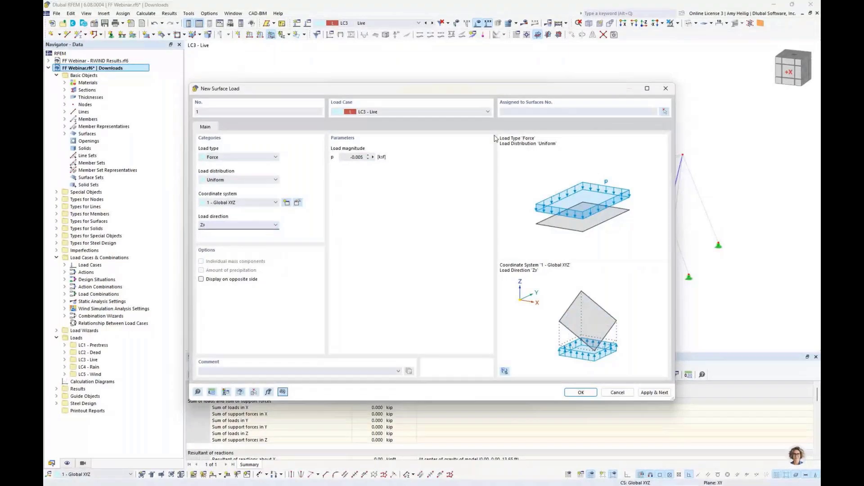
Assign the live surface load to surfaces 1-12 and apply it, continuing with a new surface load.
click(508, 112)
text(1-12)
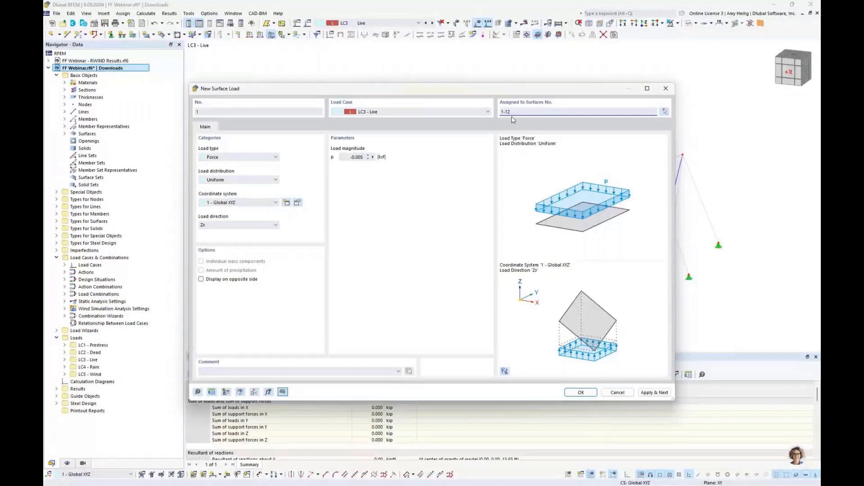
drag(479, 90, 493, 102)
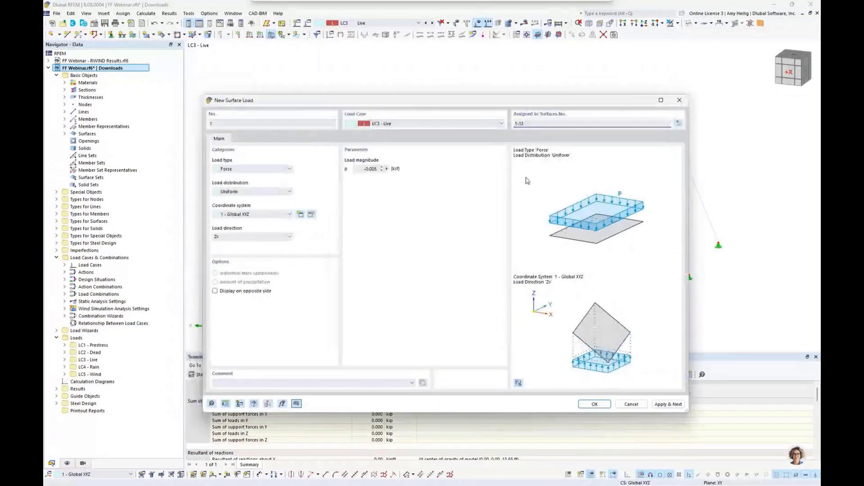
click(666, 404)
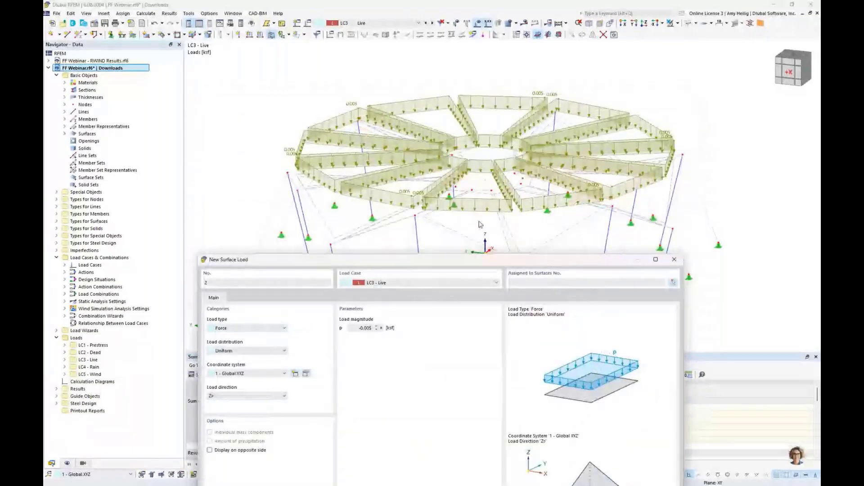
Set the new surface load to load case LC4 Rain with load type Ponding.
drag(484, 264, 501, 90)
click(495, 108)
click(488, 135)
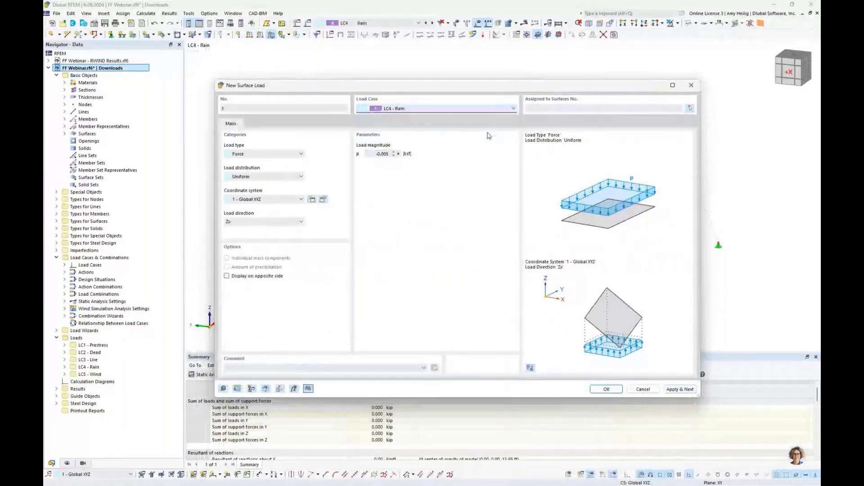
click(277, 153)
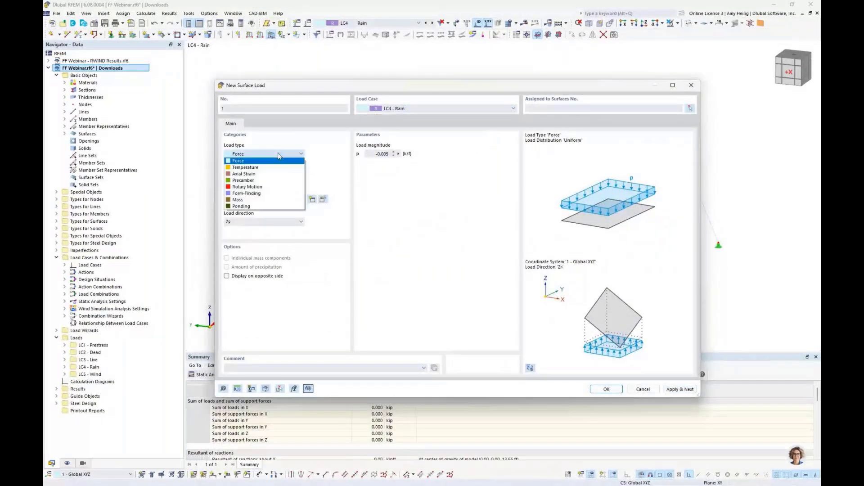
click(263, 207)
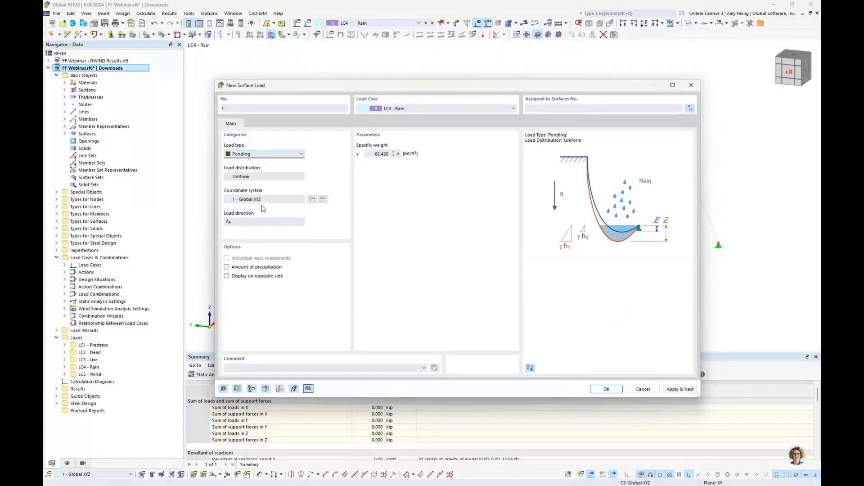
Switch to the presentation and read the slide explaining the load type Ponding.
key(super+Tab)
click(428, 159)
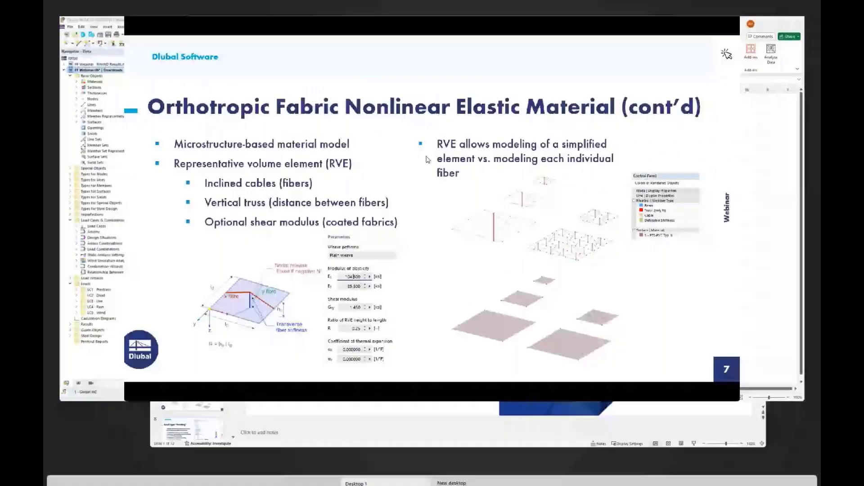
click(427, 159)
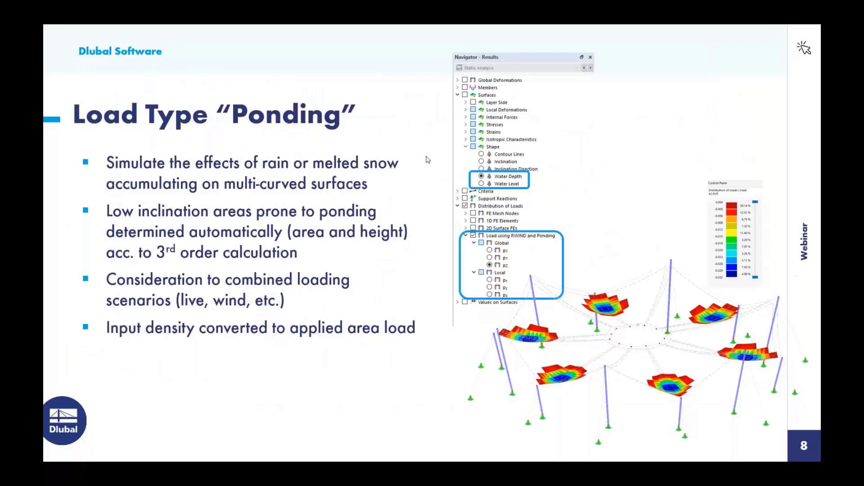
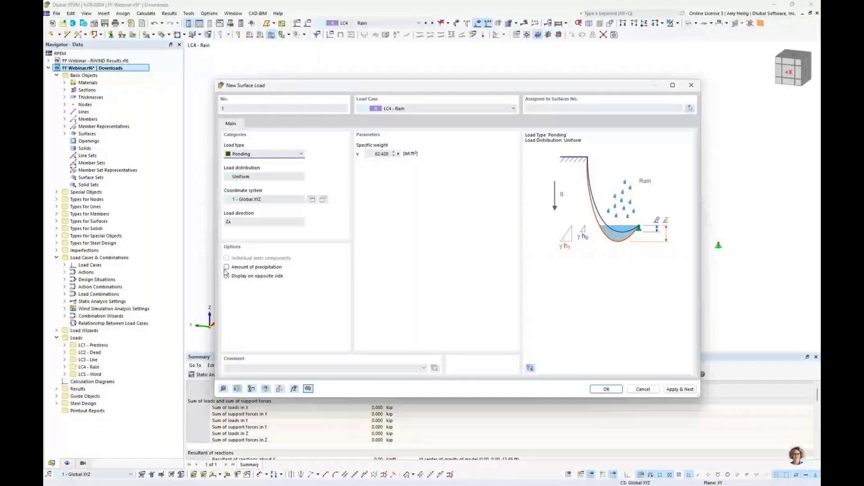
Assign the ponding load to the membrane surfaces with the amount of precipitation option left off, and create it.
click(226, 268)
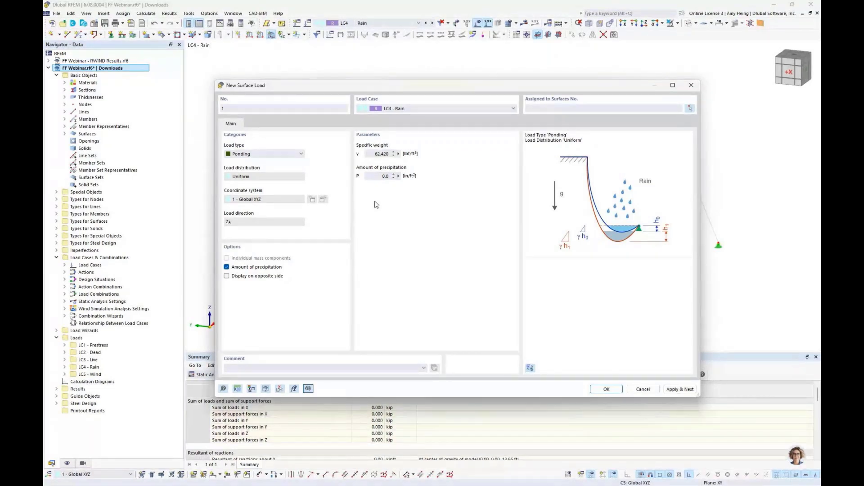
click(227, 268)
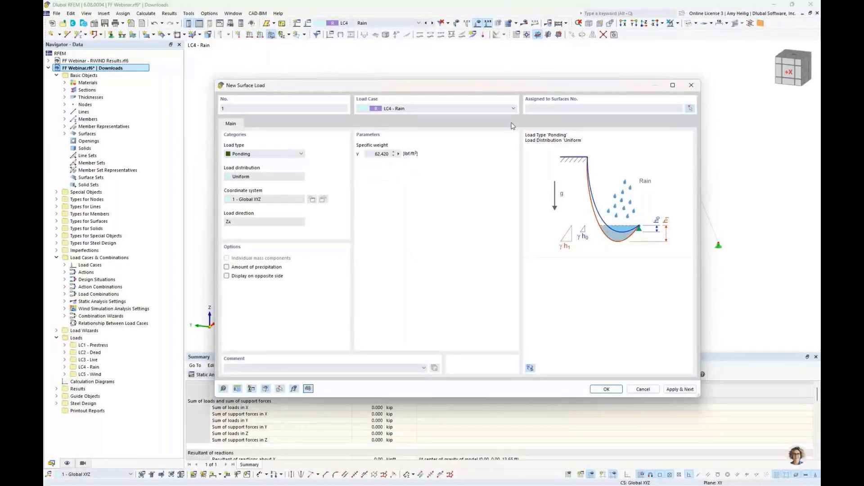
click(532, 109)
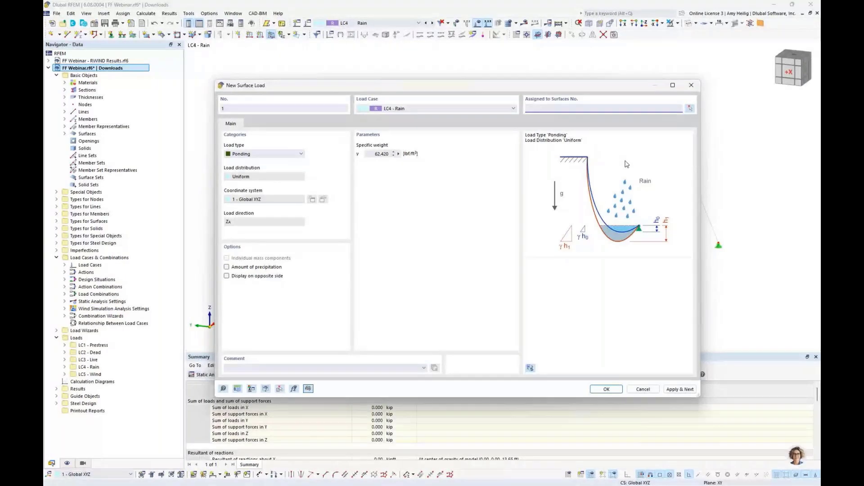
click(606, 389)
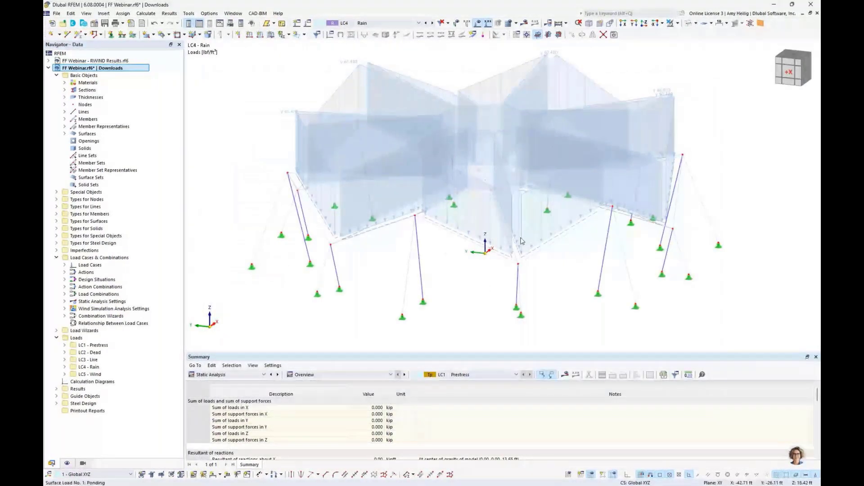
scroll(457, 248, down, 2)
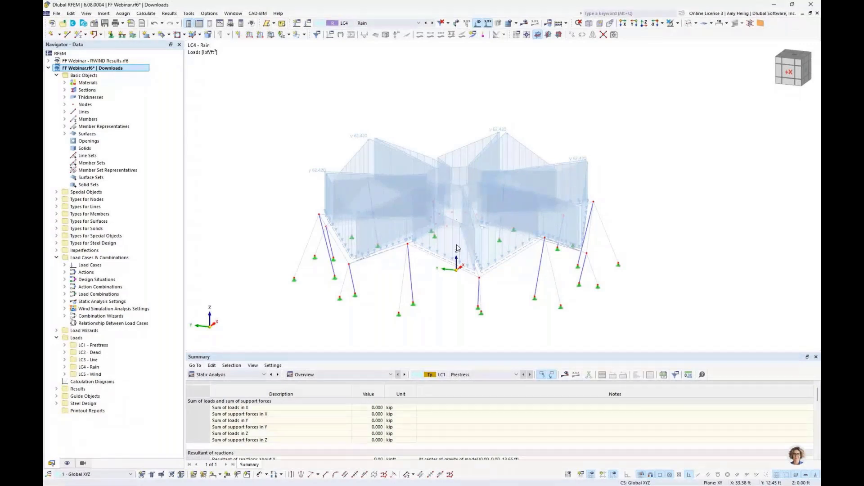
Change the analysis type of load case LC5 Wind to Wind Simulation.
click(307, 23)
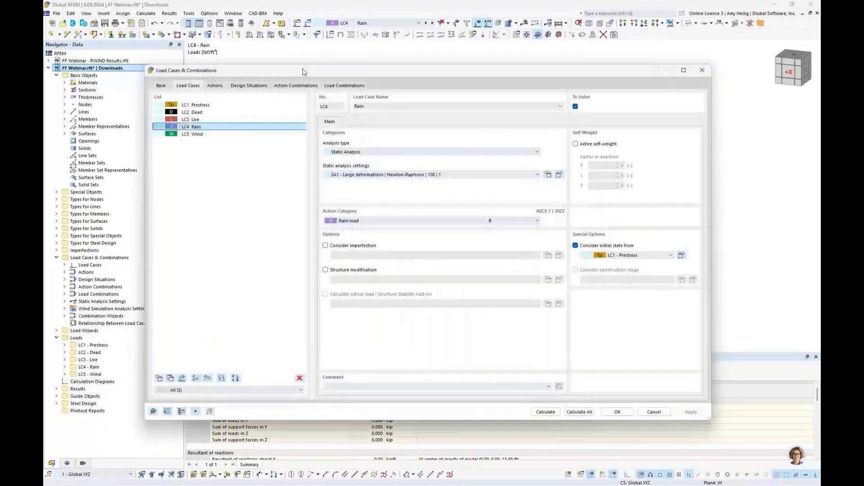
click(210, 135)
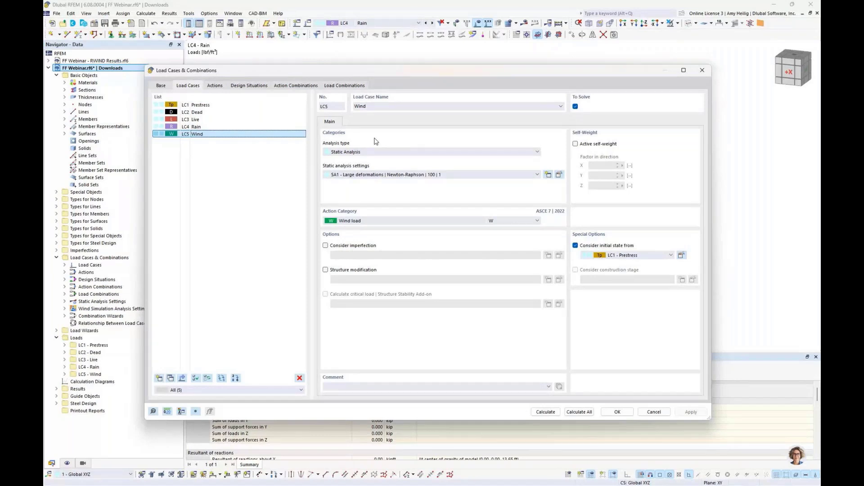
click(364, 153)
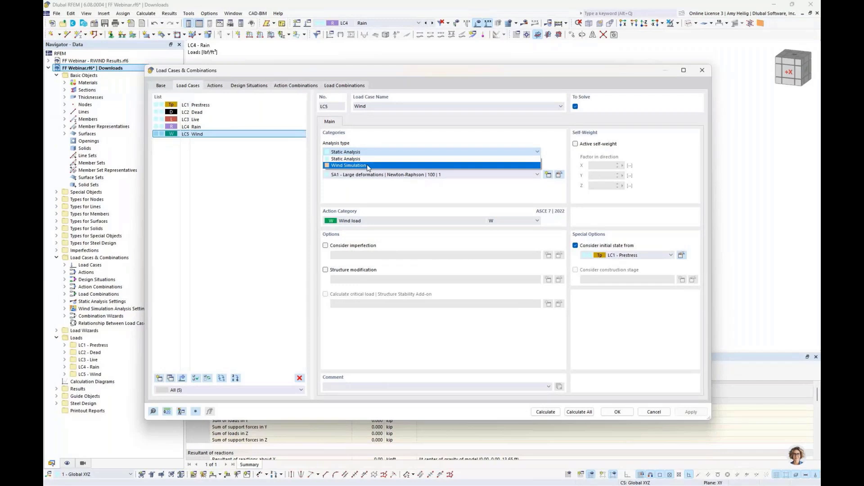
click(368, 166)
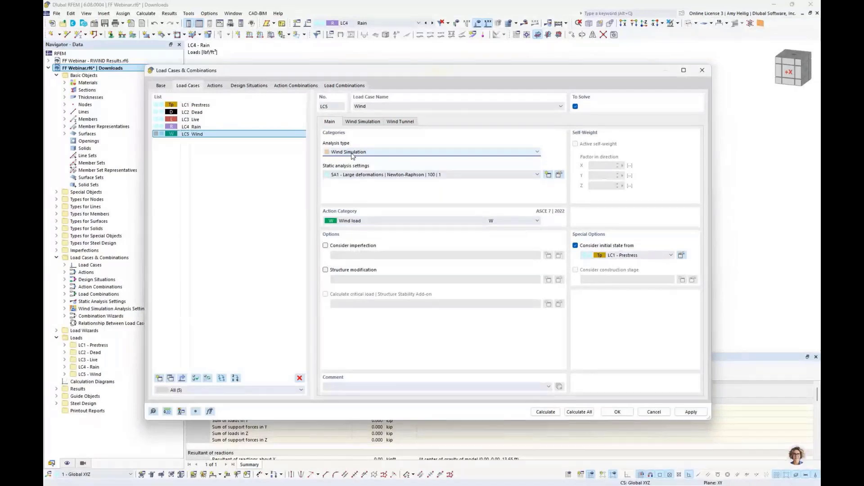
Edit the LC5 wind profile according to ASCE 7, with a user-defined definition type and exposure Category C.
click(366, 122)
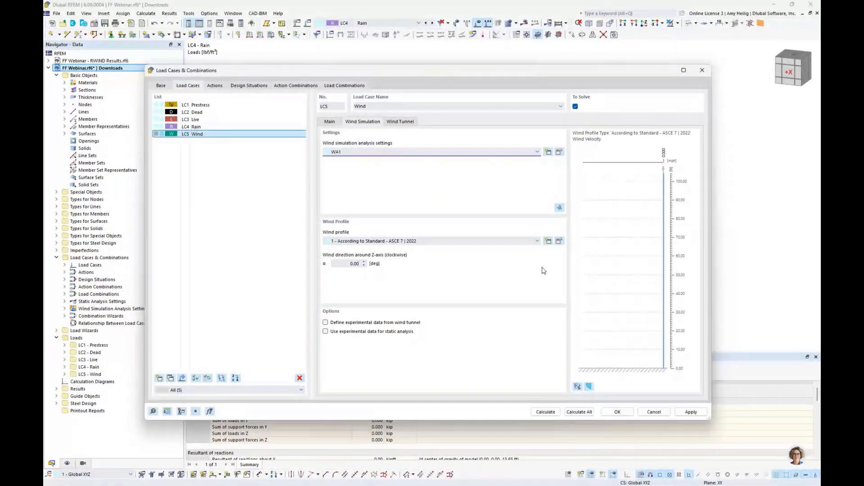
click(559, 242)
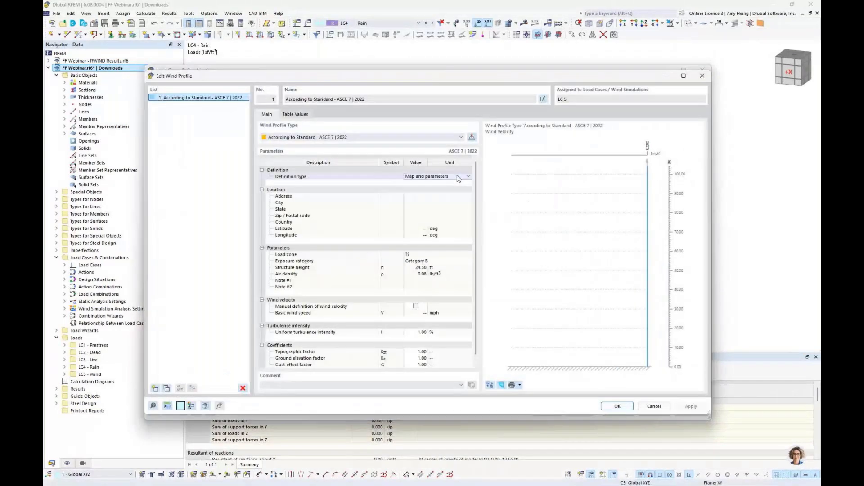
click(458, 178)
click(420, 189)
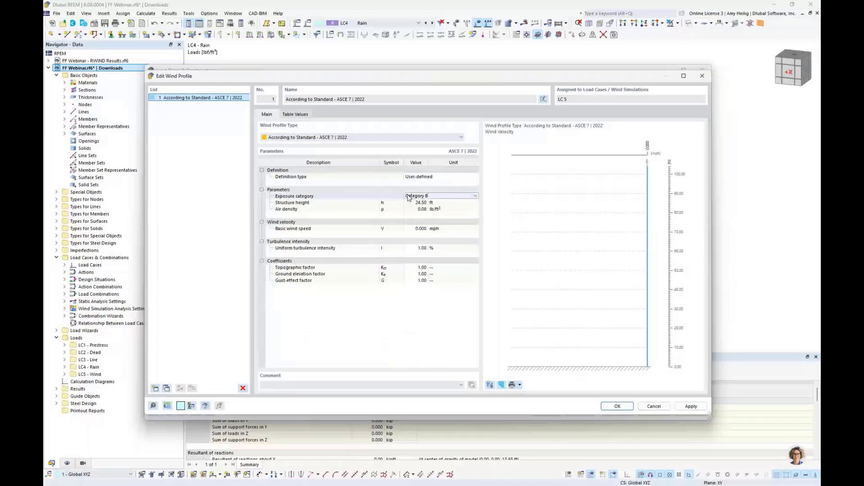
click(415, 198)
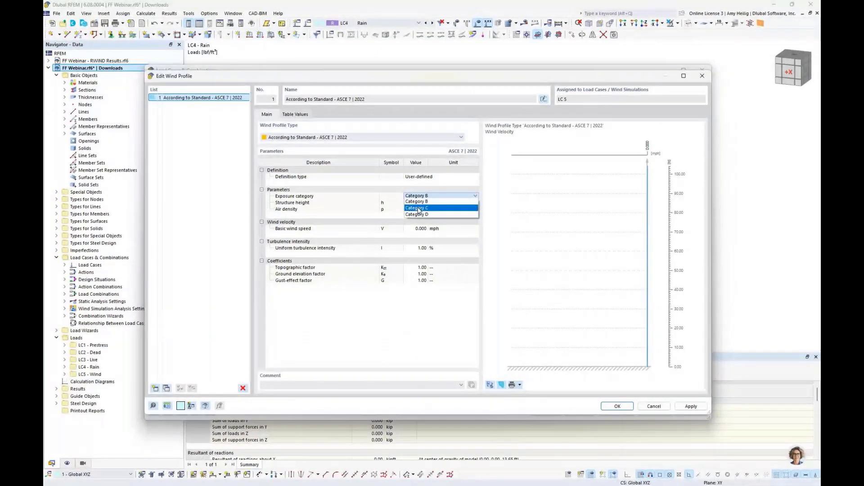
click(419, 210)
Set the wind profile's basic wind speed to 120 mph and accept the profile and load case definitions.
click(417, 227)
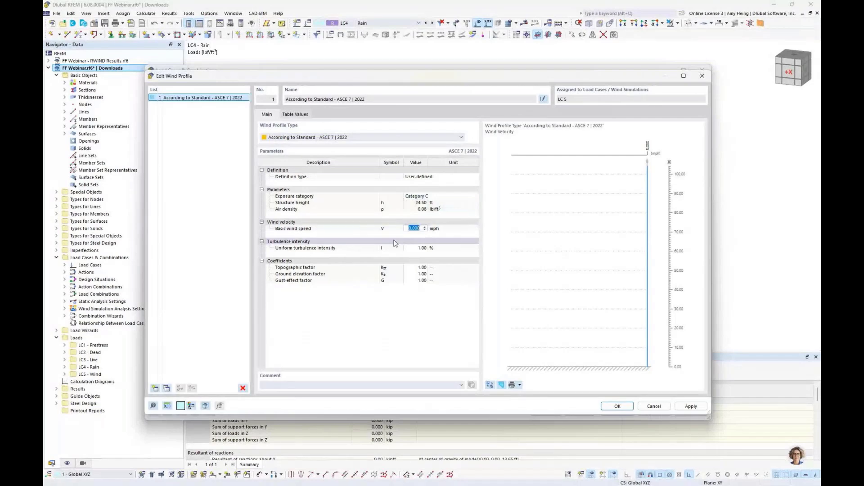
text(120)
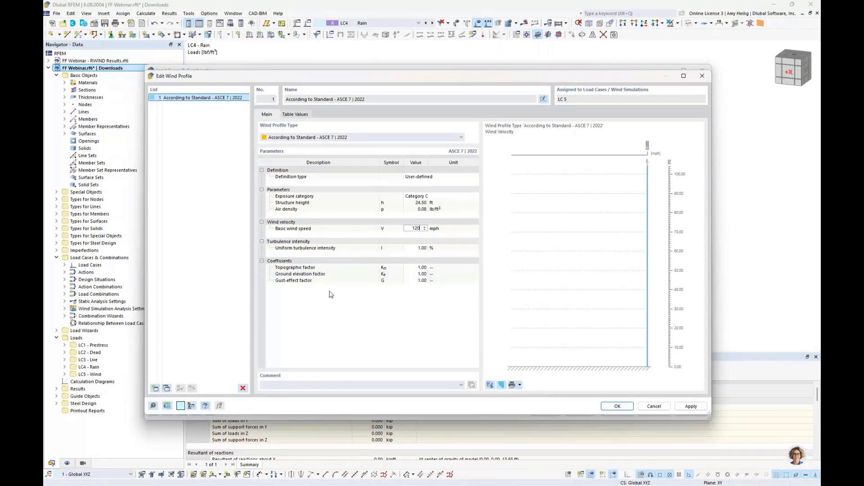
click(347, 280)
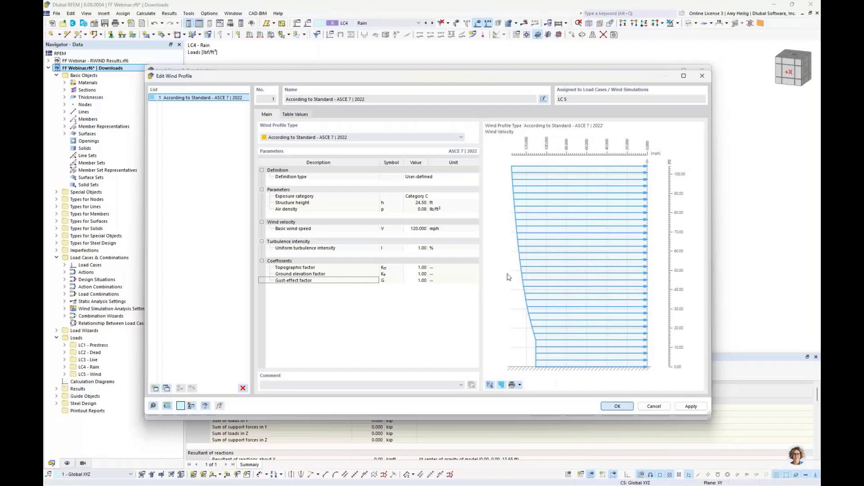
key(Return)
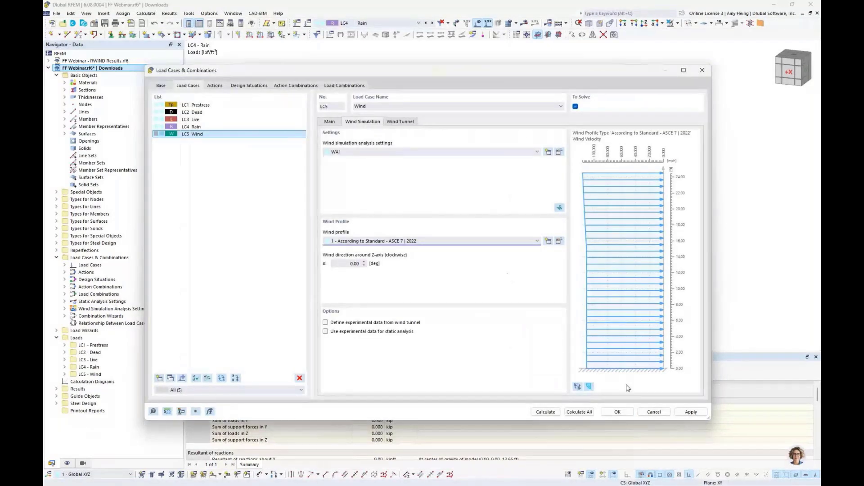
click(624, 413)
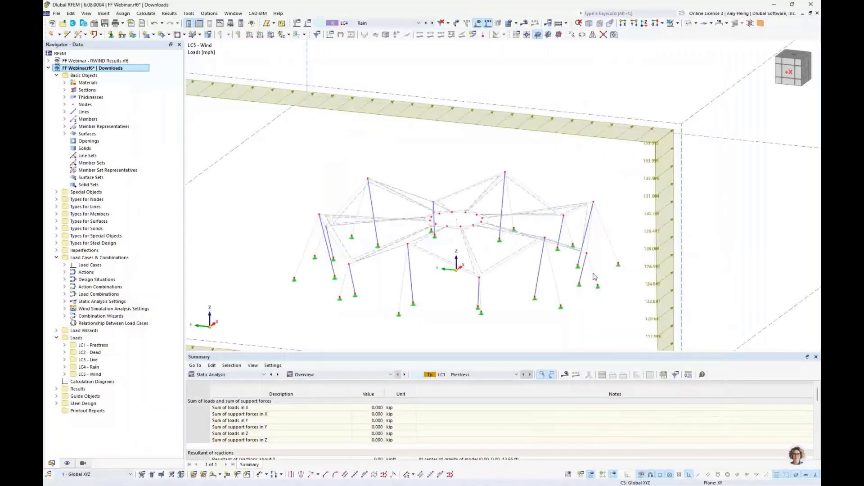
Toggle the option to consider surface thickness in the wind simulation mesh settings, and accept the settings.
middle_drag(630, 242, 361, 184)
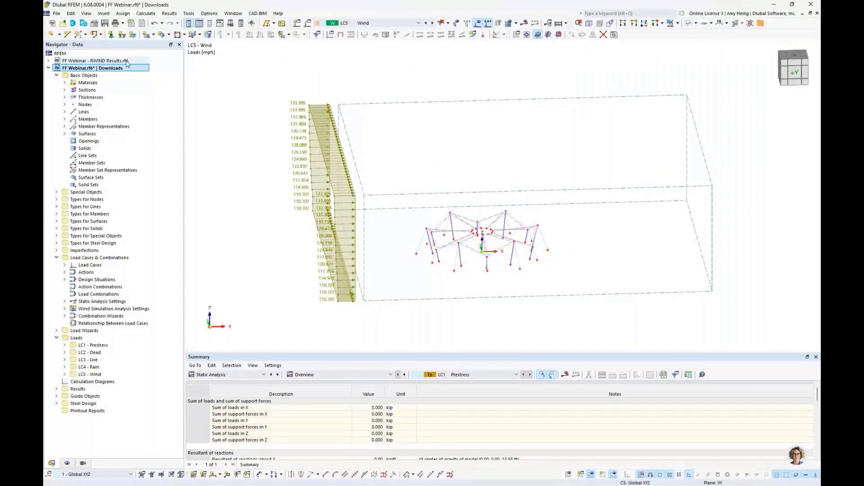
click(146, 13)
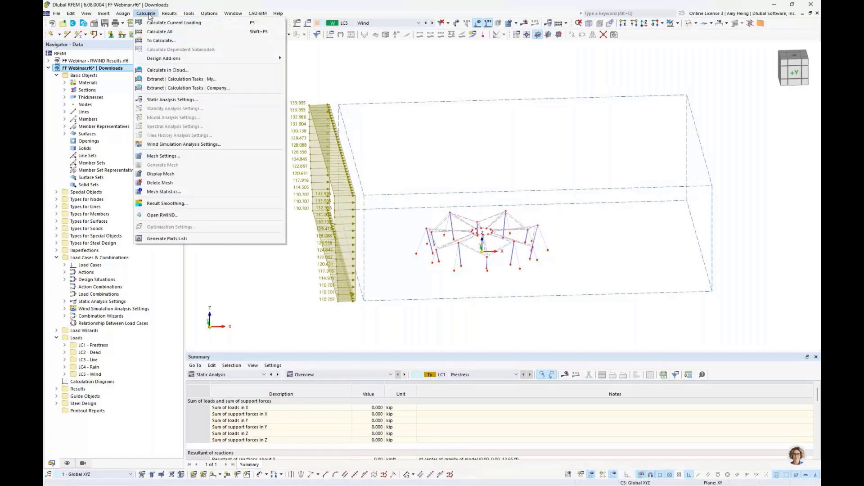
click(167, 156)
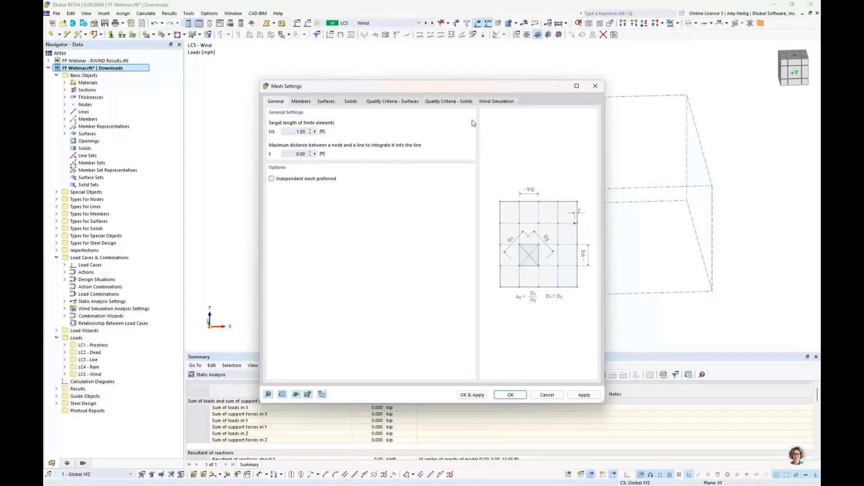
click(491, 103)
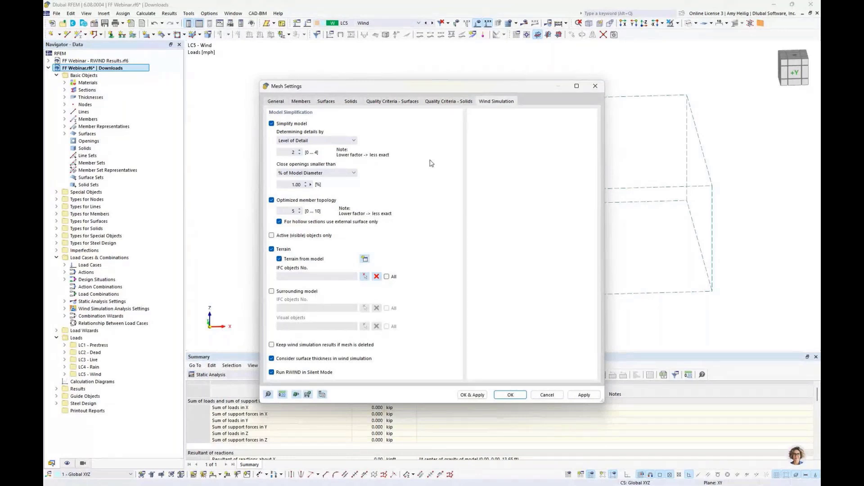
click(280, 359)
click(512, 395)
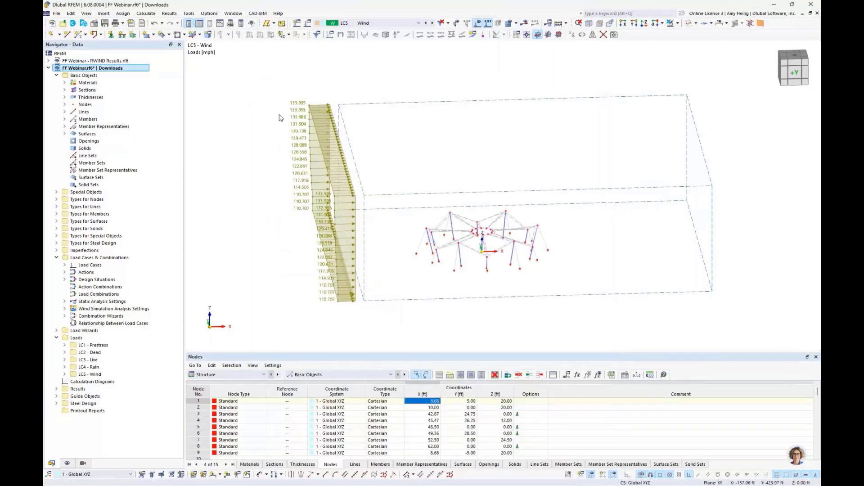
Open the LC5 wind load case in RWIND and inspect the membrane structure in its wind tunnel.
click(146, 13)
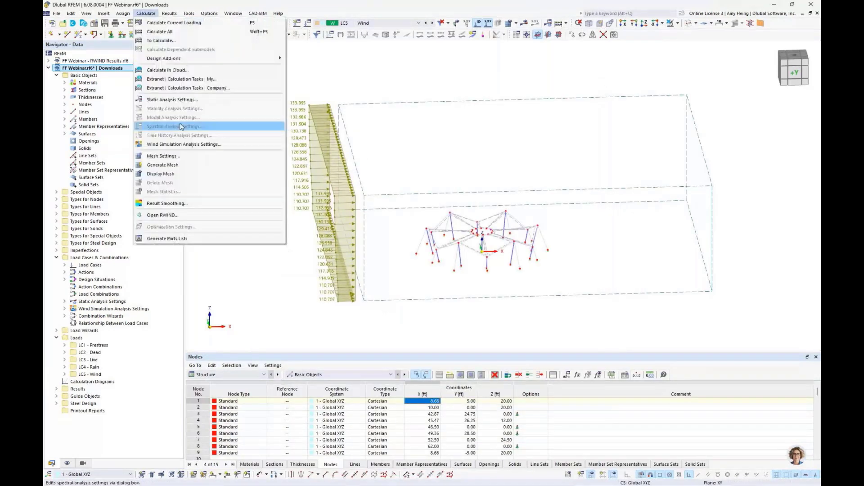
click(176, 218)
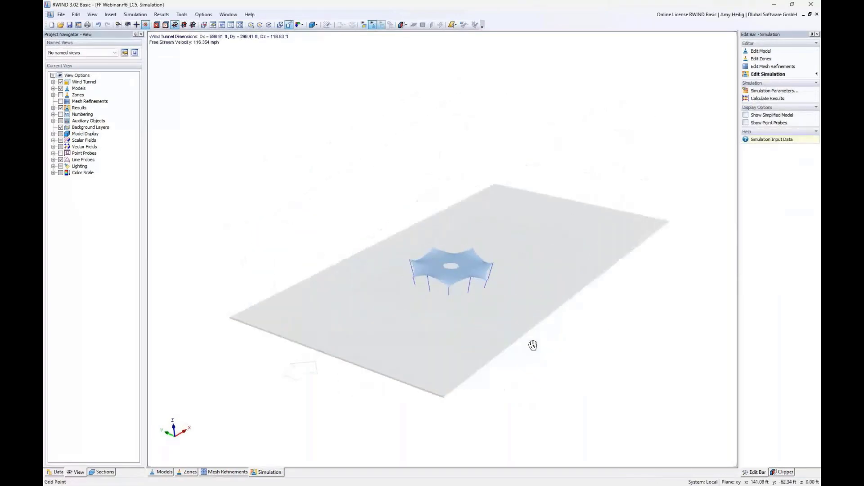
scroll(452, 265, up, 5)
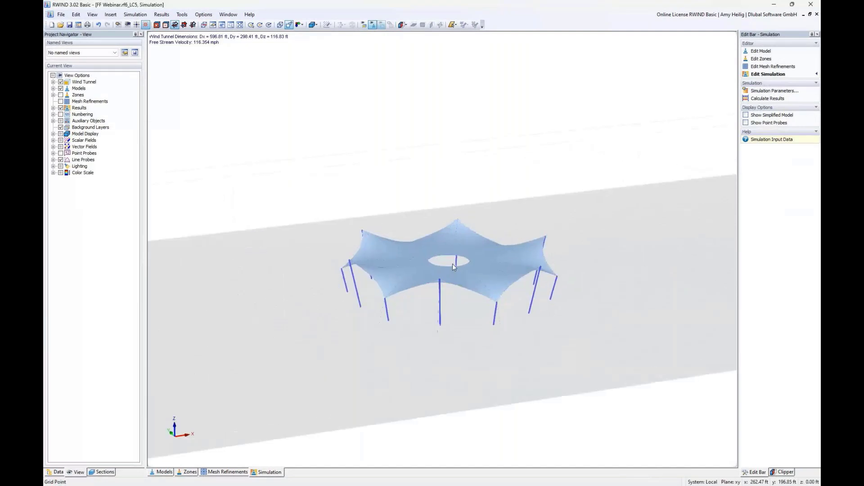
ctrl+middle_drag(421, 331, 477, 309)
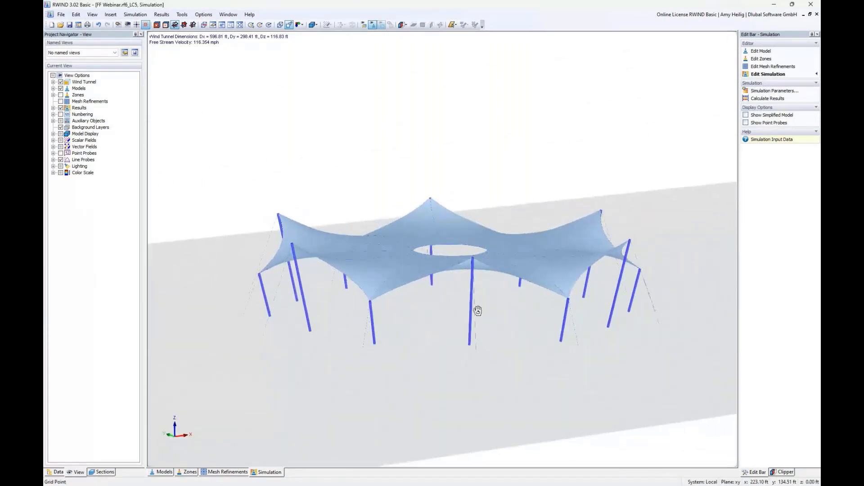
scroll(480, 312, down, 6)
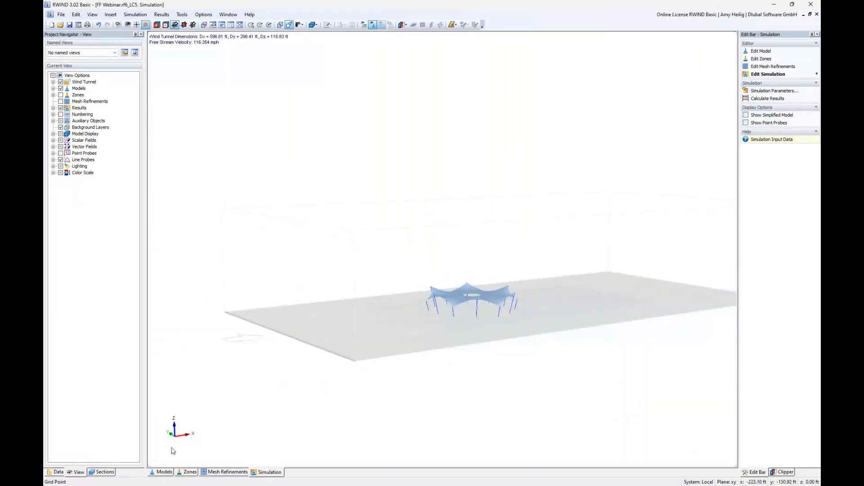
In the Models view, swap the original model for the simplified model, examine its mesh, and restore the original display.
click(164, 472)
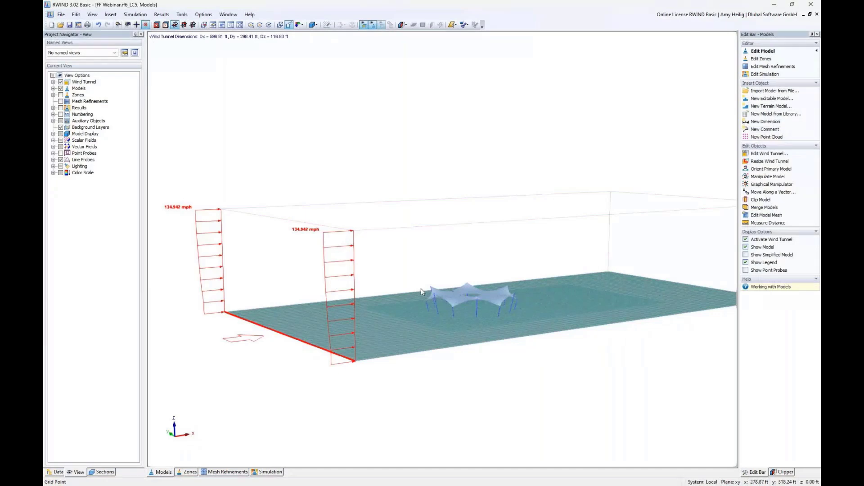
ctrl+middle_drag(421, 289, 490, 324)
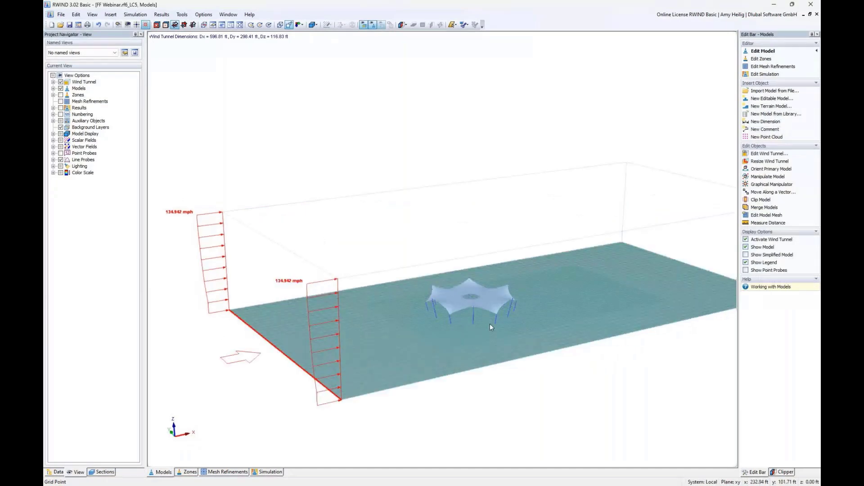
click(53, 88)
click(68, 102)
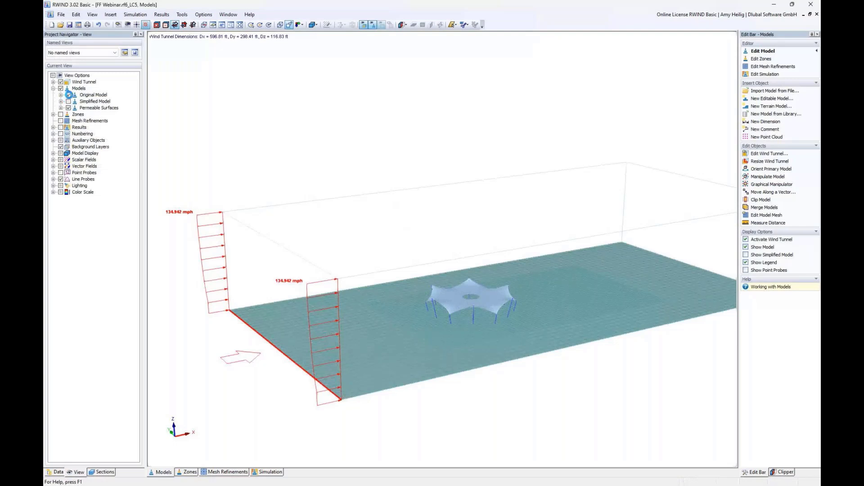
click(69, 95)
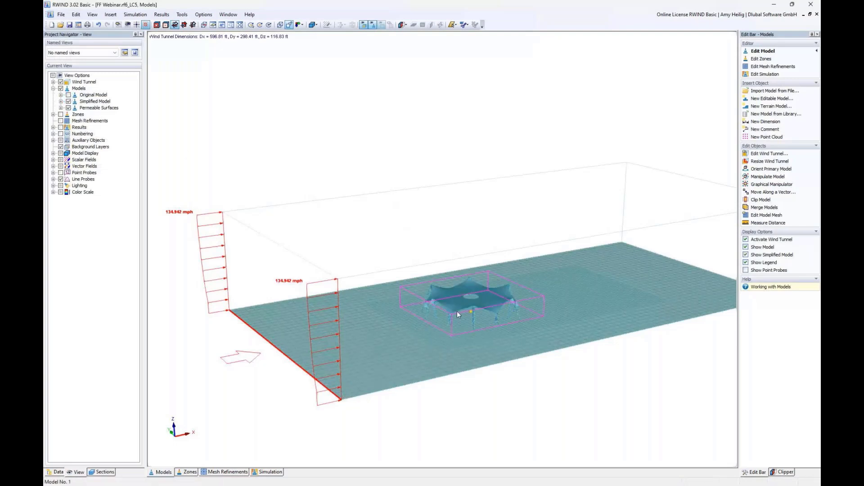
scroll(479, 317, up, 5)
scroll(471, 300, up, 5)
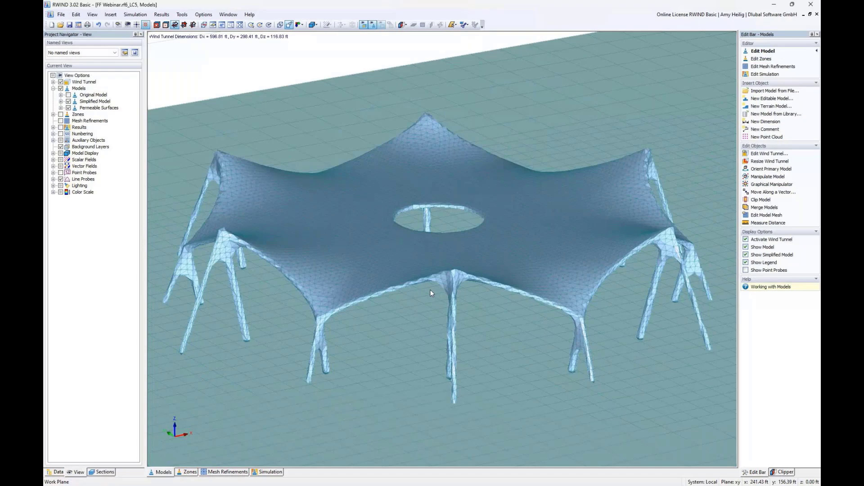
click(68, 101)
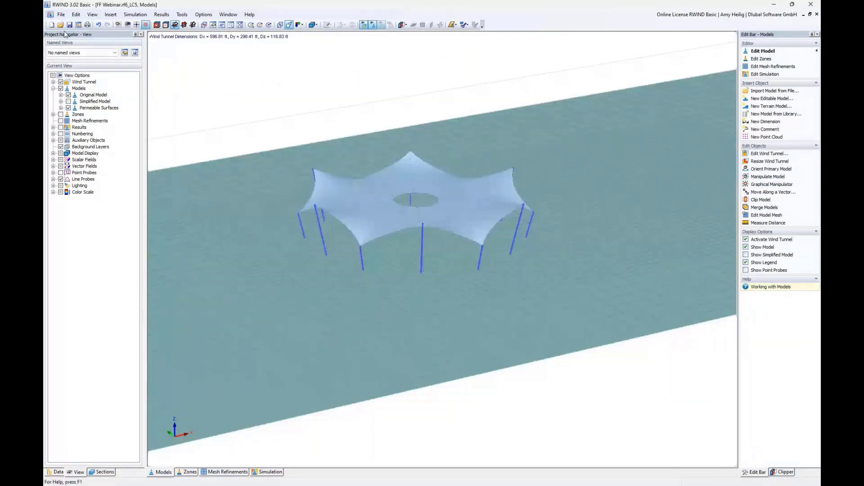
Open the saved RWIND project with LC6 results and examine the surface pressure across the membrane from several angles.
click(60, 24)
double_click(432, 216)
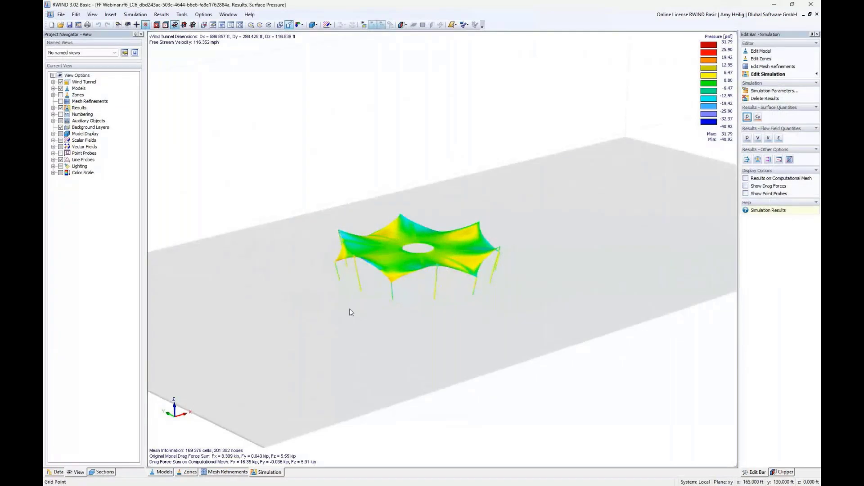
mouse_move(395, 268)
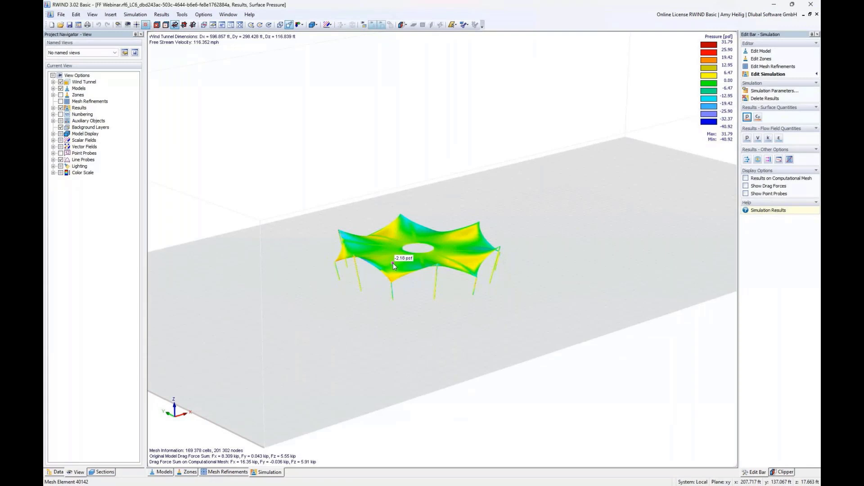
scroll(393, 263, up, 2)
scroll(391, 260, down, 4)
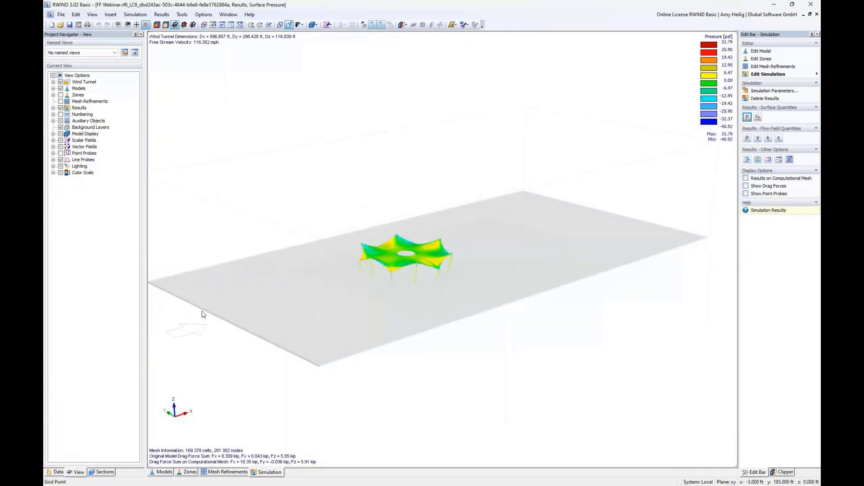
scroll(364, 289, up, 3)
scroll(363, 288, up, 2)
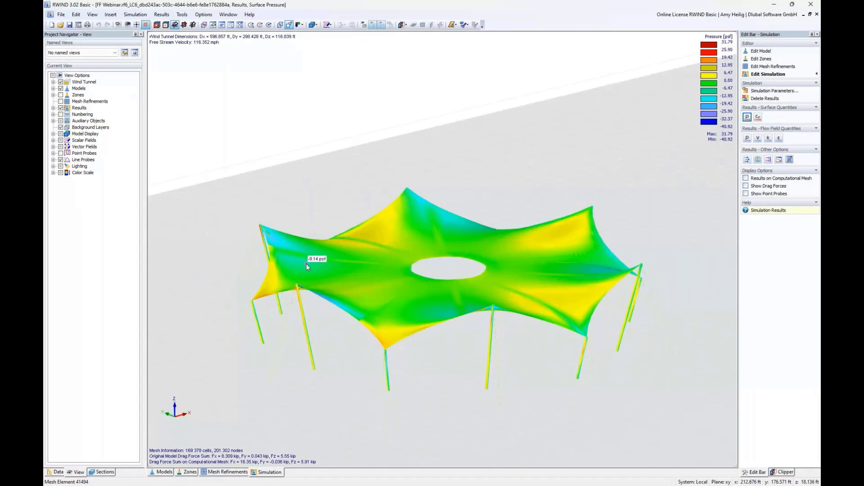
middle_drag(383, 262, 408, 188)
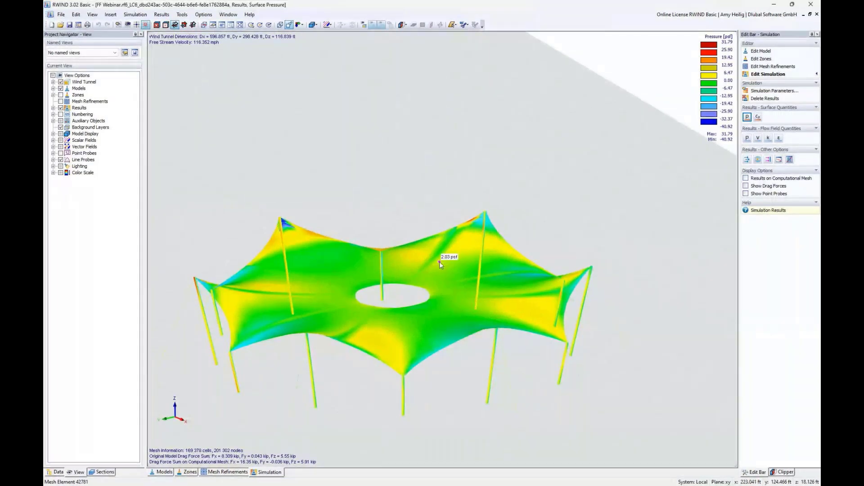
ctrl+middle_drag(439, 261, 400, 379)
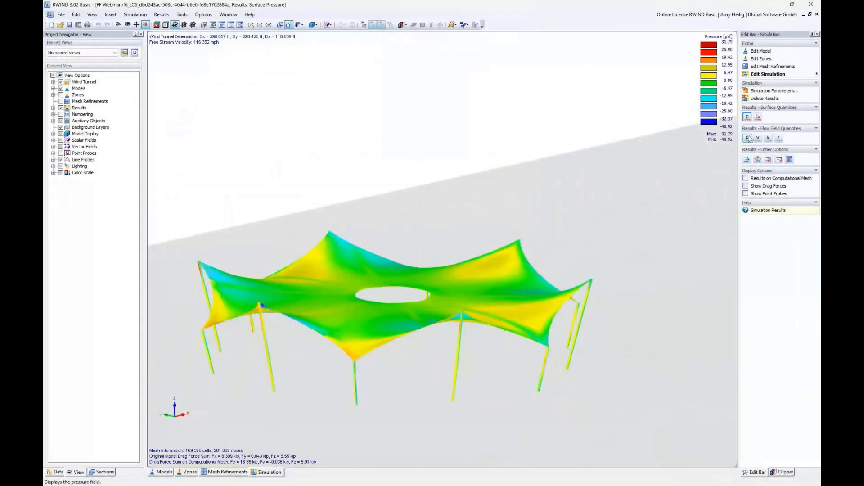
Display the surface Cp coefficient results and probe the values on the membrane.
click(758, 117)
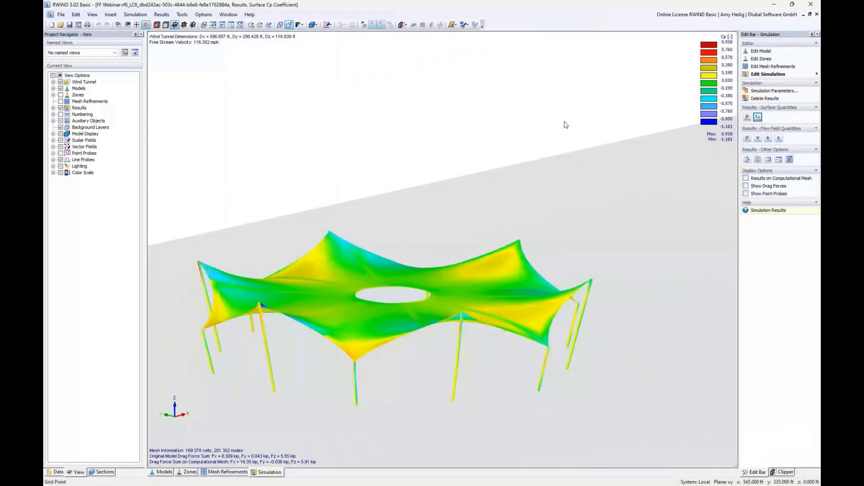
middle_drag(486, 191, 500, 168)
mouse_move(361, 261)
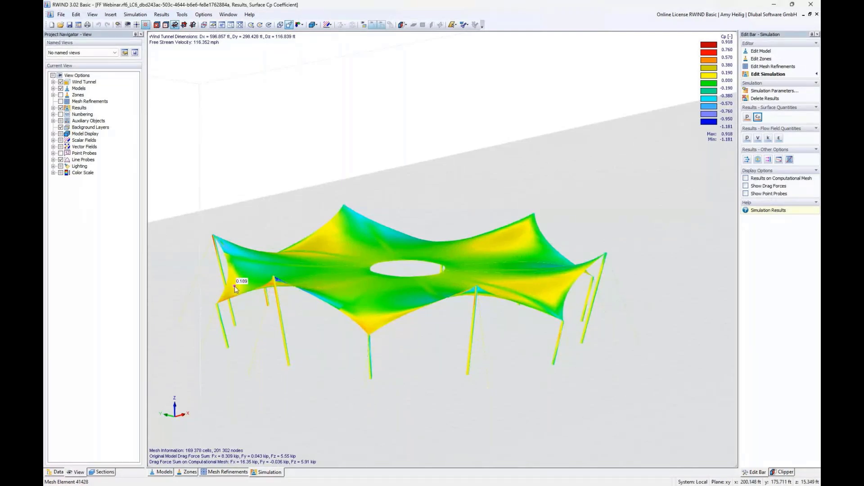
ctrl+middle_drag(538, 206, 515, 221)
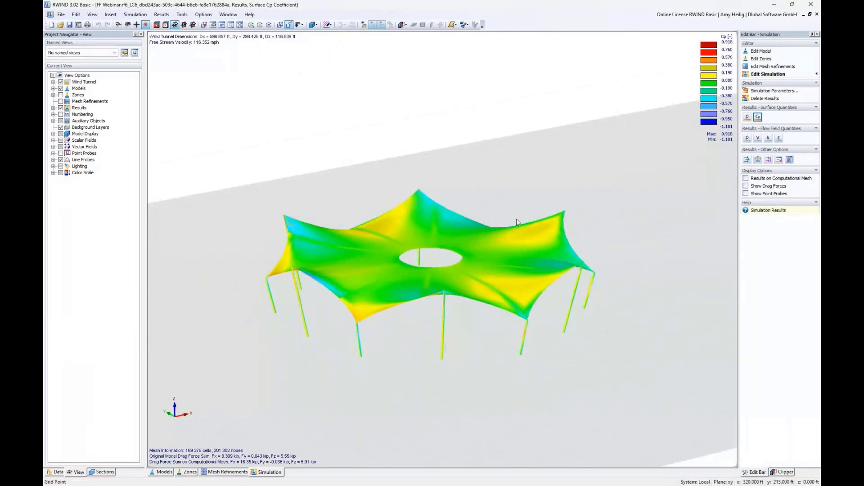
Display the pressure field around the membrane and shift the slicer plane across the structure.
click(747, 138)
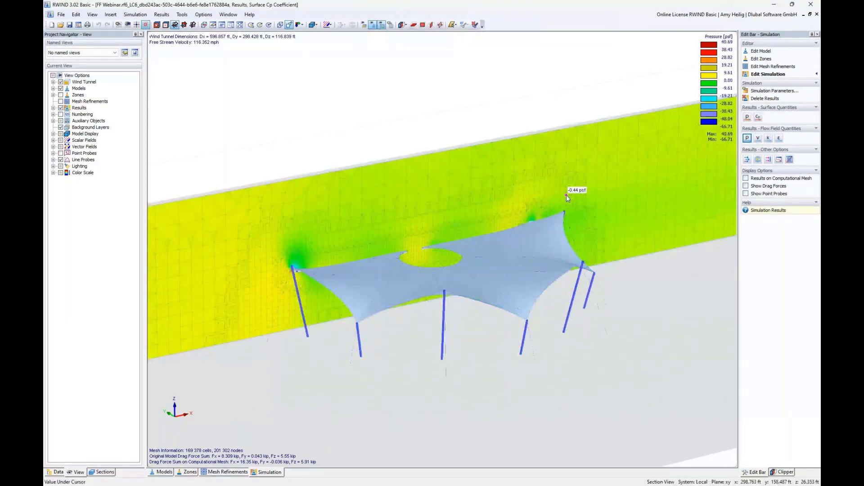
scroll(567, 196, down, 2)
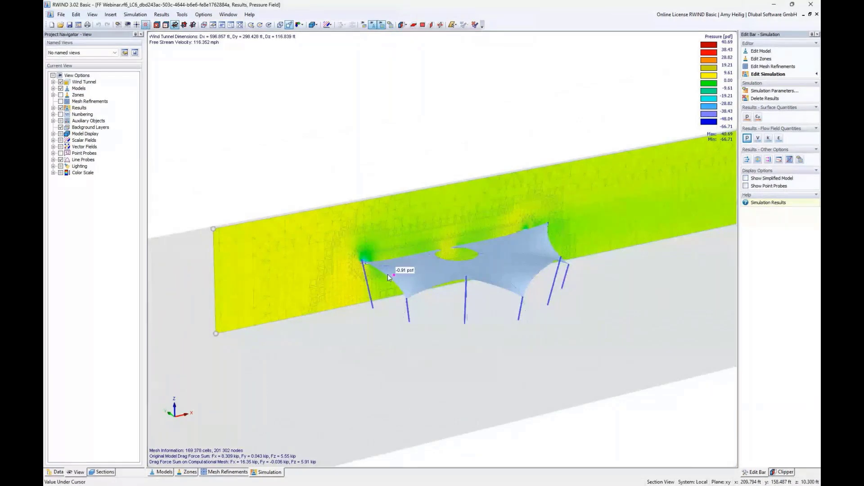
drag(214, 229, 229, 236)
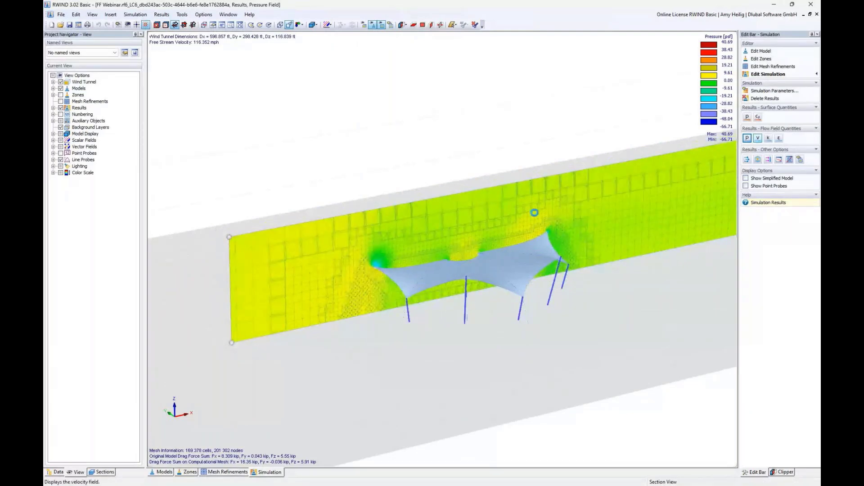
Display the velocity field, probe the wind speeds around the membrane, and shift the slicer plane across the structure.
ctrl+middle_drag(517, 303, 459, 260)
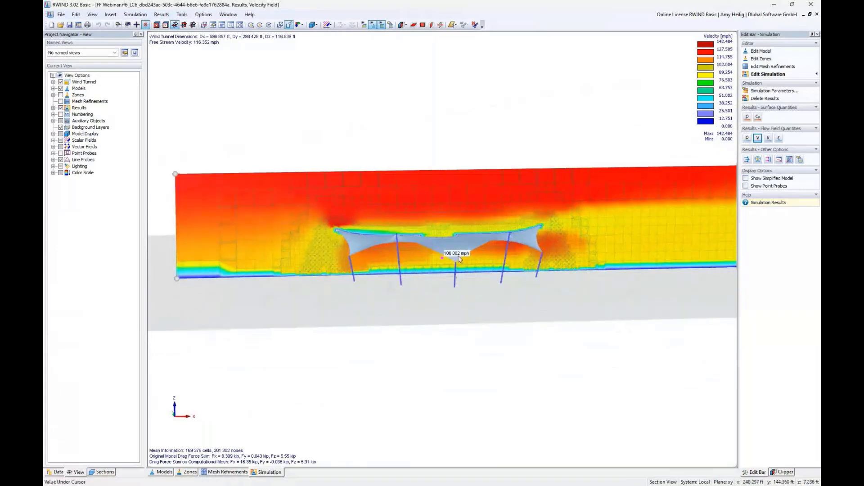
scroll(459, 260, up, 3)
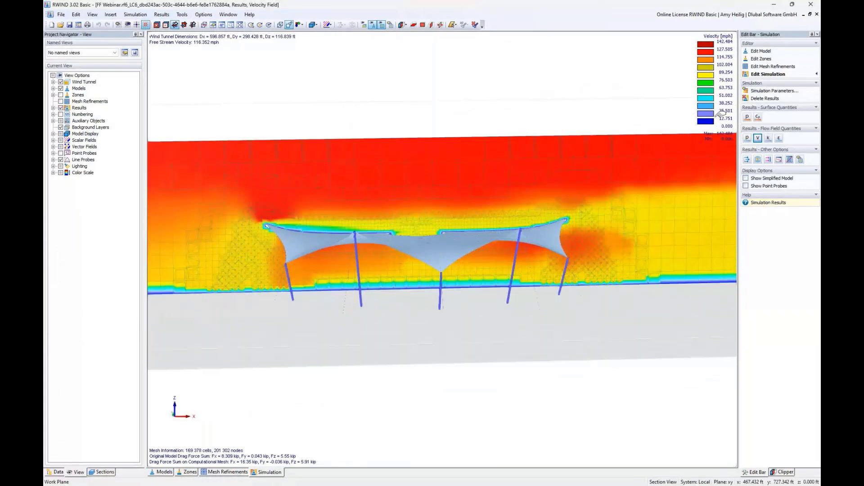
mouse_move(517, 147)
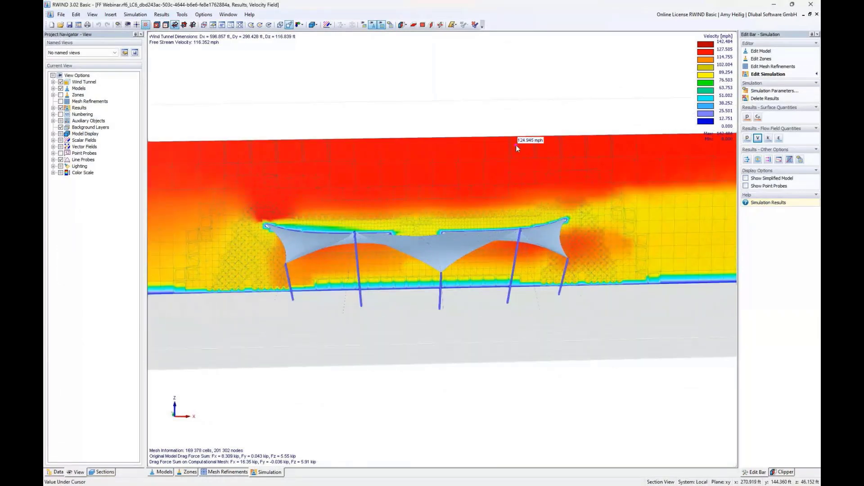
ctrl+middle_drag(345, 208, 398, 257)
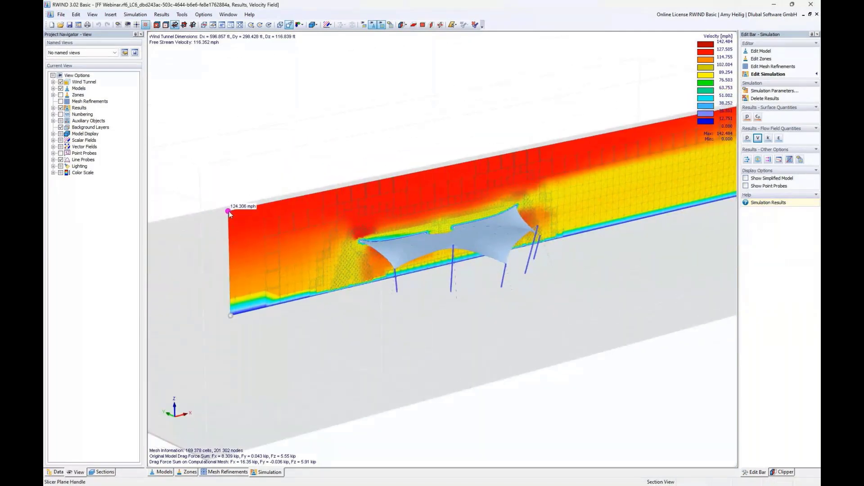
mouse_move(229, 214)
mouse_down()
mouse_move(246, 223)
mouse_move(222, 210)
mouse_up()
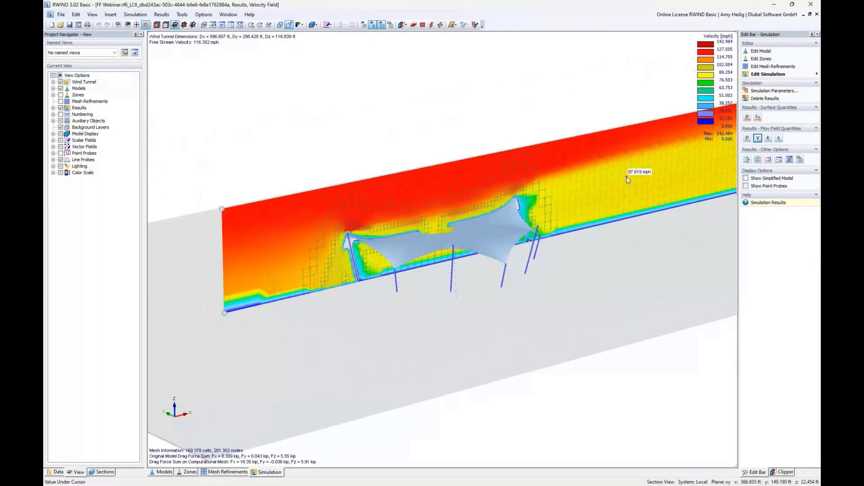
Display the velocity vectors and view the flow around the membrane from the side.
click(746, 160)
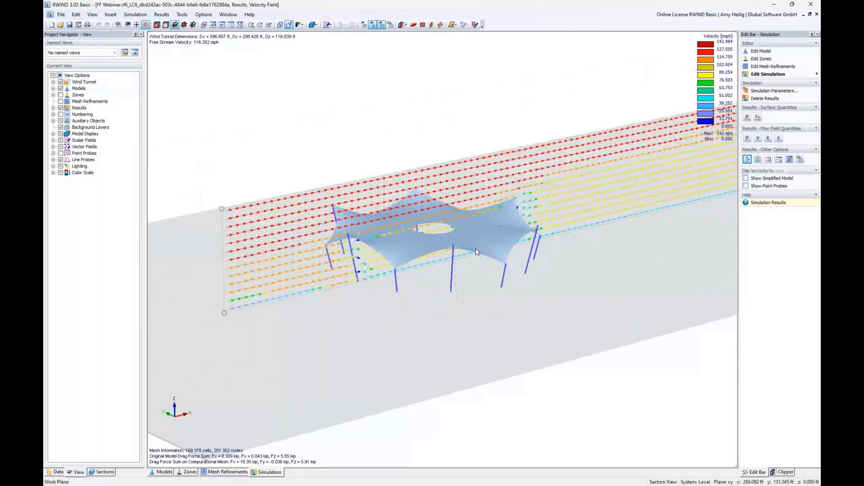
ctrl+middle_drag(564, 280, 493, 216)
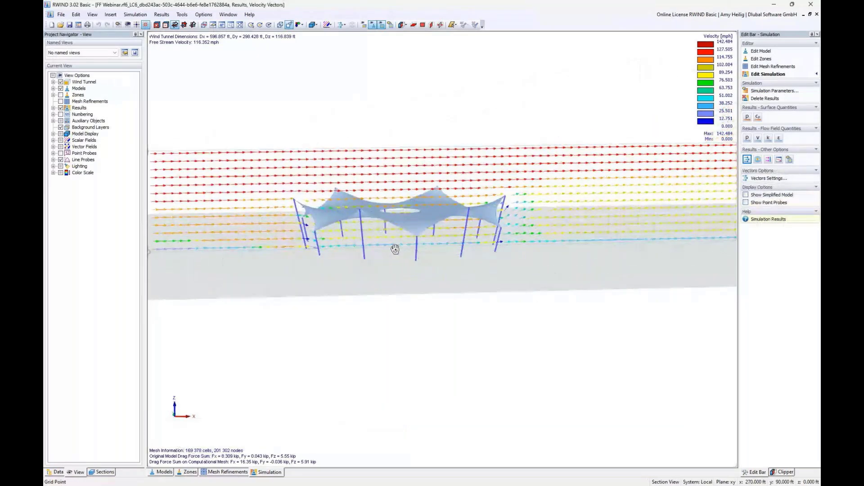
Inspect the velocity vectors close to the membrane and display the streamlines around the whole structure.
scroll(491, 212, up, 5)
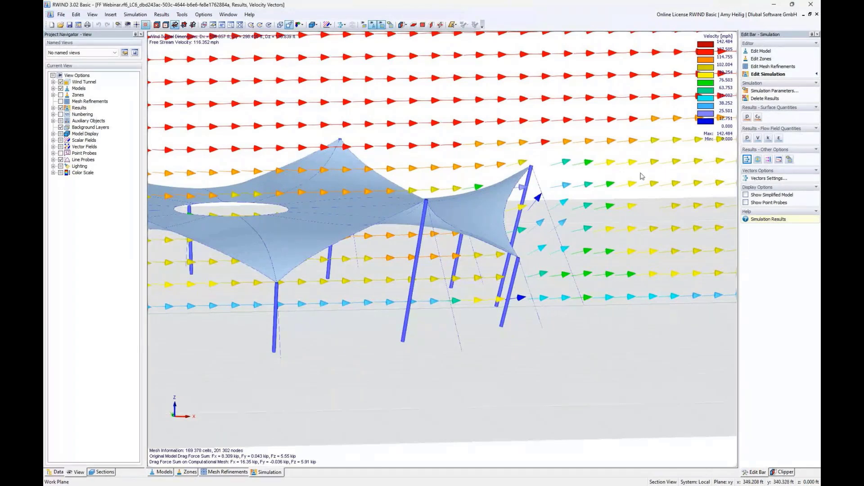
click(758, 160)
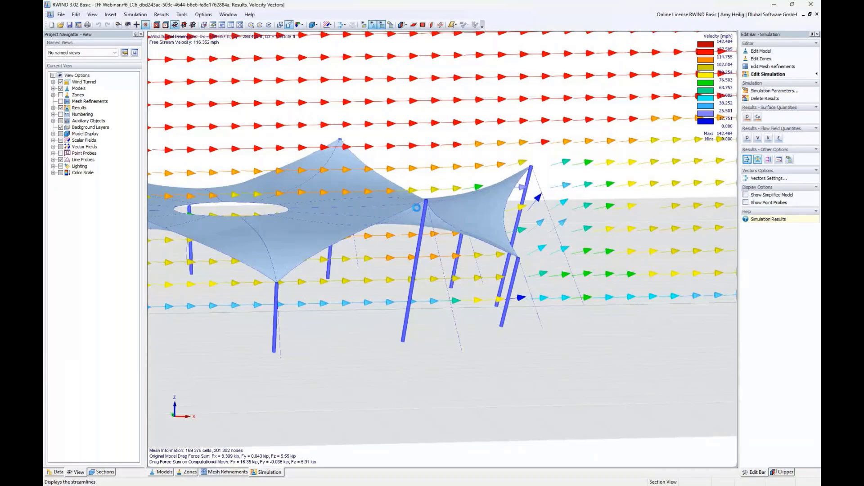
scroll(417, 207, down, 5)
scroll(270, 229, down, 2)
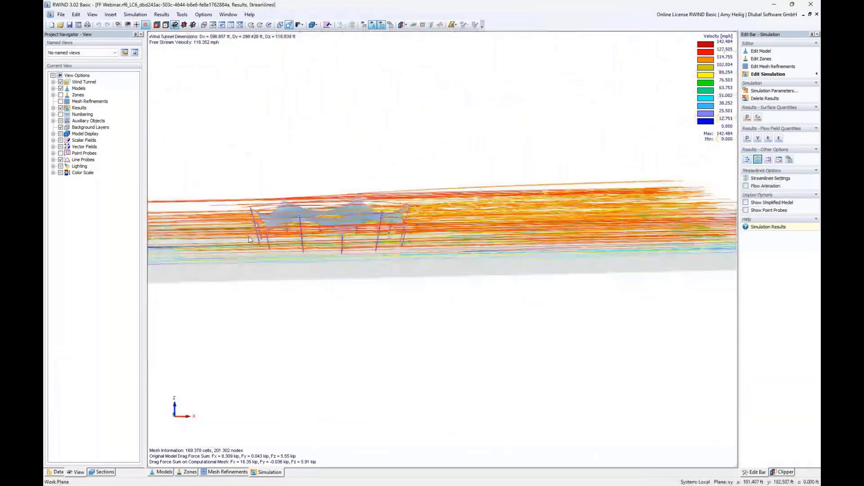
middle_drag(248, 228, 301, 272)
Open the streamlines settings, narrow the 3D box of control points from both sides across the wind direction, and raise its upper face.
click(770, 178)
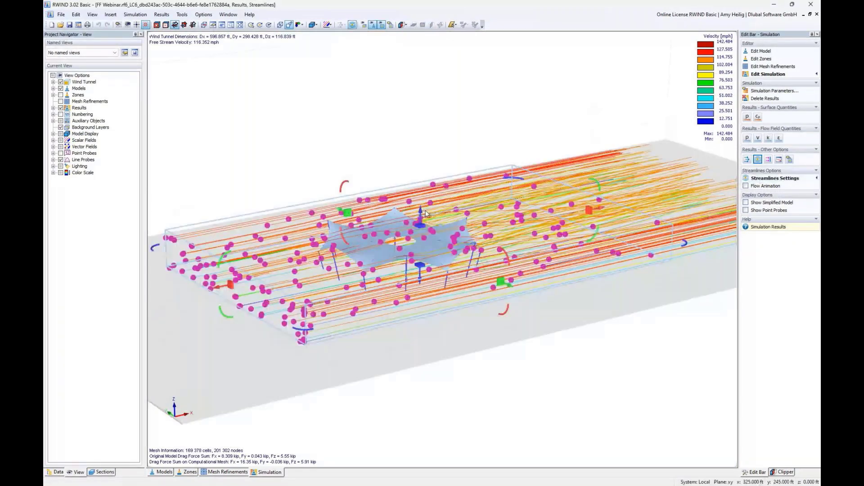
ctrl+middle_drag(468, 216, 601, 212)
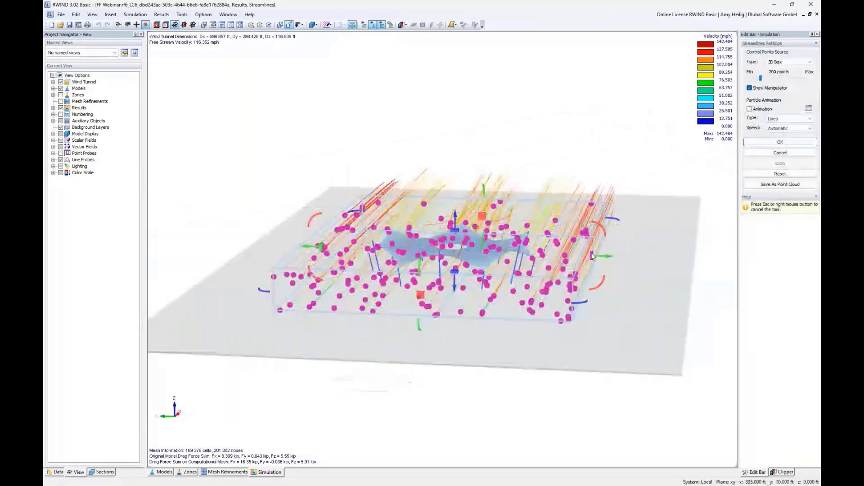
drag(593, 256, 500, 247)
drag(321, 248, 386, 254)
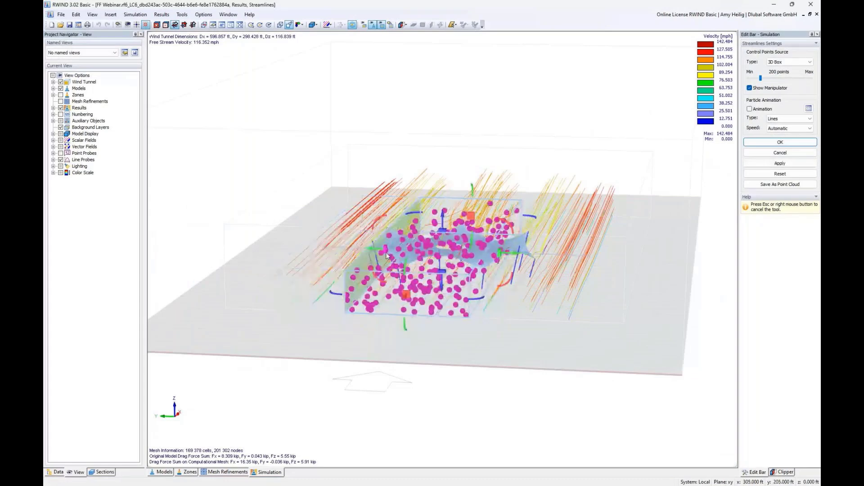
drag(452, 231, 456, 209)
ctrl+middle_drag(456, 209, 539, 188)
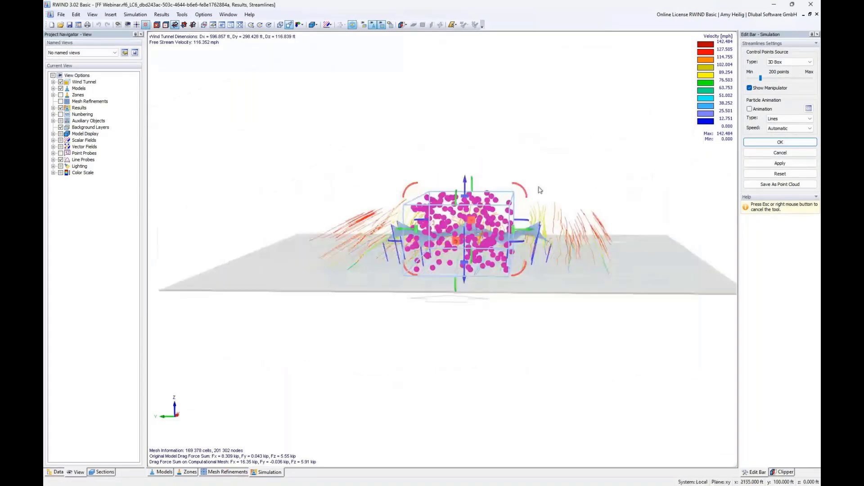
Reduce the number of streamline control points, apply the settings, and view the resulting streamlines over the membrane.
click(761, 79)
drag(761, 79, 755, 80)
click(780, 143)
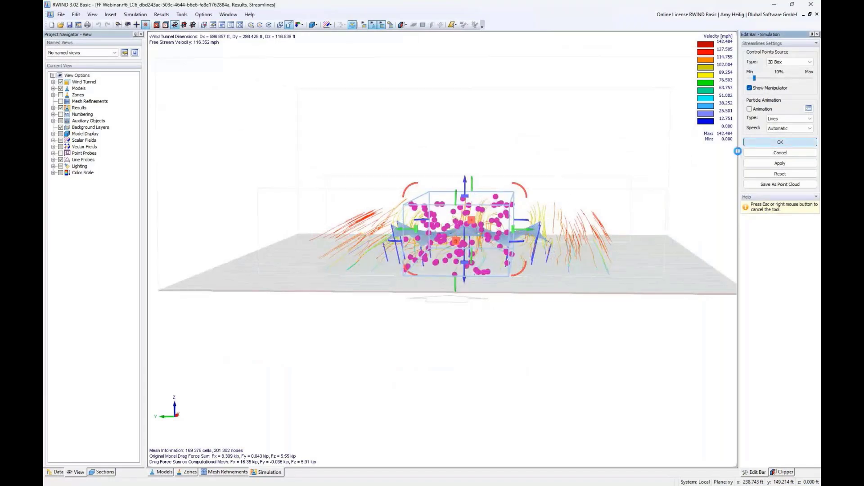
middle_drag(573, 202, 409, 289)
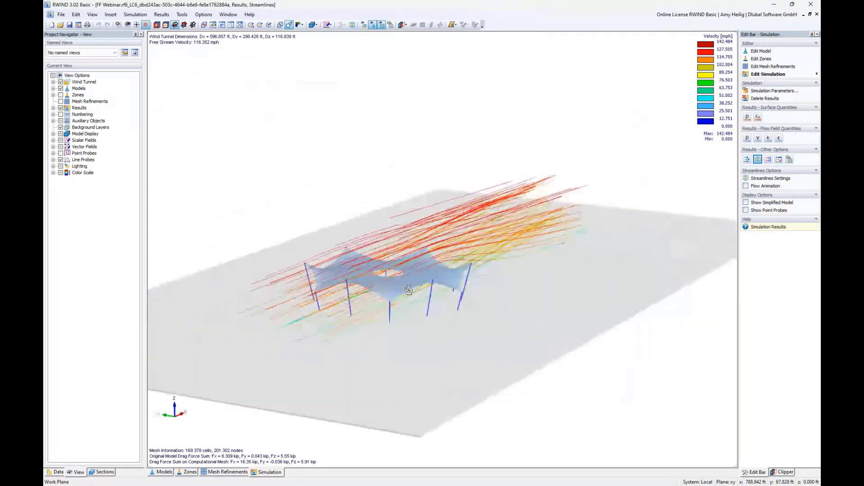
scroll(408, 289, up, 2)
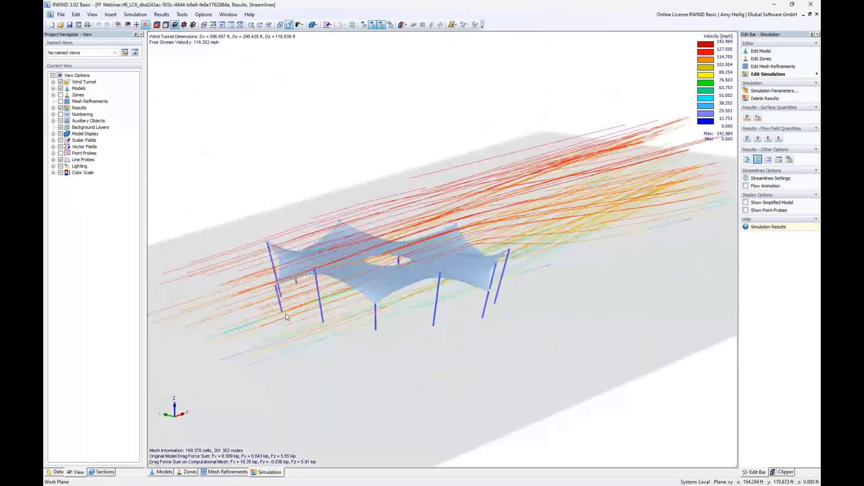
Turn on the flow animation for the streamlines and watch the moving flow around the membrane from several angles.
click(746, 186)
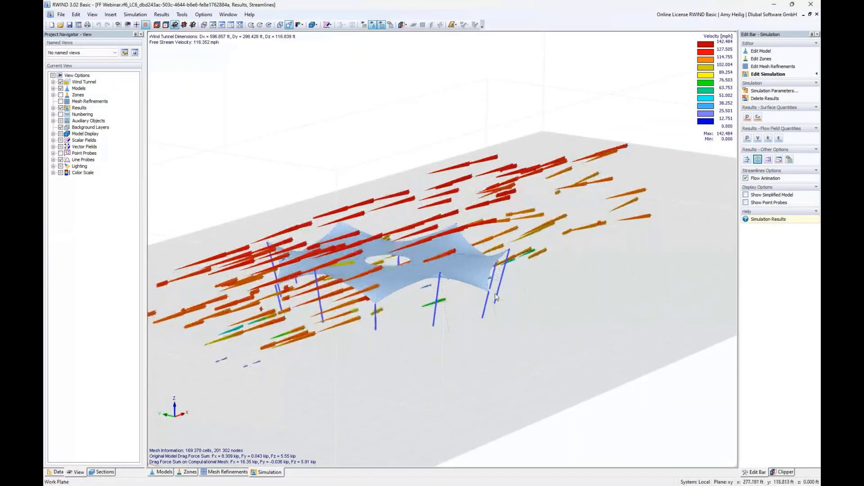
ctrl+middle_drag(494, 295, 271, 284)
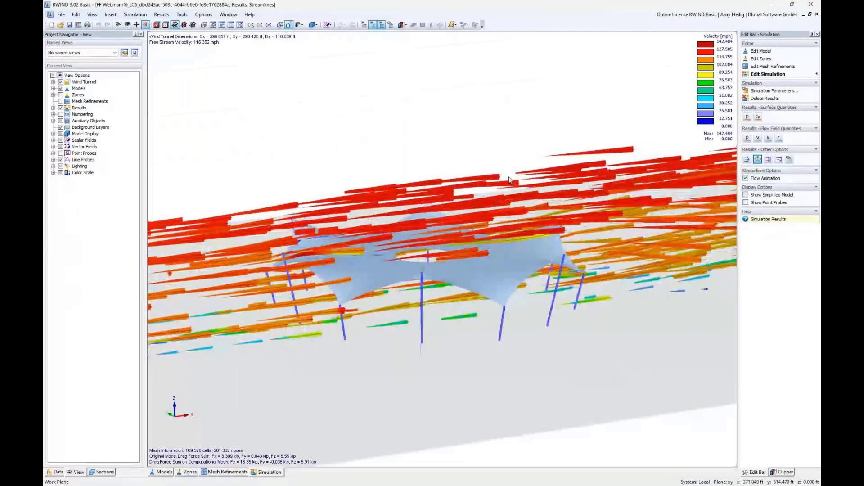
click(181, 14)
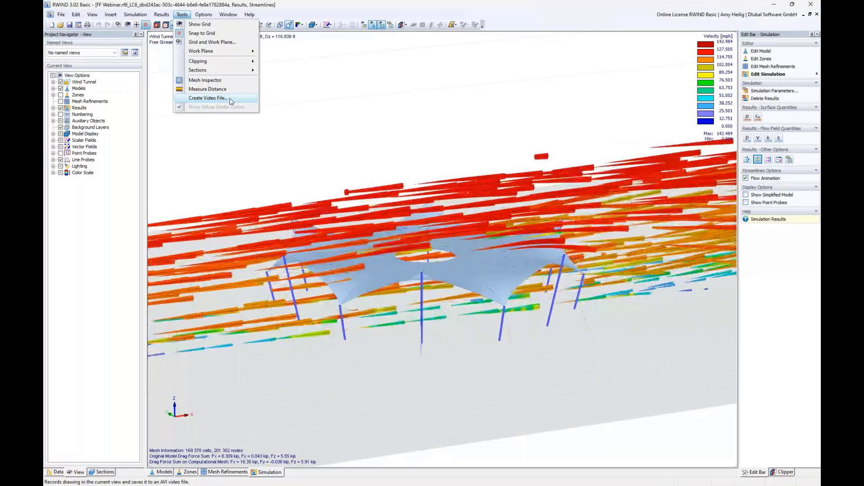
click(305, 88)
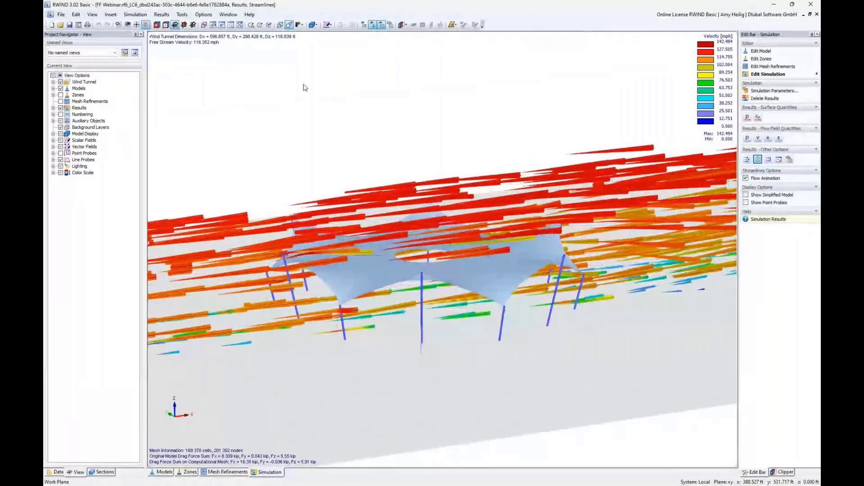
scroll(336, 197, down, 3)
middle_drag(335, 198, 287, 206)
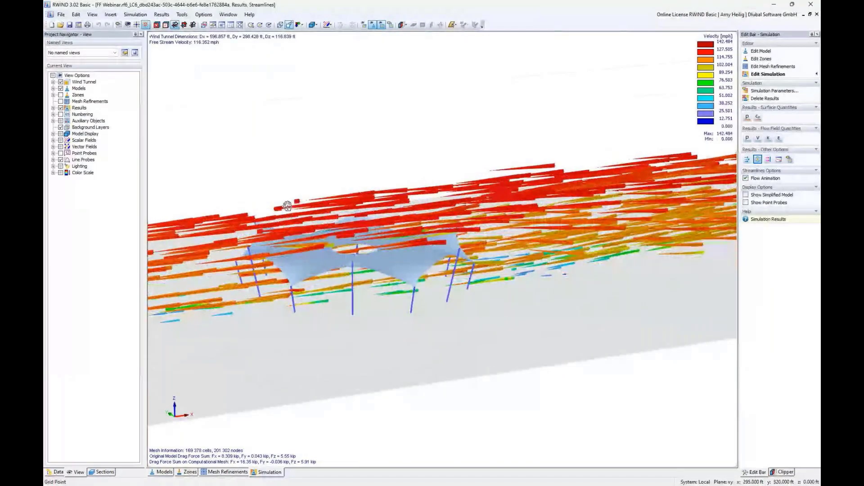
middle_drag(287, 205, 321, 205)
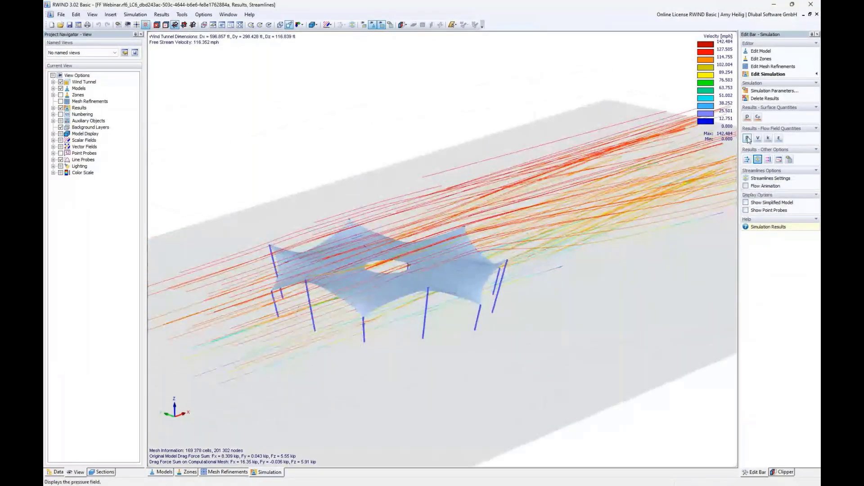
Display the surface pressure results on the membrane and close the RWIND window to return to RFEM.
click(748, 139)
click(748, 118)
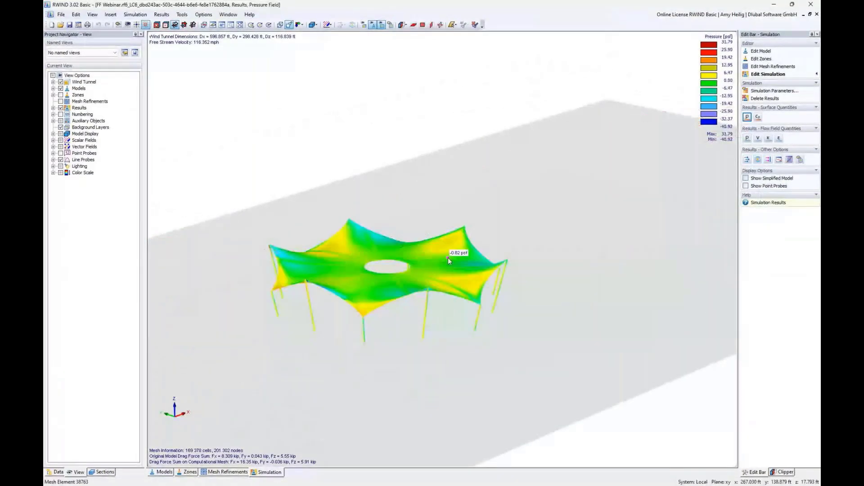
click(810, 5)
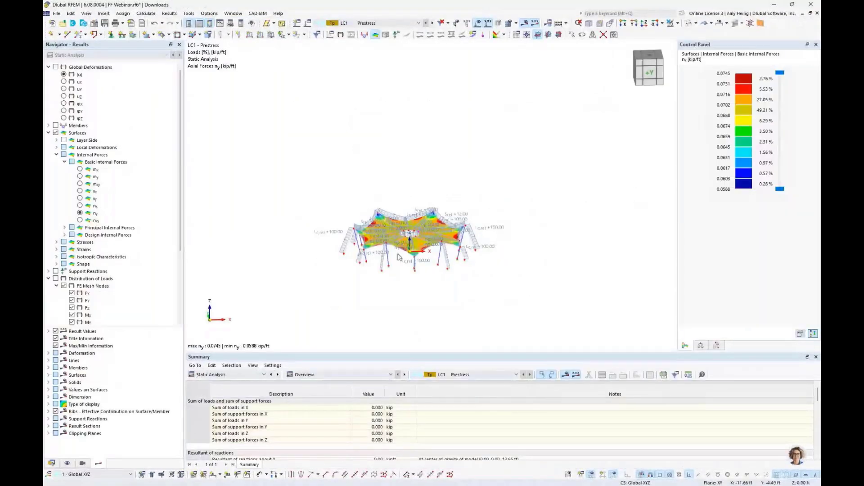
Switch to the open model FF Webinar - RWIND Results and calculate all loads.
scroll(398, 257, up, 5)
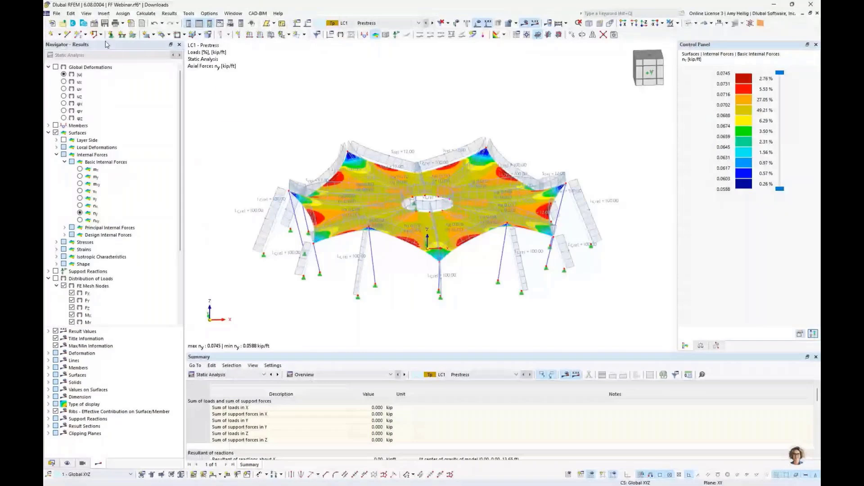
click(234, 13)
click(269, 105)
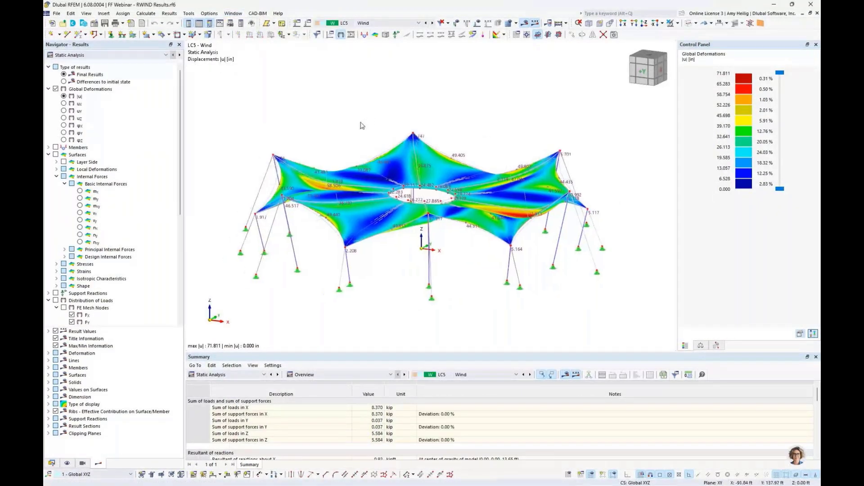
click(150, 15)
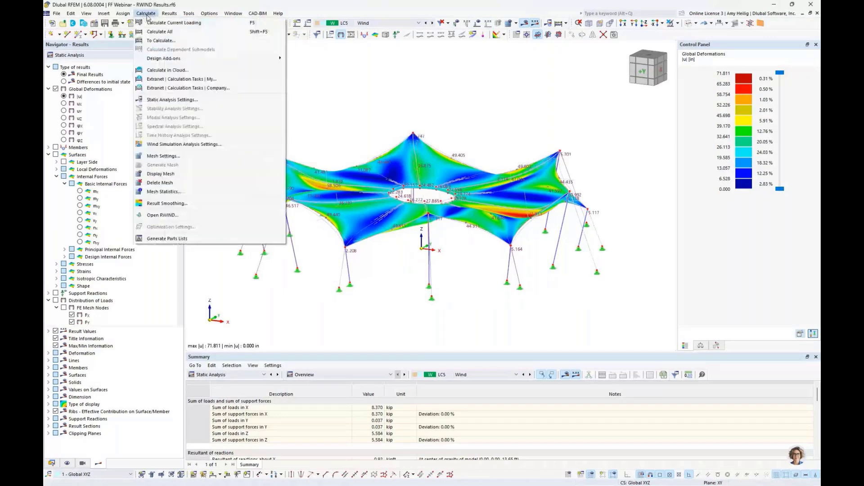
click(159, 32)
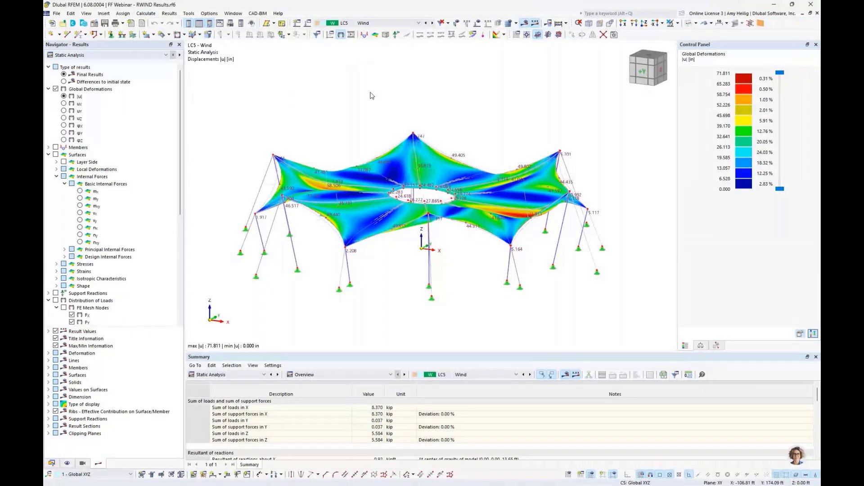
Display the global deformations for load combination CO3 (1.20D + 1.60L + 0.50R) and collapse the other result categories.
click(405, 24)
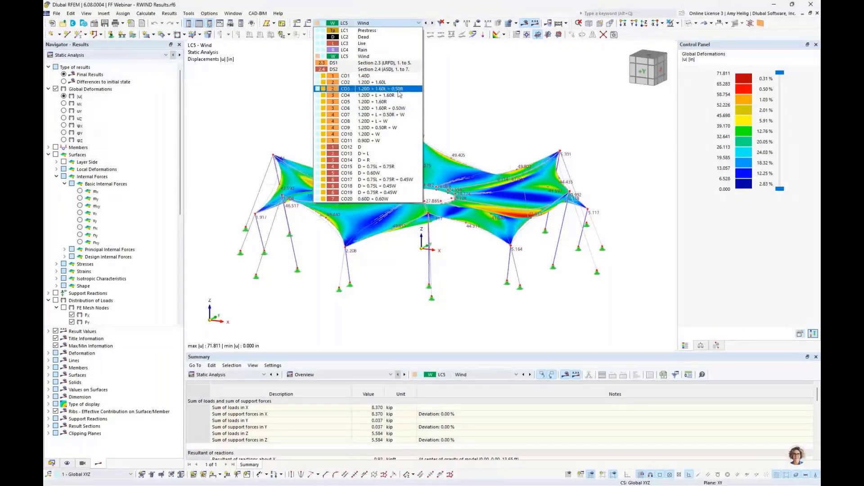
click(399, 92)
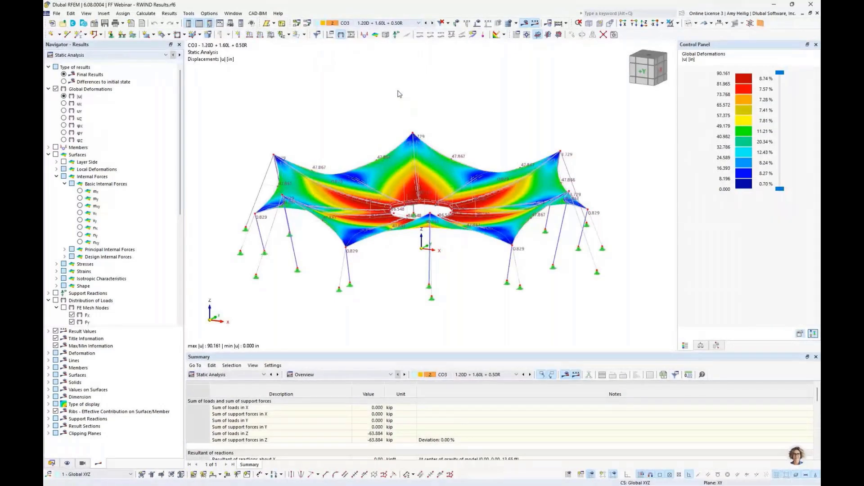
click(48, 89)
click(48, 104)
click(48, 119)
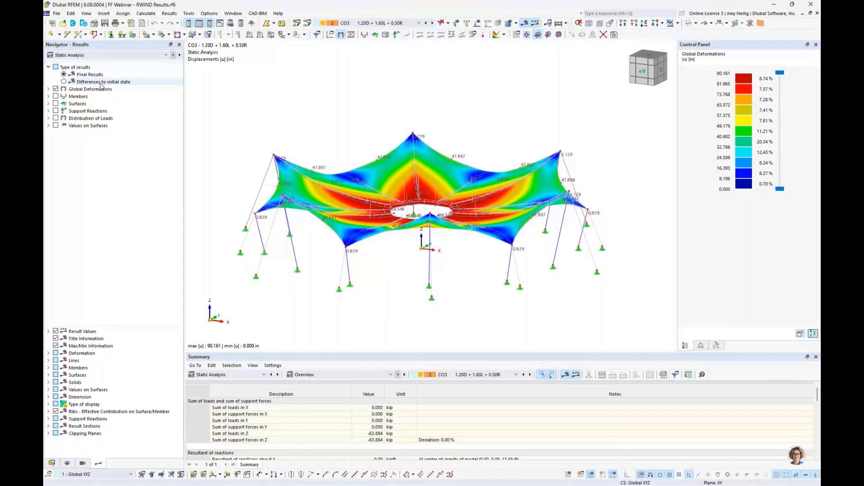
click(49, 89)
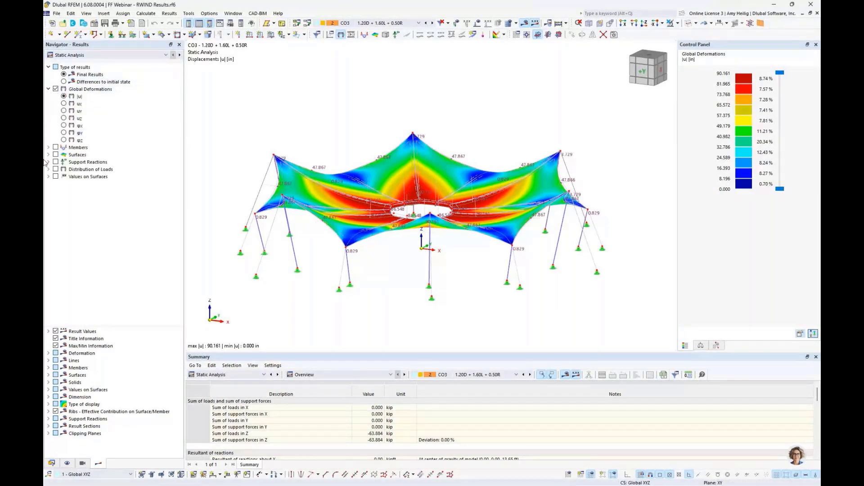
Display the axial forces N of the members instead of the global deformations and examine the masts and cables up close.
click(49, 148)
click(55, 148)
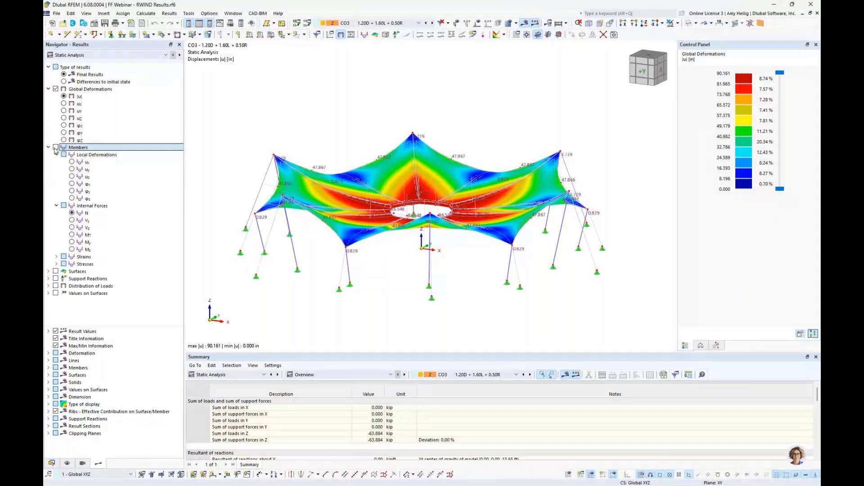
middle_drag(310, 286, 342, 296)
scroll(308, 303, up, 5)
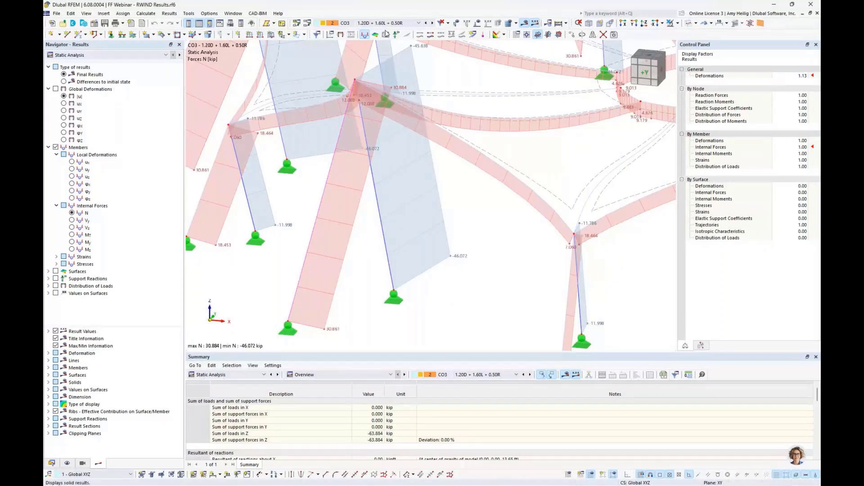
Compare the member axial forces as differences to the initial state with the final results.
click(64, 82)
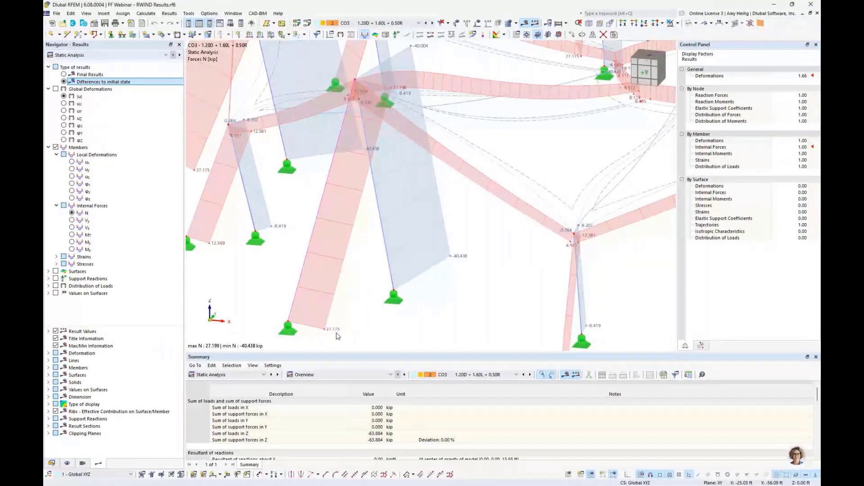
click(72, 75)
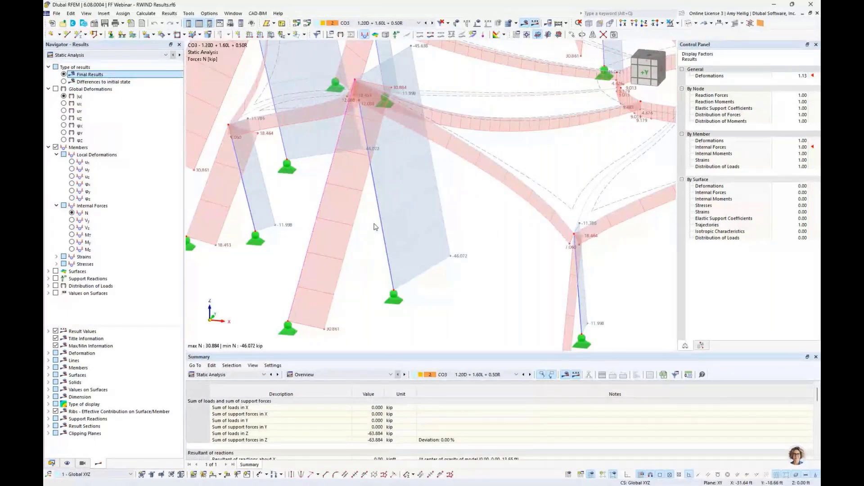
scroll(376, 226, down, 5)
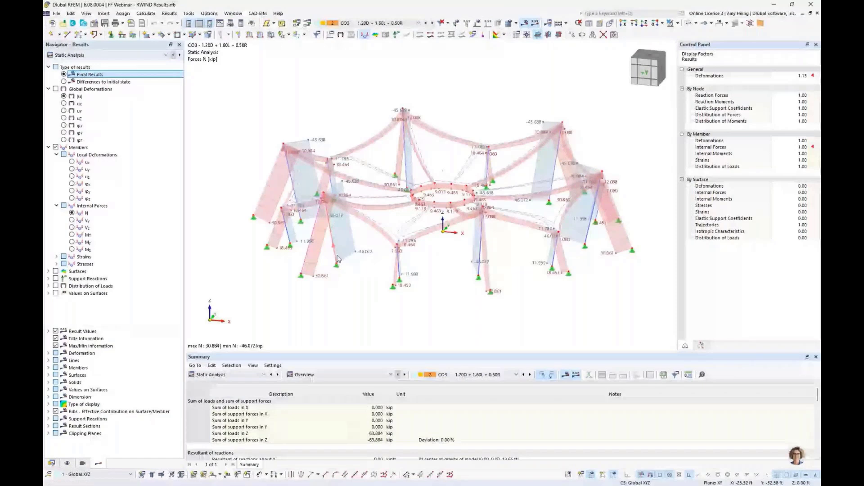
Display the bending moments My of the members, and turn the member results off.
click(72, 242)
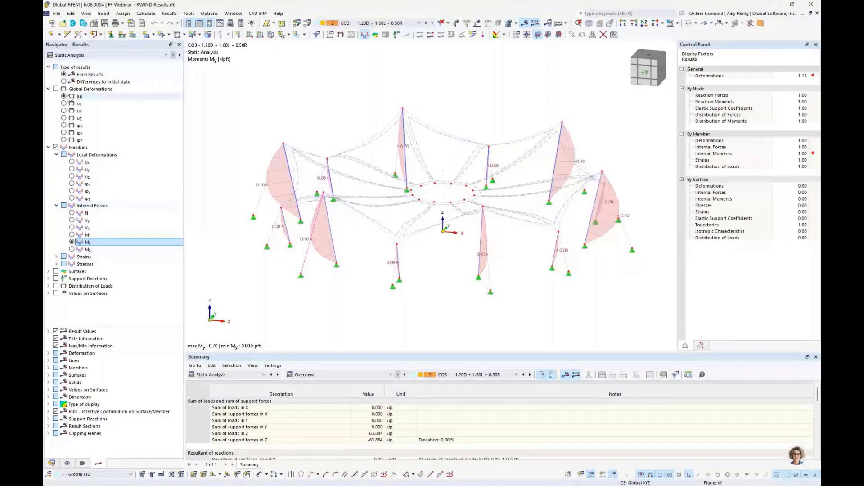
click(48, 148)
click(56, 147)
Display the axial forces nx on the membrane surfaces and view them in plan from above.
click(49, 154)
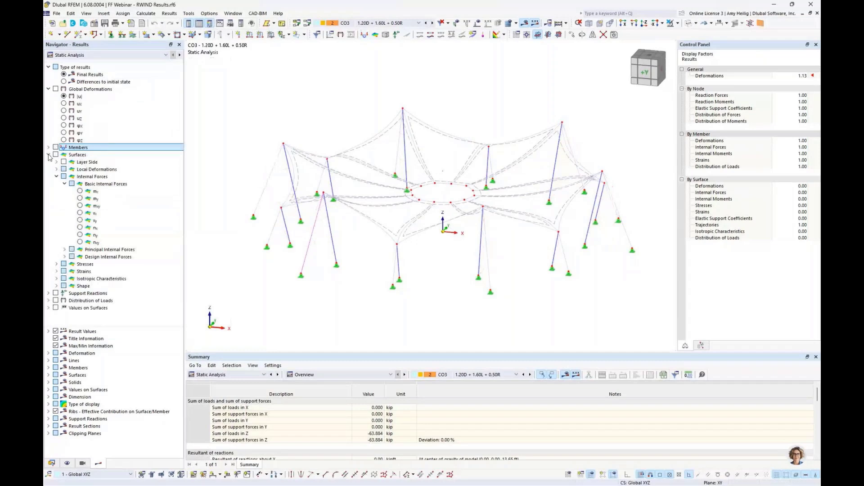
click(80, 228)
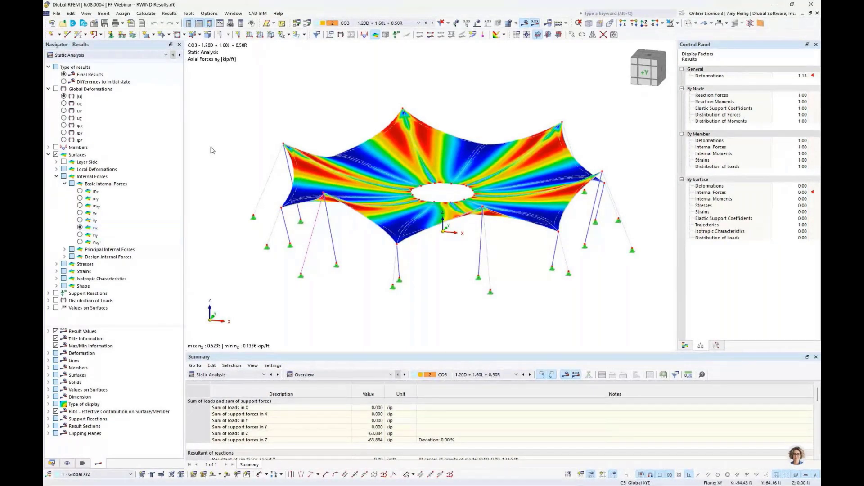
click(644, 22)
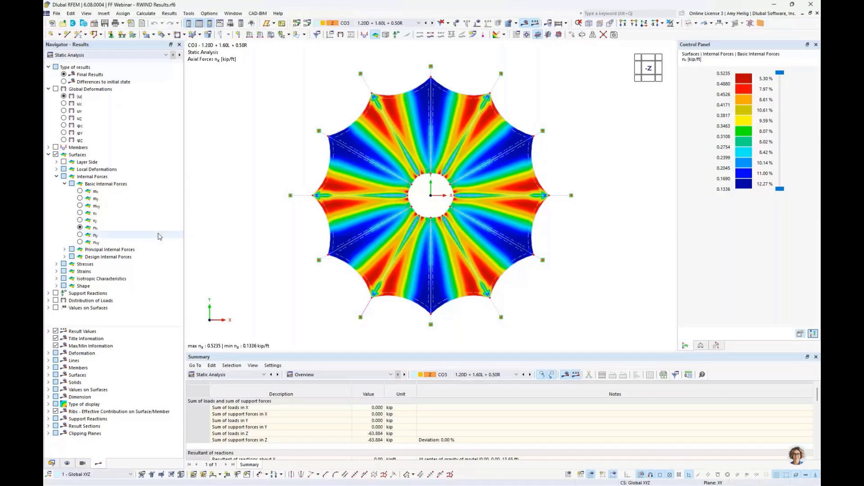
Display the axial forces ny on the membrane surfaces and return the model to an isometric view.
click(79, 235)
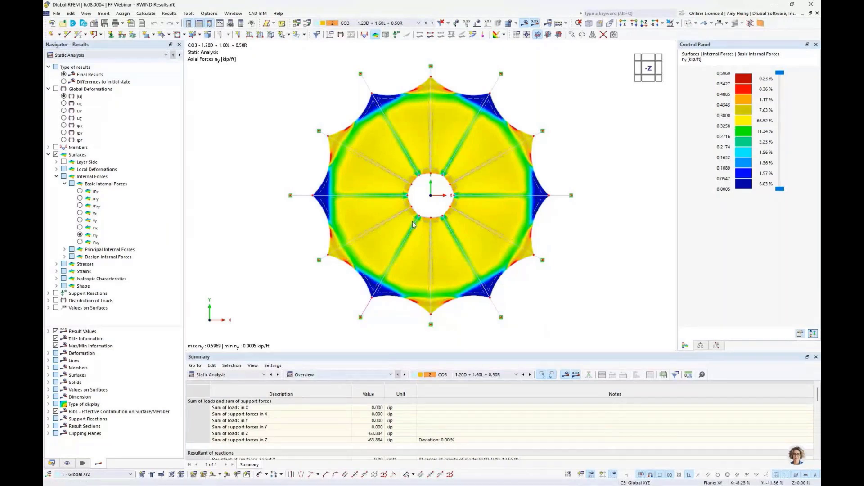
click(350, 375)
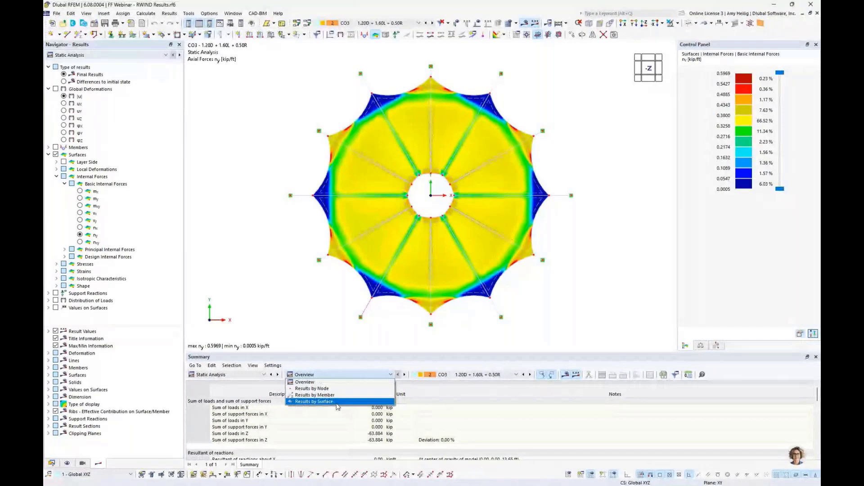
click(336, 341)
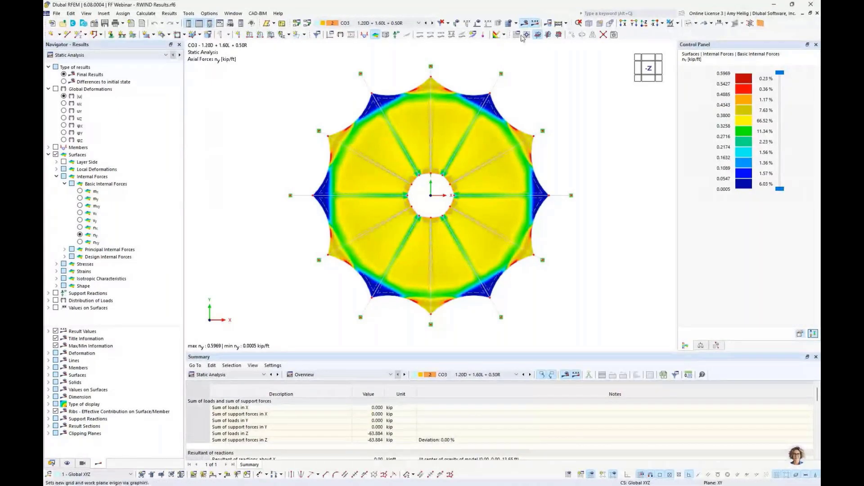
click(589, 23)
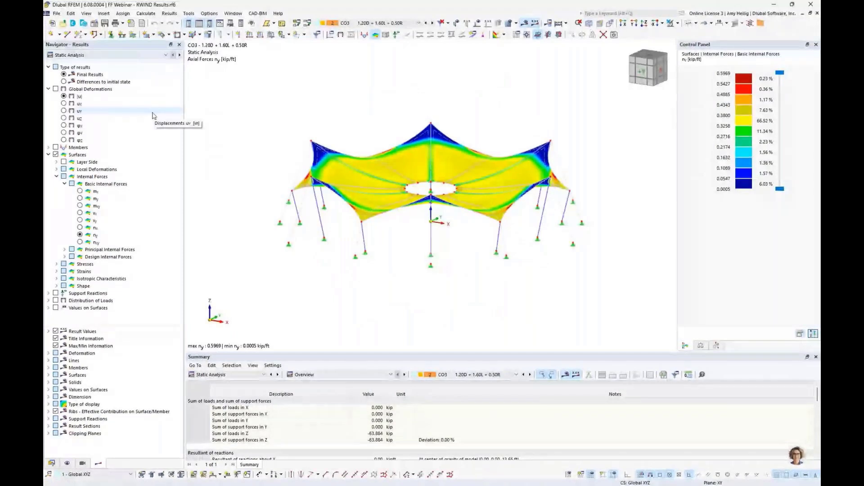
Display the Water Depth shape results of the surfaces and examine the ponding areas around the central ring up close.
click(56, 177)
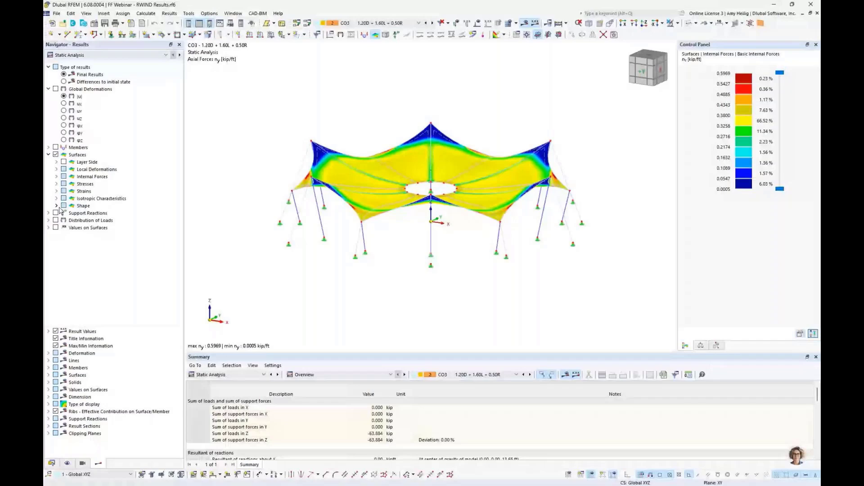
click(56, 206)
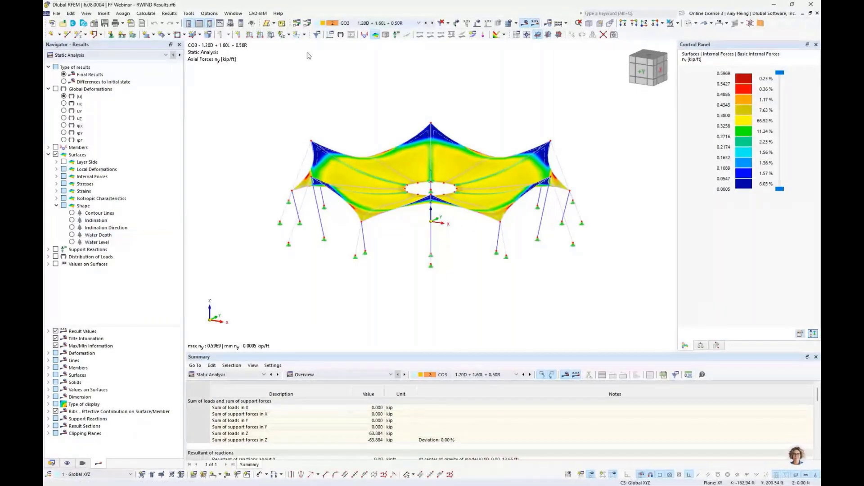
click(72, 235)
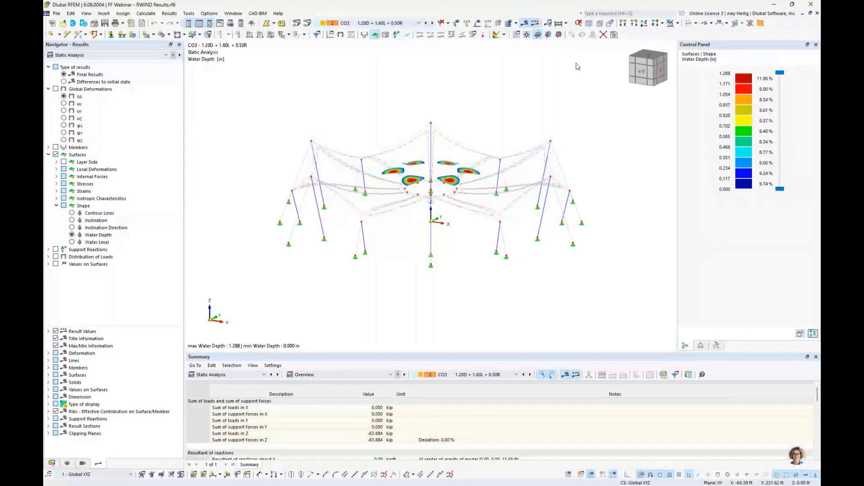
click(711, 24)
click(718, 42)
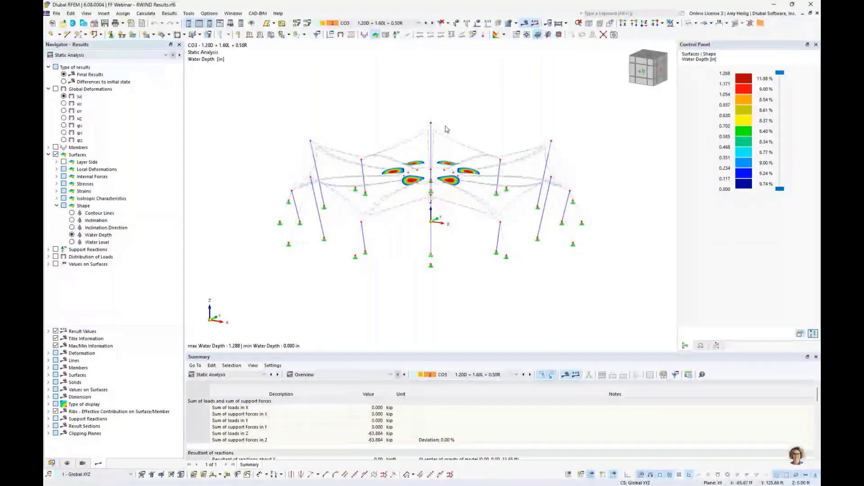
middle_drag(445, 129, 451, 130)
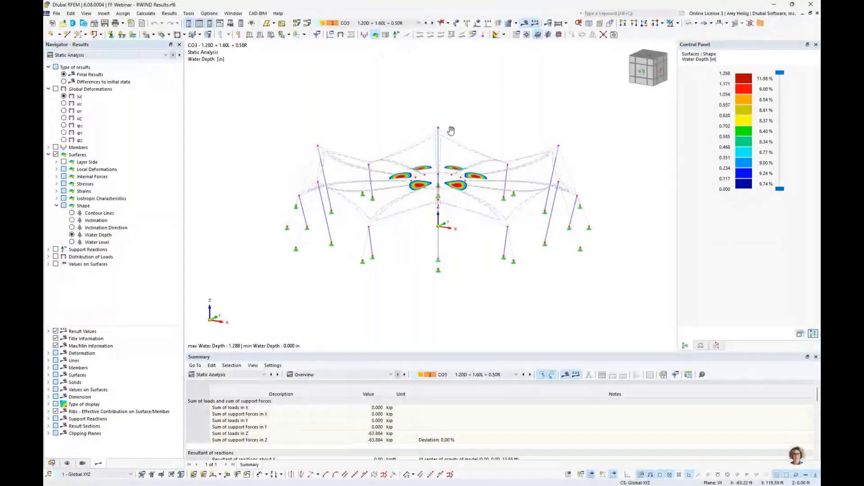
scroll(443, 180, up, 4)
ctrl+middle_drag(444, 180, 480, 214)
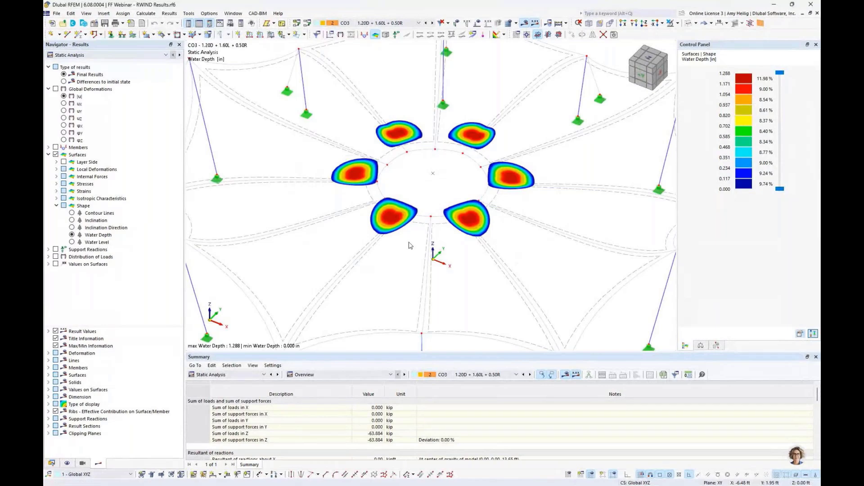
Show the Water Level results of the surfaces for comparison and switch back to Water Depth.
click(72, 242)
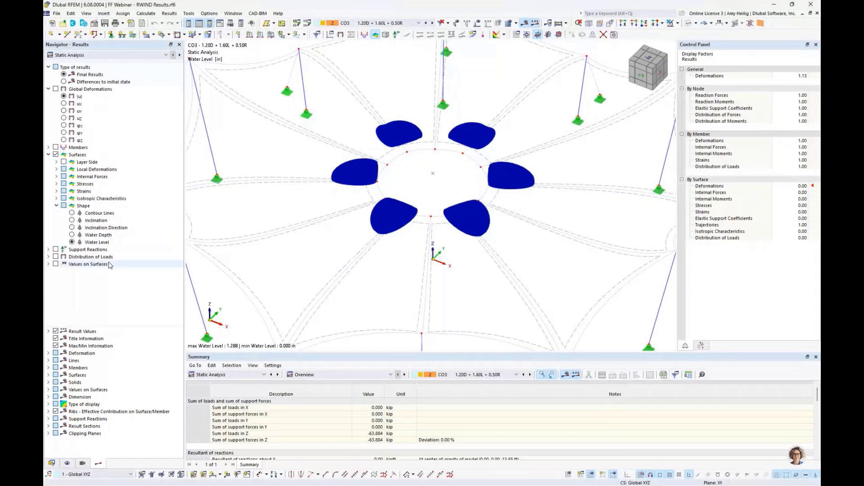
click(72, 235)
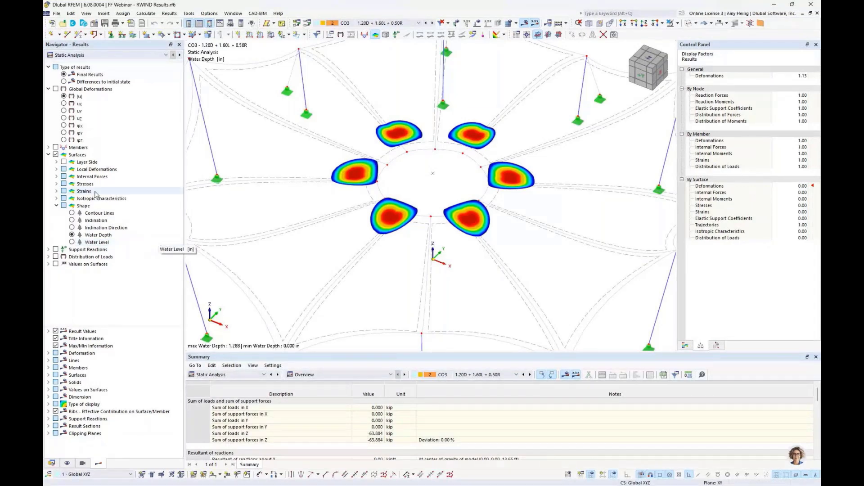
click(57, 206)
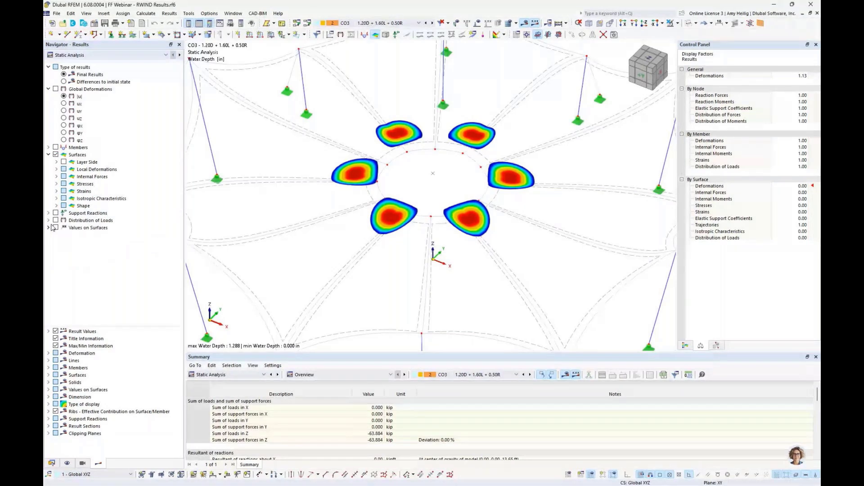
Display the global pz load distribution from RWIND and ponding with its colour scale, and view it for load combination CO4.
click(48, 220)
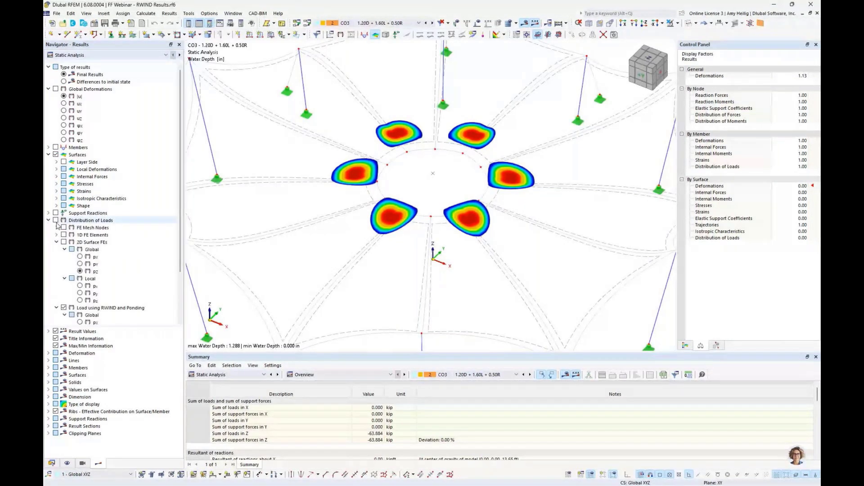
click(55, 220)
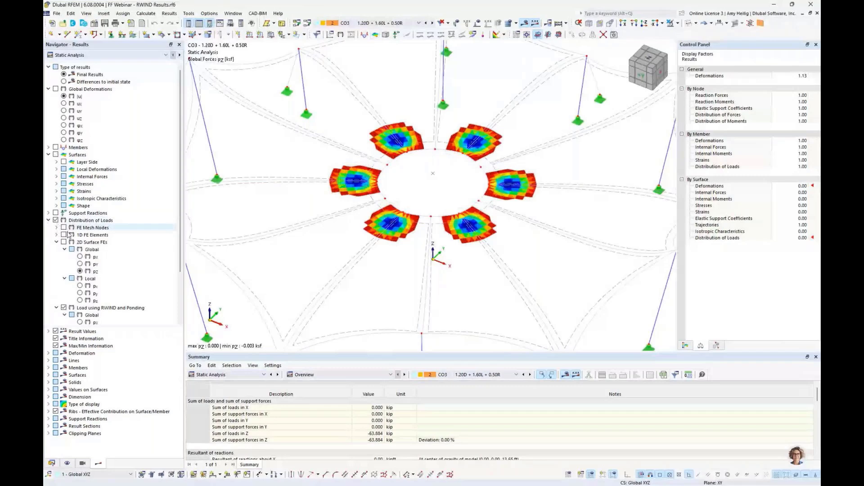
click(57, 242)
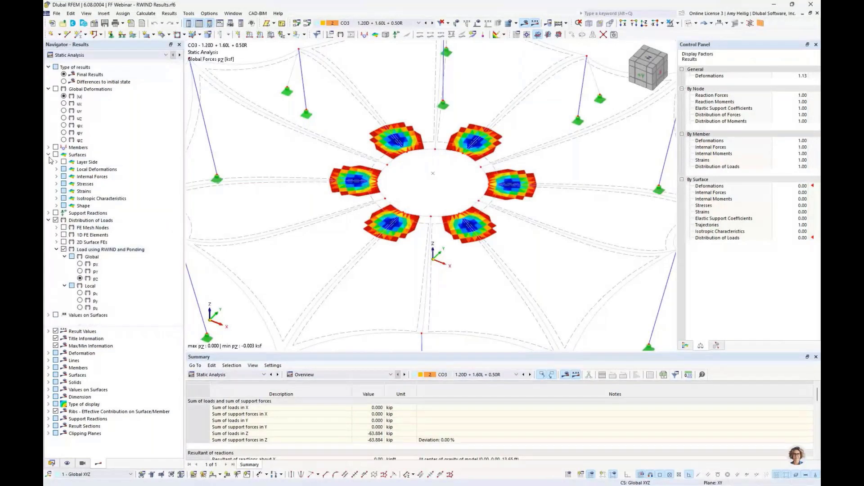
click(48, 90)
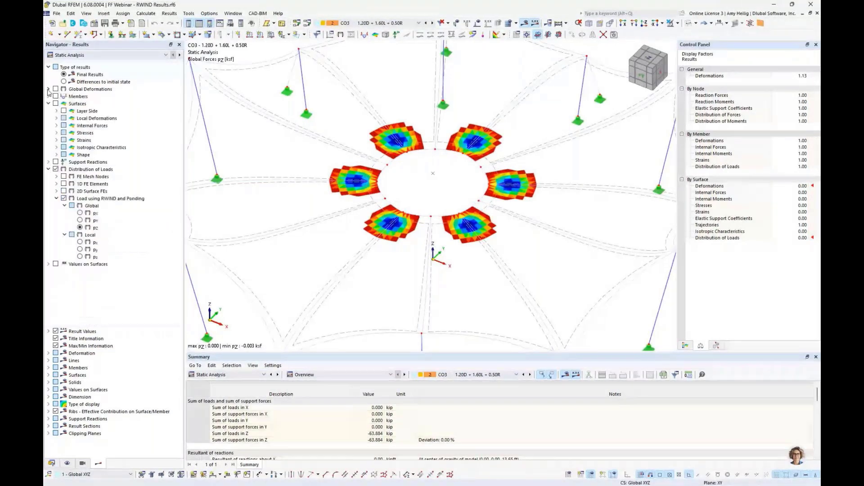
click(48, 103)
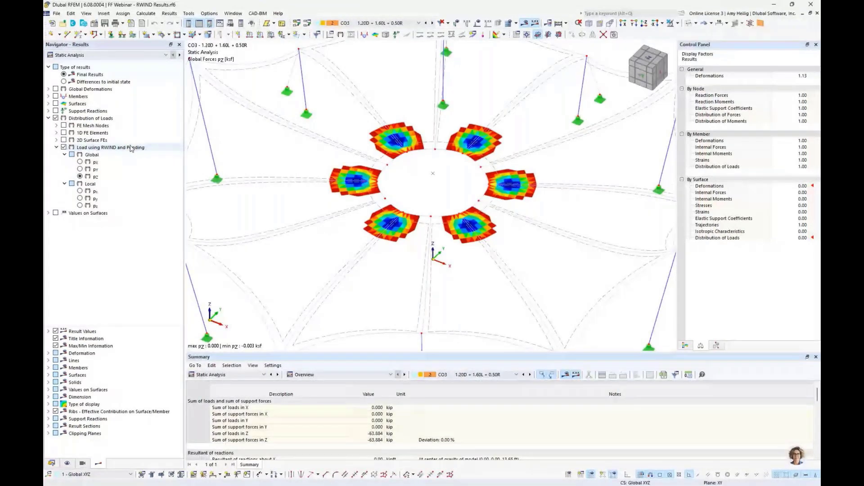
click(685, 345)
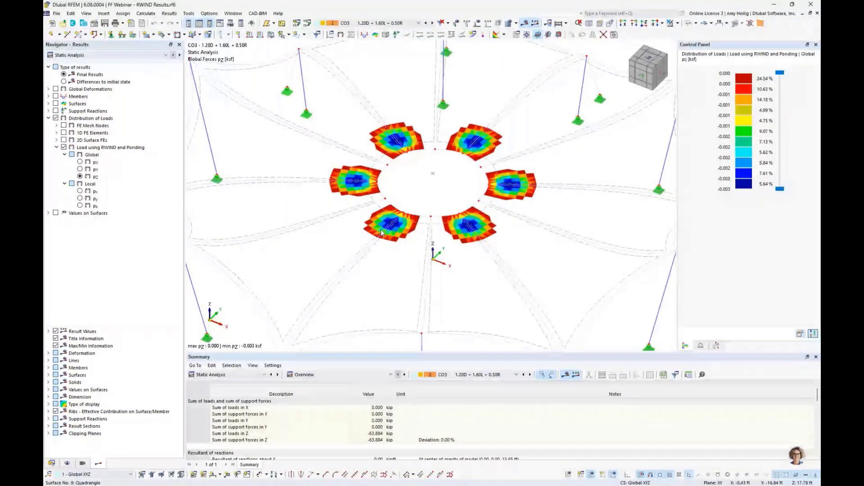
click(433, 23)
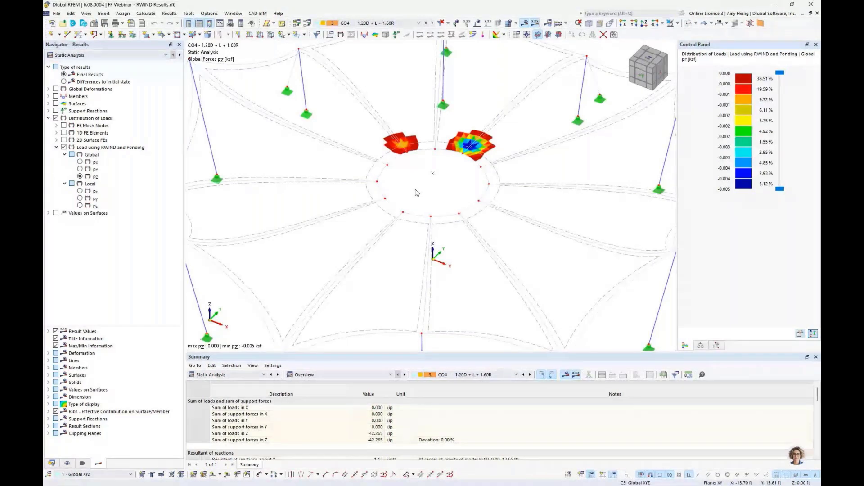
Check which file formats are available for exporting the model.
click(57, 13)
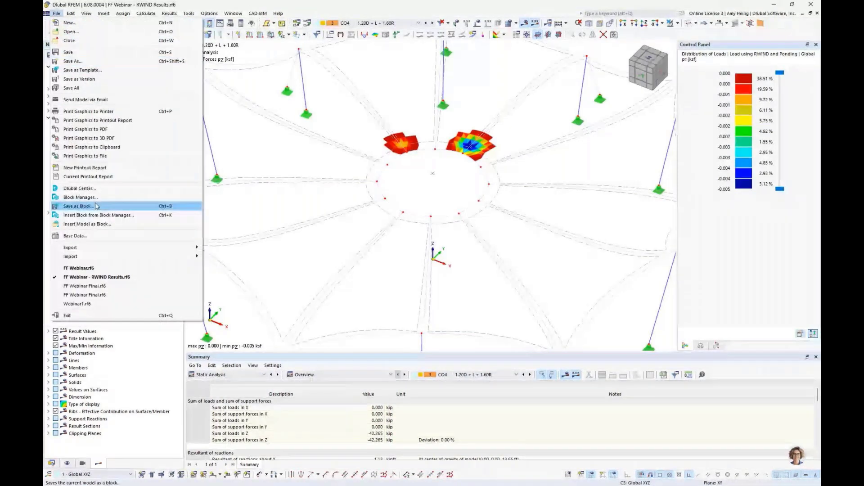
mouse_move(113, 248)
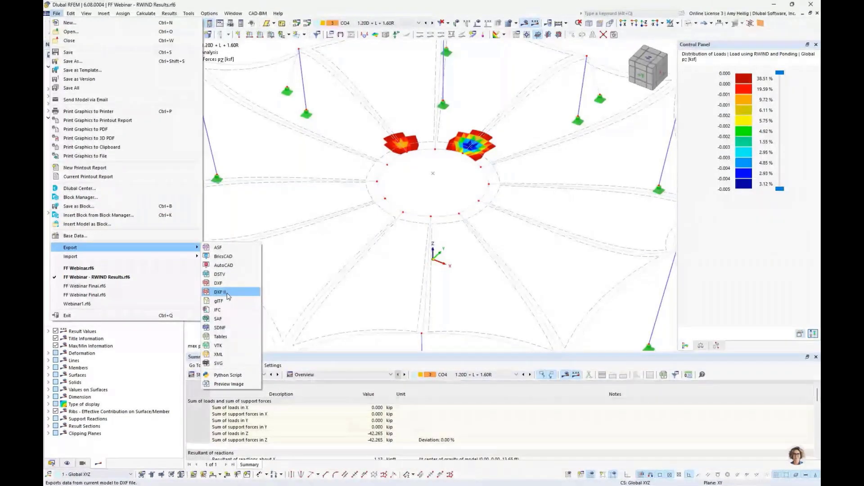
click(313, 282)
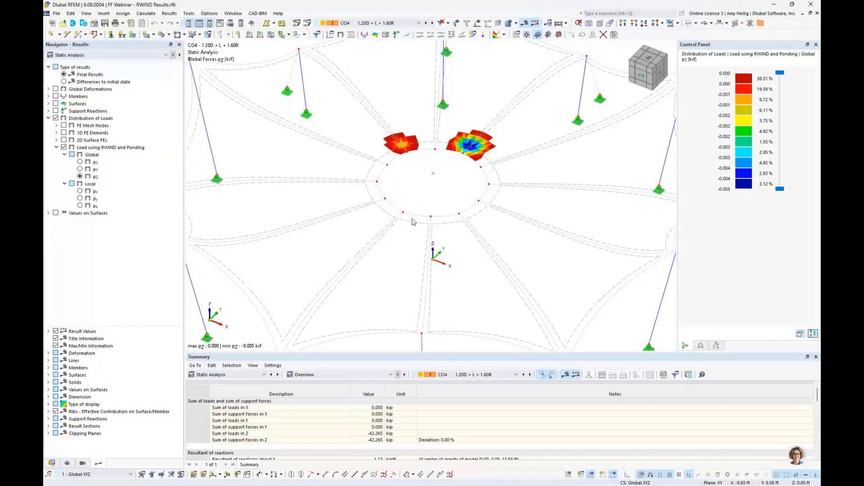
Turn off the results and show the whole structure as a shaded model with solid masts and a transparent membrane.
scroll(414, 222, down, 4)
ctrl+middle_drag(414, 234, 404, 221)
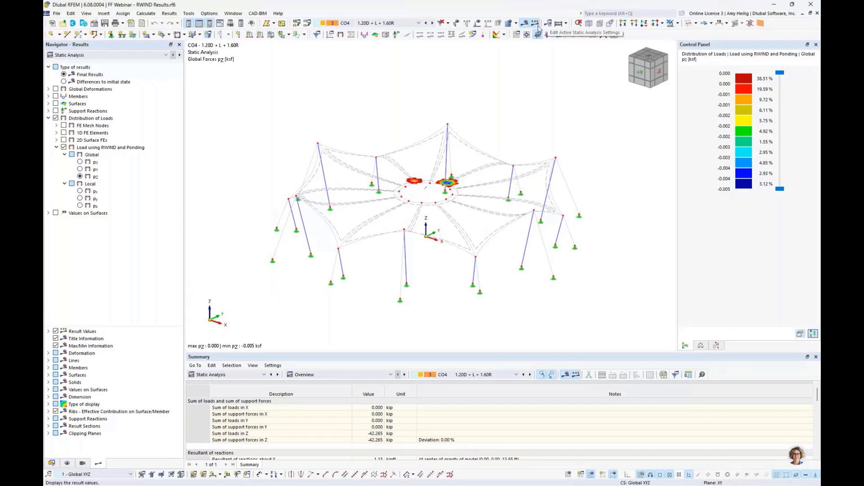
click(524, 24)
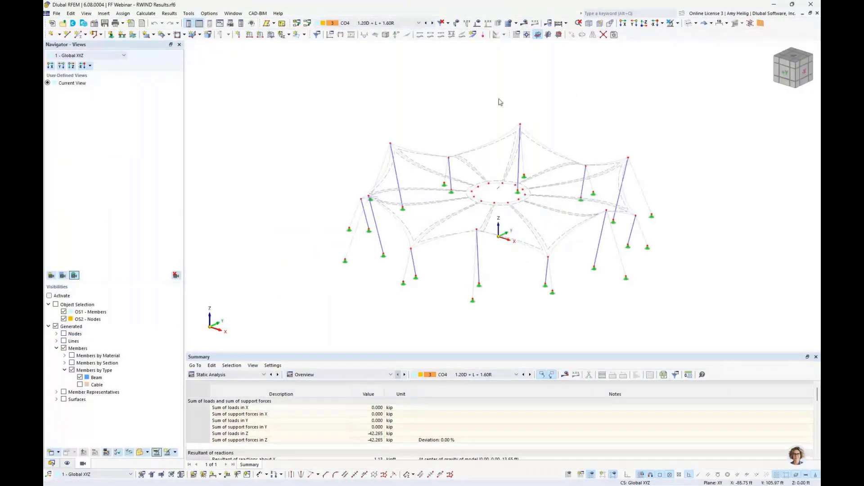
click(689, 24)
click(689, 24)
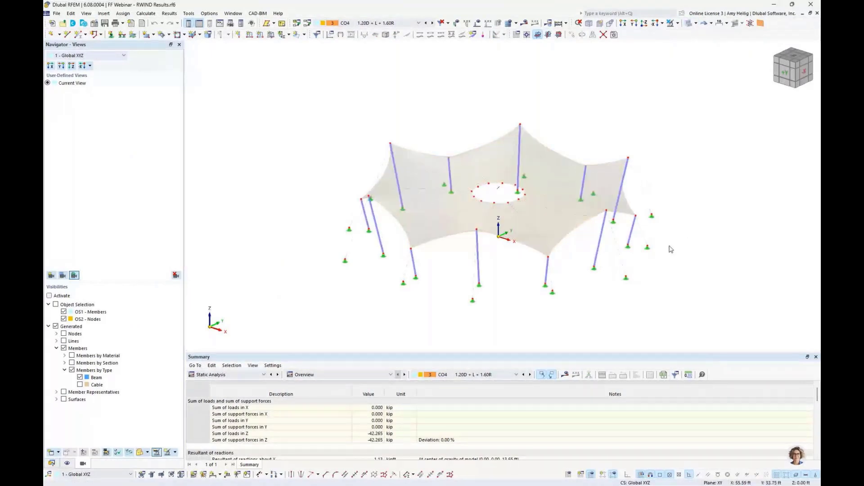
middle_drag(663, 249, 556, 270)
scroll(636, 262, up, 3)
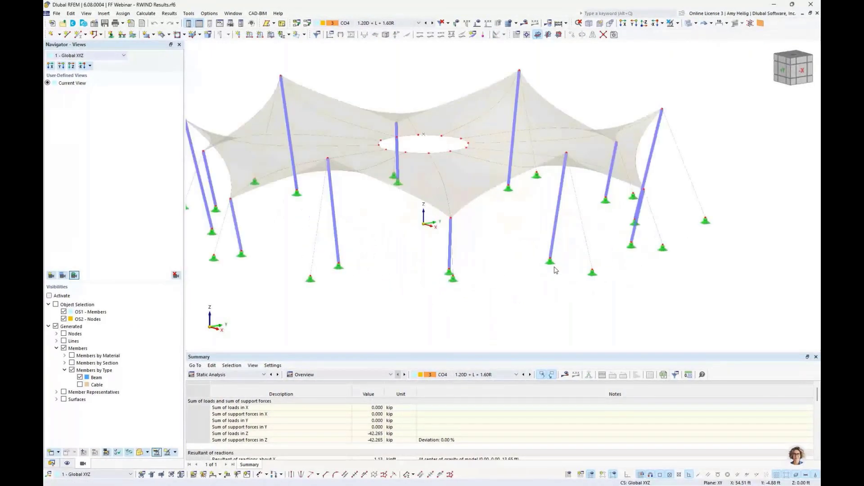
scroll(556, 270, down, 2)
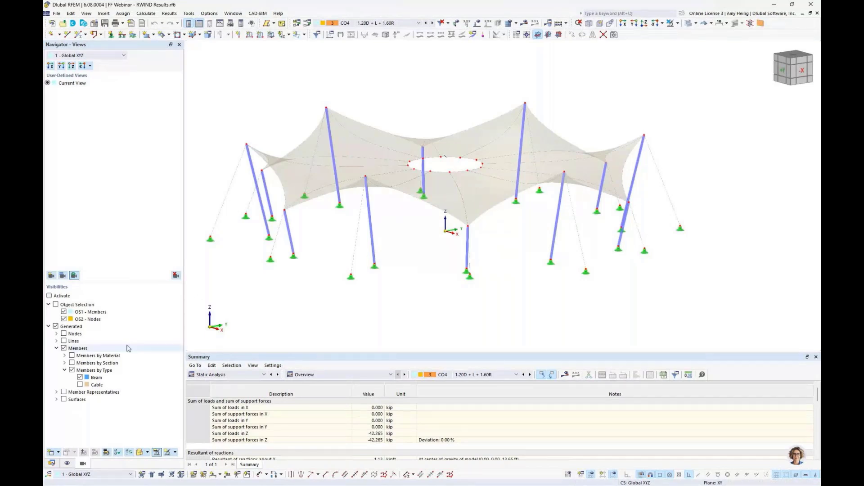
Activate the visibility of only the Beam member type and select all the mast members.
click(81, 377)
click(81, 378)
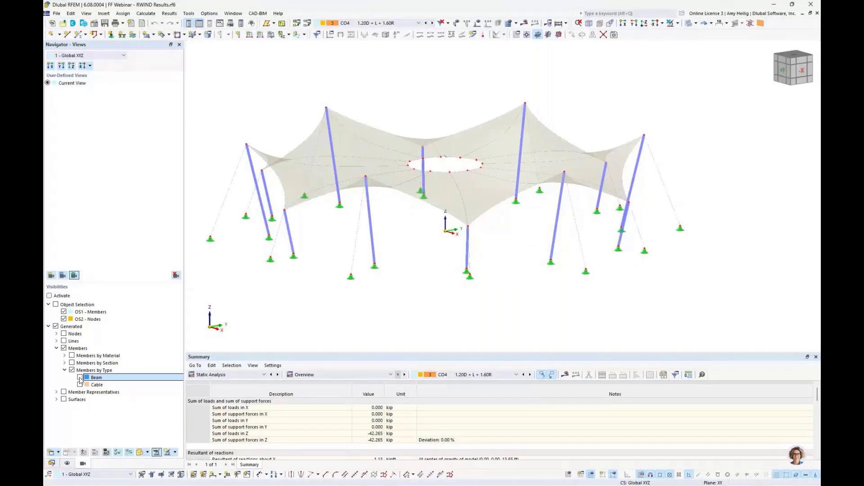
click(80, 378)
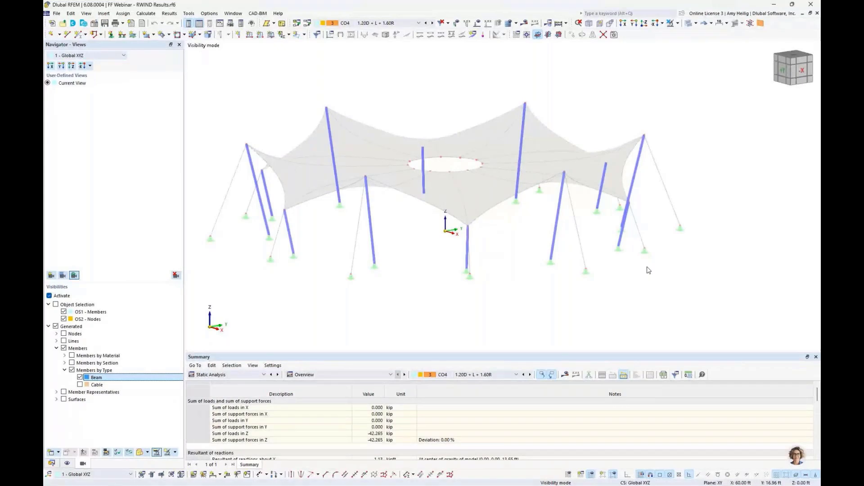
drag(708, 294, 222, 73)
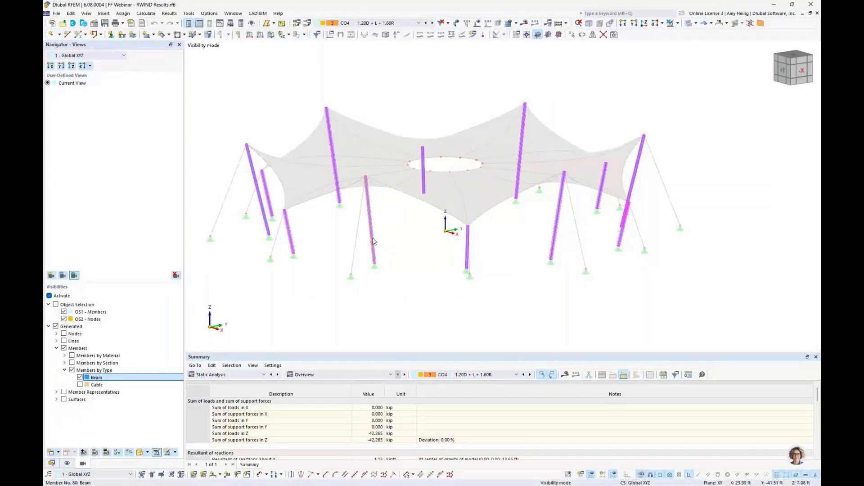
Create new AISC 360 effective lengths for the selected masts, excluding torsional and lateral-torsional buckling.
double_click(409, 237)
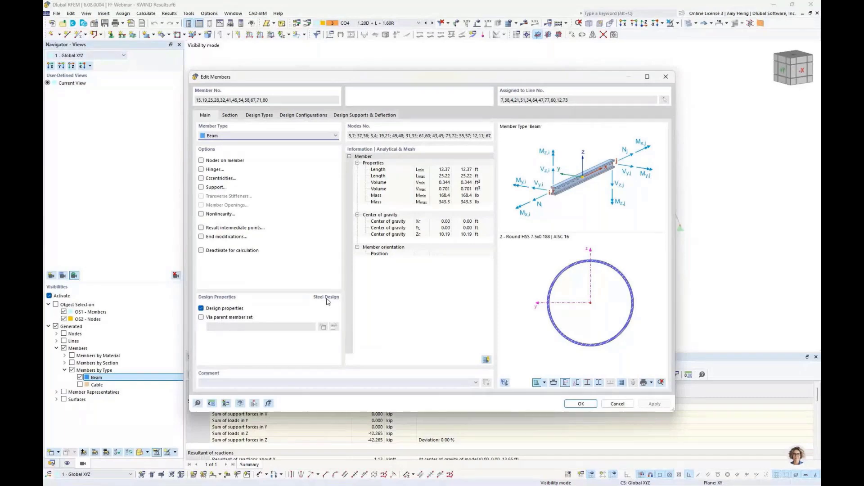
click(260, 115)
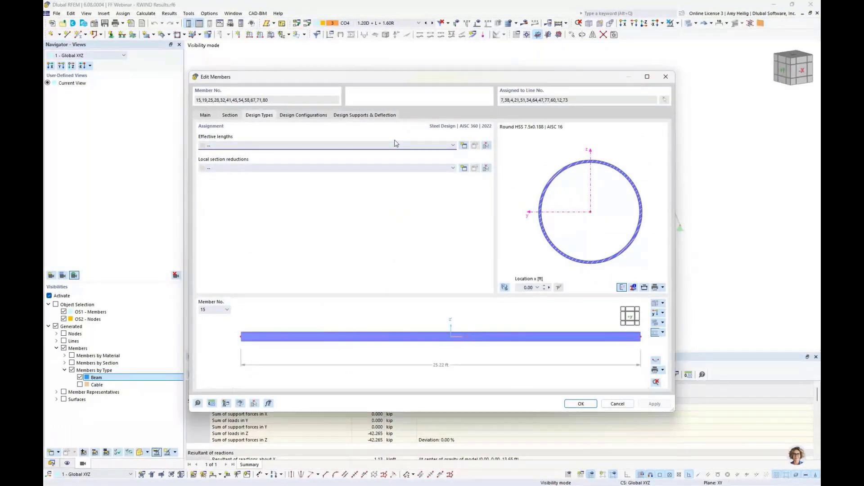
click(463, 145)
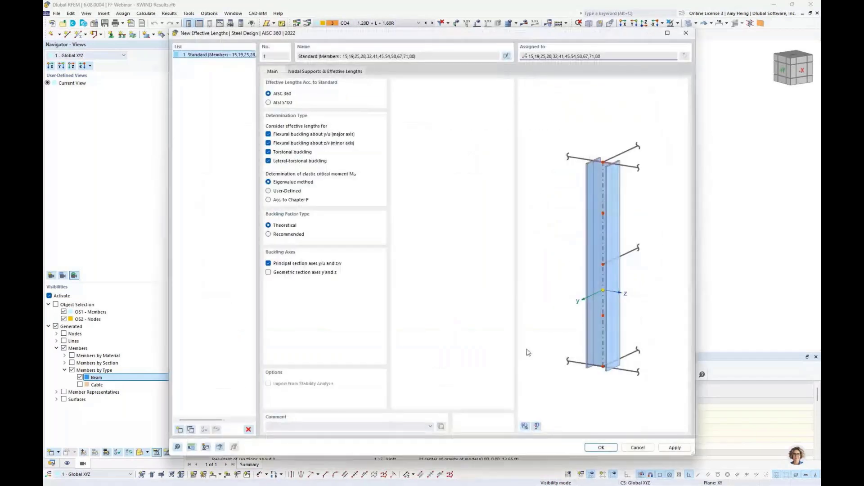
click(525, 426)
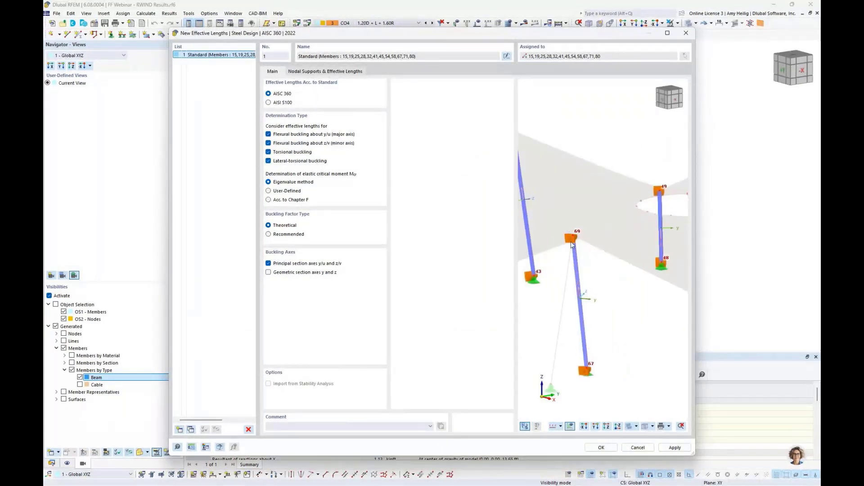
click(268, 152)
click(269, 161)
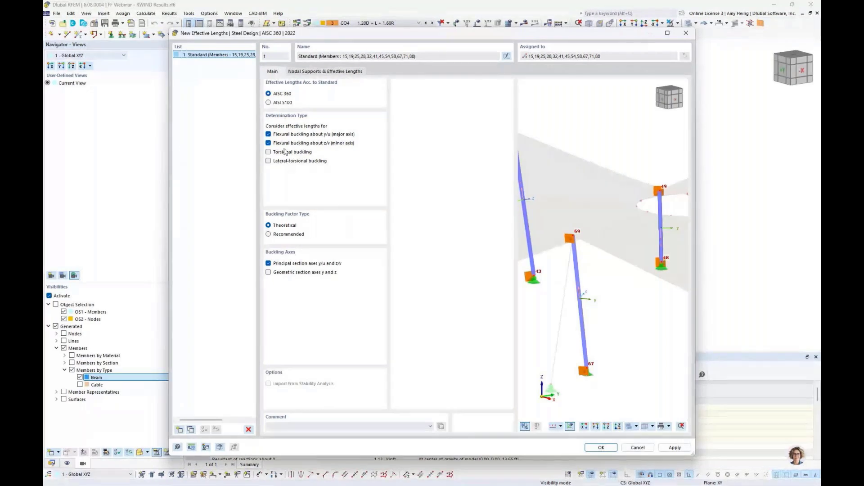
Check the nodal supports and effective length factors, then assign the effective lengths to the masts and accept deleting the Steel Design results.
click(325, 72)
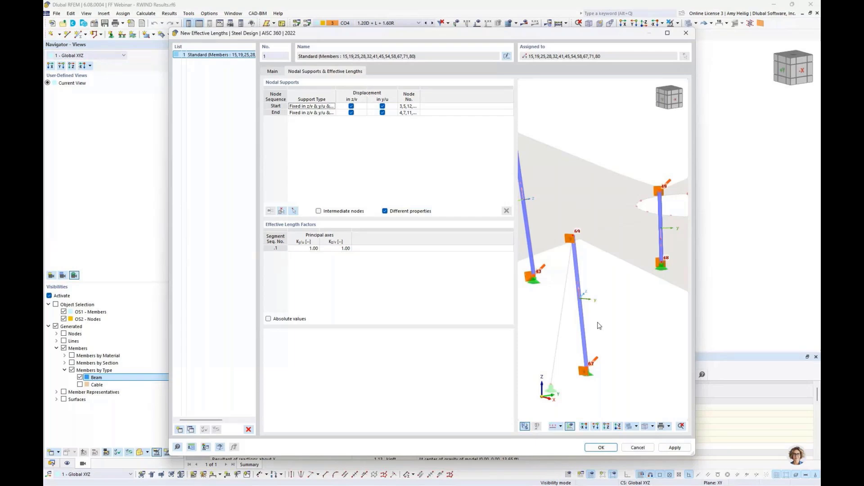
click(602, 448)
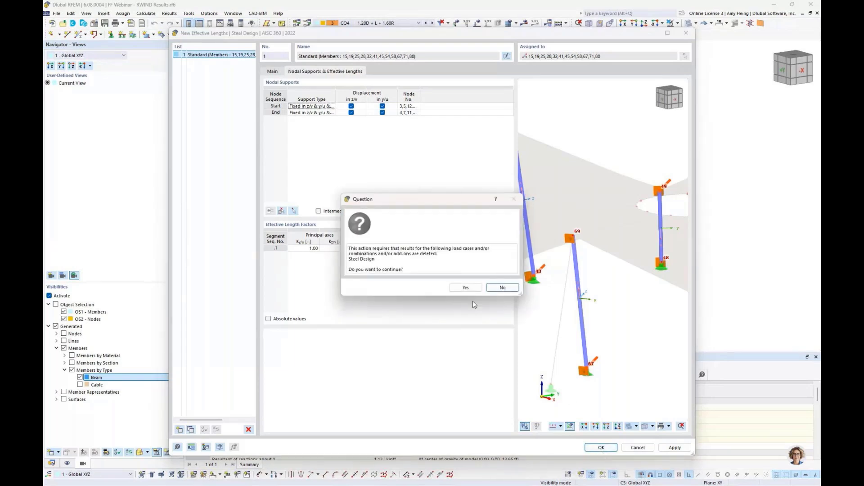
click(466, 287)
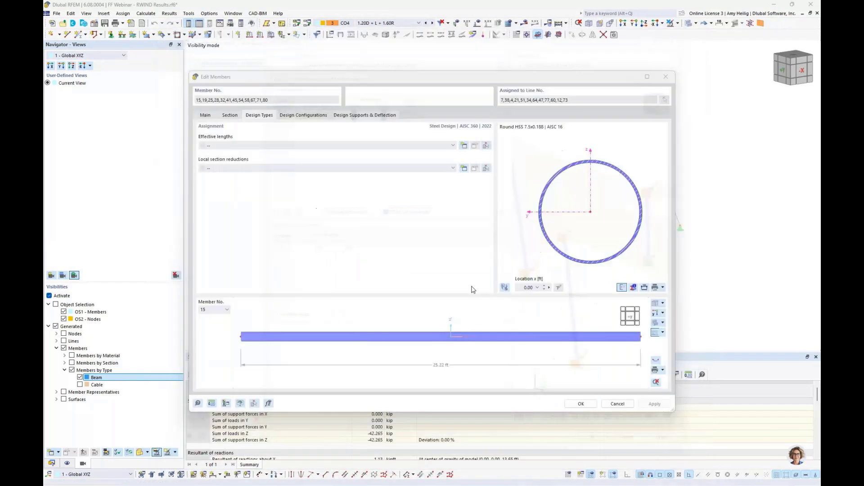
click(581, 404)
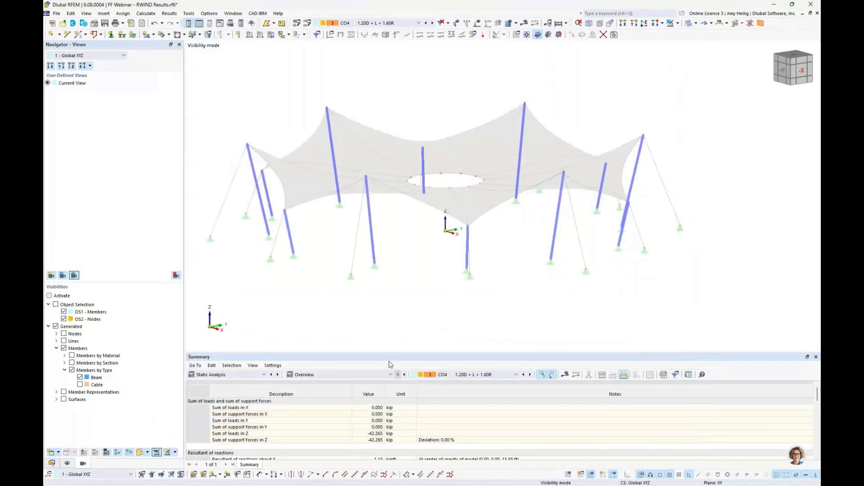
Bring up the Steel Design input data in an enlarged table area and review the design situations.
drag(399, 351, 397, 293)
click(229, 316)
click(218, 380)
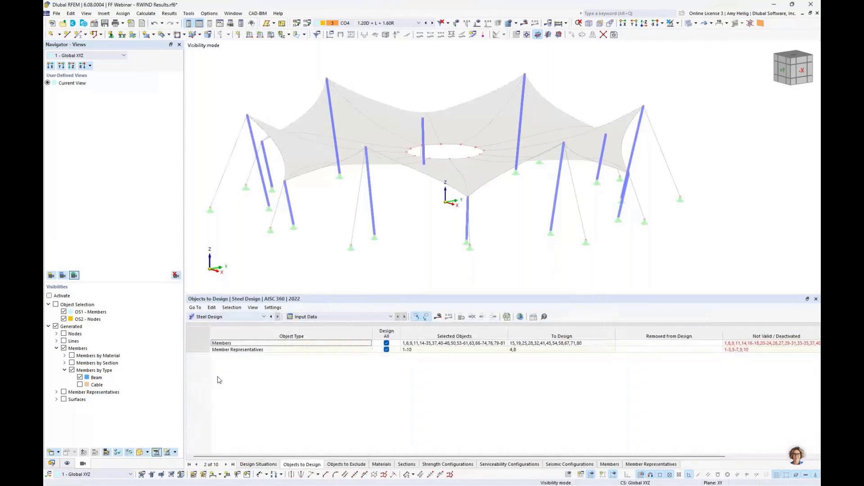
click(258, 464)
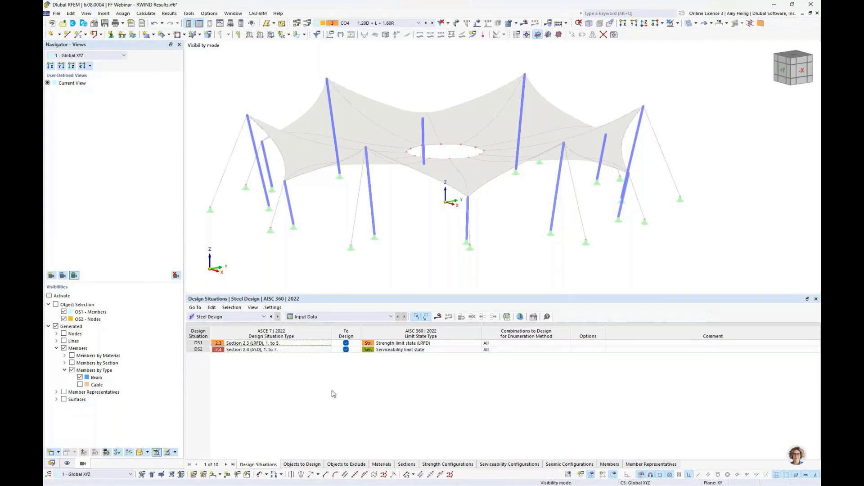
Turn off Design All for members and member representatives, and assign only the visible mast members to the steel design.
click(302, 466)
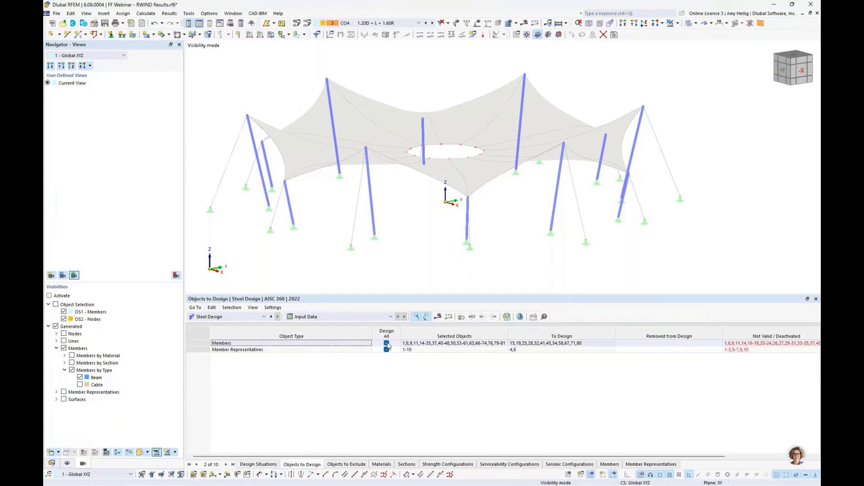
click(386, 343)
click(386, 350)
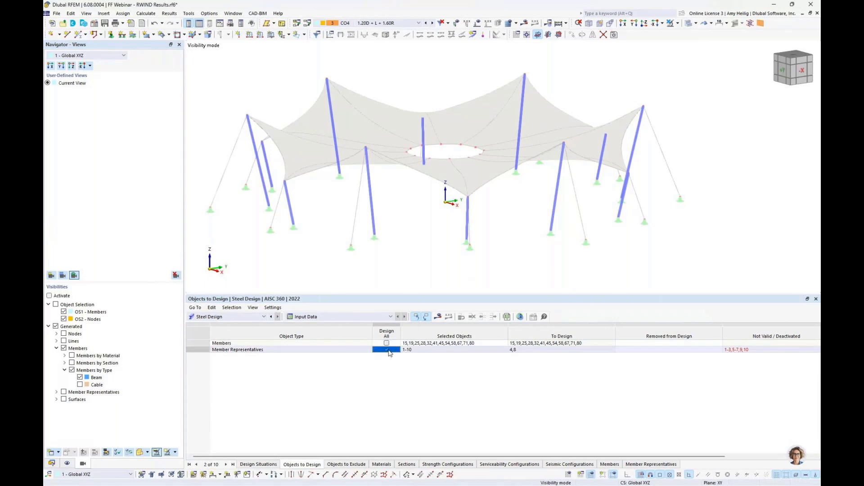
click(436, 344)
click(504, 343)
click(211, 100)
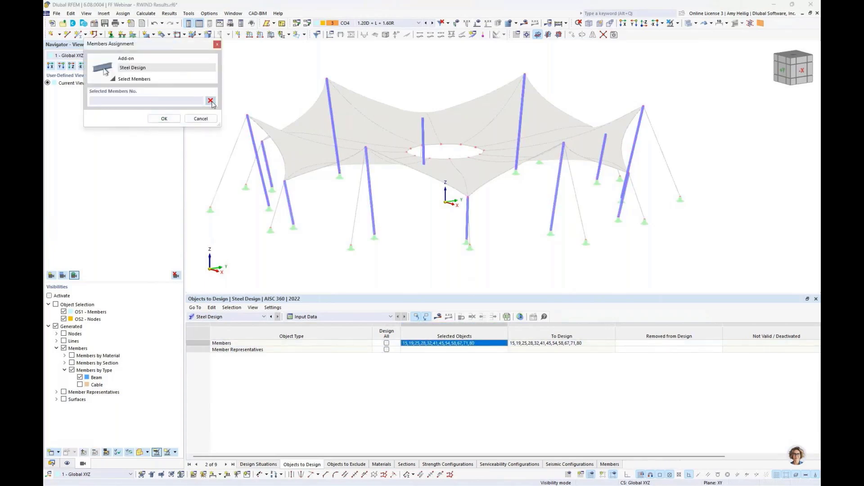
drag(230, 49, 688, 277)
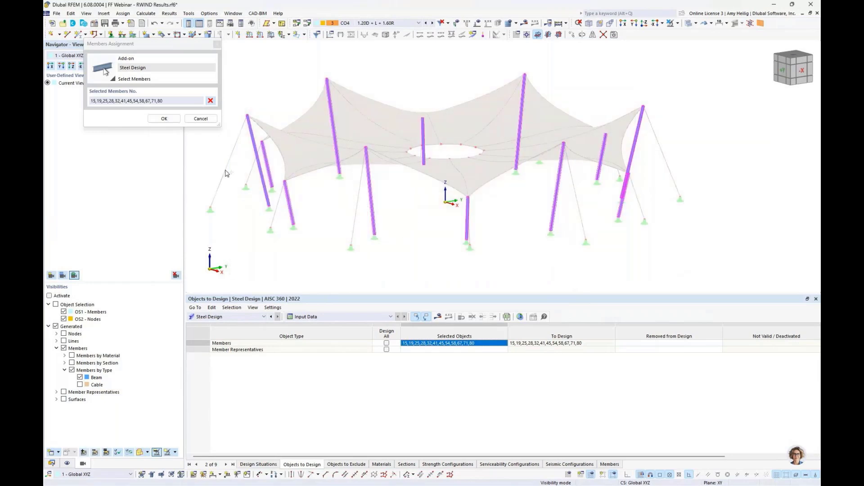
click(172, 119)
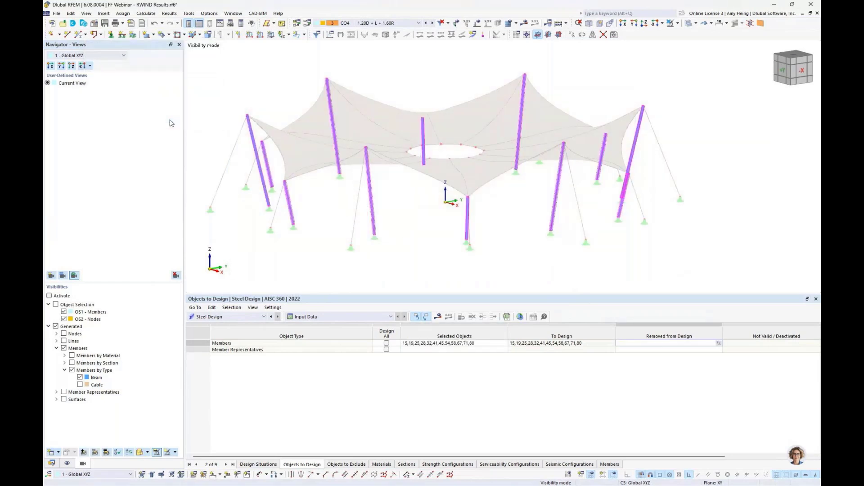
Calculate the steel design and display the masts' design check ratios, listed by member in an enlarged results table.
click(438, 318)
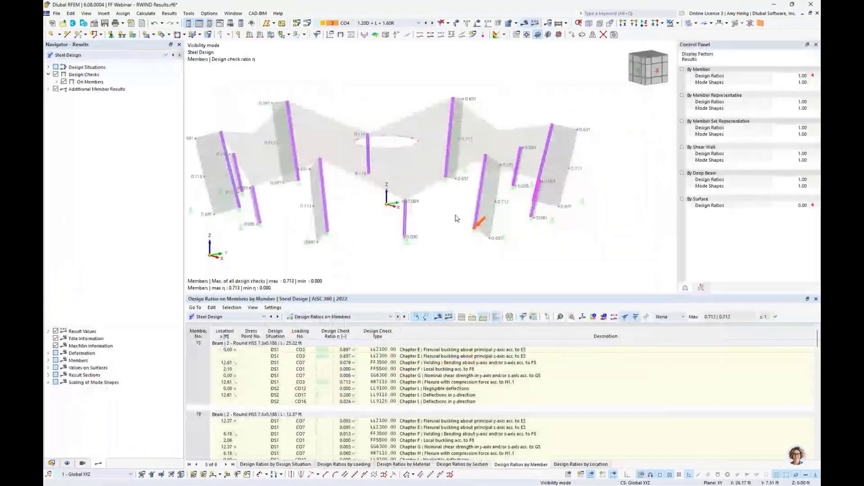
scroll(445, 222, down, 1)
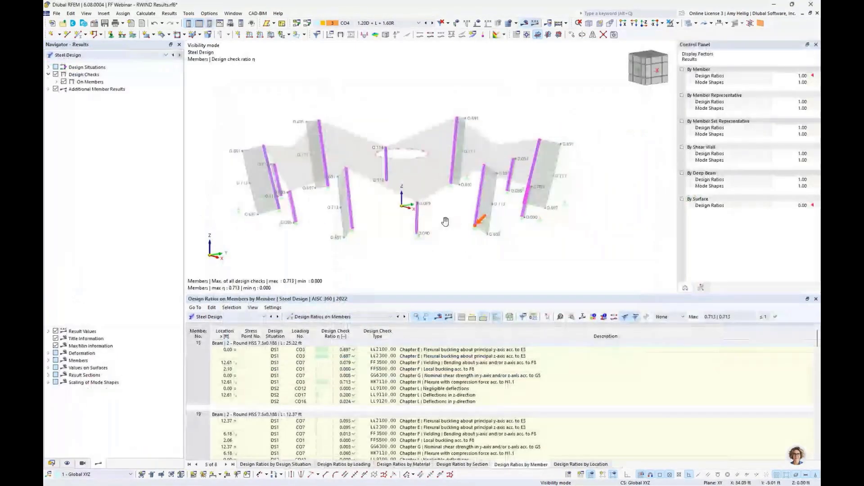
middle_drag(445, 221, 457, 220)
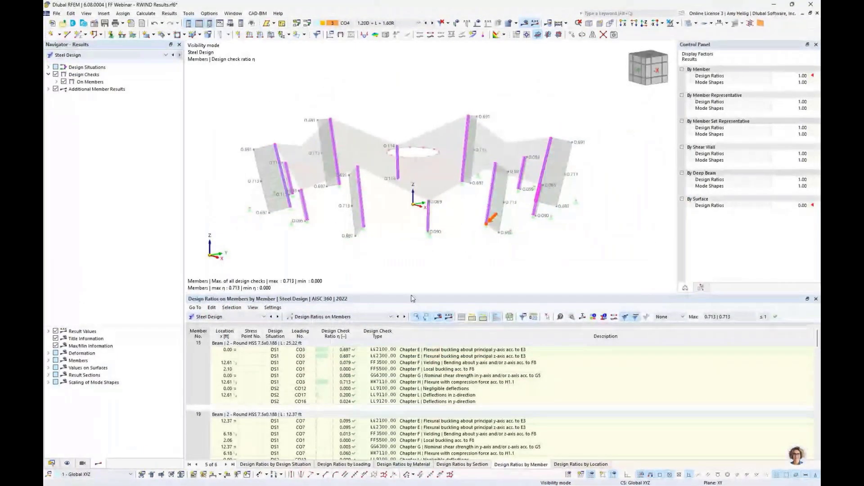
drag(411, 296, 418, 255)
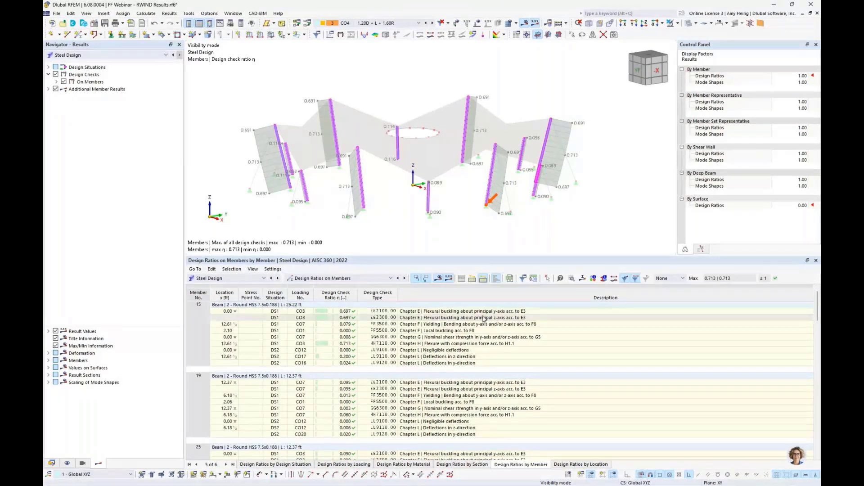
click(443, 339)
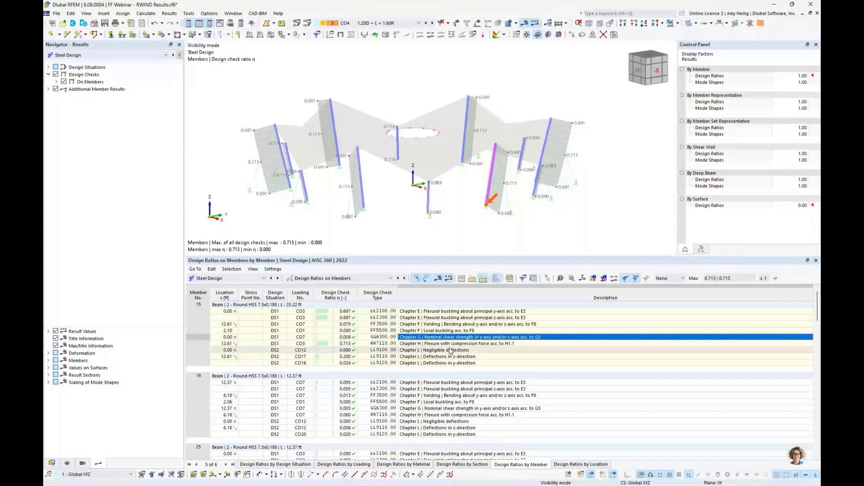
click(466, 408)
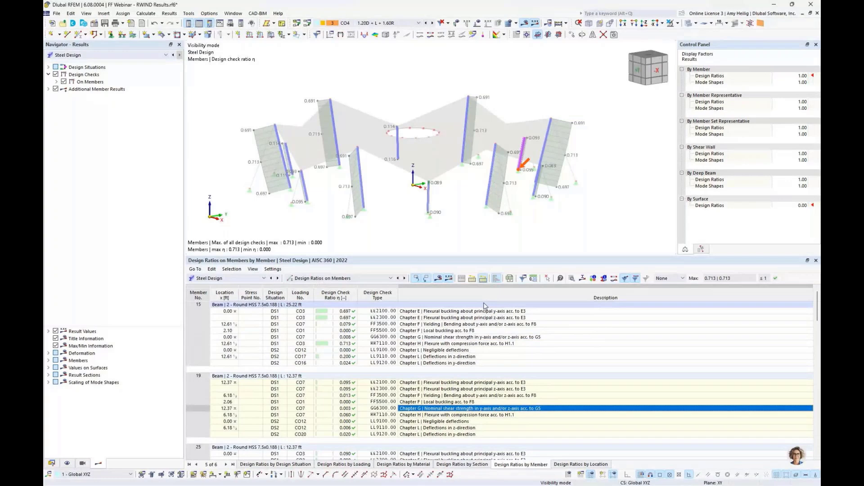
Examine the design check details for flexure with compression force according to H1.1 on member 15.
click(485, 344)
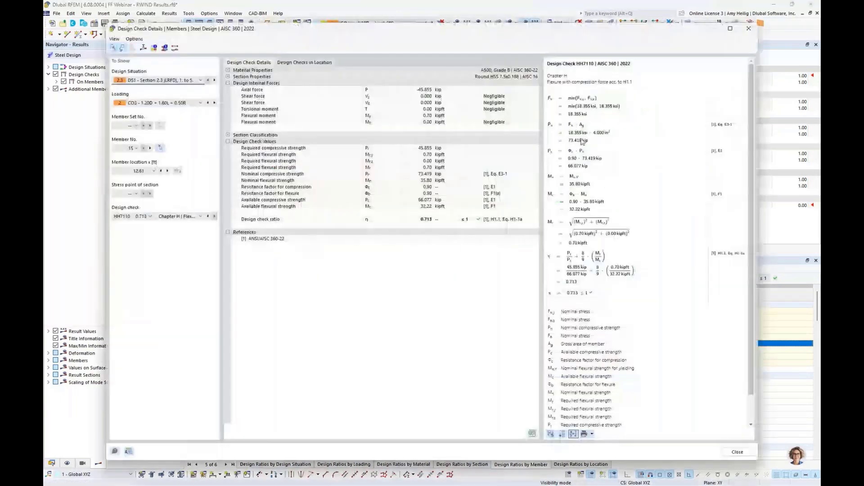
ctrl+scroll(581, 141, up, 2)
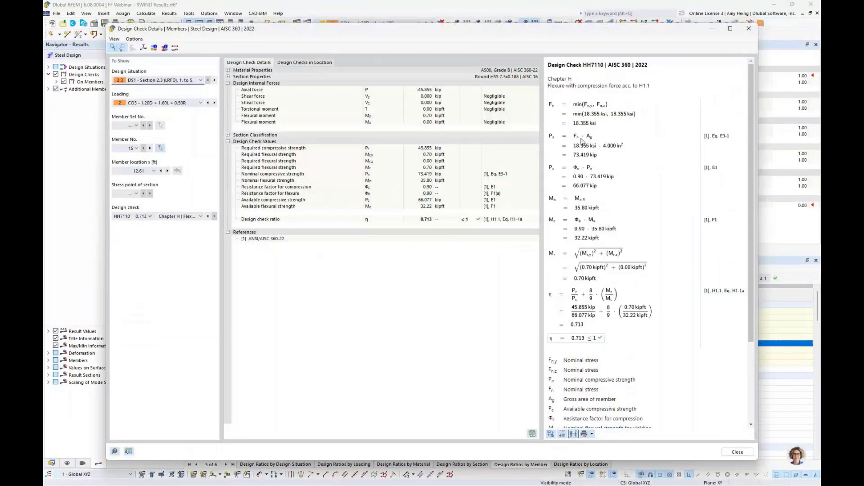
ctrl+scroll(581, 141, up, 2)
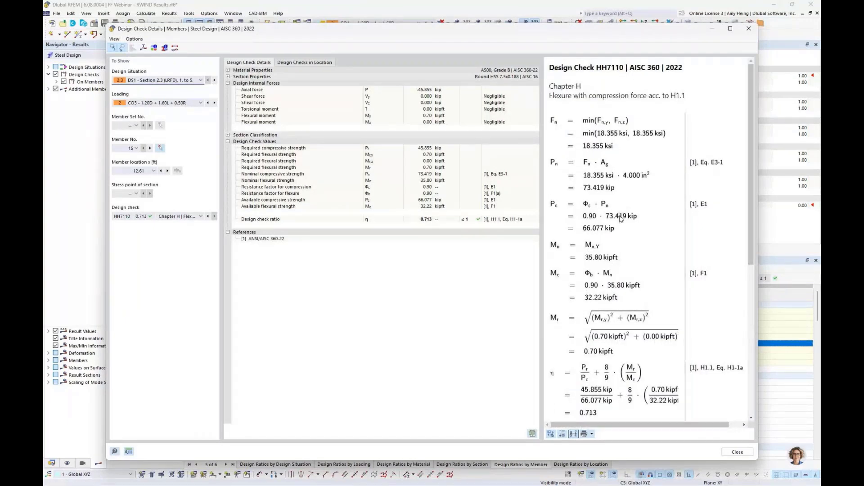
scroll(620, 218, down, 3)
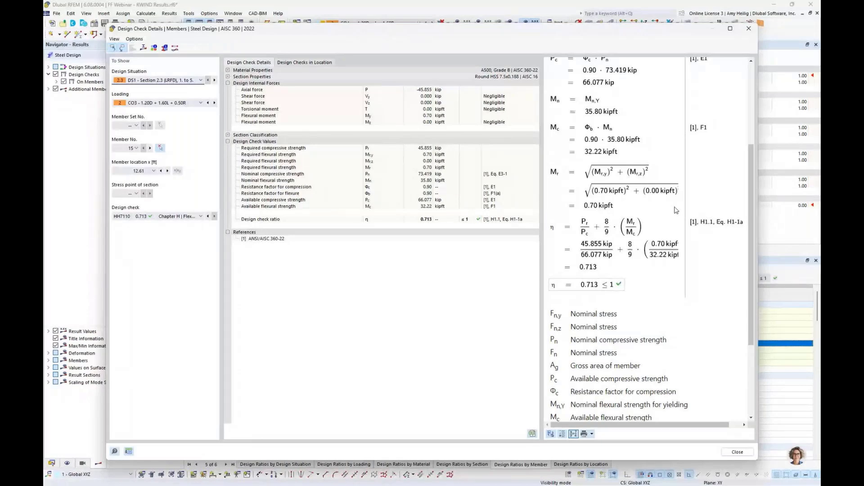
click(746, 456)
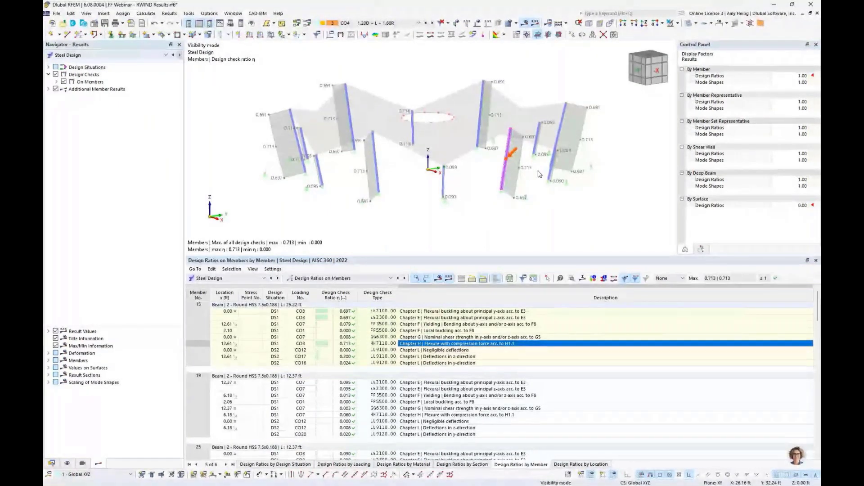
middle_drag(417, 204, 422, 228)
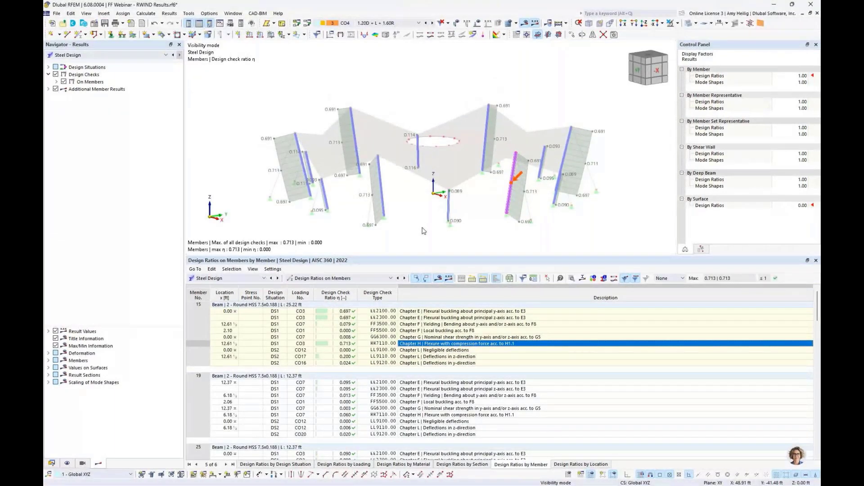
Create a new printout report for the model in the Printout Report Manager.
click(51, 464)
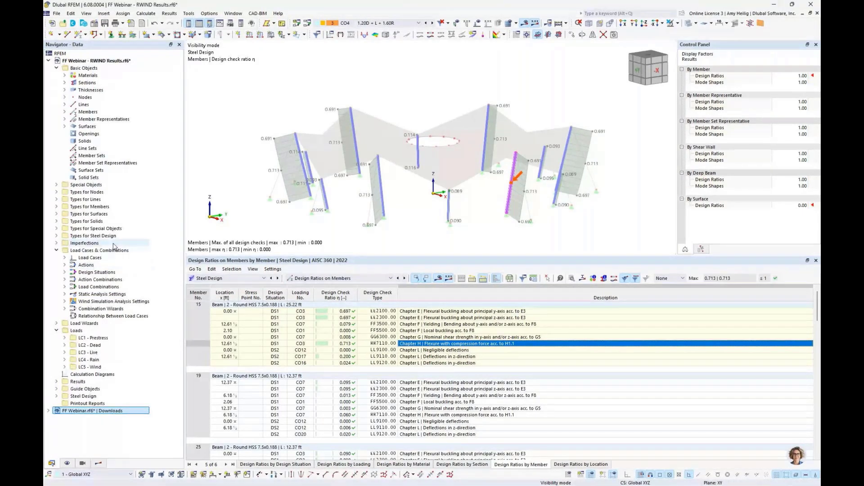
right_click(88, 403)
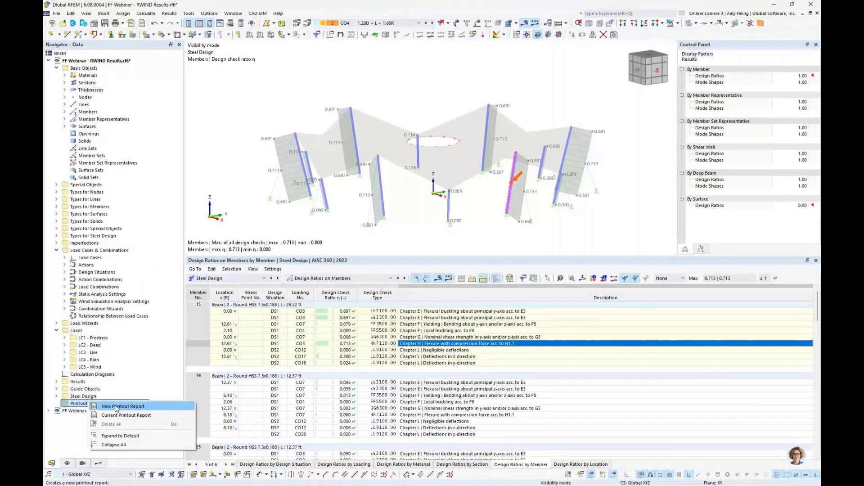
click(258, 117)
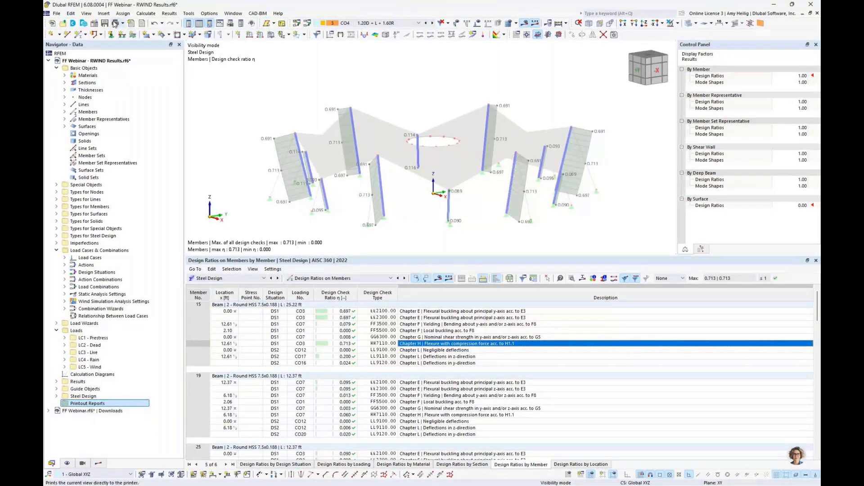
click(131, 23)
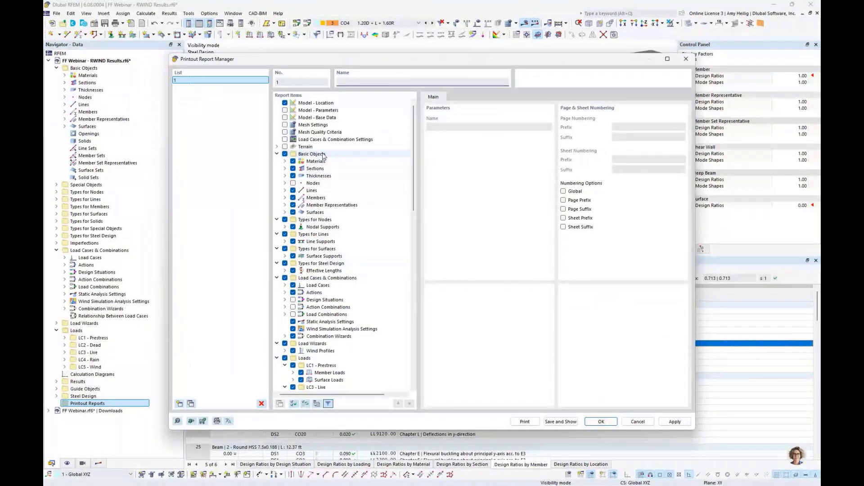
Collapse all report item categories and expand only Basic Objects to review its contents.
right_click(323, 155)
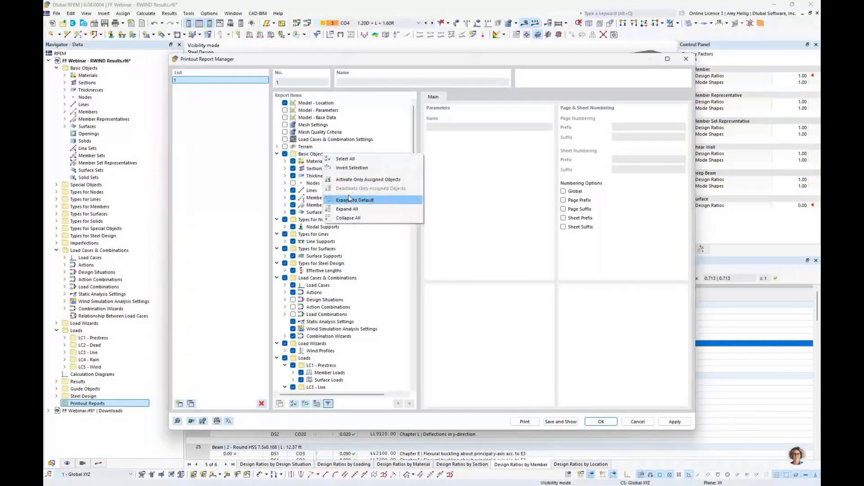
click(348, 218)
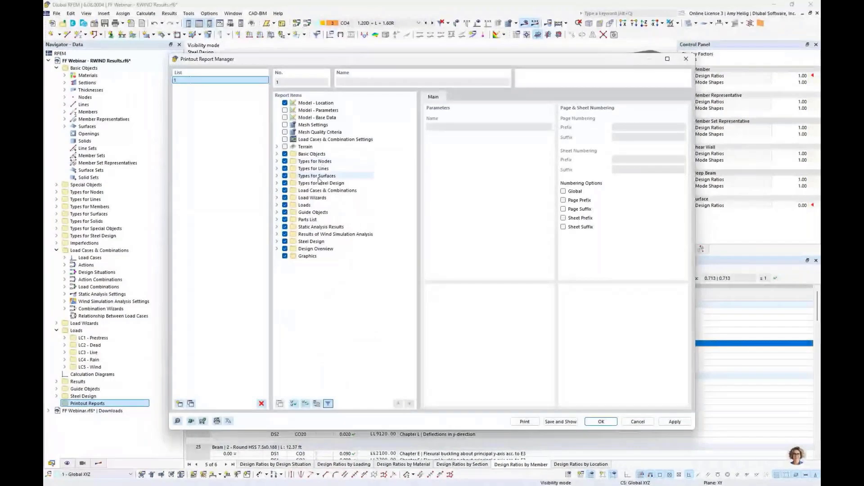
click(276, 154)
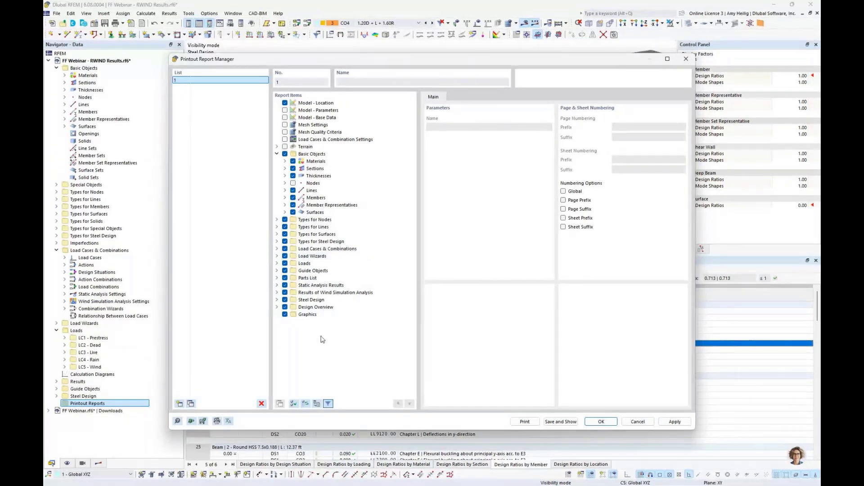
Apply the "Input data and reduced results" template, open the printout report and review the cover page's model graphic.
click(191, 422)
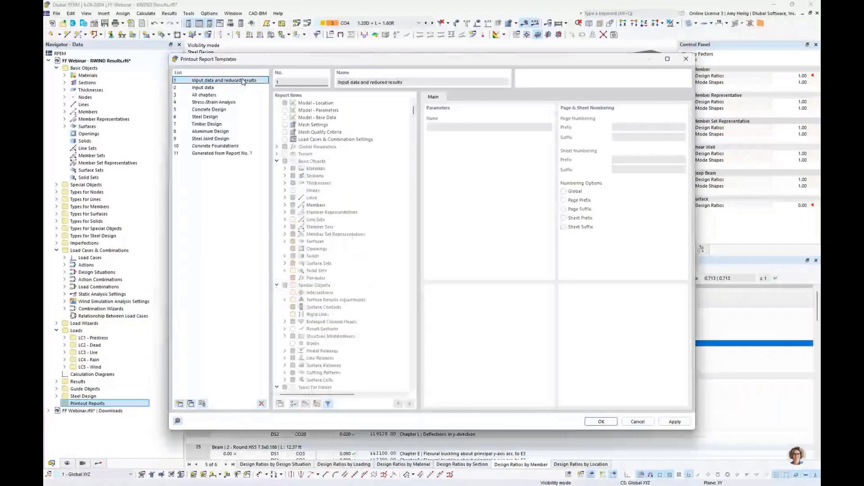
click(600, 423)
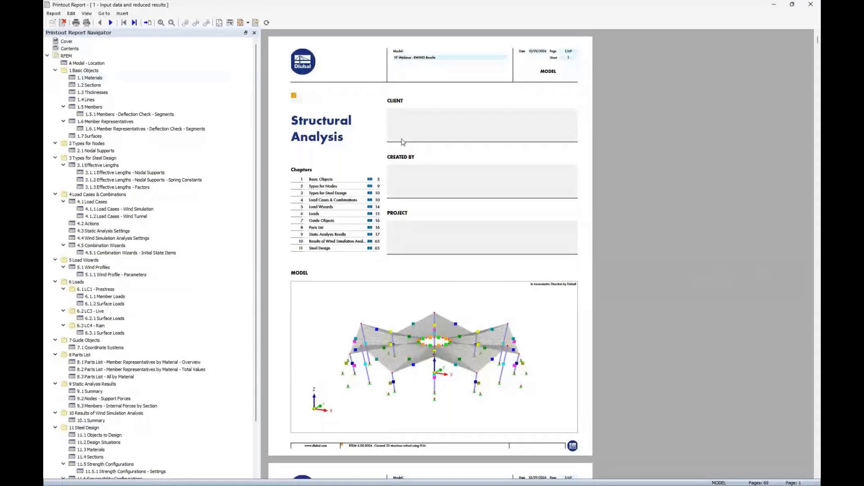
ctrl+scroll(402, 144, up, 2)
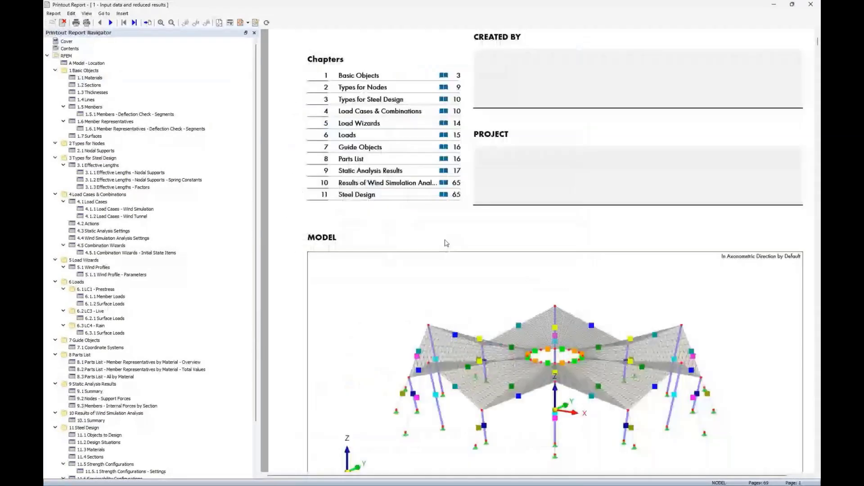
scroll(446, 243, down, 2)
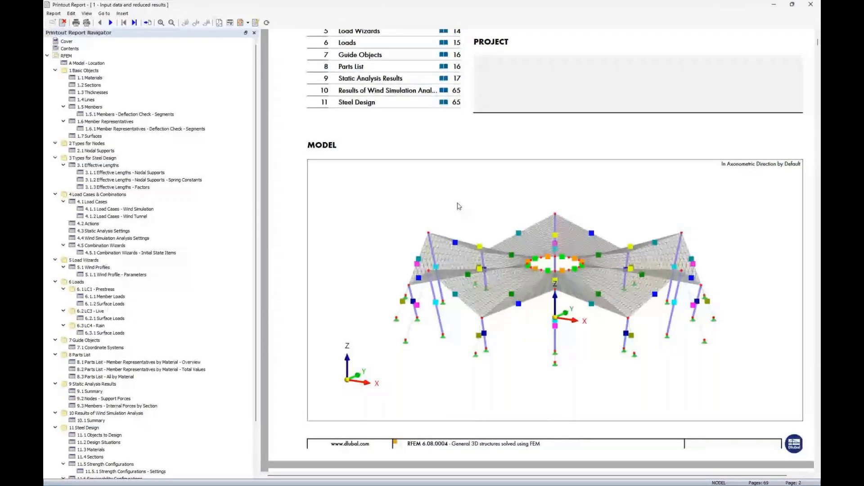
right_click(458, 206)
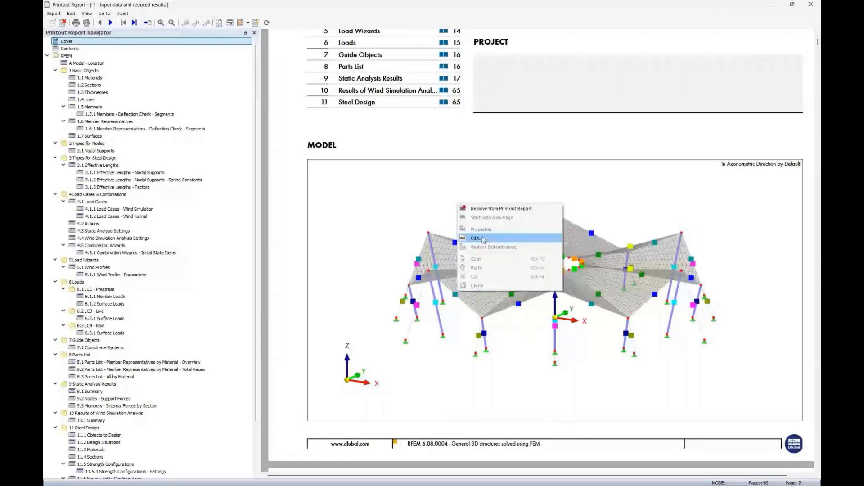
click(112, 119)
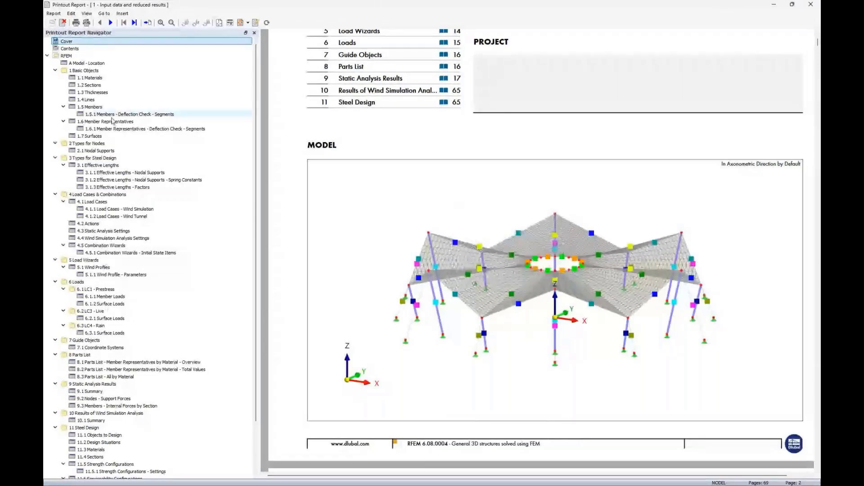
Review the Materials chapter, collapse all report chapters, expand only Basic Objects and show the Sections chapter.
click(103, 78)
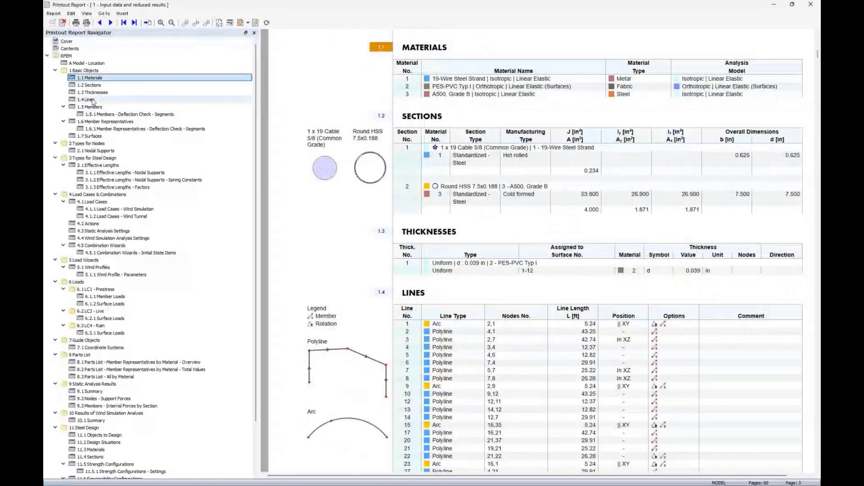
right_click(99, 78)
click(124, 242)
click(47, 56)
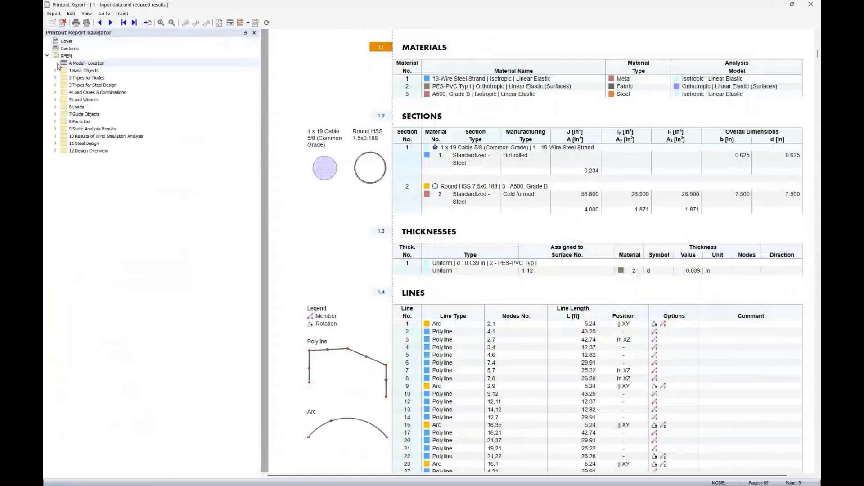
click(56, 71)
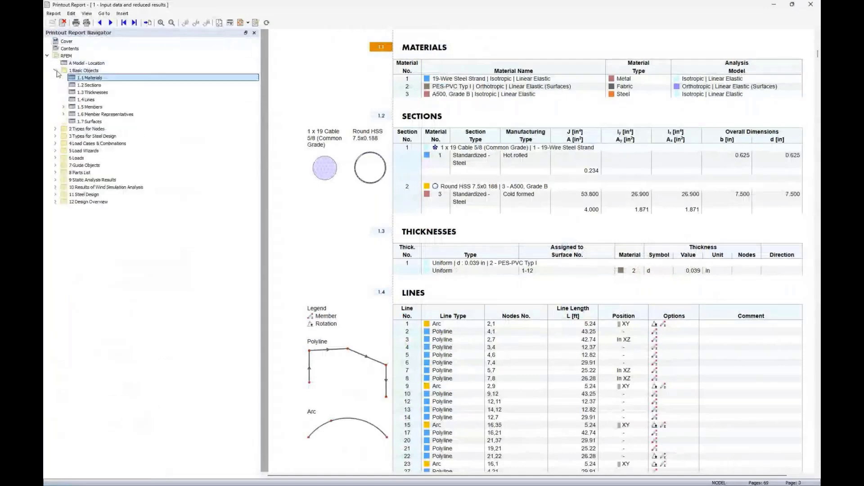
click(93, 84)
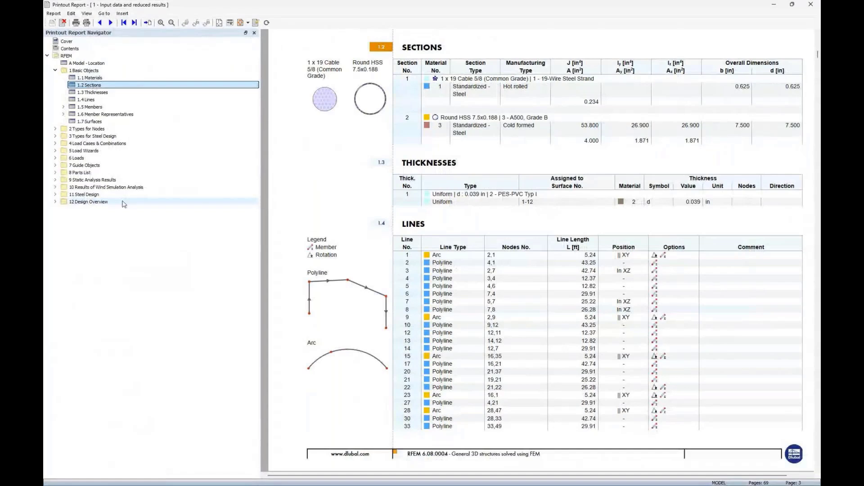
Show the report's Design Ratios on Members by Member chapter from the Steel Design results.
click(55, 195)
click(64, 253)
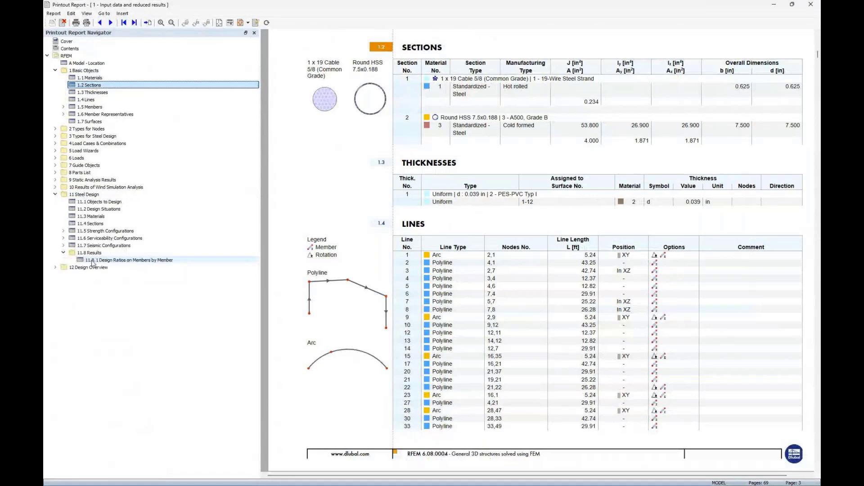
click(95, 261)
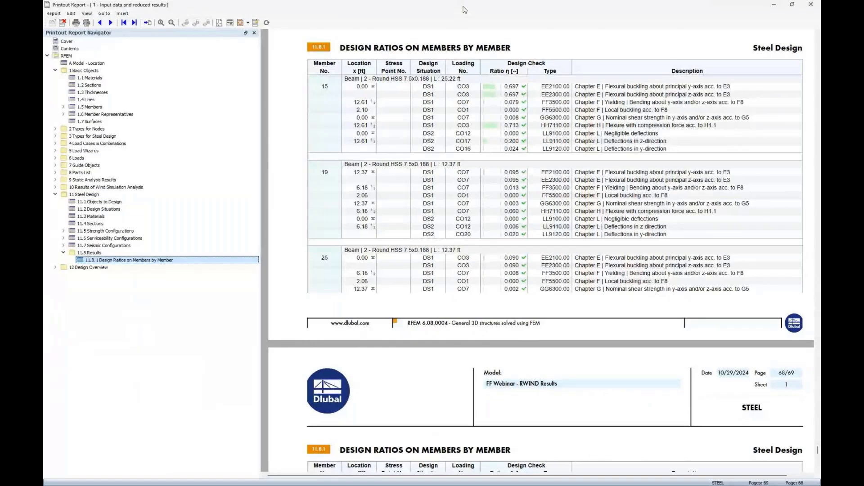
Move the report window away from the model, enlarge the model view and switch the displayed results to Static Analysis.
drag(465, 10, 501, 27)
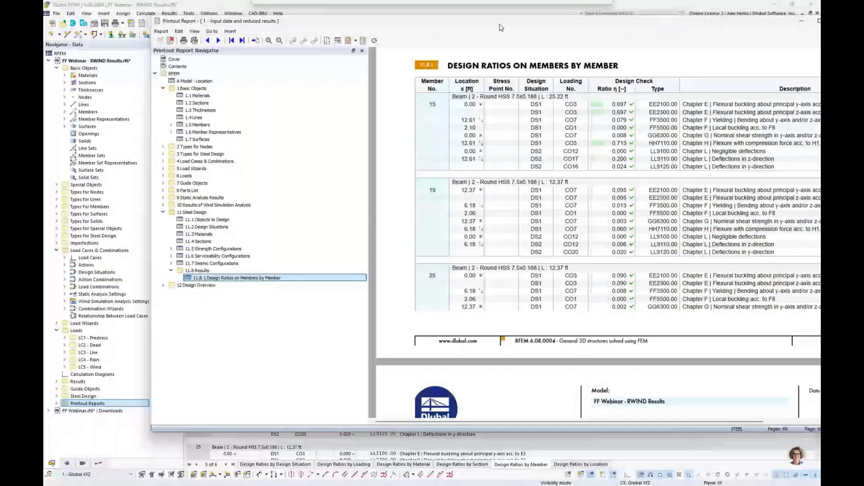
drag(501, 28, 820, 45)
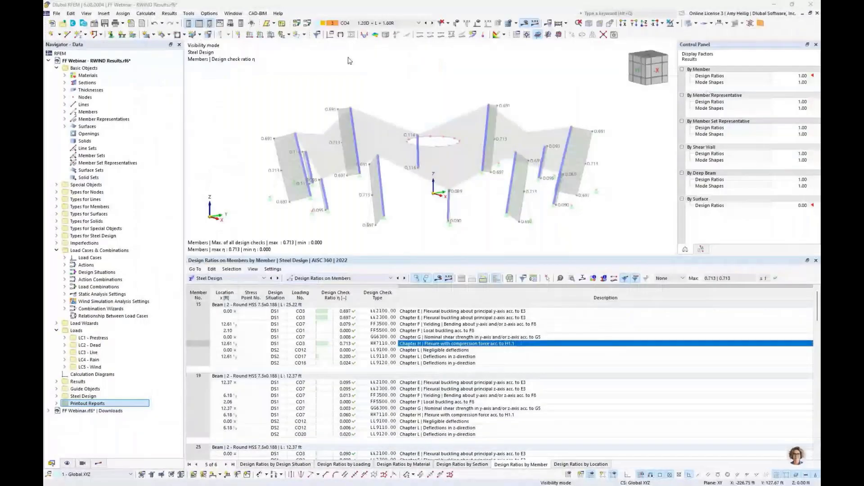
ctrl+middle_drag(350, 60, 384, 117)
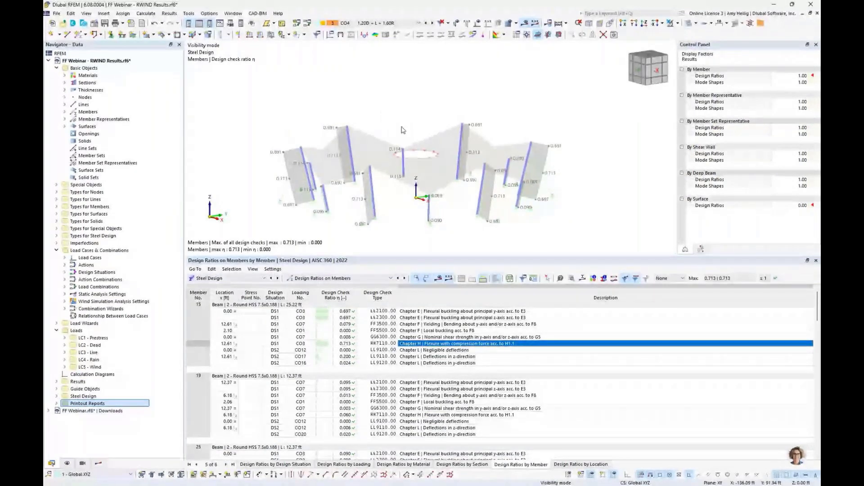
middle_drag(403, 130, 410, 122)
click(97, 465)
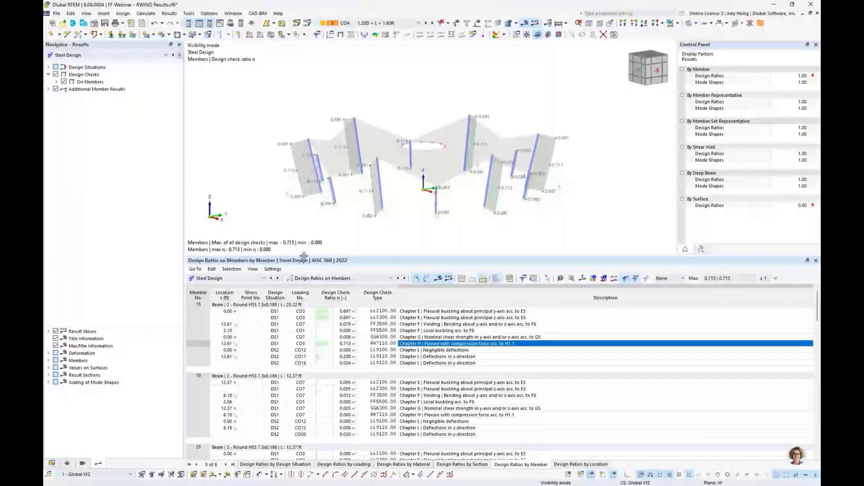
drag(304, 255, 301, 293)
click(108, 55)
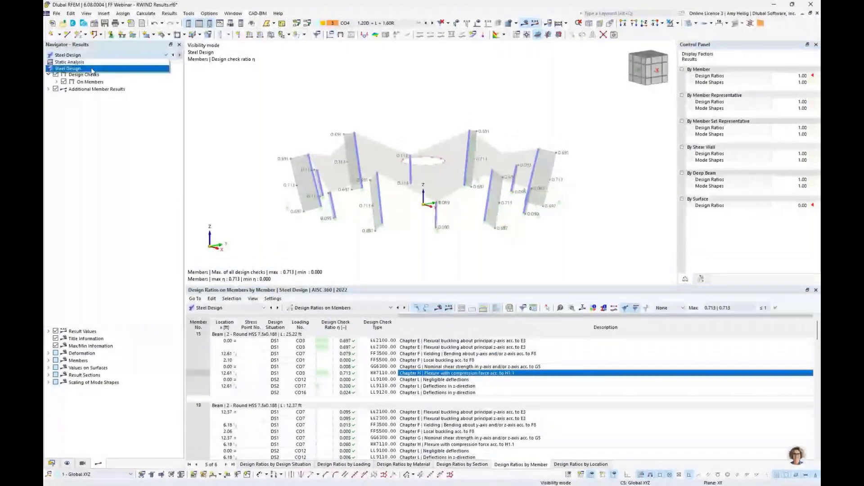
click(70, 62)
Cancel the visibility mode and display the global deformations |u| for CO4 on the whole model without transparency.
click(670, 25)
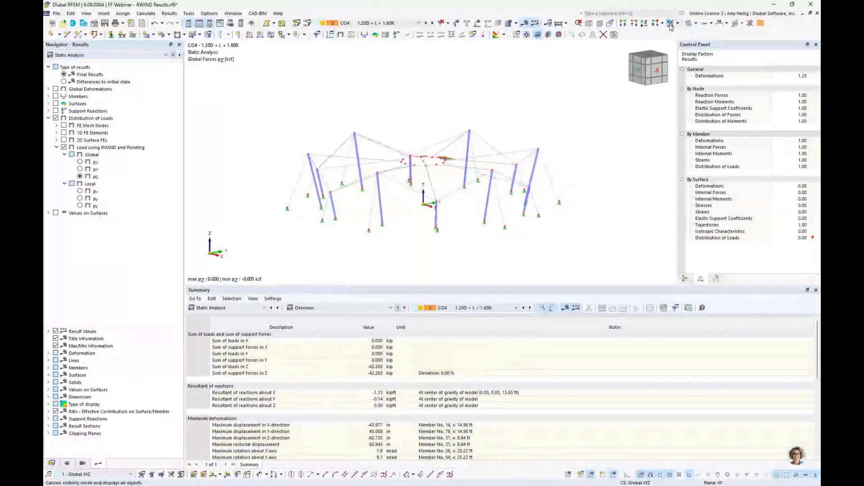
click(57, 91)
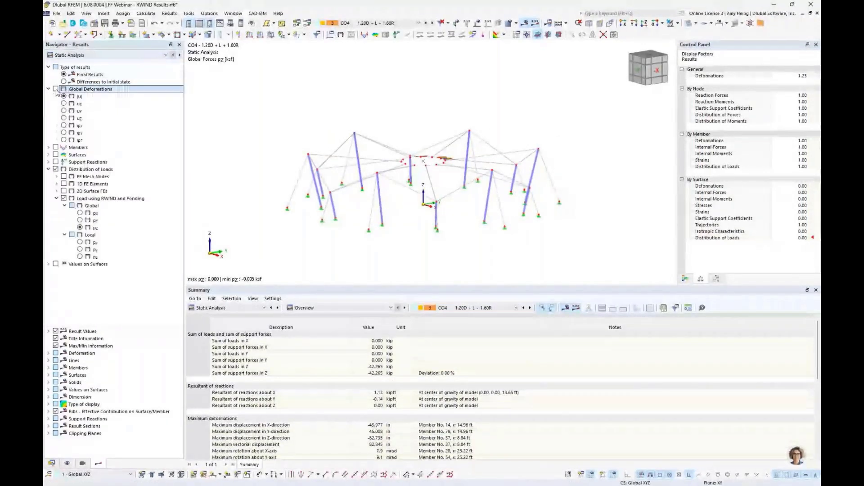
click(56, 89)
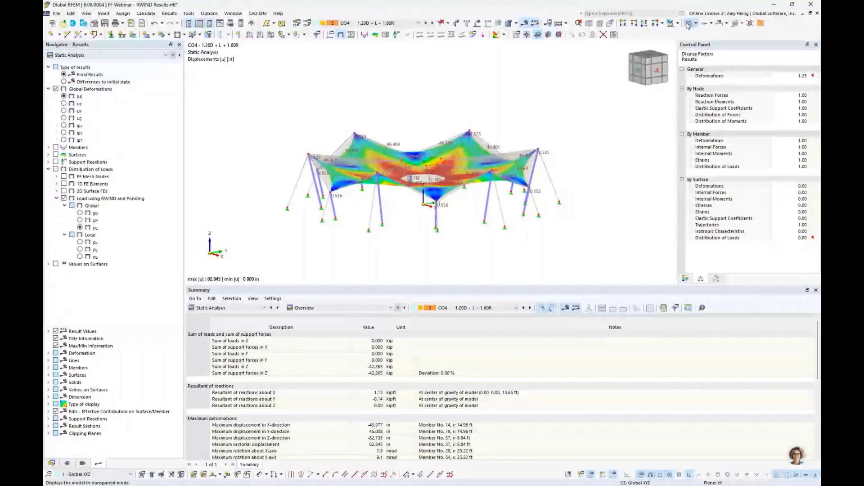
click(688, 25)
ctrl+middle_drag(427, 135, 432, 175)
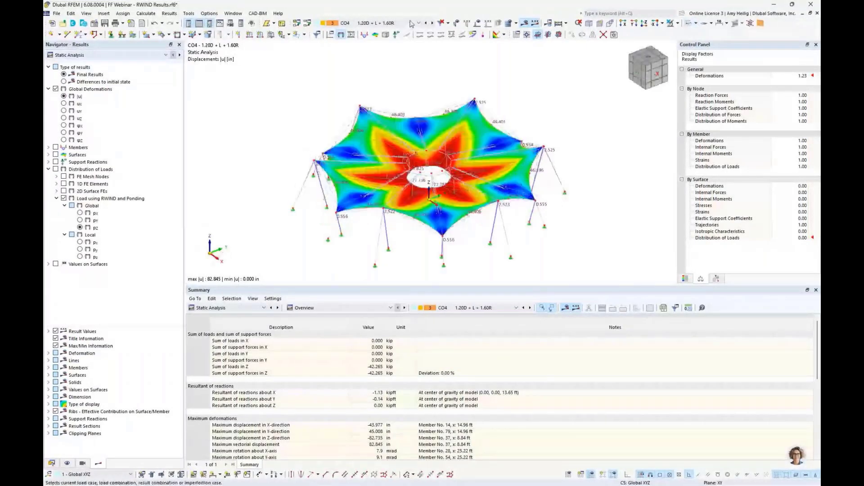
click(410, 24)
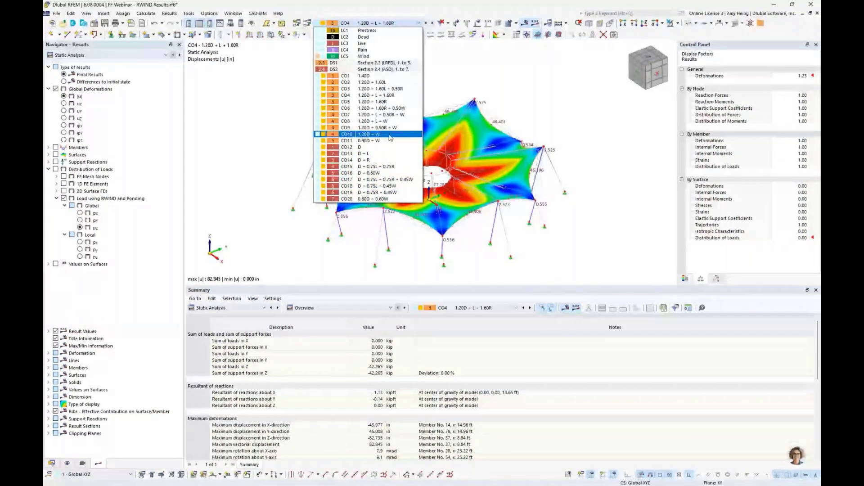
click(408, 237)
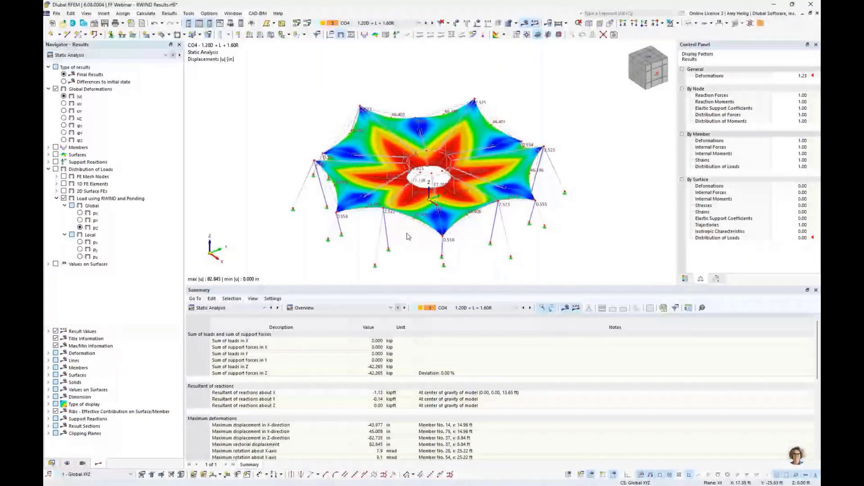
Start printing the deformation graphic to the printout report and set the picture to full page height.
click(122, 23)
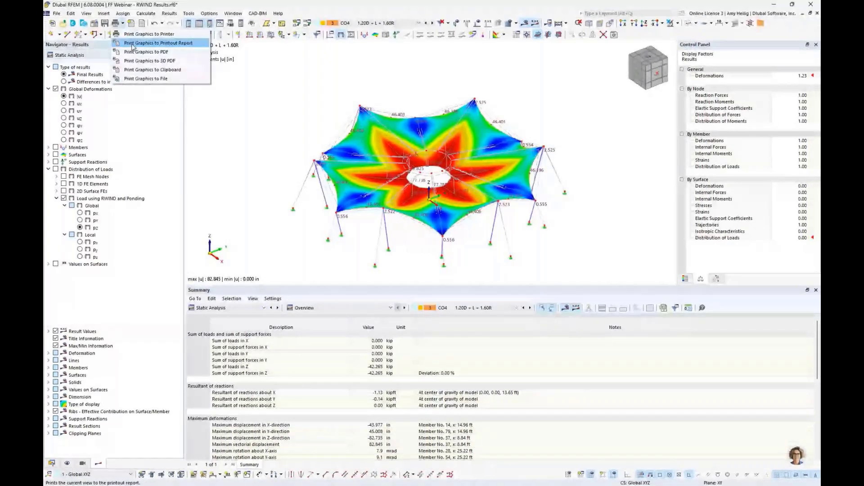
click(135, 43)
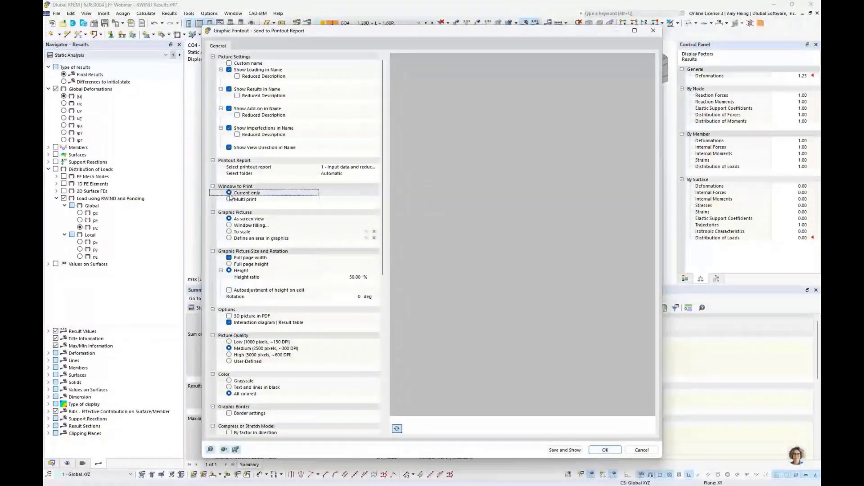
click(229, 265)
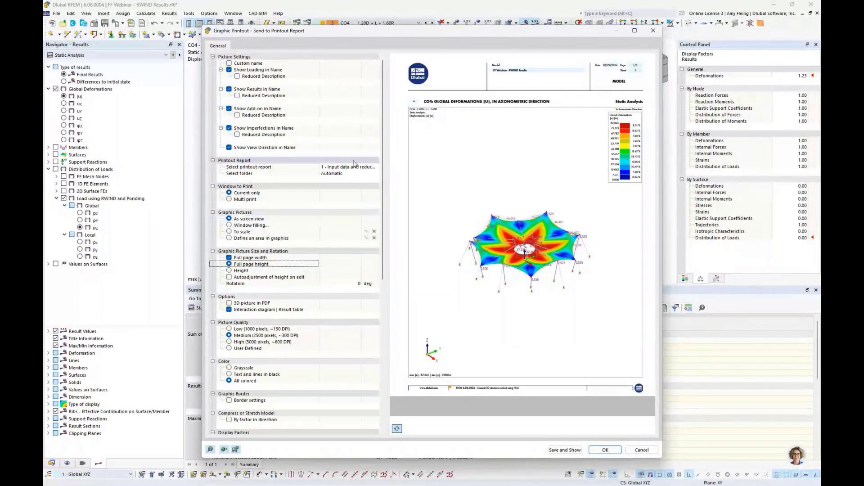
Switch the graphic printout to multi print and set the picture height ratio to 50%.
click(231, 201)
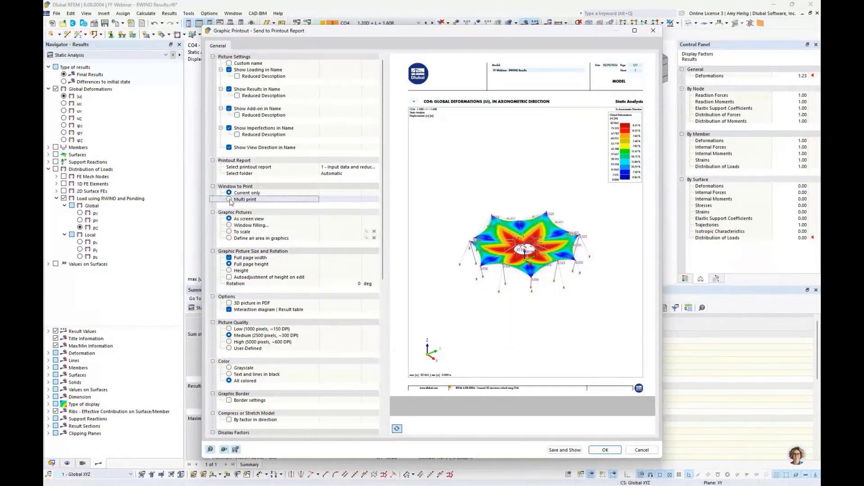
click(230, 200)
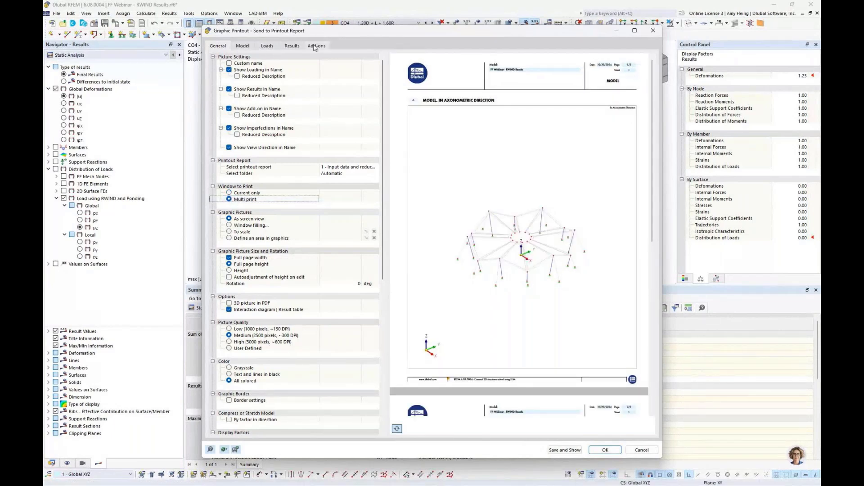
click(229, 271)
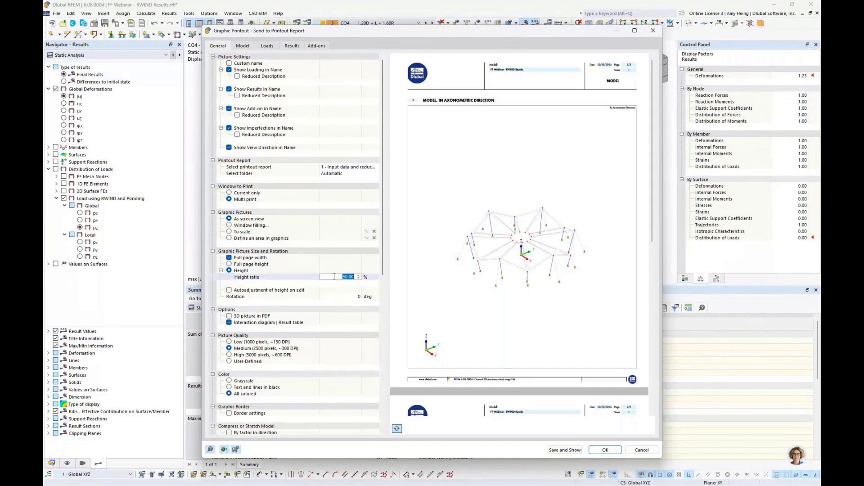
text(50)
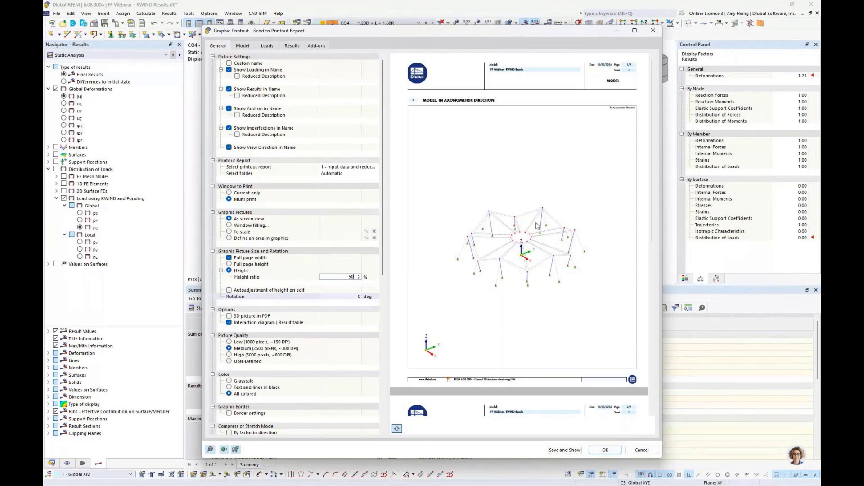
key(Tab)
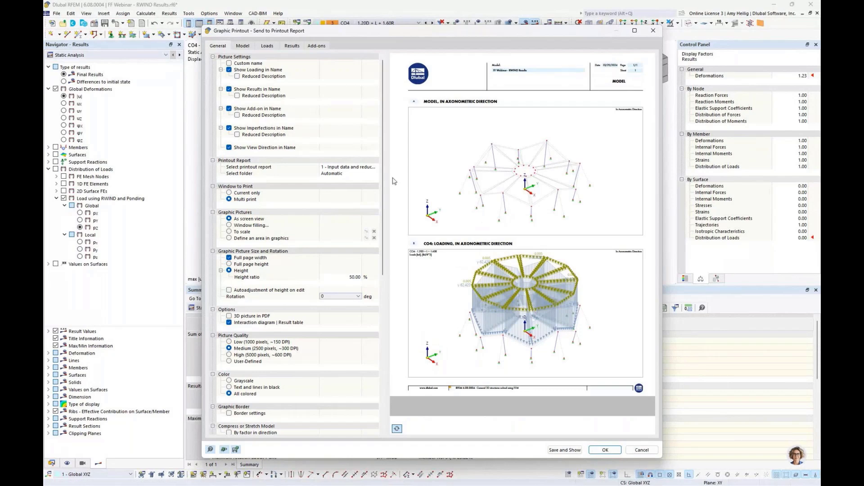
Exclude the model views and the load case and combination graphics from the multi print, and open the result graphics selection.
click(243, 46)
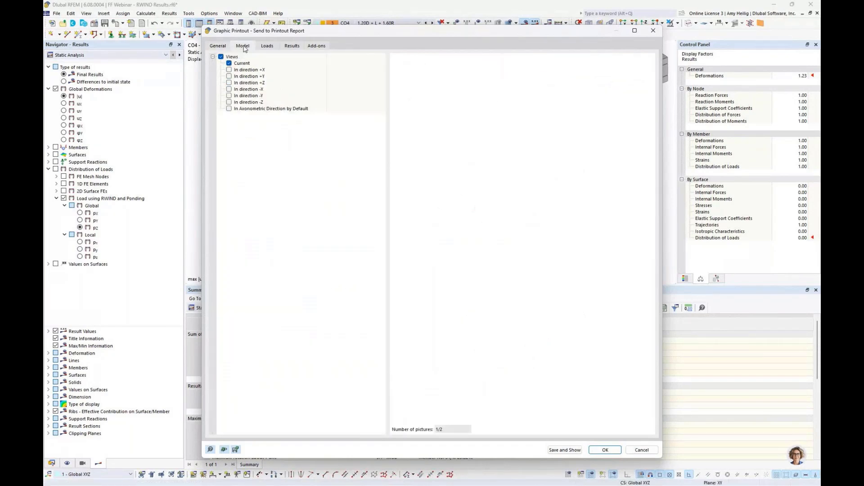
click(221, 57)
click(267, 46)
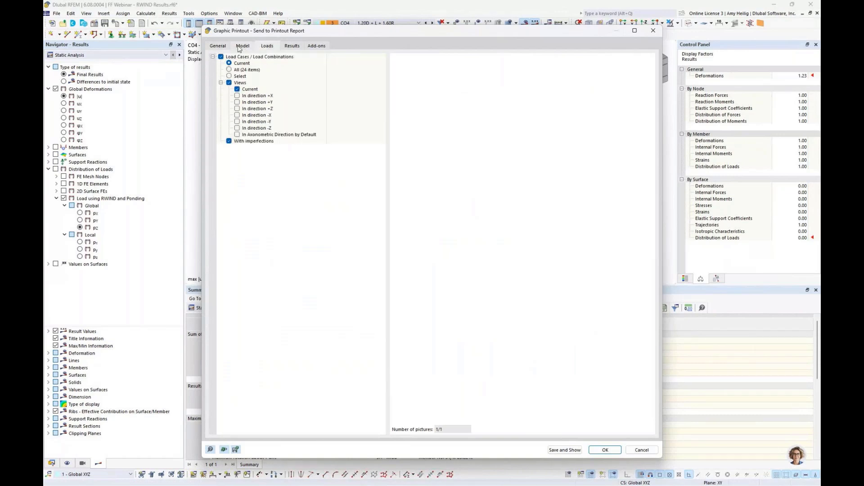
click(221, 57)
click(221, 57)
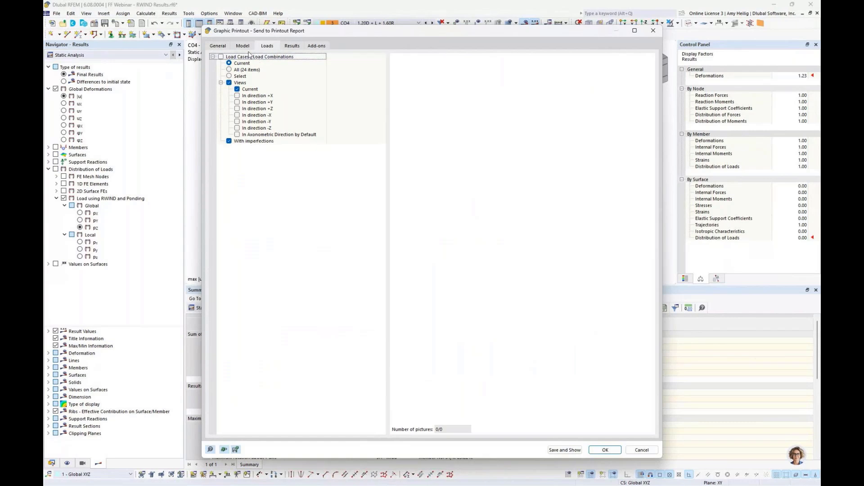
click(292, 46)
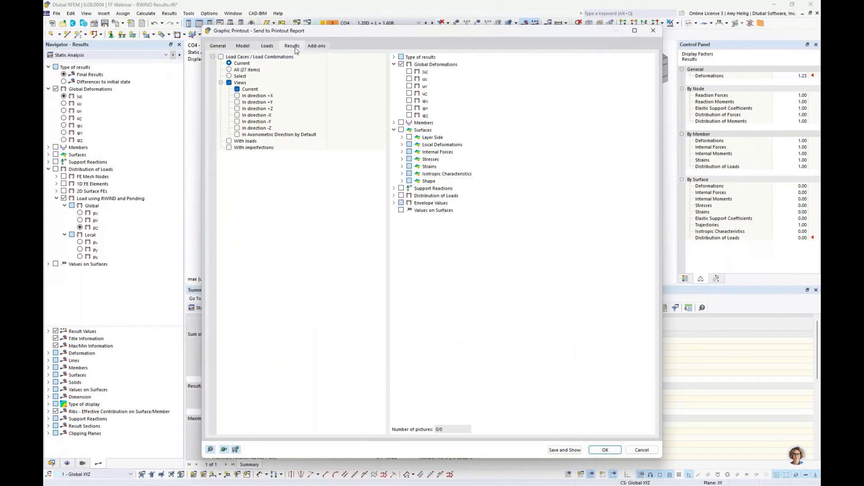
Include result graphics of load cases and combinations with global deformation |u| in the multi print, and open the selection of specific loadings.
click(221, 57)
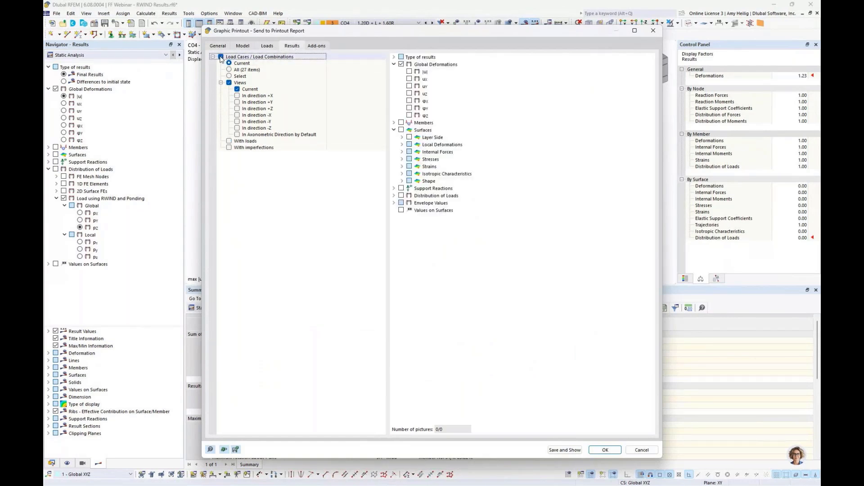
click(409, 71)
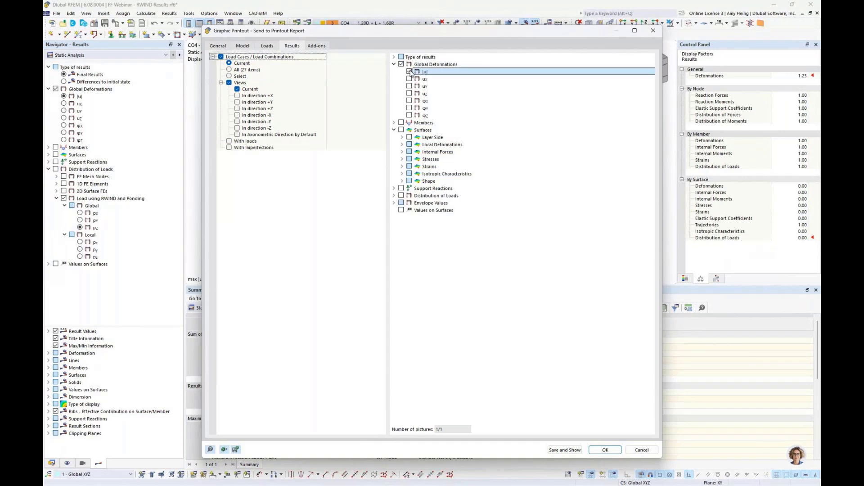
click(229, 76)
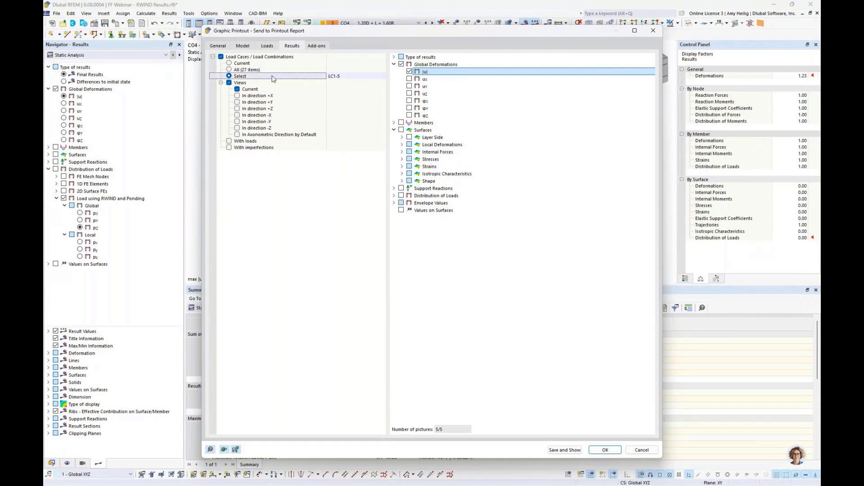
click(345, 76)
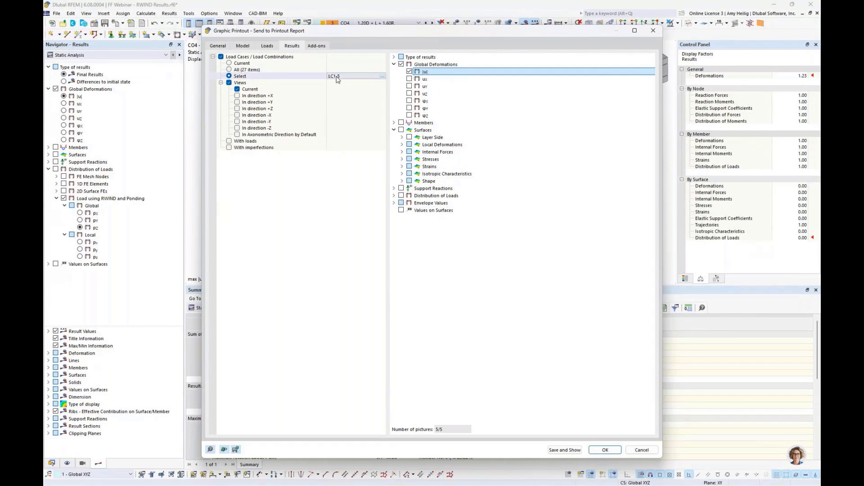
click(383, 77)
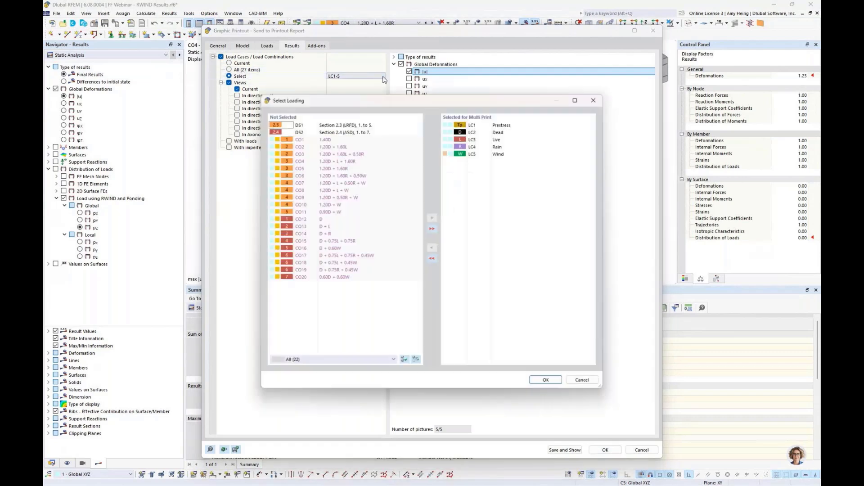
Replace the load cases selected for the multi print with load combinations CO1 to CO11 and confirm the loading selection.
click(432, 259)
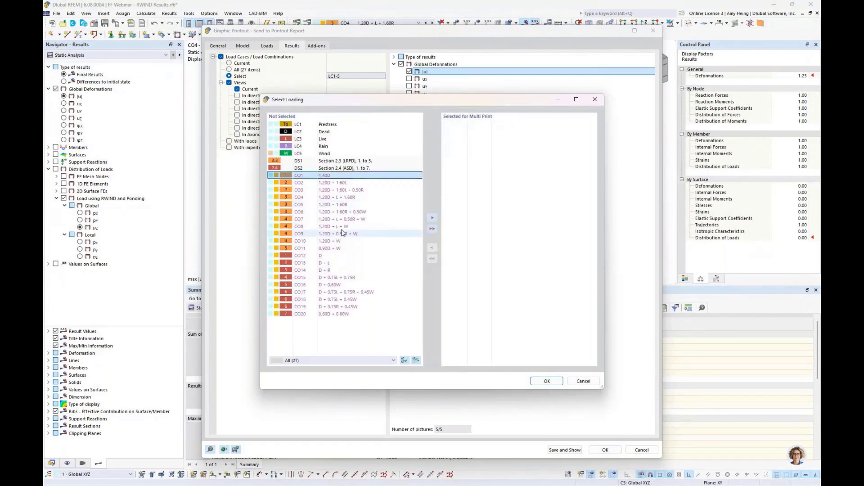
shift+click(342, 251)
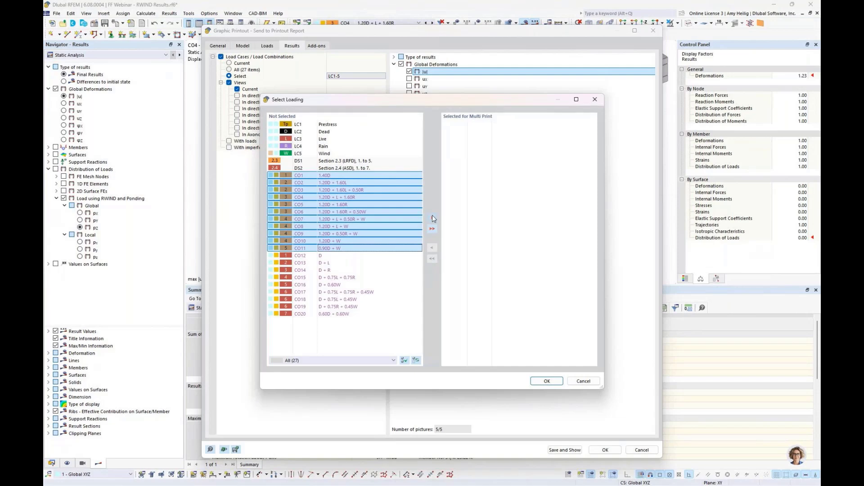
click(433, 217)
click(496, 245)
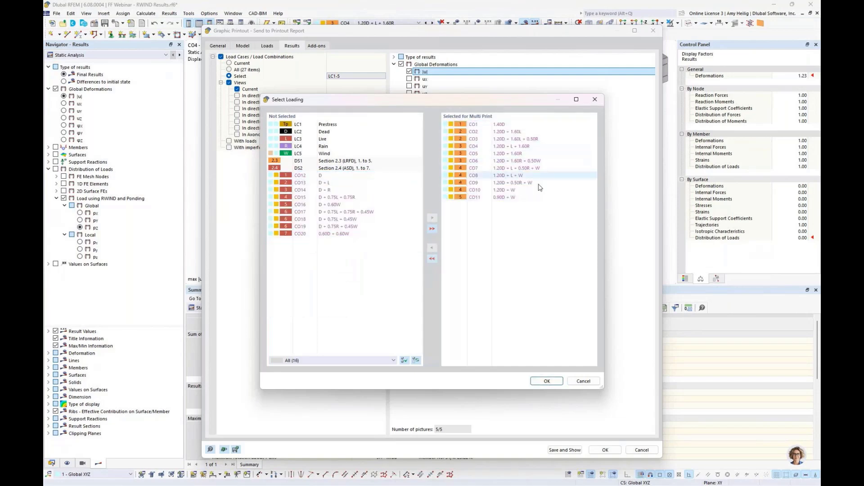
click(545, 381)
Exclude the design add-on graphics from the multi print, then save the graphics and show the printout report.
click(318, 46)
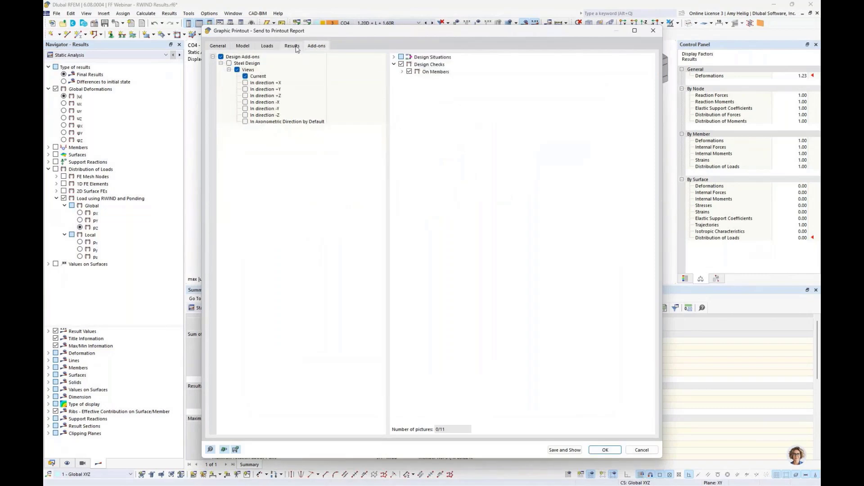
click(221, 56)
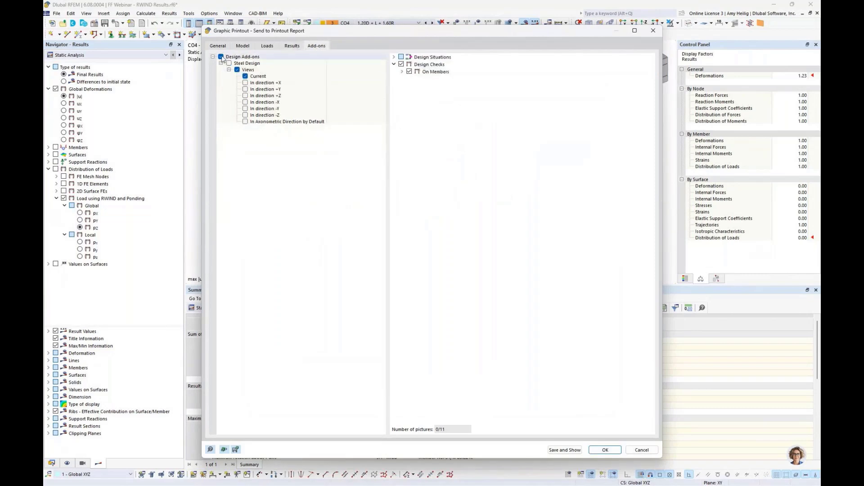
click(562, 450)
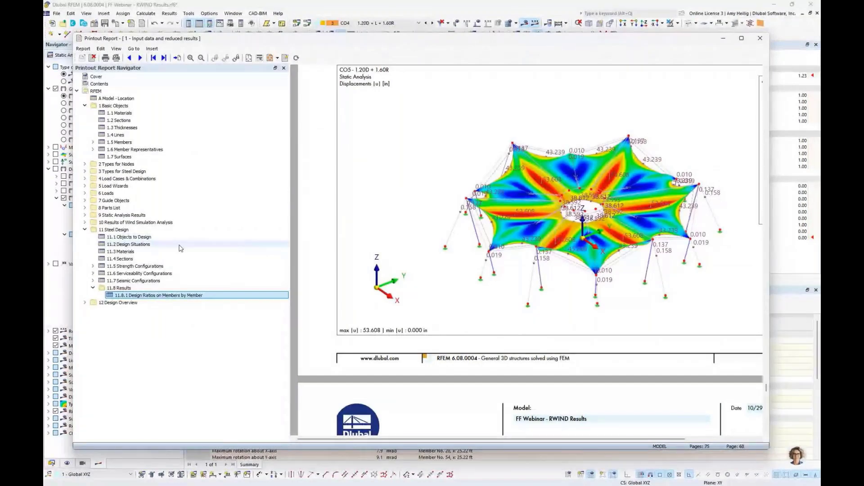
Expand the static analysis results chapter and review the global deformation graphics from CO1 through CO10 in the printout report.
double_click(145, 215)
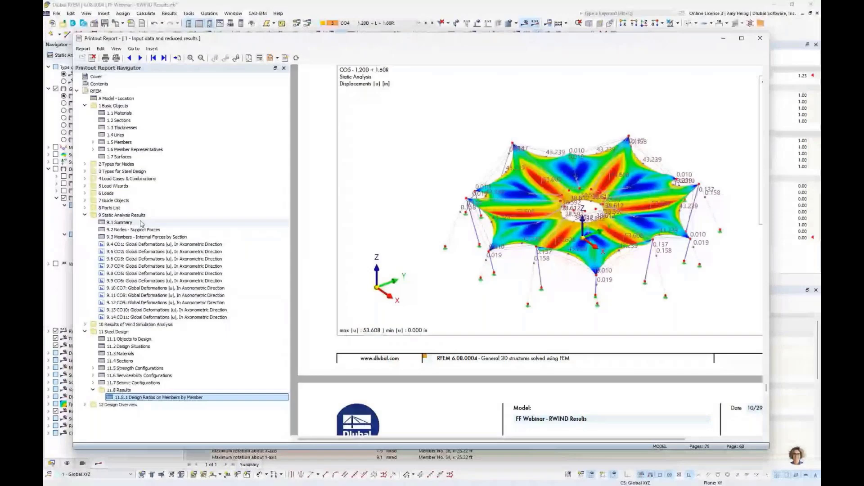
click(139, 244)
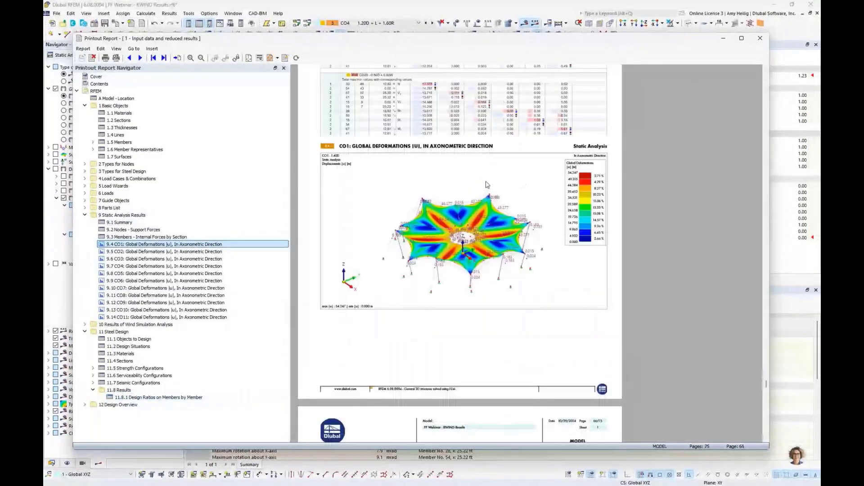
scroll(436, 183, down, 1)
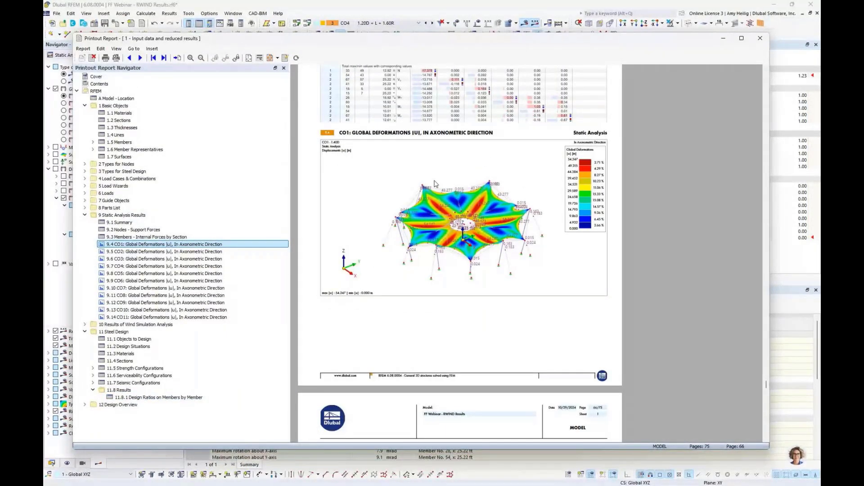
scroll(436, 183, down, 8)
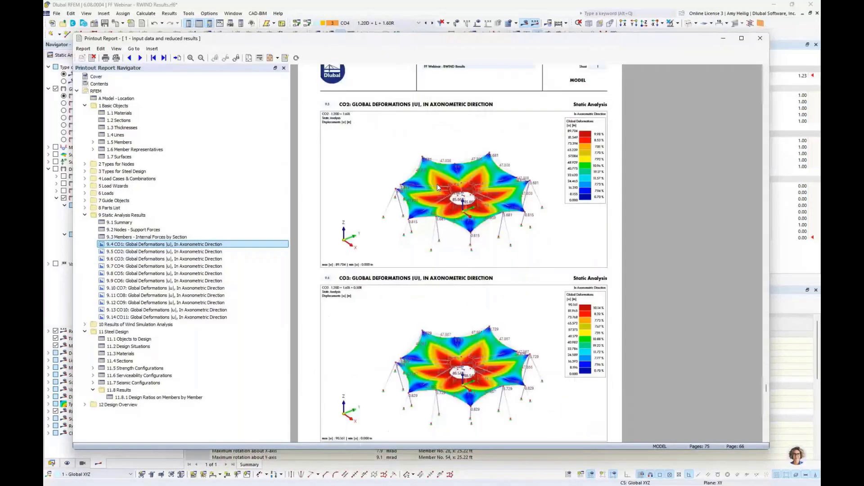
scroll(437, 184, down, 15)
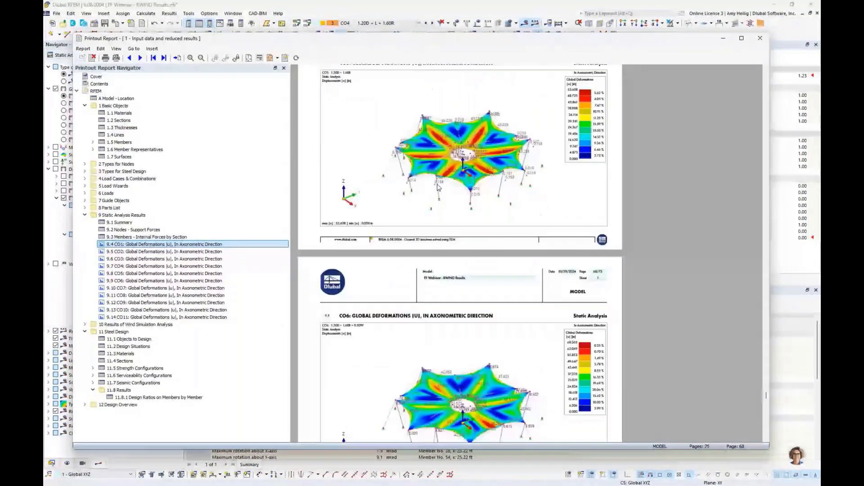
scroll(439, 186, down, 8)
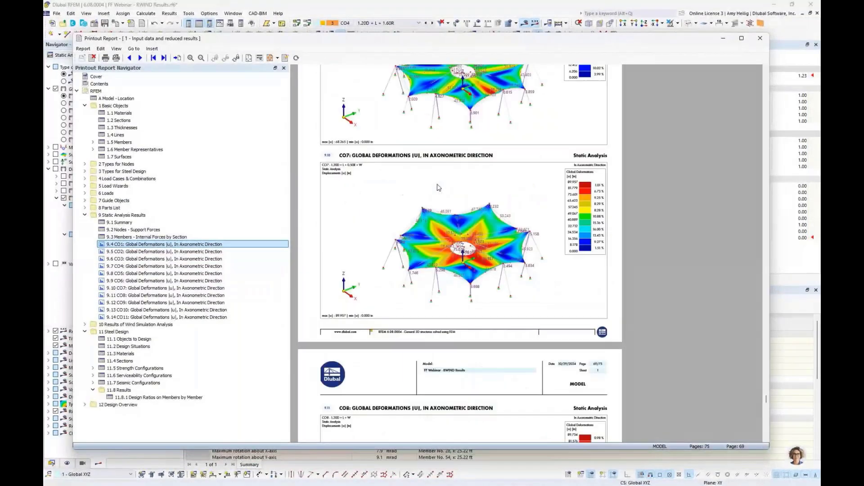
scroll(439, 187, down, 3)
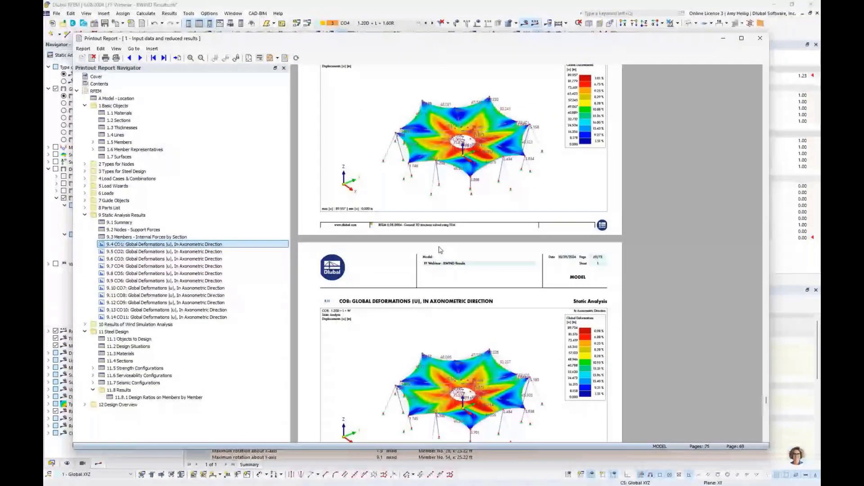
scroll(439, 250, down, 12)
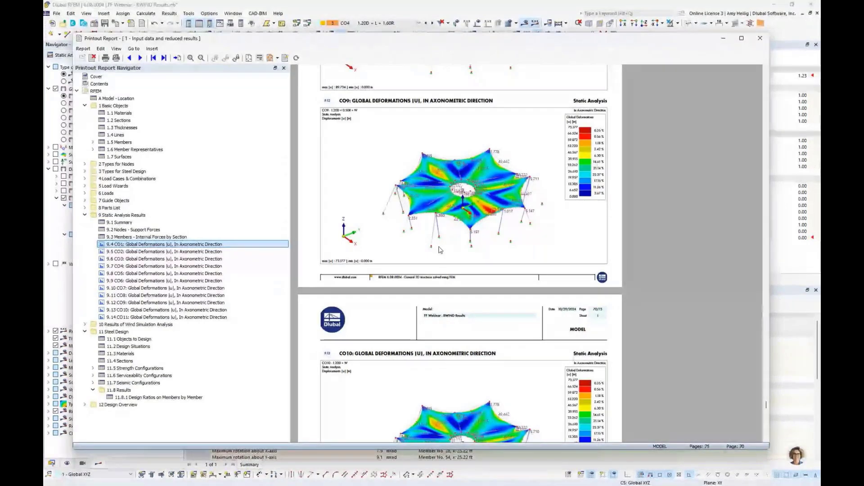
Close the printout report and bring up the overview of open windows.
click(761, 40)
key(super+Tab)
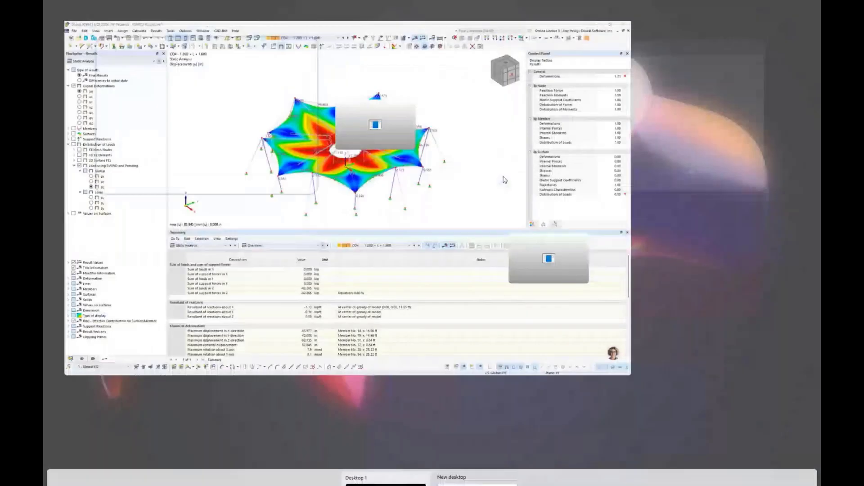